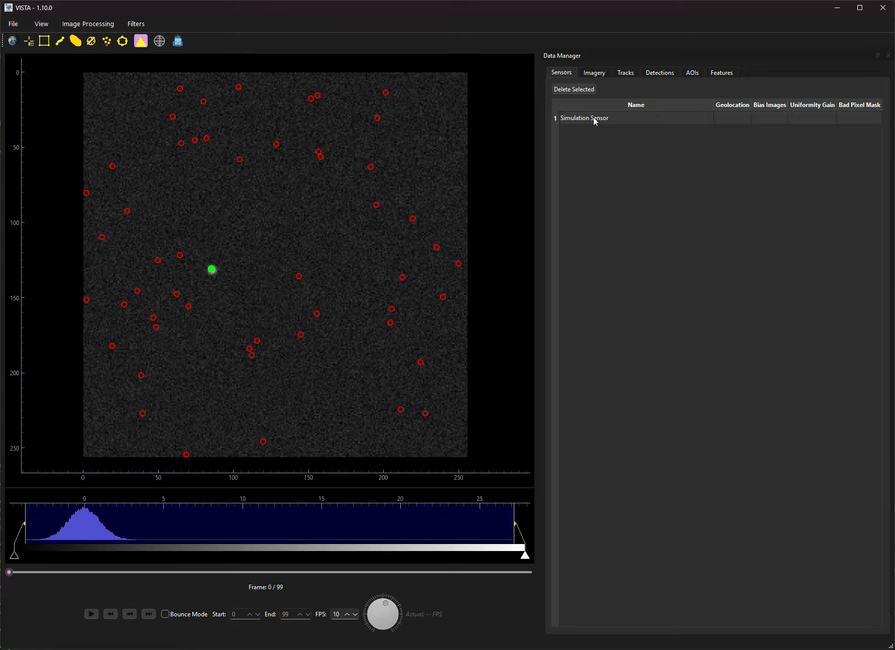
Select all tracks in the tracks list and advance the imagery to frame 17
{"action": "left_click", "coordinate": [598, 79]}
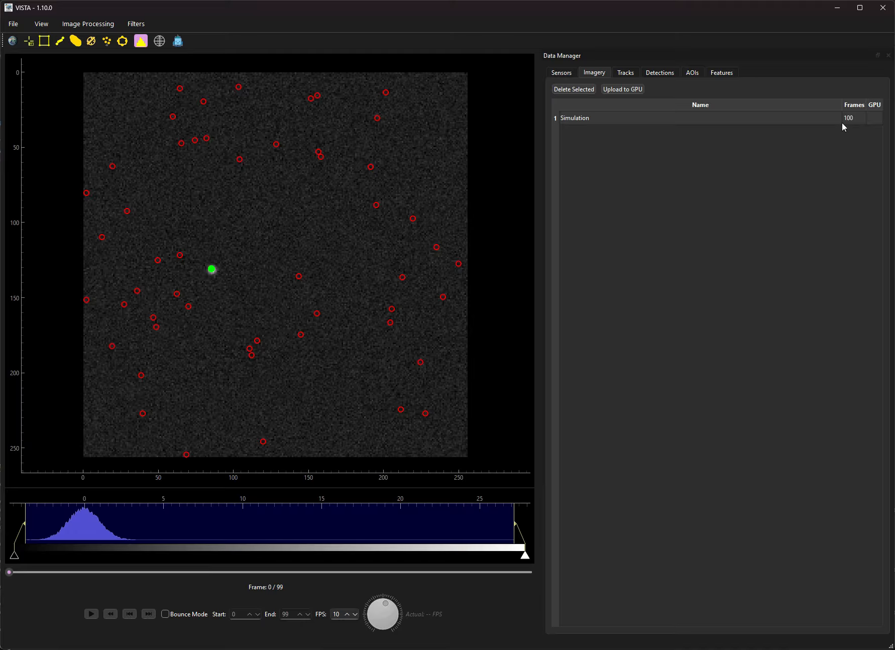
{"action": "left_click", "coordinate": [626, 75]}
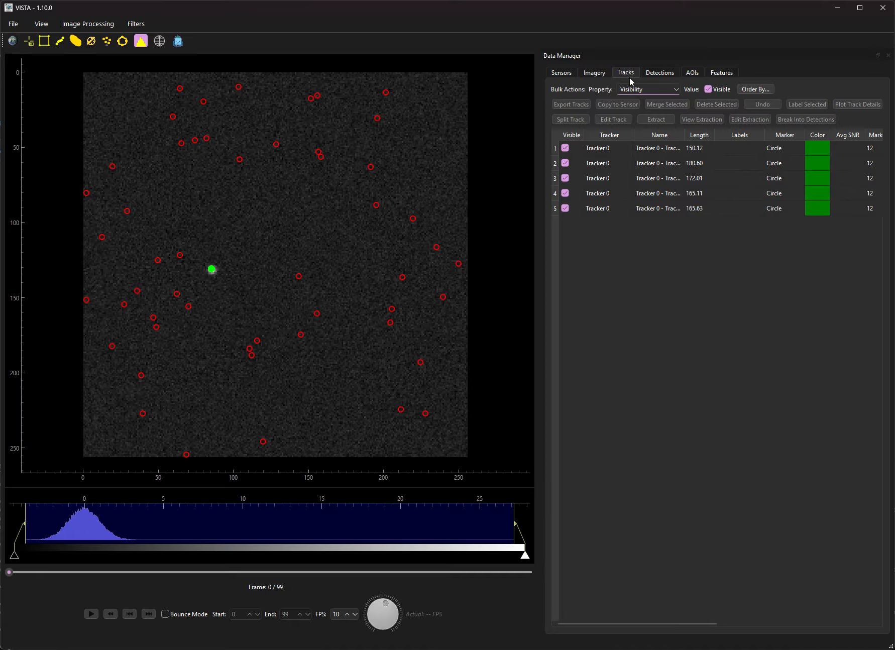
{"action": "left_click", "coordinate": [624, 149]}
{"action": "key", "text": "ctrl+a"}
{"action": "left_click_drag", "start_coordinate": [9, 572], "coordinate": [98, 558]}
Turn the complete display of Detector 0's detections on and off again, and return to the sensors list
{"action": "left_click", "coordinate": [672, 74]}
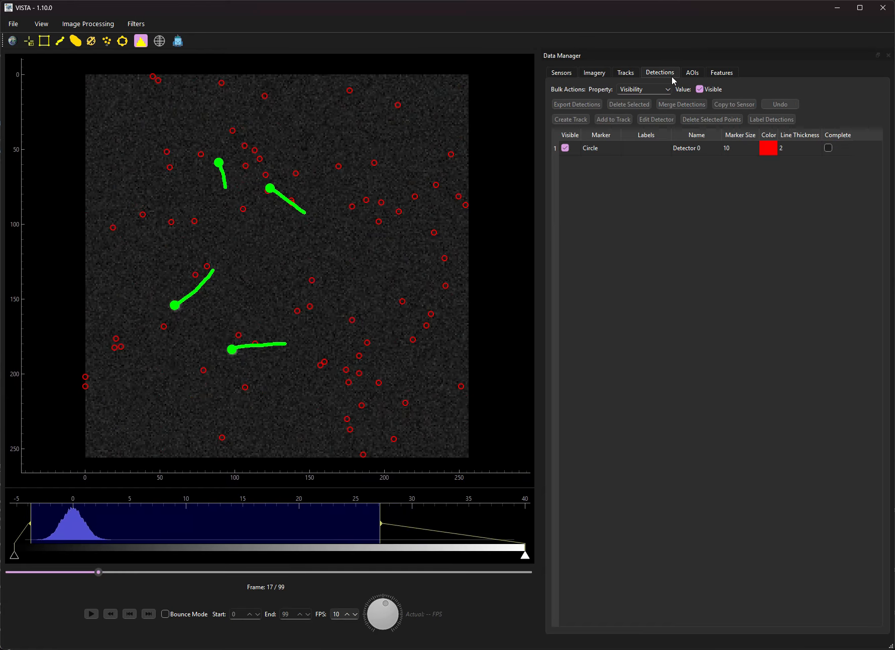
{"action": "left_click", "coordinate": [828, 147]}
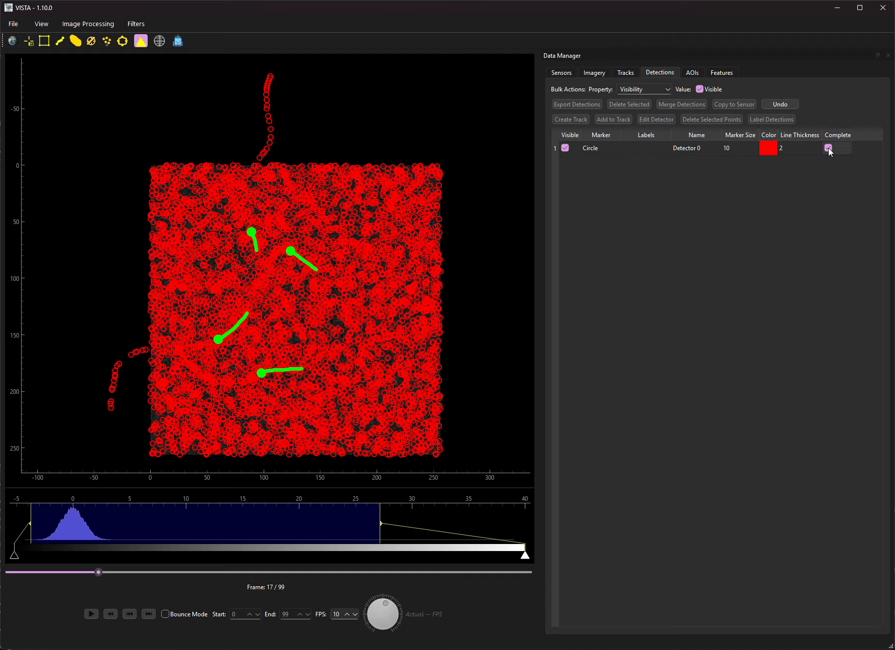
{"action": "left_click", "coordinate": [827, 147]}
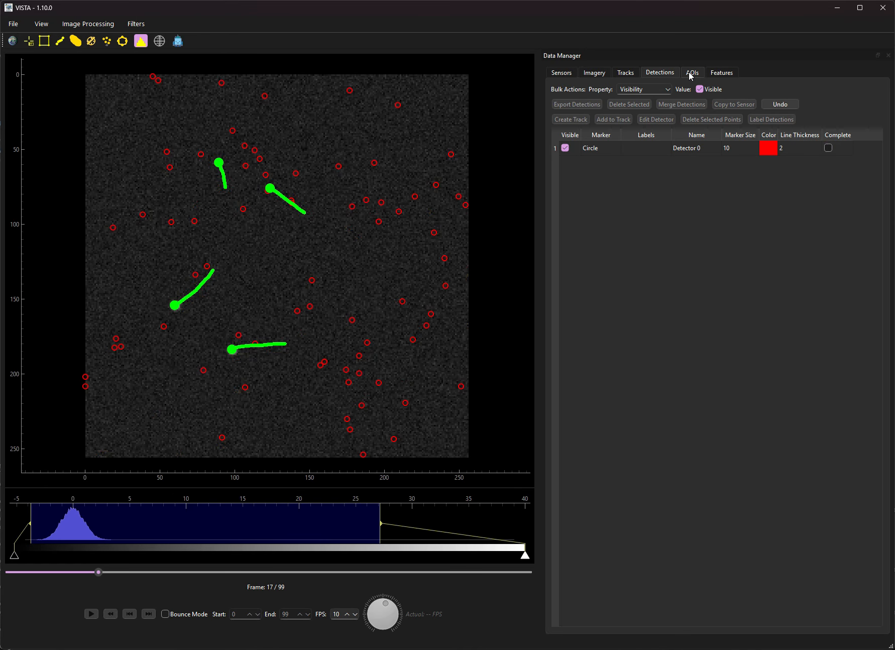
{"action": "left_click", "coordinate": [552, 73]}
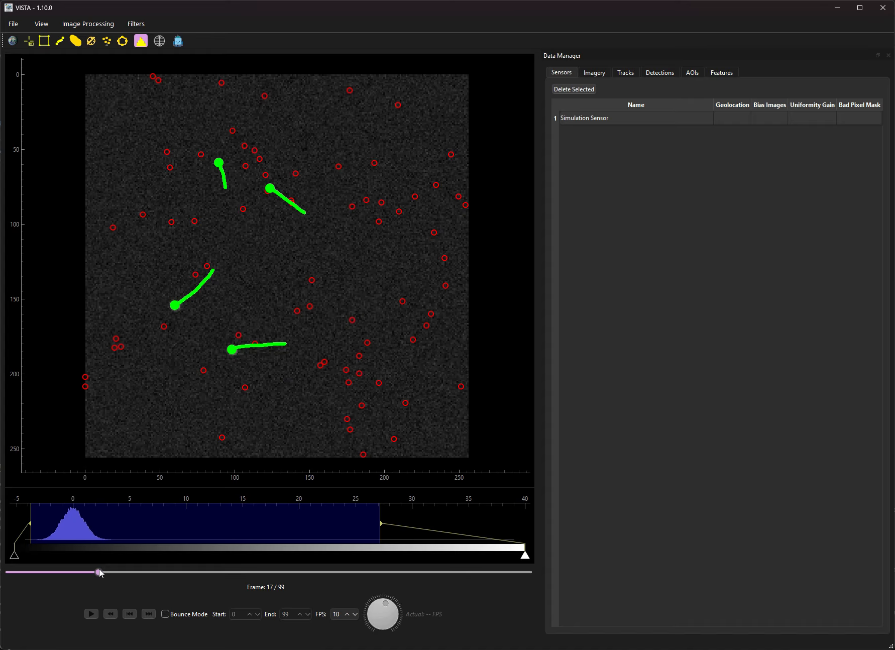
Play the image sequence, raise the playback rate to 44 FPS and pause playback
{"action": "left_click_drag", "start_coordinate": [98, 572], "coordinate": [77, 574]}
{"action": "left_click", "coordinate": [93, 615]}
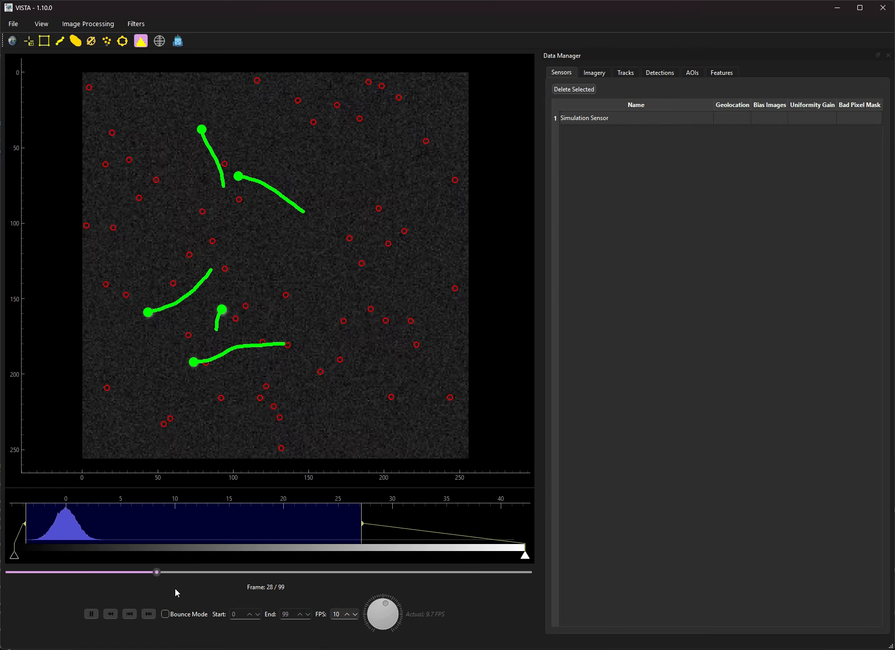
{"action": "left_click", "coordinate": [144, 614]}
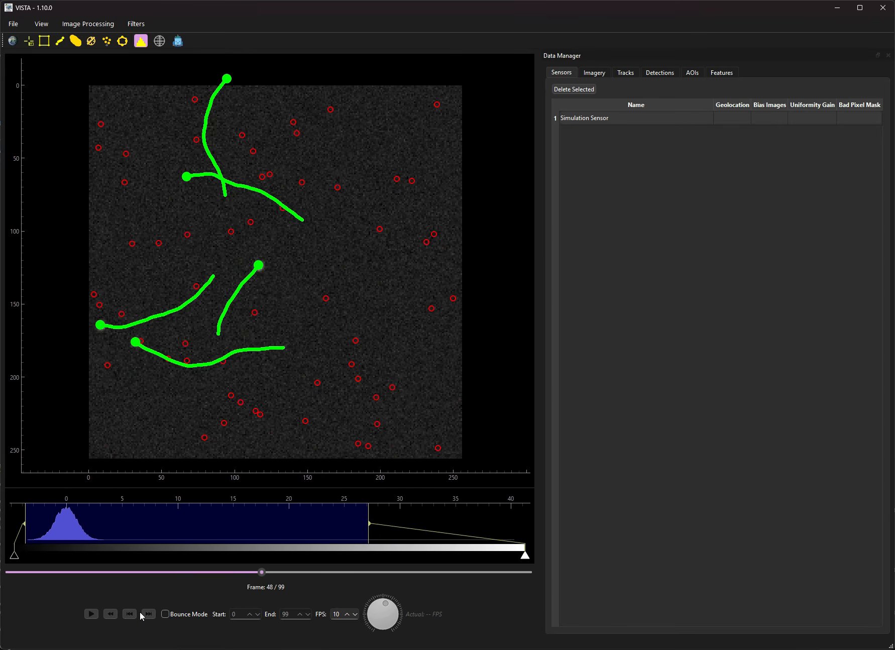
{"action": "mouse_move", "coordinate": [392, 613]}
{"action": "left_mouse_down"}
{"action": "mouse_move", "coordinate": [401, 623]}
{"action": "mouse_move", "coordinate": [373, 586]}
{"action": "mouse_move", "coordinate": [359, 617]}
{"action": "mouse_move", "coordinate": [364, 605]}
{"action": "mouse_move", "coordinate": [405, 611]}
{"action": "left_mouse_up"}
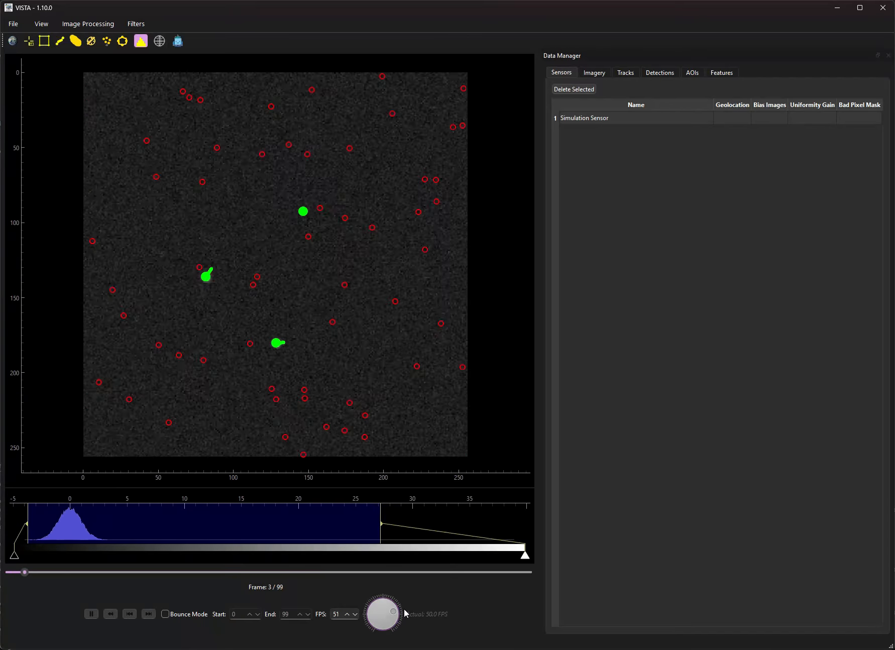
{"action": "left_click", "coordinate": [92, 613]}
Step back and forth through the frames around frame 66, examining how the track follows the bright target up close
{"action": "key", "text": "Left"}
{"action": "key", "text": "Left"}
{"action": "key", "text": "Left"}
{"action": "key", "text": "Left"}
{"action": "key", "text": "Left"}
{"action": "key", "text": "Left"}
{"action": "scroll", "coordinate": [134, 320], "scroll_direction": "up", "scroll_amount": 7}
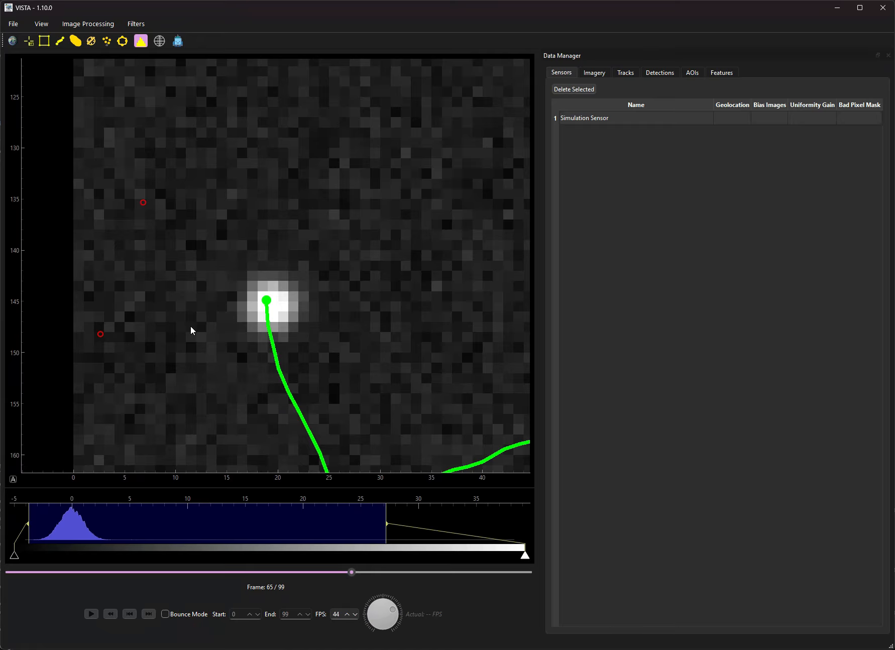
{"action": "key", "text": "Left"}
{"action": "key", "text": "Left"}
{"action": "key", "text": "Right"}
{"action": "key", "text": "Right"}
{"action": "key", "text": "Right"}
{"action": "key", "text": "Left"}
{"action": "key", "text": "Right"}
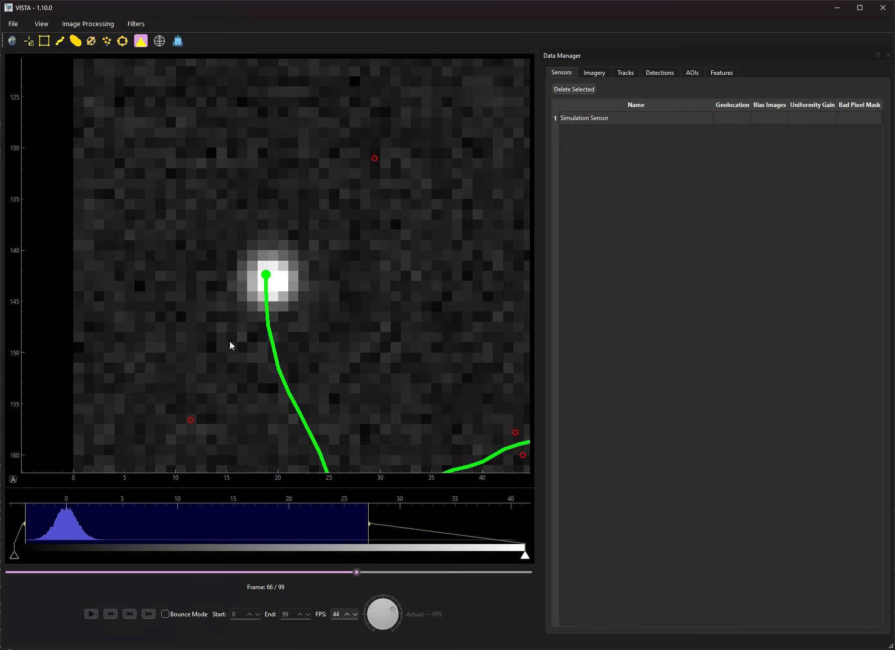
{"action": "scroll", "coordinate": [241, 345], "scroll_direction": "down", "scroll_amount": 3}
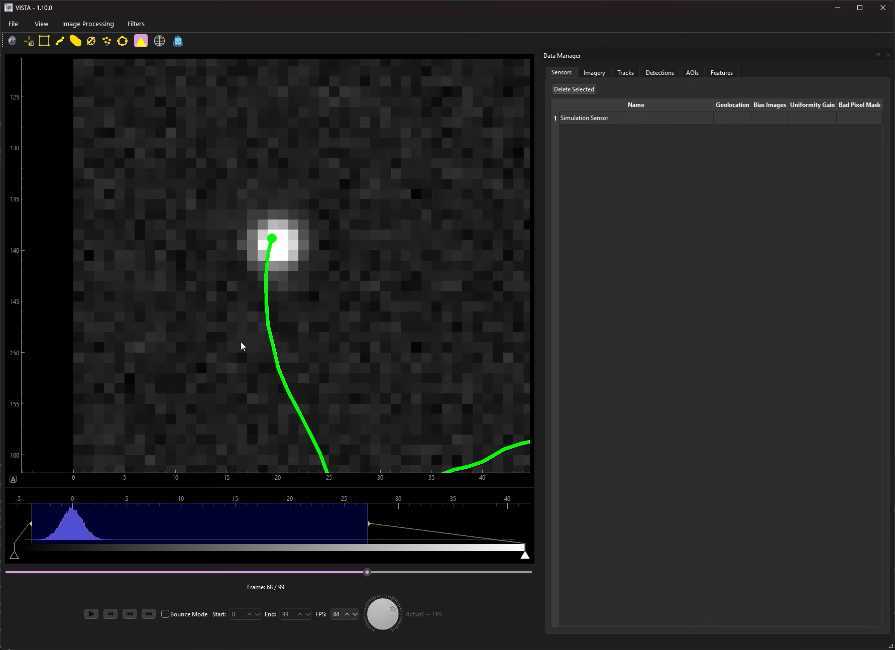
{"action": "scroll", "coordinate": [332, 244], "scroll_direction": "down", "scroll_amount": 4}
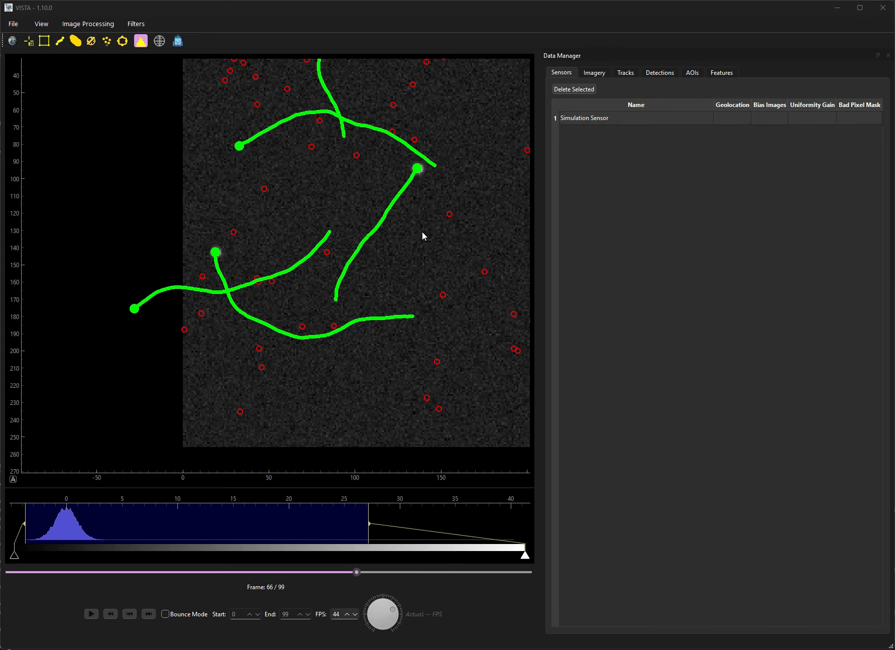
Narrow the histogram's display range to about -2.5 to 8.5
{"action": "left_click_drag", "start_coordinate": [422, 235], "coordinate": [276, 267]}
{"action": "scroll", "coordinate": [233, 280], "scroll_direction": "down", "scroll_amount": 3}
{"action": "scroll", "coordinate": [262, 269], "scroll_direction": "up", "scroll_amount": 2}
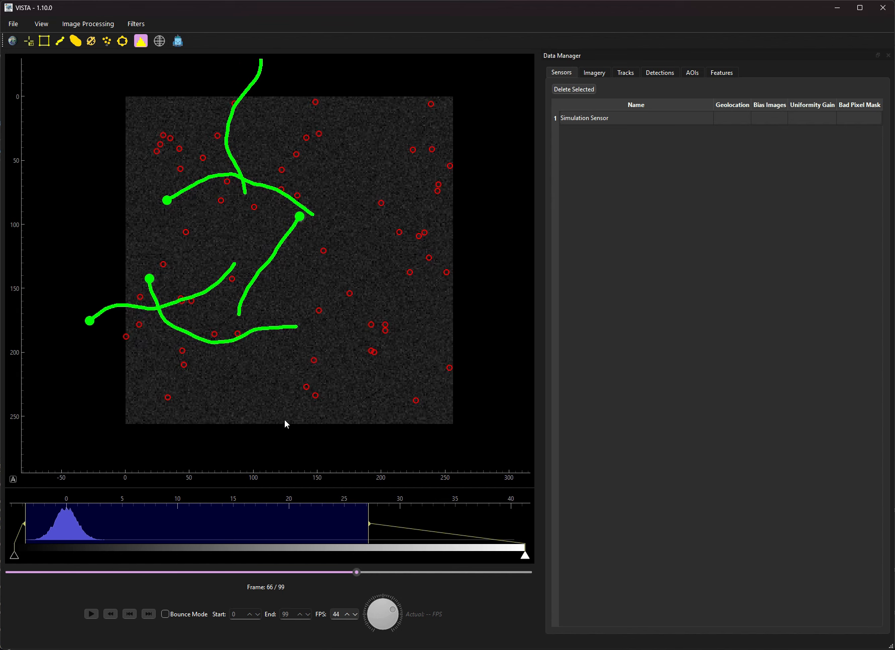
{"action": "left_click_drag", "start_coordinate": [179, 523], "coordinate": [253, 521]}
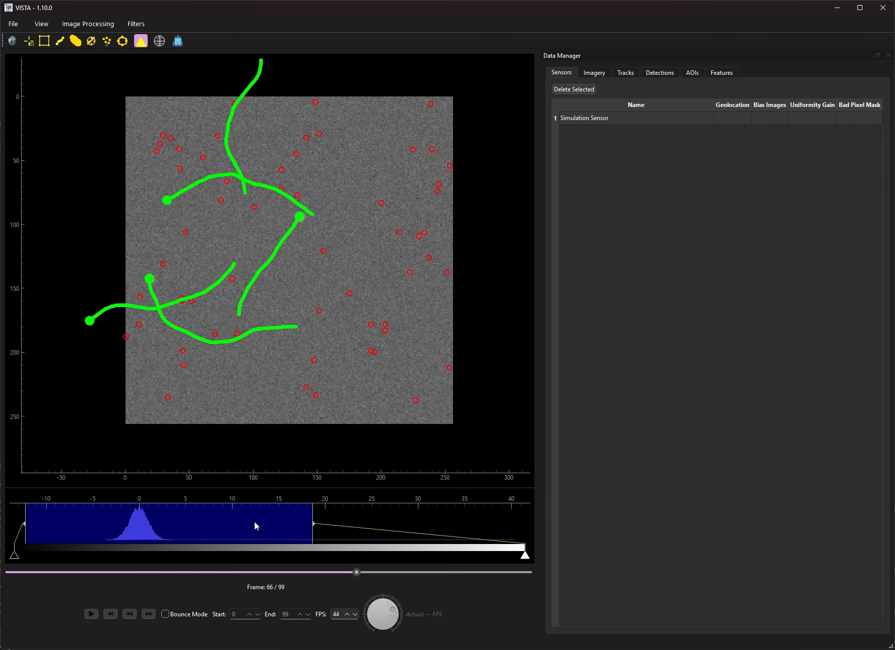
{"action": "mouse_move", "coordinate": [29, 528]}
{"action": "left_mouse_down"}
{"action": "mouse_move", "coordinate": [102, 522]}
{"action": "mouse_move", "coordinate": [39, 509]}
{"action": "left_mouse_up"}
{"action": "left_click_drag", "start_coordinate": [274, 524], "coordinate": [160, 524]}
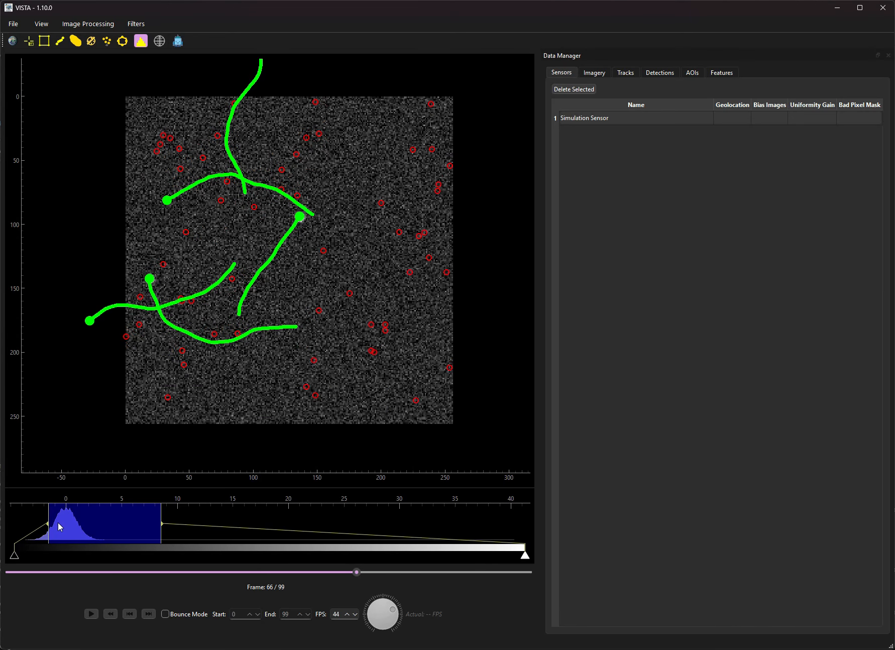
{"action": "left_click_drag", "start_coordinate": [49, 527], "coordinate": [38, 527]}
Apply the thermal preset gradient to the imagery and raise the display range's upper limit to about 11.6
{"action": "right_click", "coordinate": [124, 549]}
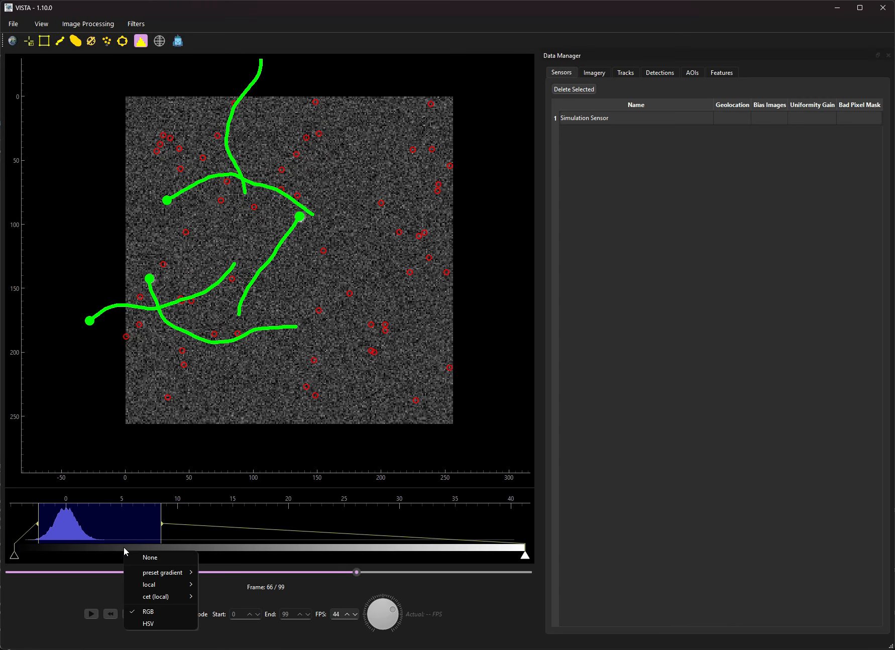
{"action": "mouse_move", "coordinate": [160, 574]}
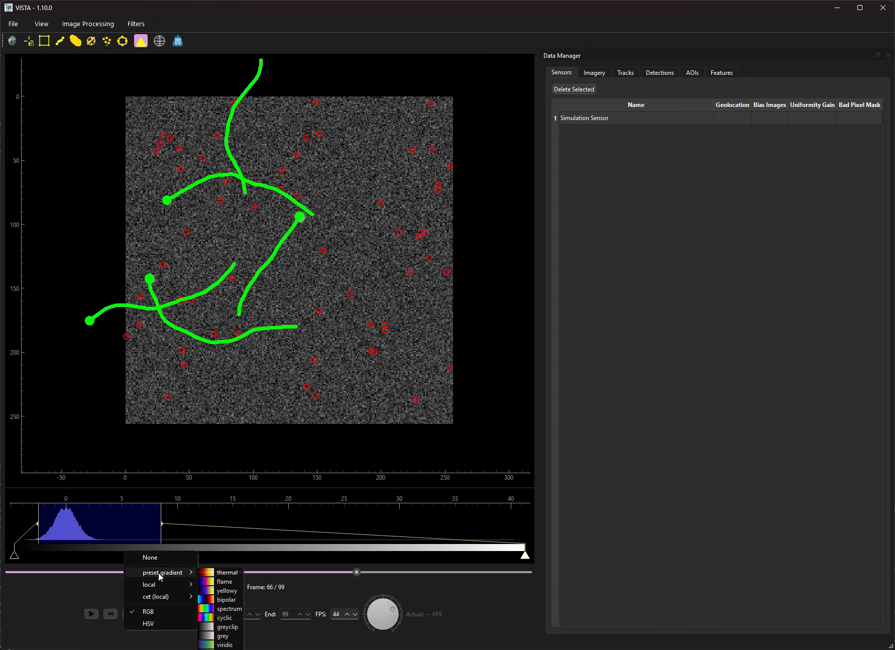
{"action": "left_click", "coordinate": [208, 574]}
{"action": "left_click_drag", "start_coordinate": [161, 523], "coordinate": [195, 522]}
Try the flame preset gradient on the imagery and switch back to thermal
{"action": "right_click", "coordinate": [167, 546]}
{"action": "mouse_move", "coordinate": [219, 566]}
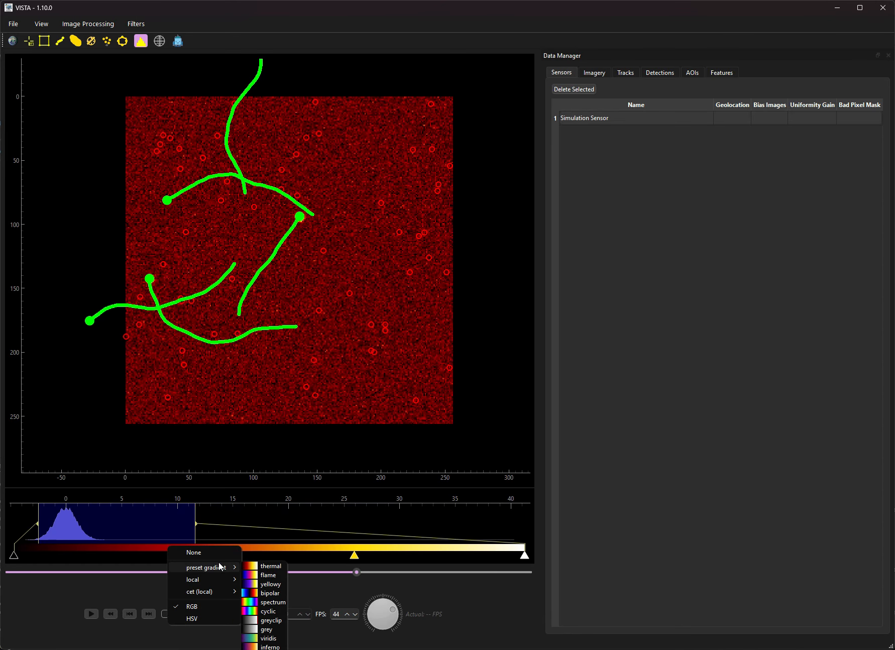
{"action": "left_click", "coordinate": [268, 574]}
{"action": "right_click", "coordinate": [221, 552]}
{"action": "mouse_move", "coordinate": [256, 571]}
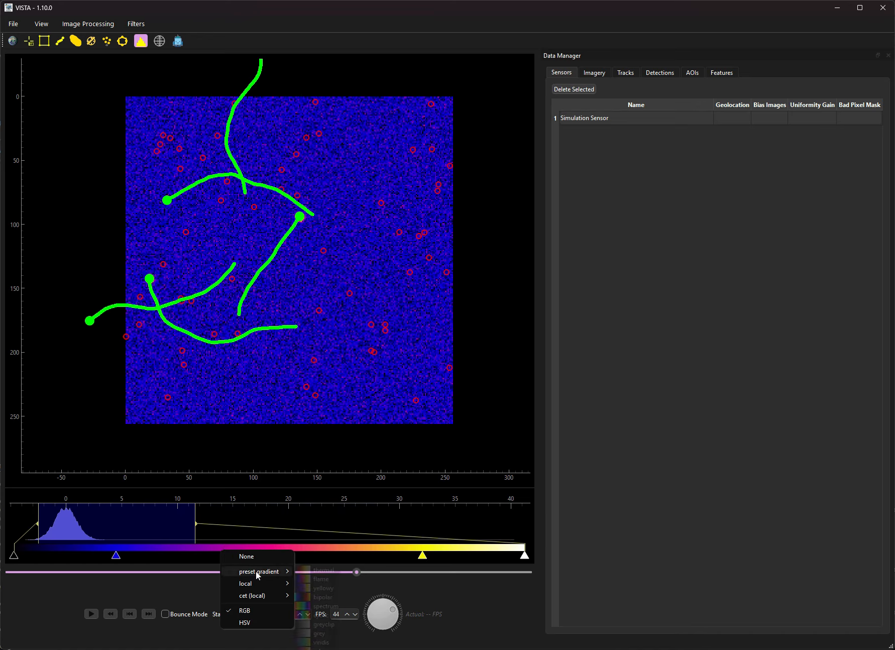
{"action": "left_click", "coordinate": [312, 571]}
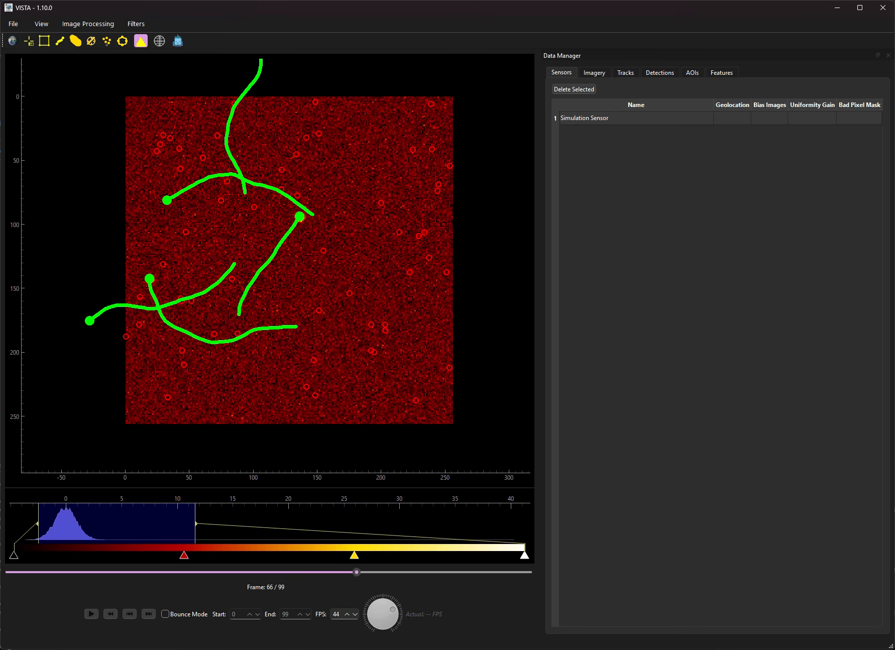
Hide and reshow the histogram, and apply the grey preset gradient to the imagery
{"action": "left_click", "coordinate": [142, 44]}
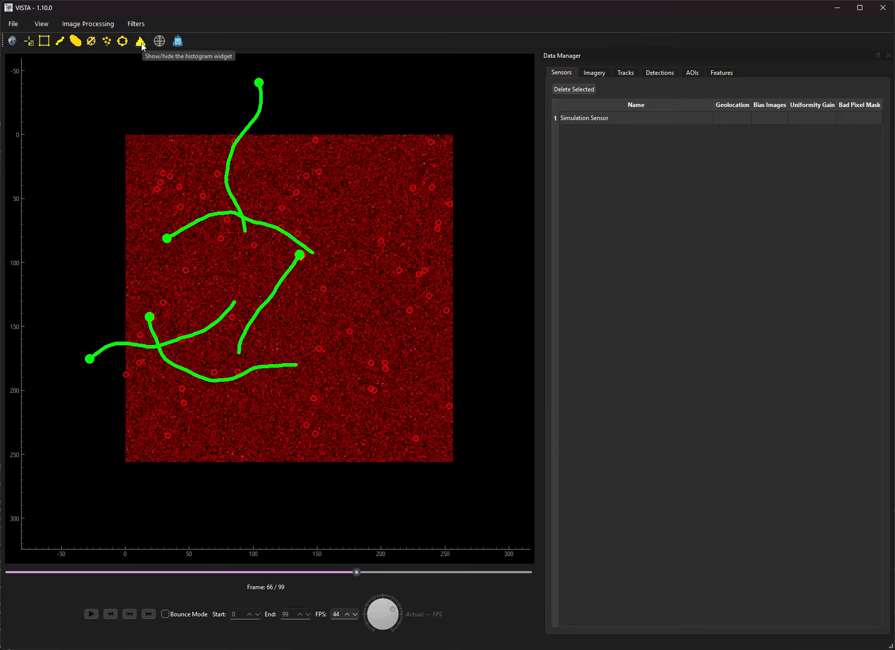
{"action": "left_click", "coordinate": [141, 44]}
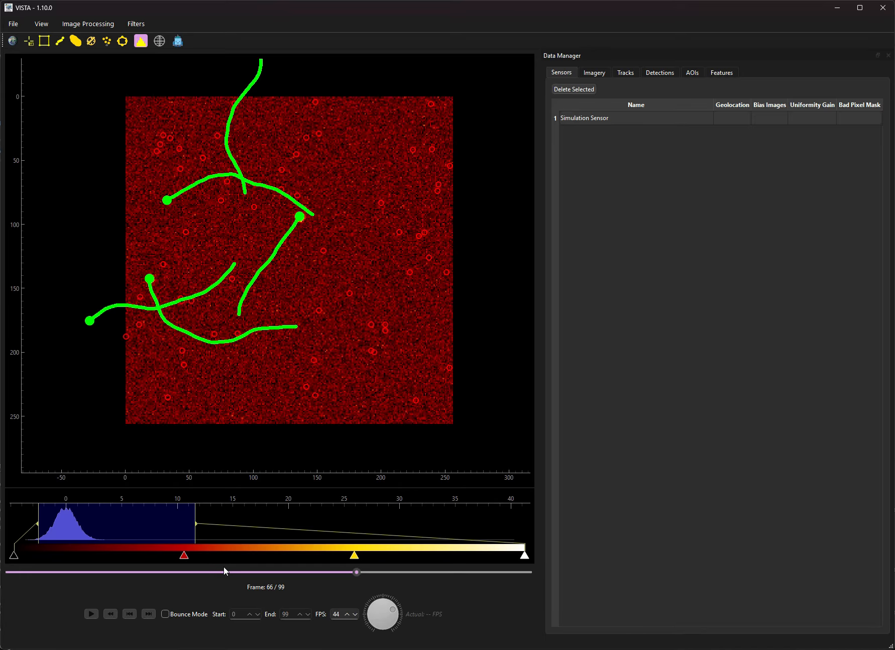
{"action": "right_click", "coordinate": [225, 548]}
{"action": "mouse_move", "coordinate": [295, 572]}
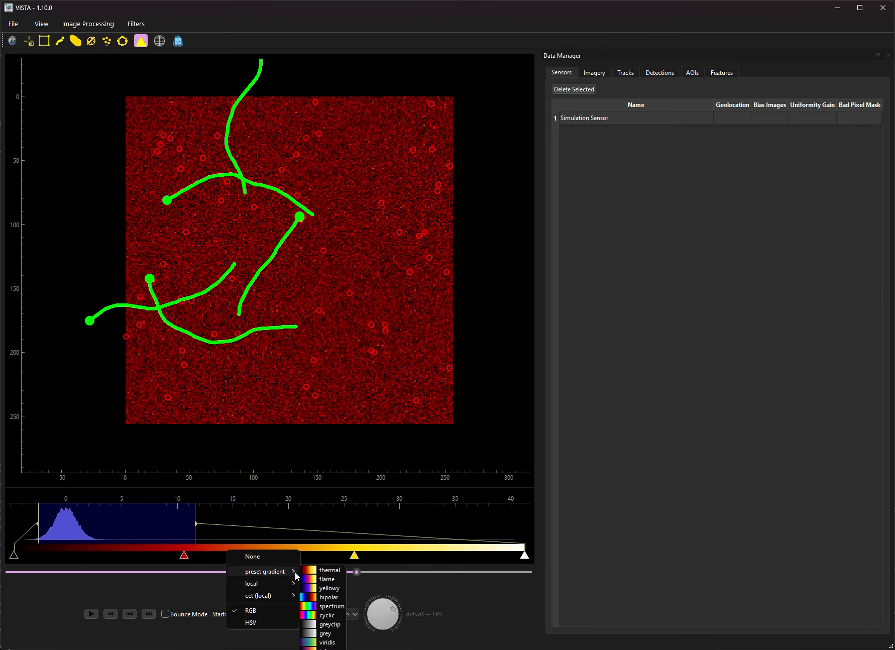
{"action": "left_click", "coordinate": [325, 633]}
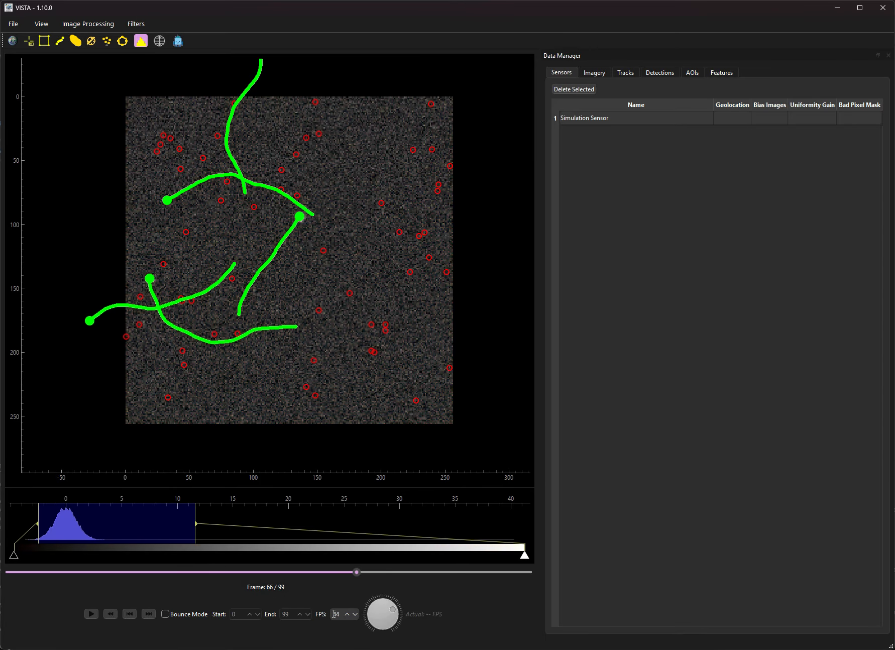
Review the imagery settings for histogram computation and hover tooltips, cancel them, and toggle the histogram off and on
{"action": "left_click", "coordinate": [13, 24]}
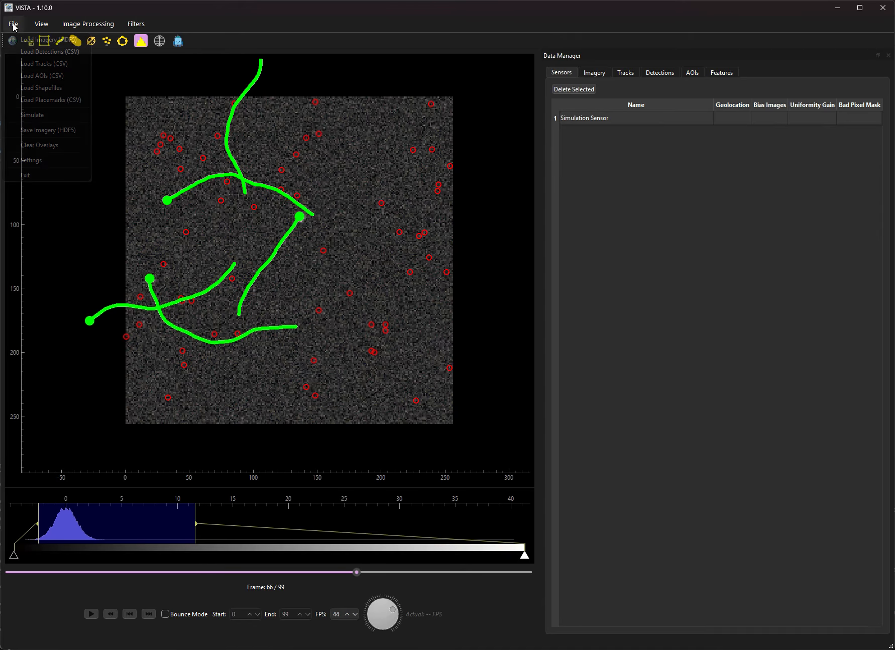
{"action": "left_click", "coordinate": [32, 159]}
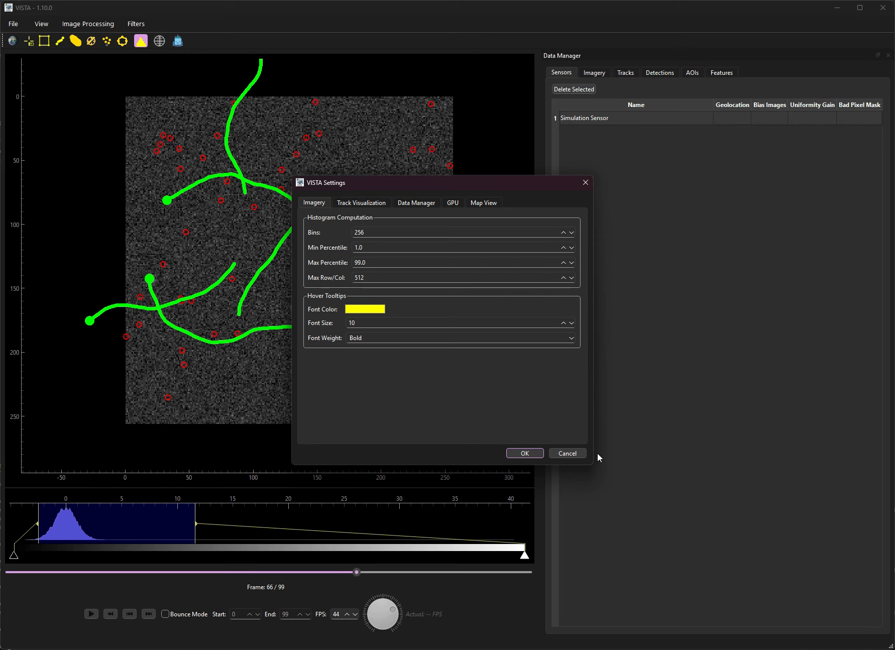
{"action": "left_click", "coordinate": [567, 453]}
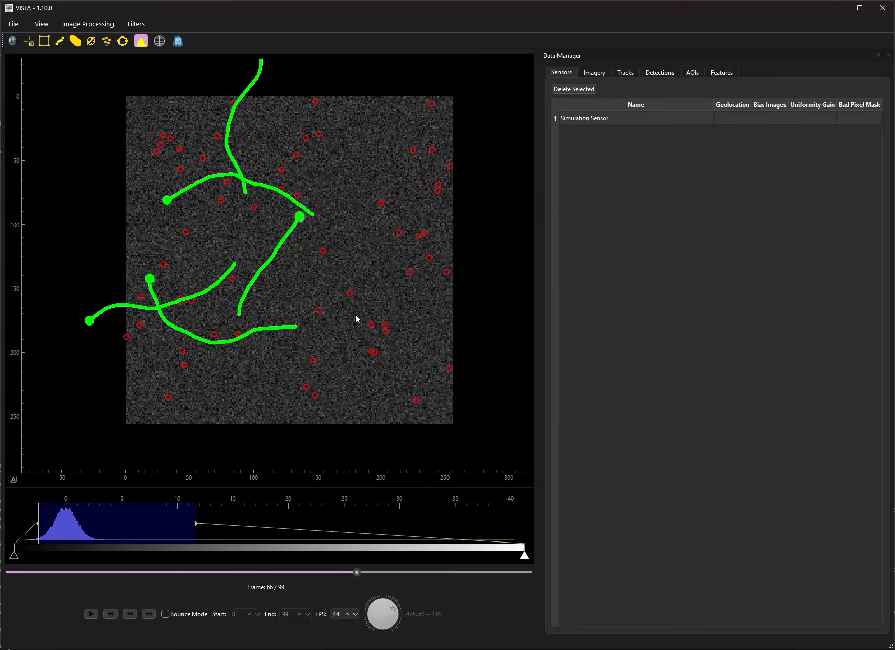
{"action": "left_click", "coordinate": [140, 43]}
{"action": "left_click", "coordinate": [140, 42]}
Look over the tracks table's columns and the sort and filter options of the Tracker column
{"action": "left_click", "coordinate": [624, 73]}
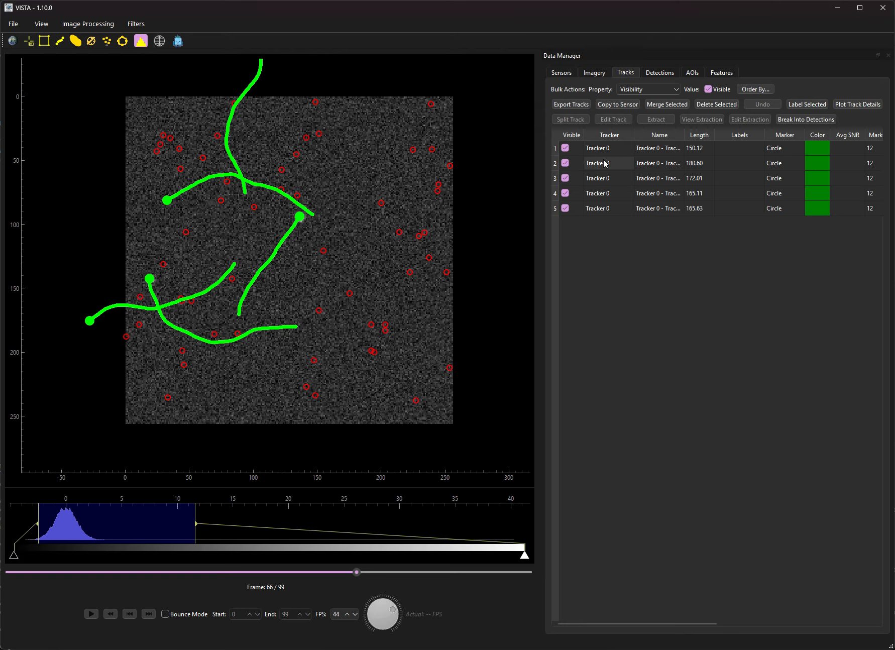
{"action": "left_click_drag", "start_coordinate": [622, 627], "coordinate": [602, 622]}
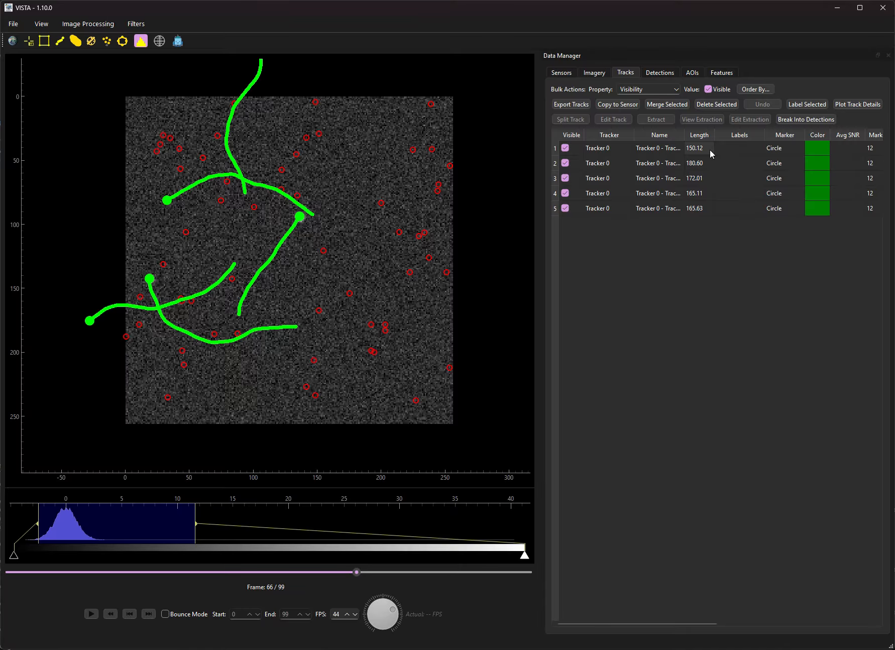
{"action": "right_click", "coordinate": [618, 136]}
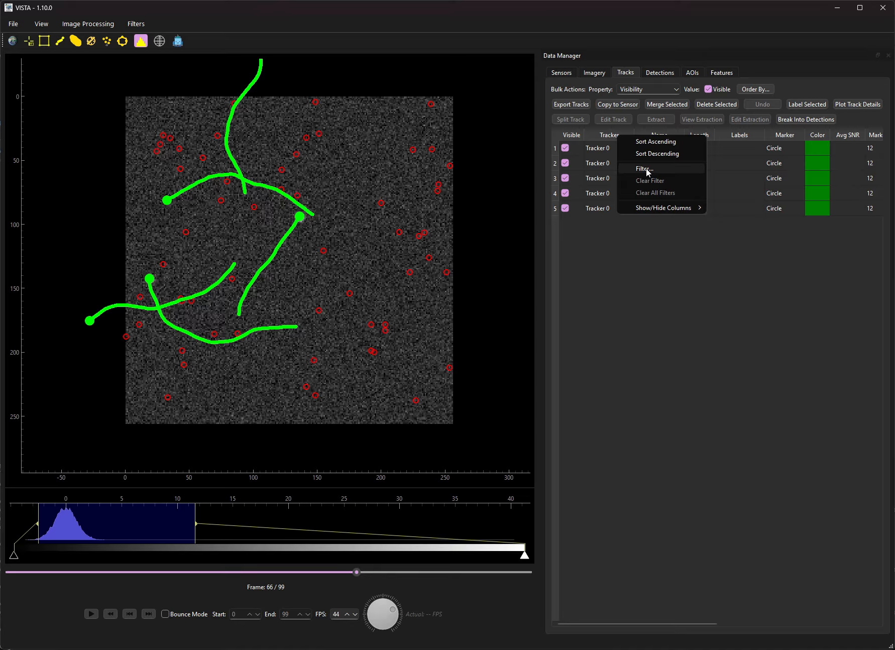
Change the tracker name of the fifth track to Tracker 1
{"action": "left_click", "coordinate": [612, 208]}
{"action": "double_click", "coordinate": [614, 208]}
{"action": "left_click", "coordinate": [615, 208]}
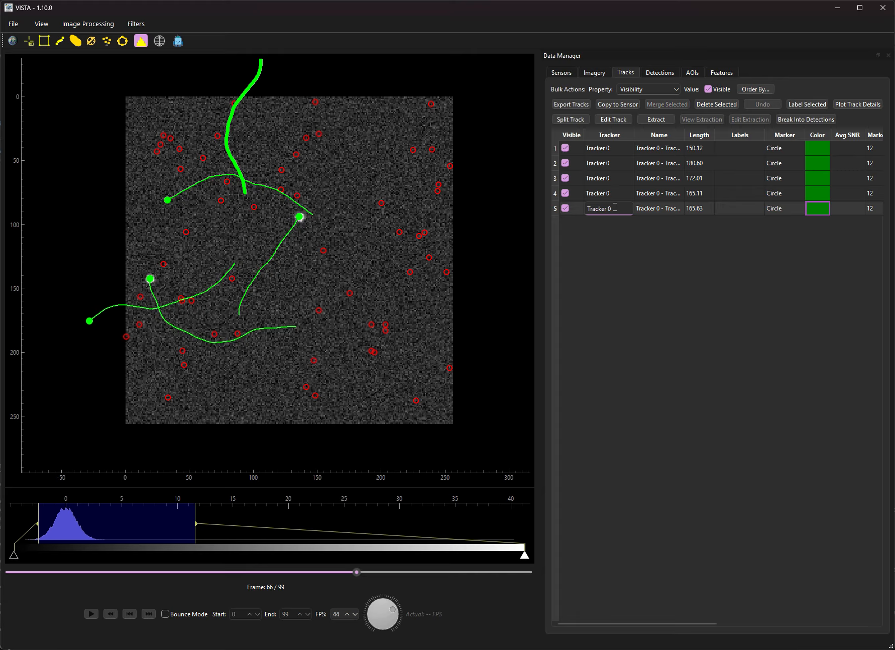
{"action": "left_click", "coordinate": [619, 236]}
Filter the tracks table by tracker so that only Tracker 1 is listed
{"action": "right_click", "coordinate": [614, 131]}
{"action": "left_click", "coordinate": [651, 161]}
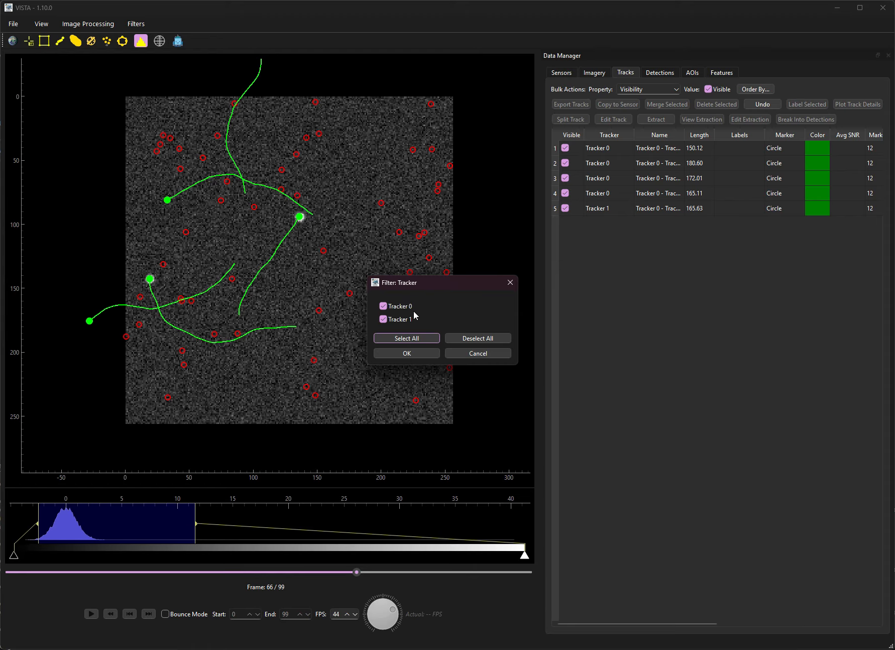
{"action": "left_click", "coordinate": [400, 309]}
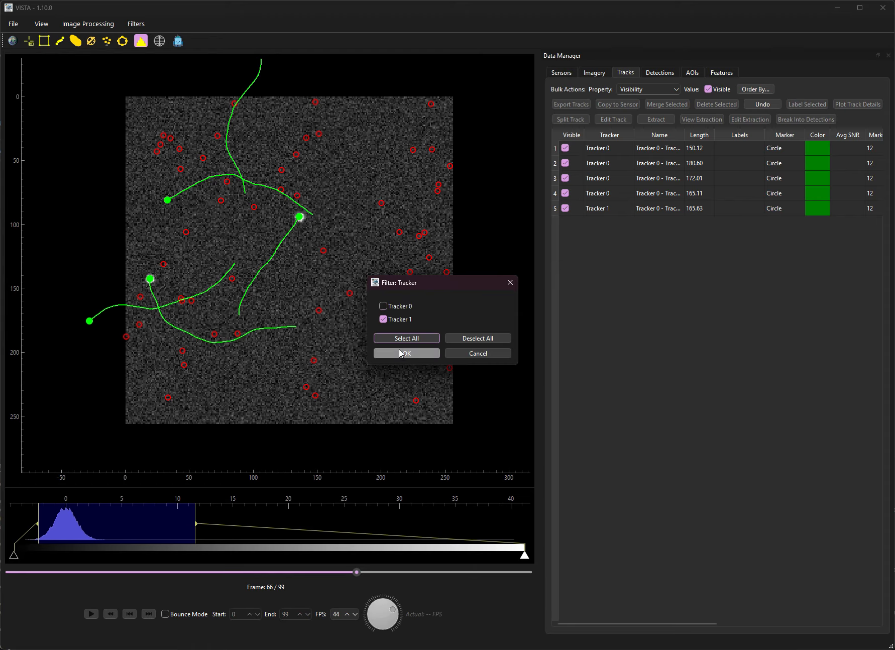
{"action": "left_click", "coordinate": [406, 353]}
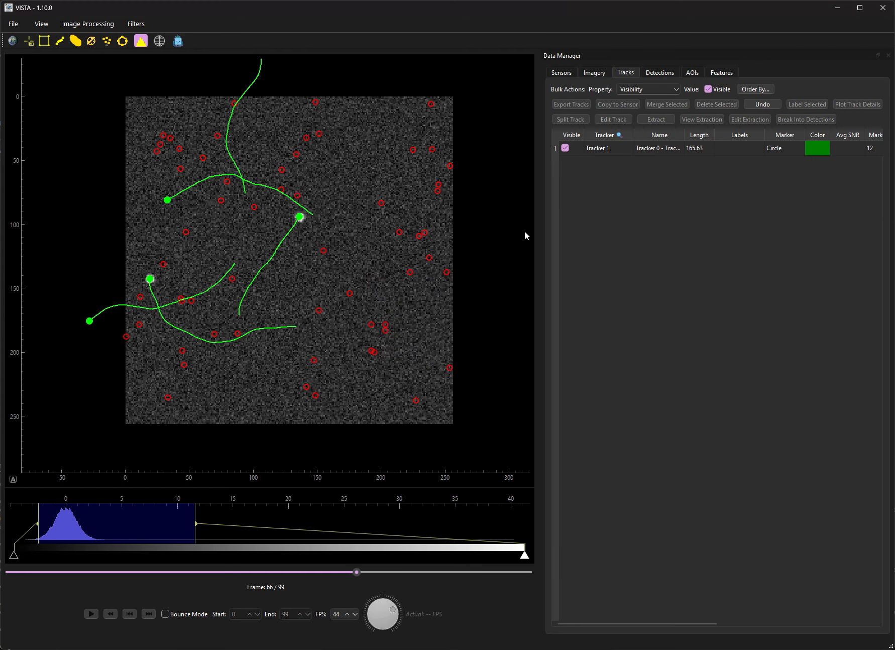
Clear the filter on the Tracker column so that all tracks are listed again
{"action": "left_click", "coordinate": [607, 147]}
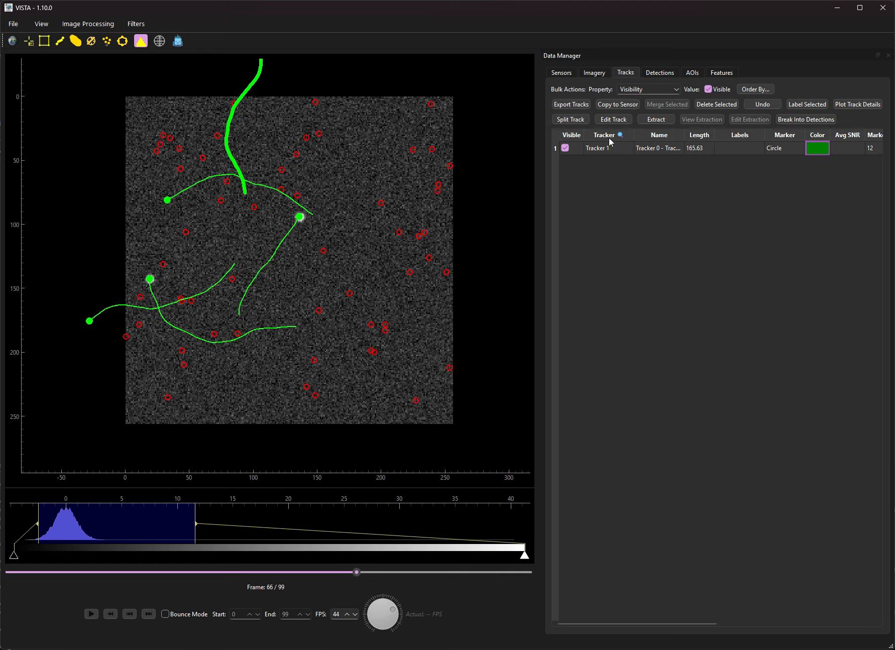
{"action": "right_click", "coordinate": [612, 136]}
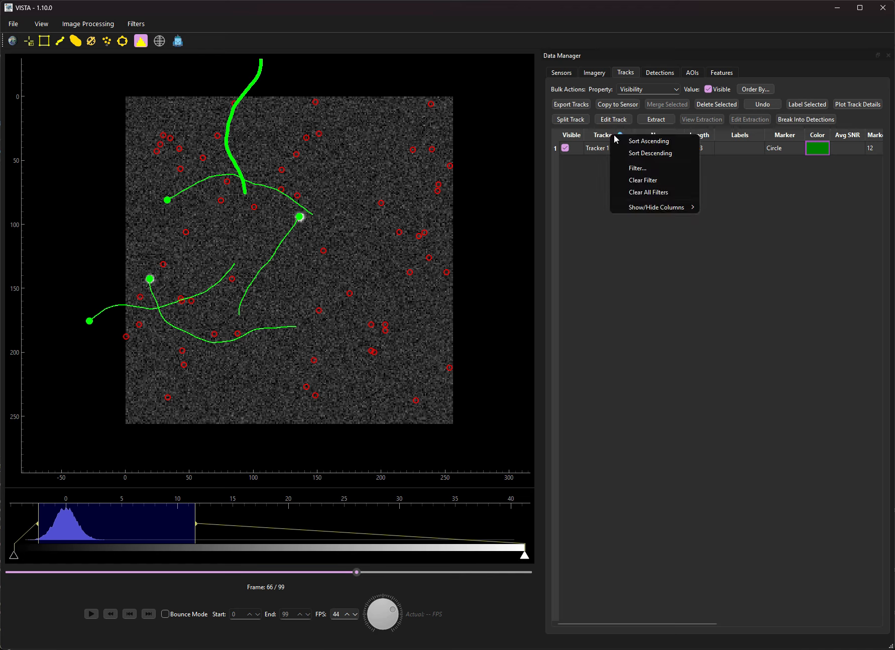
{"action": "left_click", "coordinate": [658, 182]}
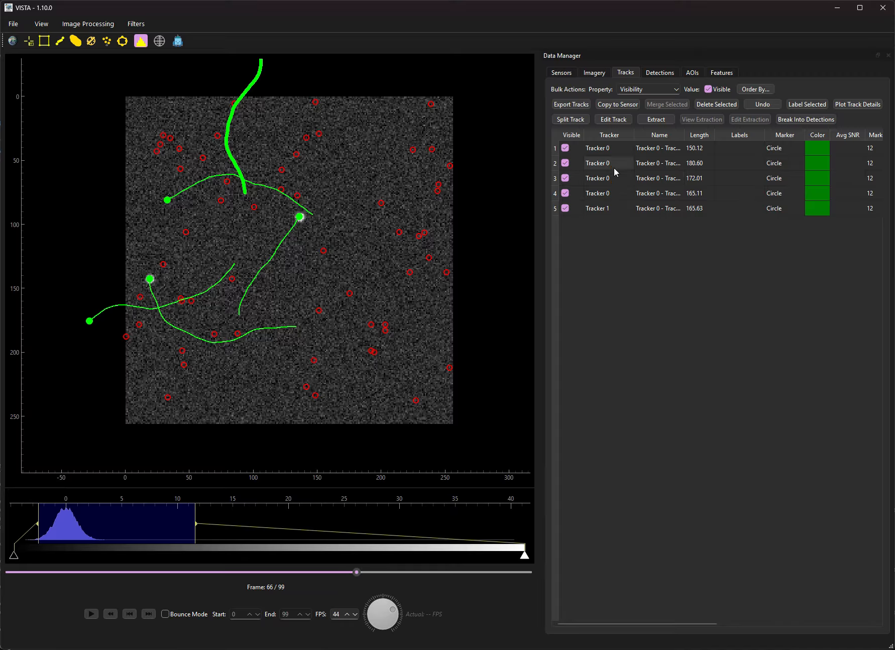
Toggle the visibility of the first two tracks off and on, and change the second track's color to dark red
{"action": "left_click", "coordinate": [565, 148]}
{"action": "left_click", "coordinate": [565, 148]}
{"action": "double_click", "coordinate": [565, 163]}
{"action": "double_click", "coordinate": [817, 163]}
{"action": "left_click_drag", "start_coordinate": [499, 256], "coordinate": [430, 240]}
{"action": "left_click", "coordinate": [517, 419]}
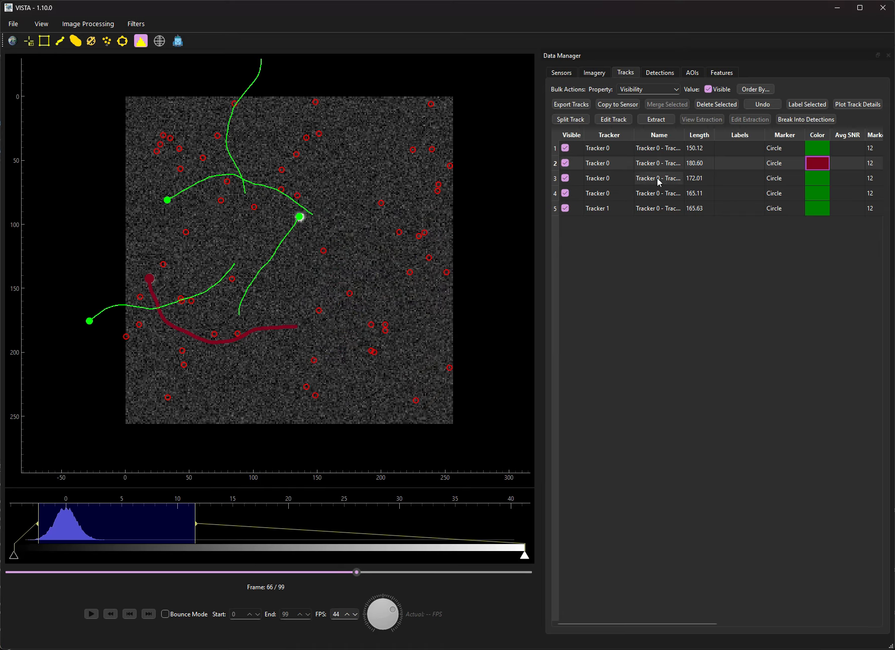
Select the first, third and fifth tracks together, and replace that selection with the first four tracks
{"action": "left_click", "coordinate": [666, 149]}
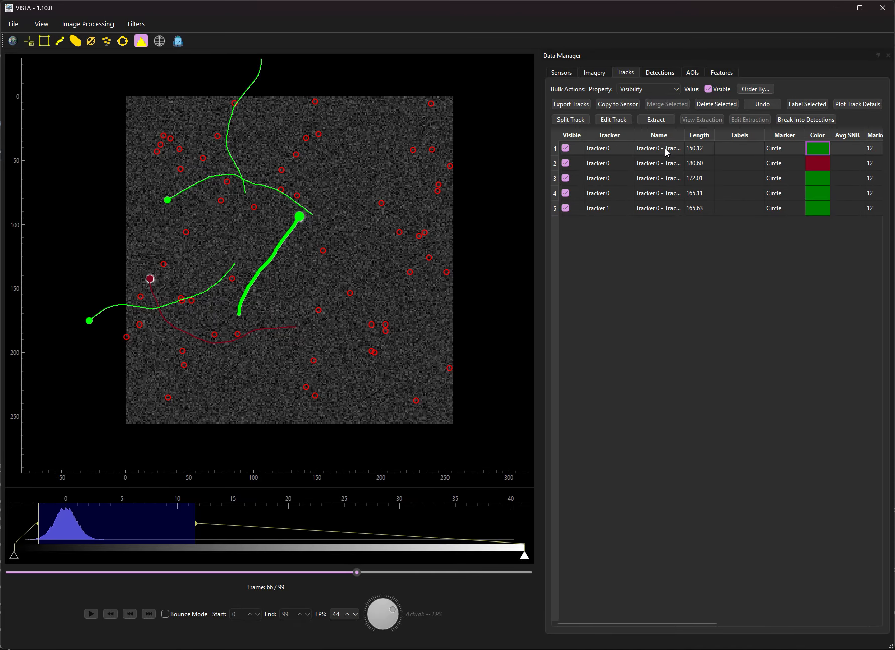
{"action": "left_click", "coordinate": [665, 177], "text": "ctrl"}
{"action": "left_click", "coordinate": [669, 210], "text": "ctrl"}
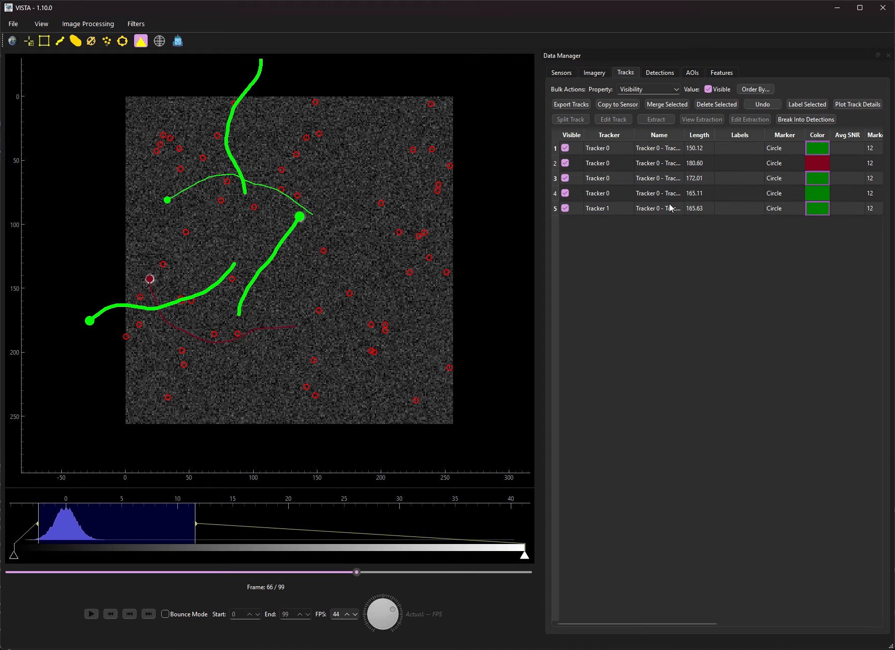
{"action": "left_click", "coordinate": [653, 152]}
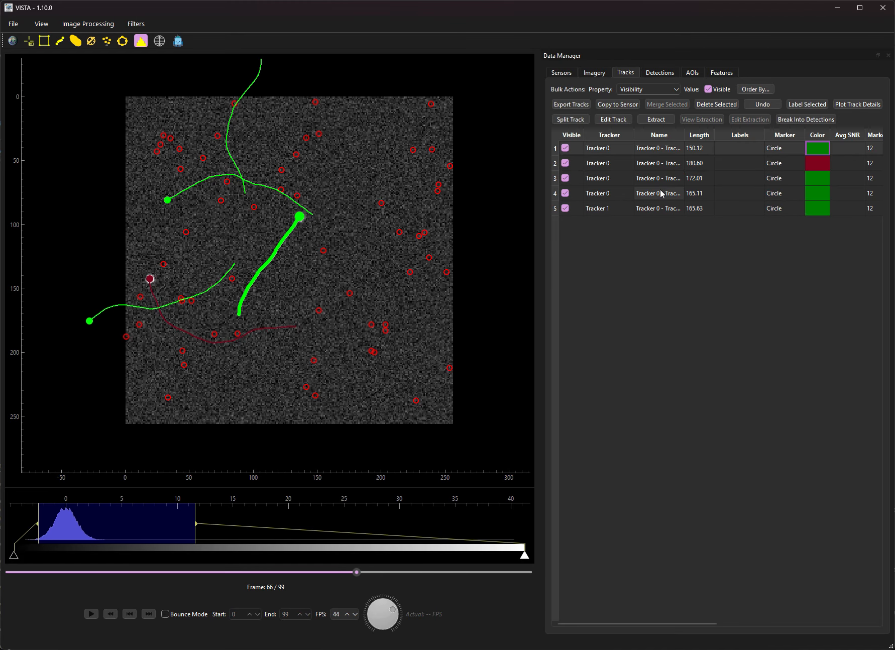
{"action": "left_click", "coordinate": [659, 189], "text": "shift"}
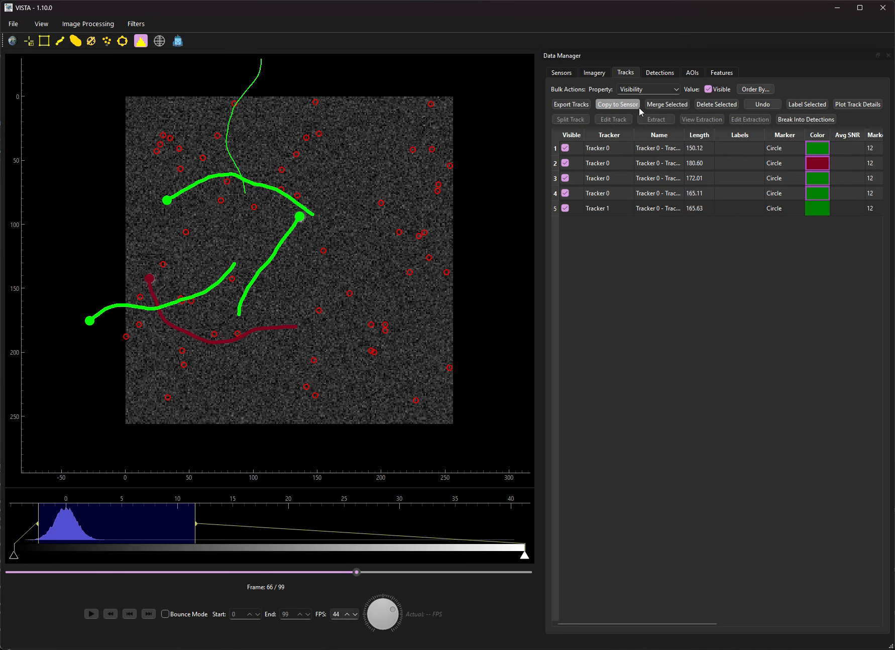
Hide and show the four selected tracks twice with the bulk visibility action
{"action": "left_click", "coordinate": [648, 91]}
{"action": "left_click", "coordinate": [801, 85]}
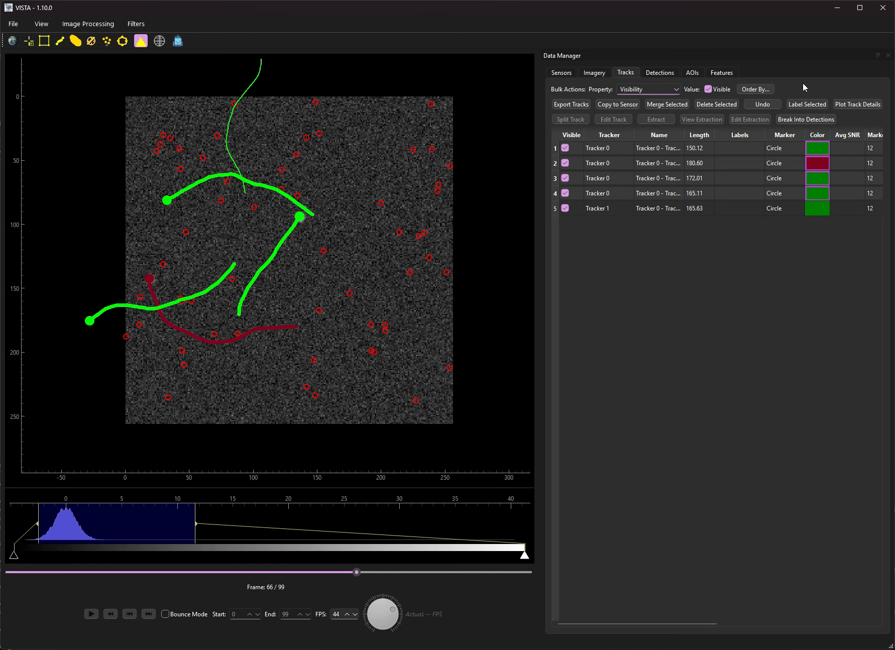
{"action": "left_click", "coordinate": [708, 90]}
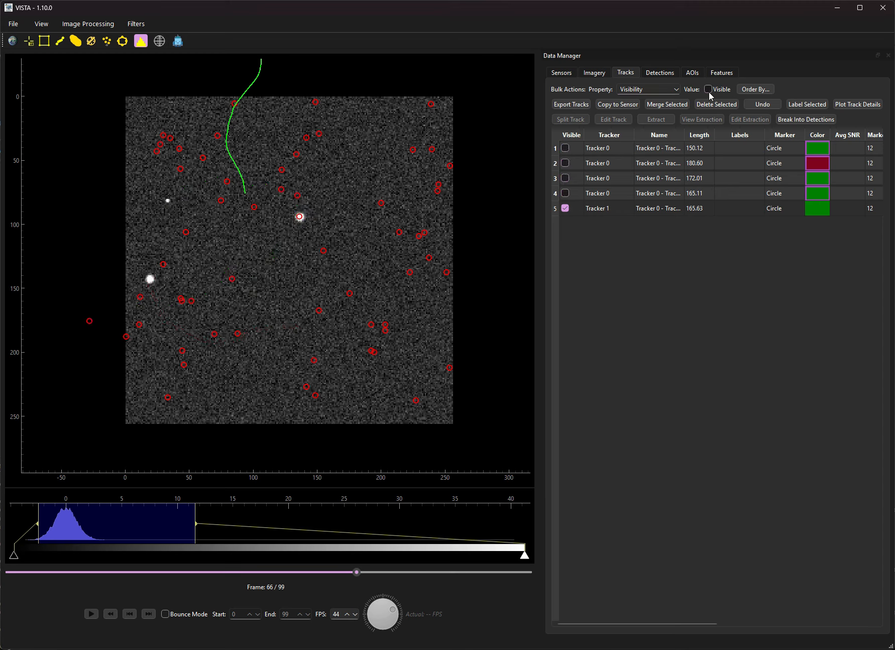
{"action": "left_click", "coordinate": [708, 90]}
{"action": "left_click", "coordinate": [708, 91]}
{"action": "left_click", "coordinate": [708, 91]}
Change the color of the four selected tracks to dark blue in one bulk action
{"action": "left_click", "coordinate": [675, 90]}
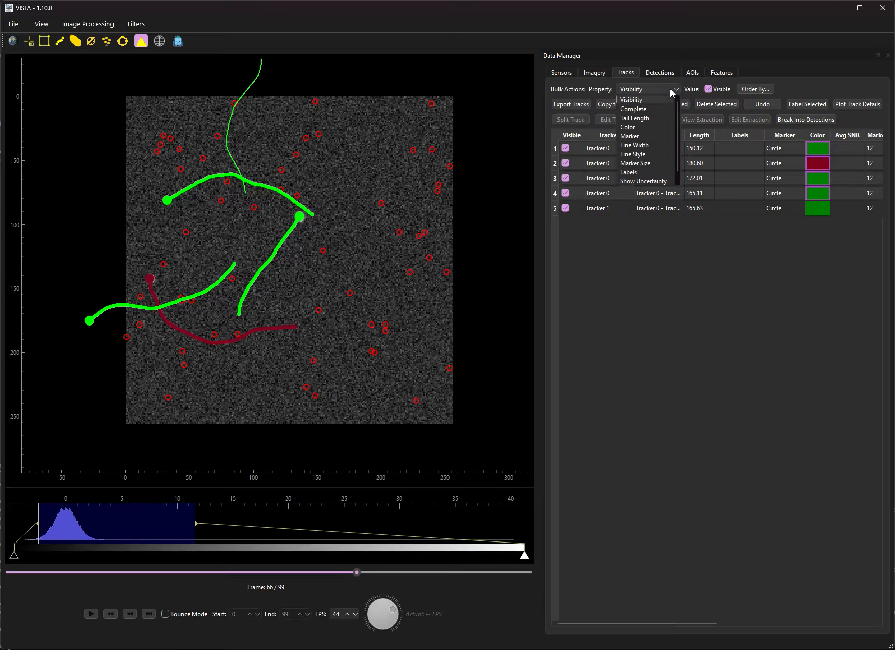
{"action": "left_click", "coordinate": [627, 127]}
{"action": "left_click", "coordinate": [723, 89]}
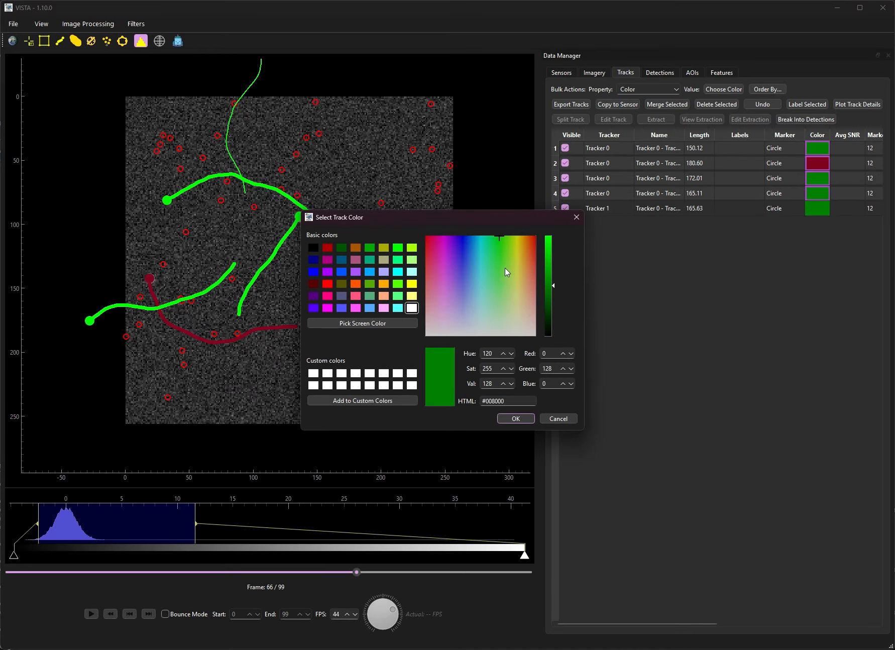
{"action": "left_click_drag", "start_coordinate": [505, 268], "coordinate": [462, 243]}
{"action": "left_click", "coordinate": [522, 419]}
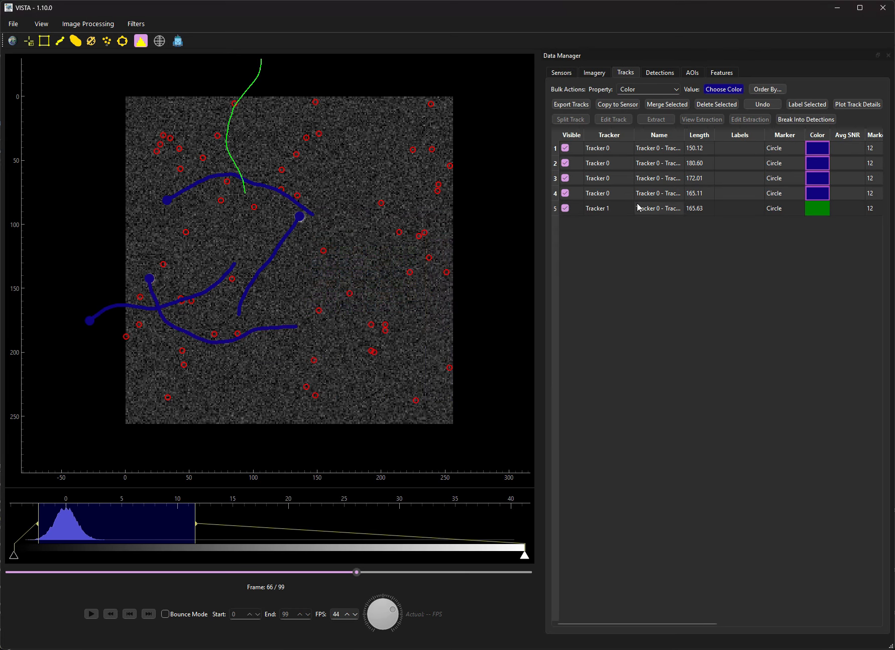
Set the marker of the four selected tracks to Triangle in bulk and inspect the markers up close in the image
{"action": "left_click", "coordinate": [665, 93]}
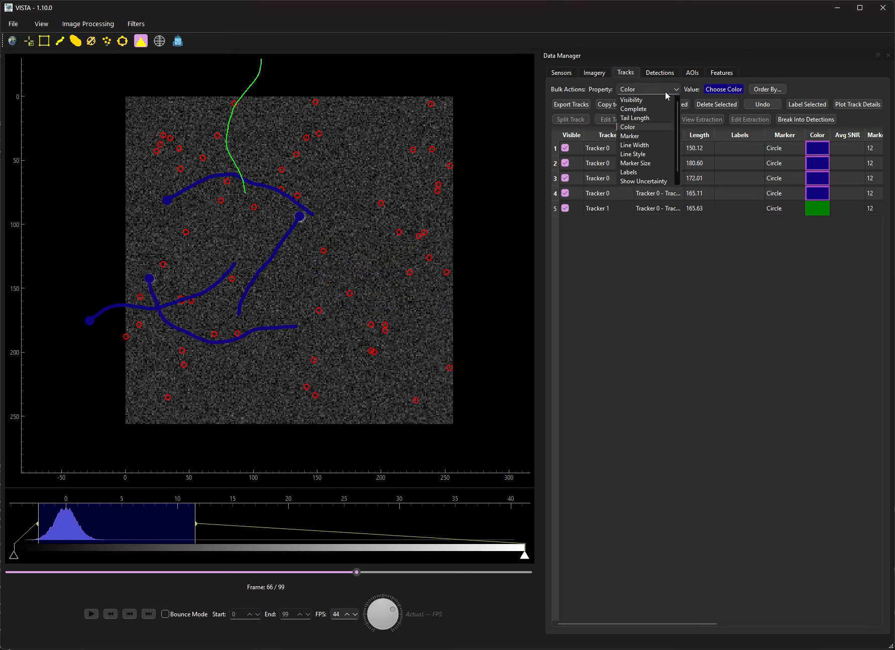
{"action": "left_click", "coordinate": [634, 136]}
{"action": "left_click", "coordinate": [722, 92]}
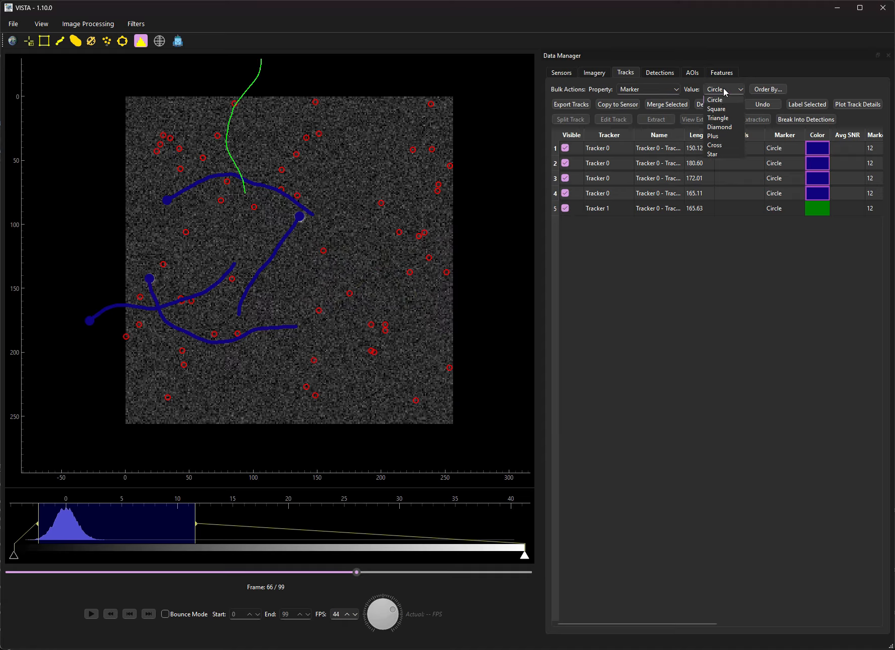
{"action": "left_click", "coordinate": [721, 124]}
{"action": "scroll", "coordinate": [173, 236], "scroll_direction": "up", "scroll_amount": 5}
{"action": "scroll", "coordinate": [166, 234], "scroll_direction": "down", "scroll_amount": 6}
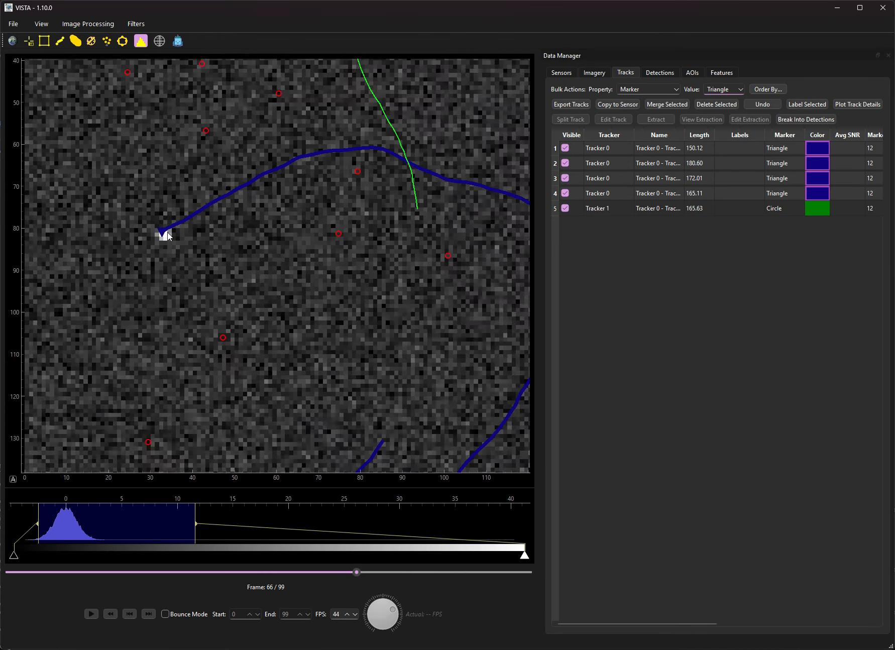
{"action": "scroll", "coordinate": [224, 242], "scroll_direction": "up", "scroll_amount": 3}
Bring up the bulk line width property, and set the line style of the four selected tracks to Dot
{"action": "left_click", "coordinate": [651, 93]}
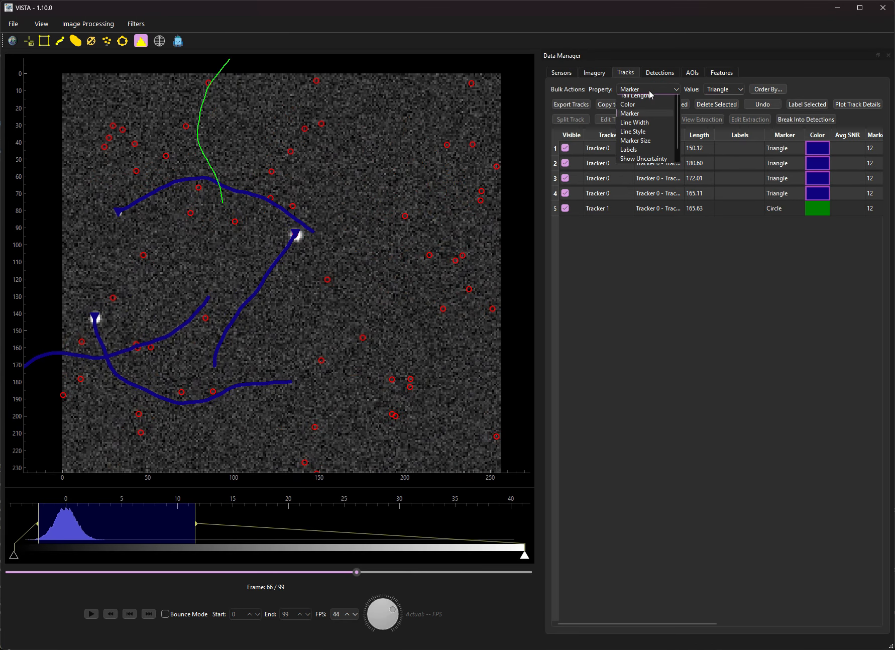
{"action": "left_click", "coordinate": [637, 145]}
{"action": "left_click", "coordinate": [719, 88]}
{"action": "left_click", "coordinate": [728, 89]}
{"action": "left_click", "coordinate": [669, 92]}
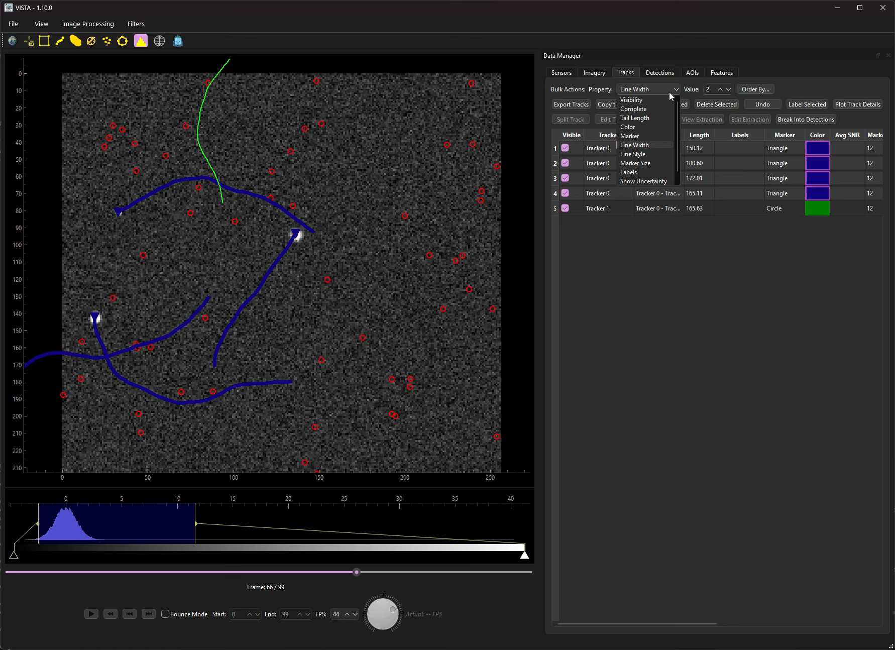
{"action": "left_click", "coordinate": [648, 154]}
{"action": "left_click", "coordinate": [734, 91]}
{"action": "left_click", "coordinate": [723, 109]}
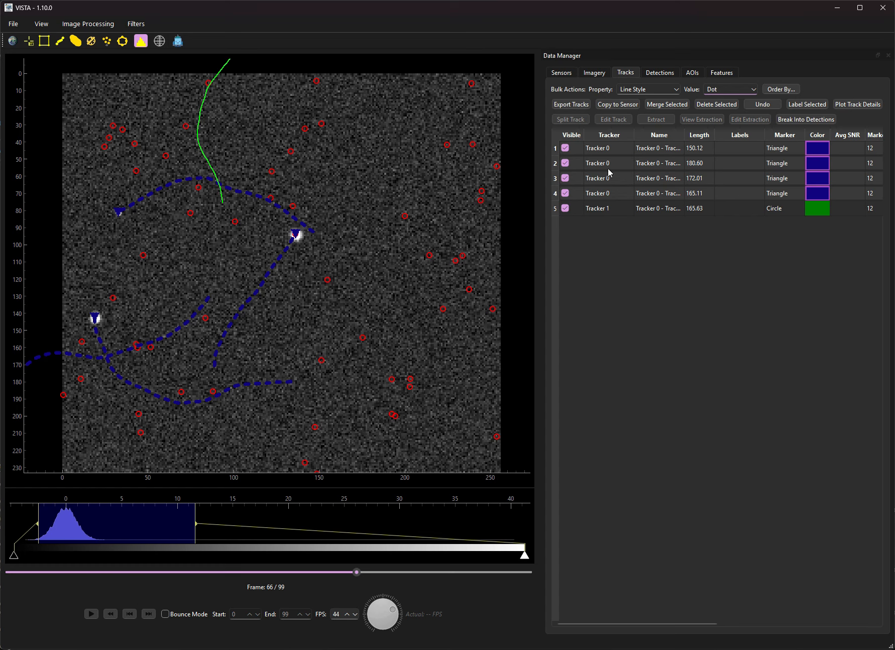
{"action": "left_click_drag", "start_coordinate": [364, 236], "coordinate": [389, 233]}
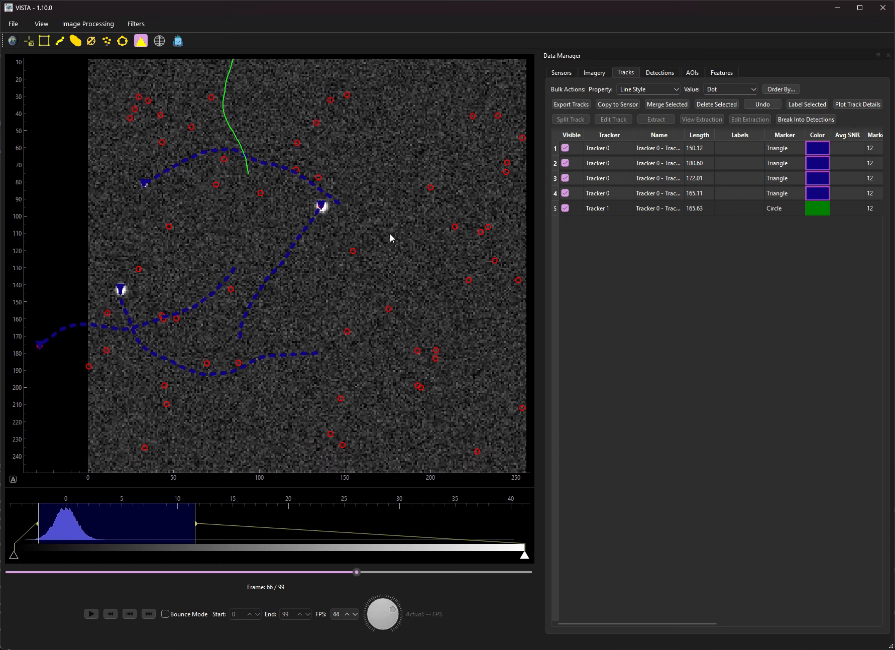
Reselect the first four tracks and change their color to dark red in bulk
{"action": "left_click", "coordinate": [608, 191]}
{"action": "left_click", "coordinate": [614, 149], "text": "shift"}
{"action": "left_click", "coordinate": [666, 92]}
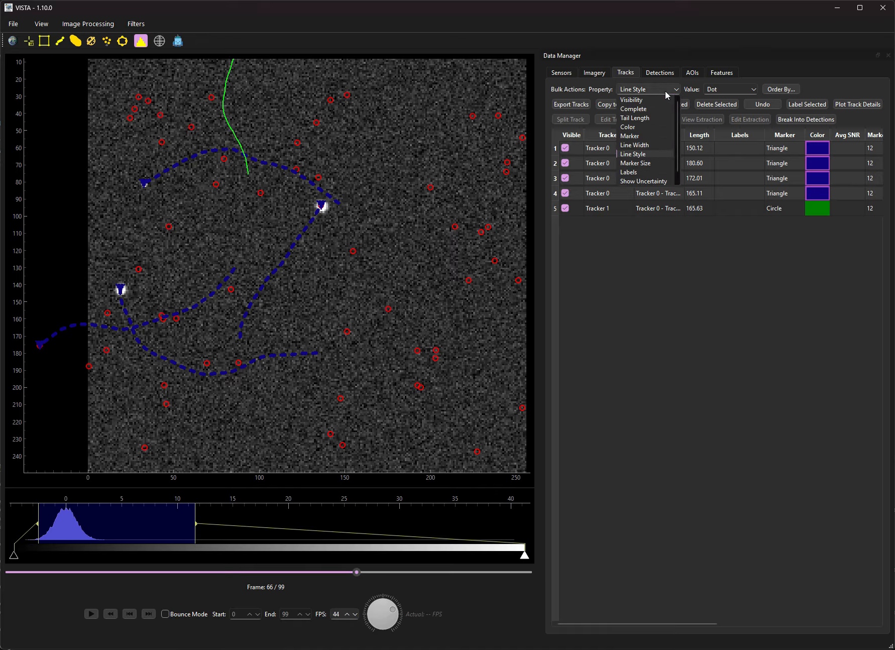
{"action": "left_click", "coordinate": [630, 135]}
{"action": "left_click", "coordinate": [668, 89]}
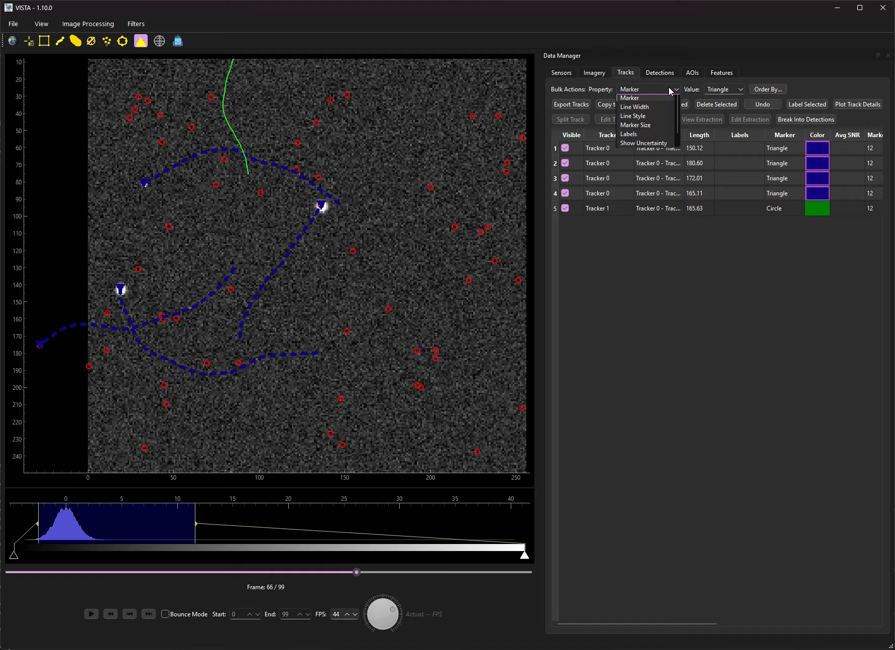
{"action": "left_click", "coordinate": [628, 127]}
{"action": "left_click", "coordinate": [723, 90]}
{"action": "left_click", "coordinate": [426, 236]}
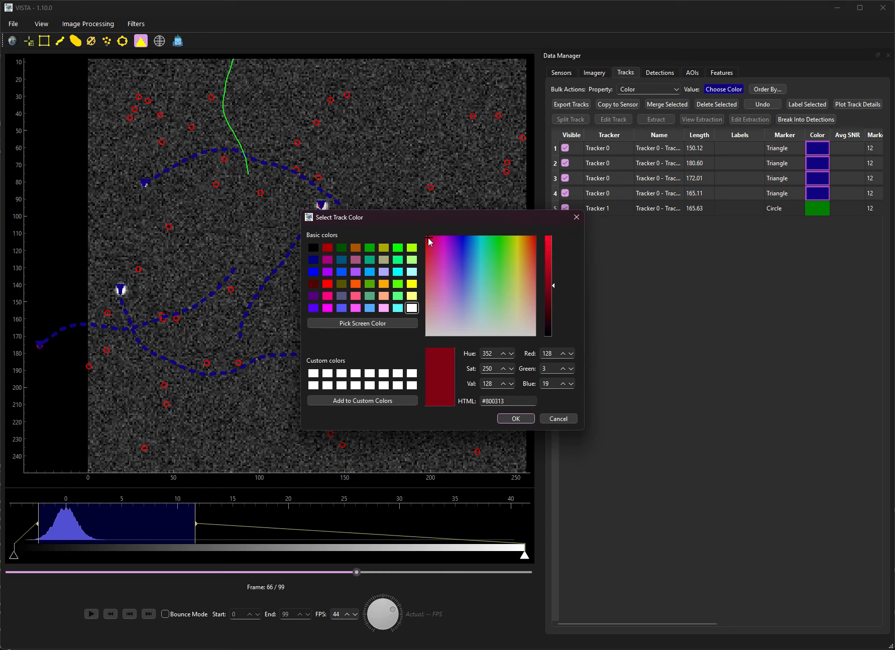
{"action": "left_click", "coordinate": [515, 419]}
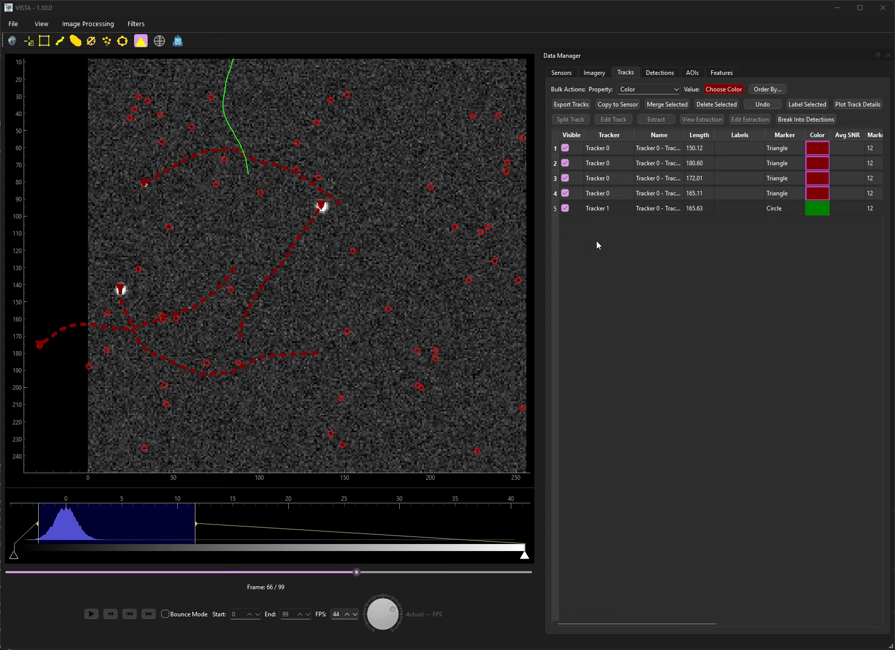
Deselect the tracks and undo the bulk color, line style and marker changes made to the first four tracks
{"action": "left_click", "coordinate": [632, 272]}
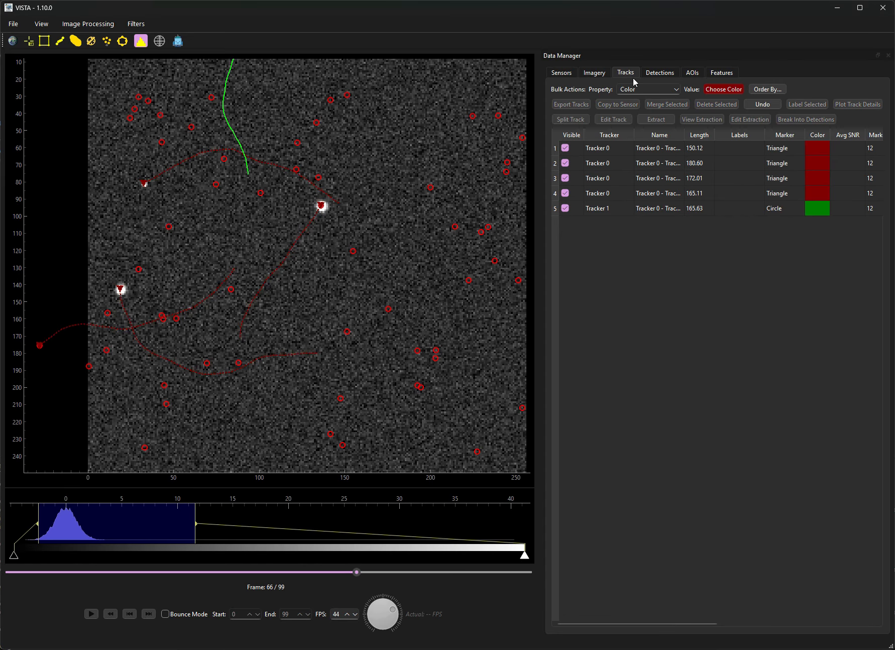
{"action": "left_click", "coordinate": [642, 73]}
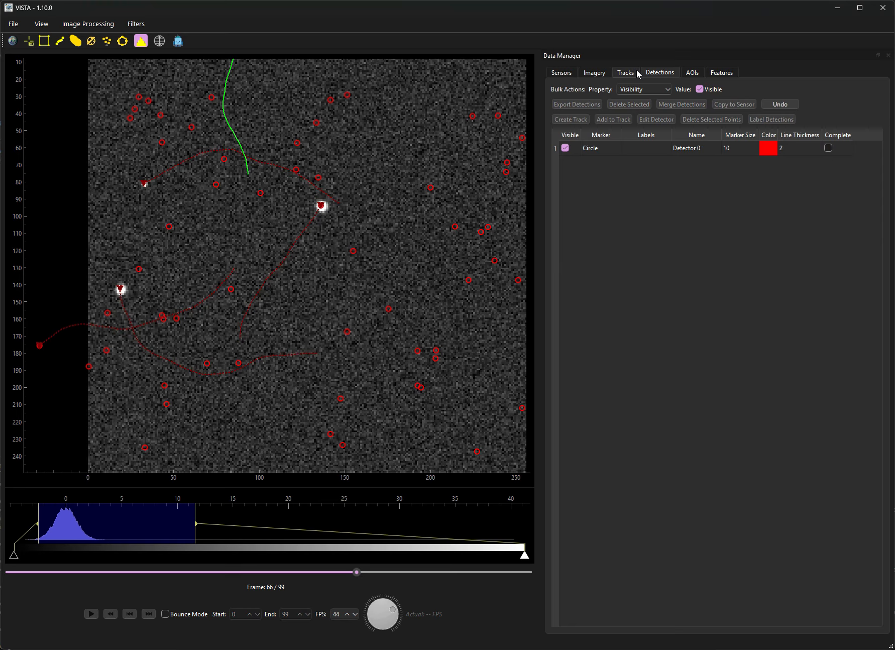
{"action": "left_click", "coordinate": [629, 75]}
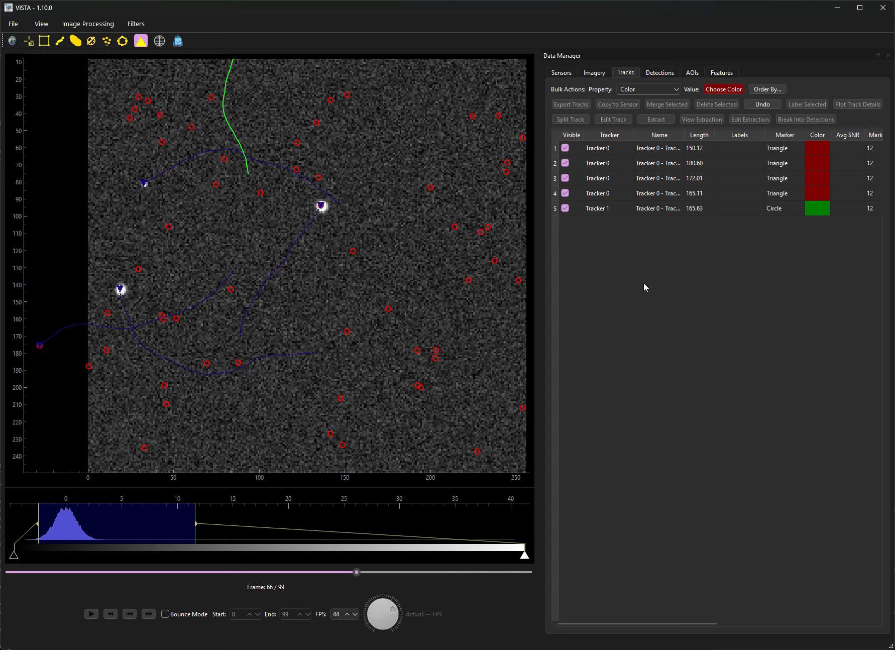
{"action": "key", "text": "ctrl+z"}
{"action": "key", "text": "ctrl+z"}
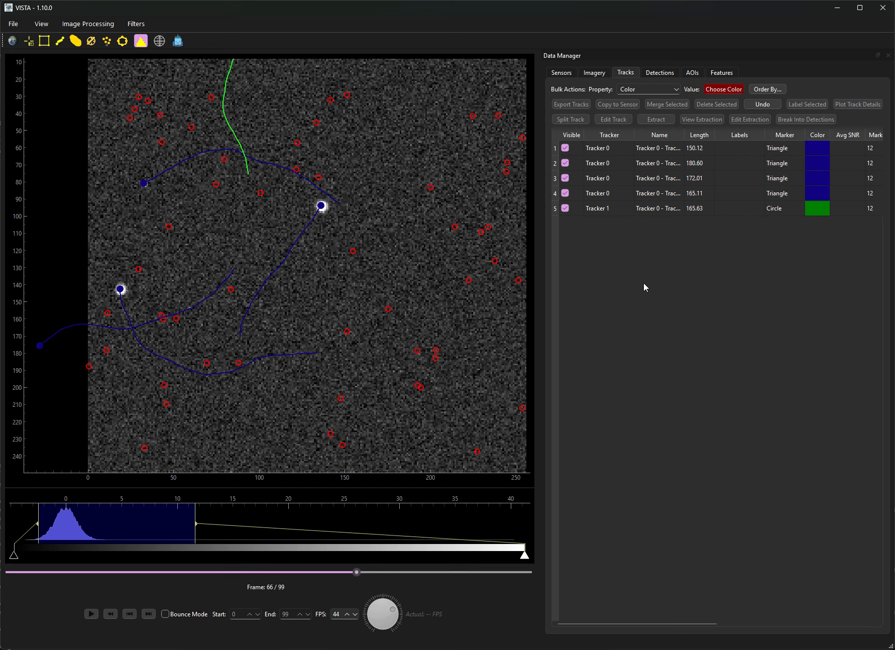
{"action": "key", "text": "ctrl+z"}
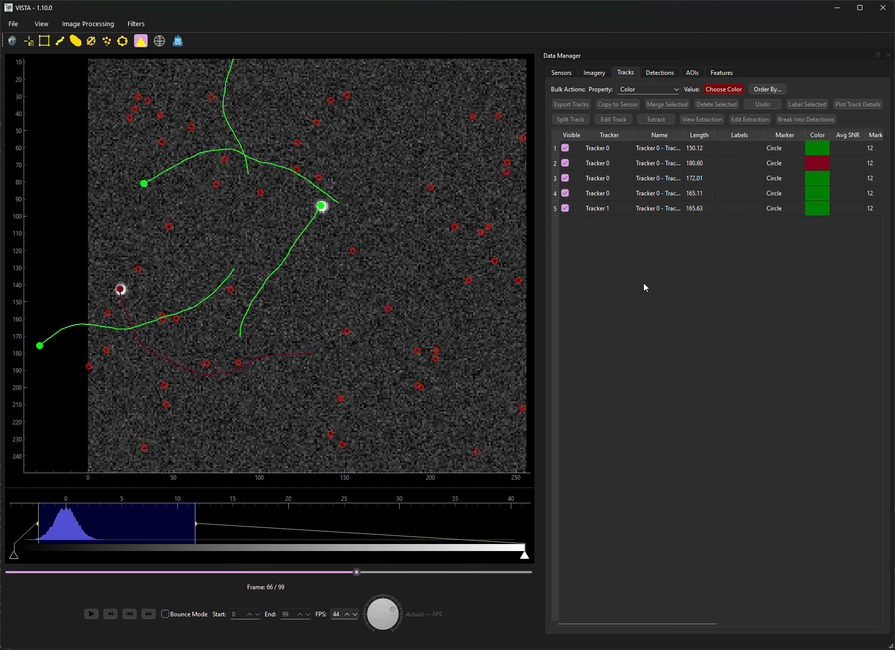
Review the undo depth option in the Data Manager settings and cancel without changing it
{"action": "left_click", "coordinate": [7, 26]}
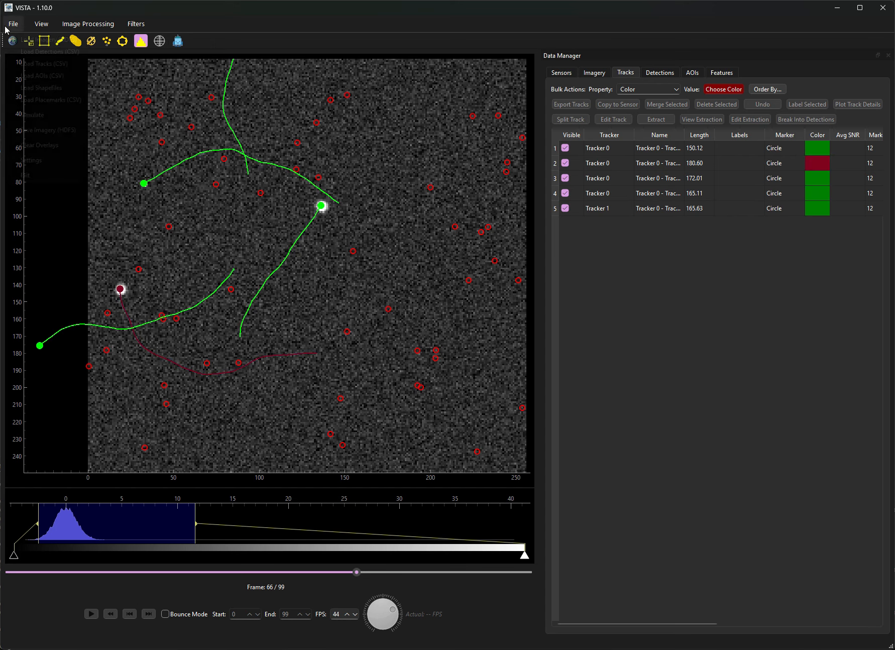
{"action": "left_click", "coordinate": [54, 160]}
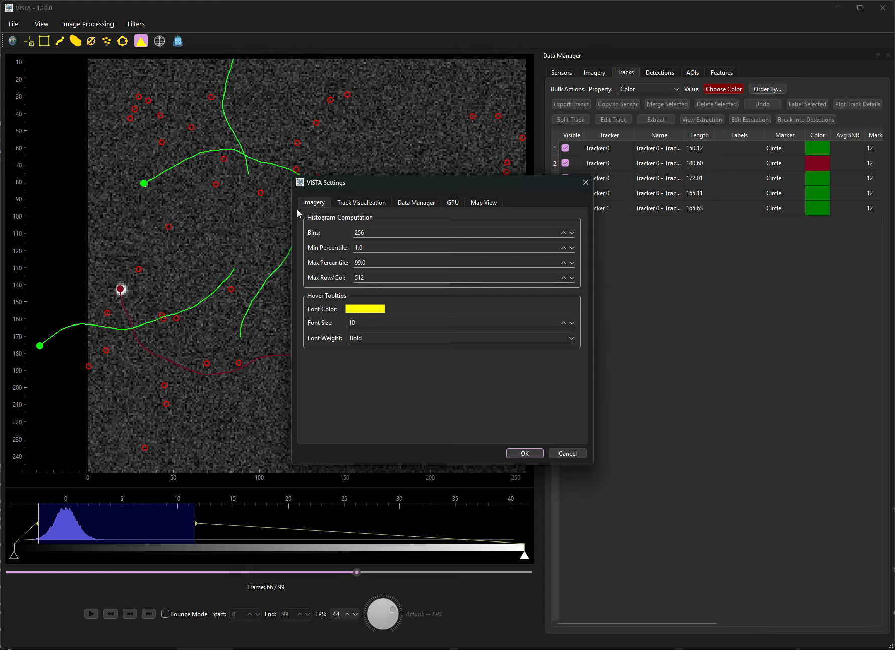
{"action": "left_click", "coordinate": [412, 202]}
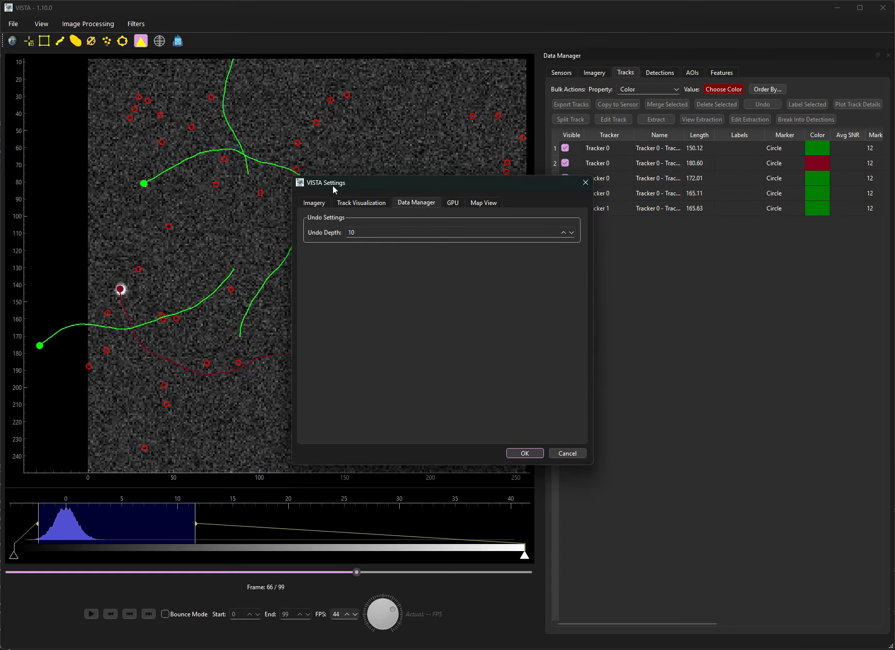
{"action": "double_click", "coordinate": [365, 231]}
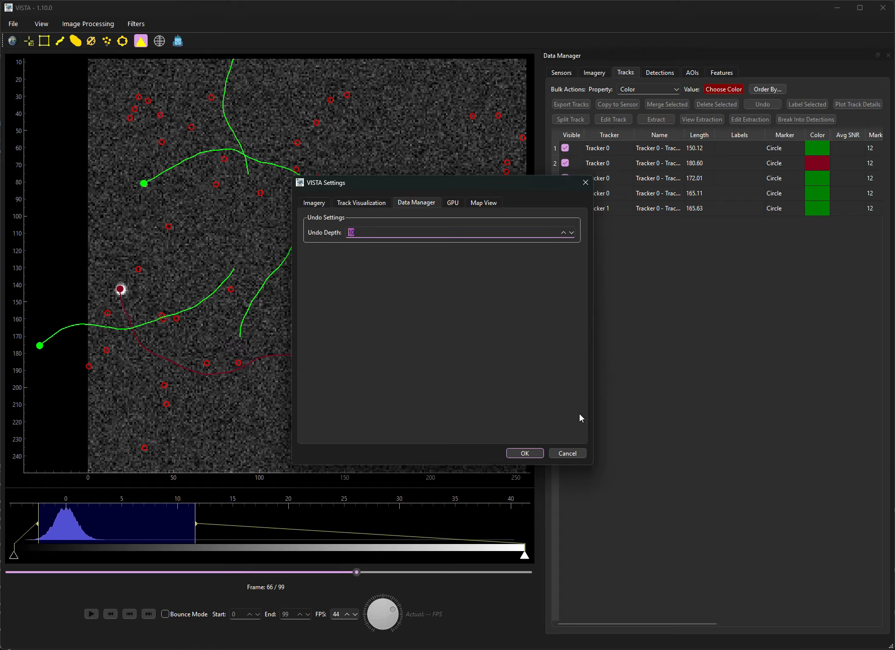
{"action": "left_click", "coordinate": [567, 454]}
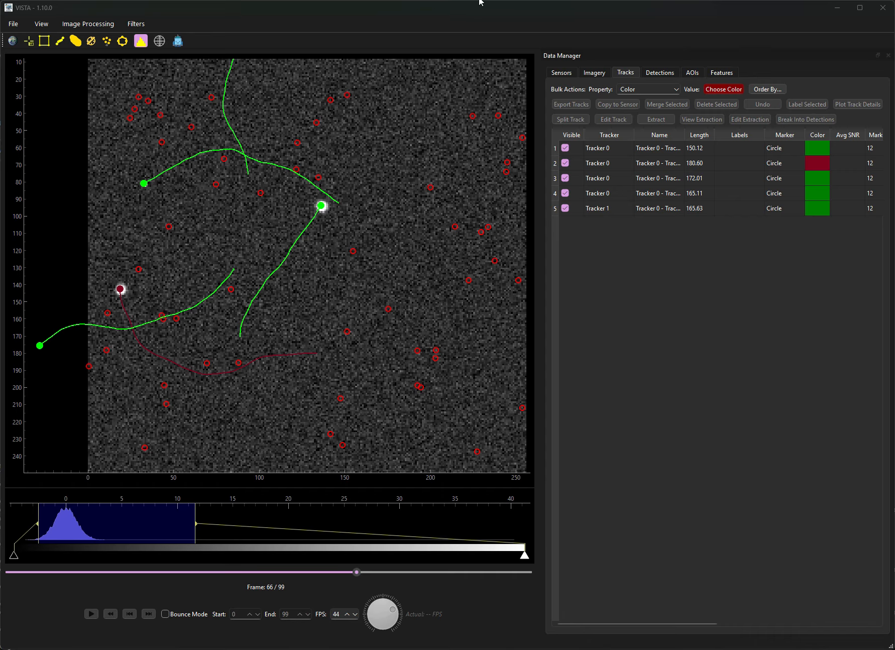
Select the first four tracks and label them TRUTH
{"action": "left_click", "coordinate": [653, 153]}
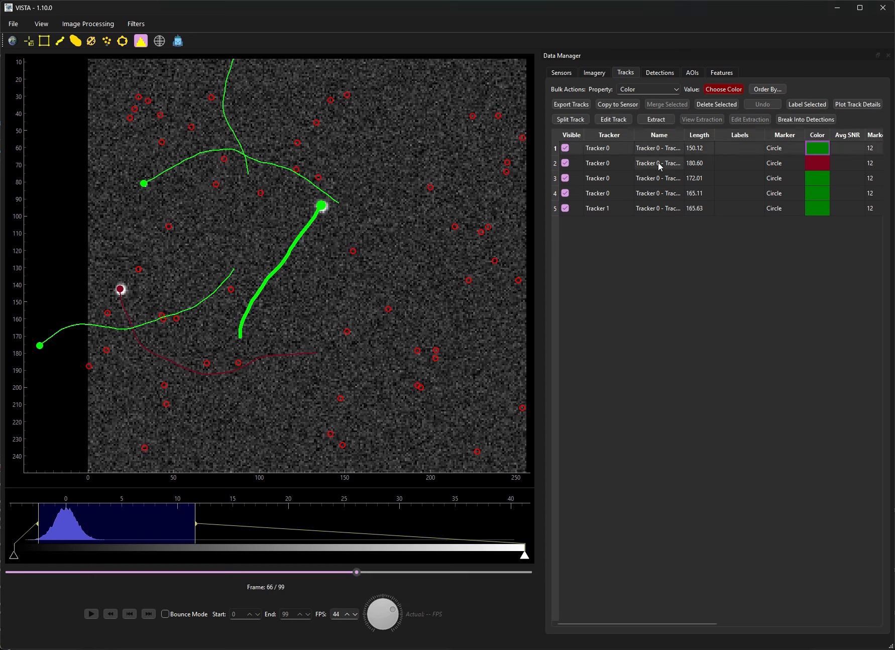
{"action": "left_click", "coordinate": [660, 178], "text": "shift"}
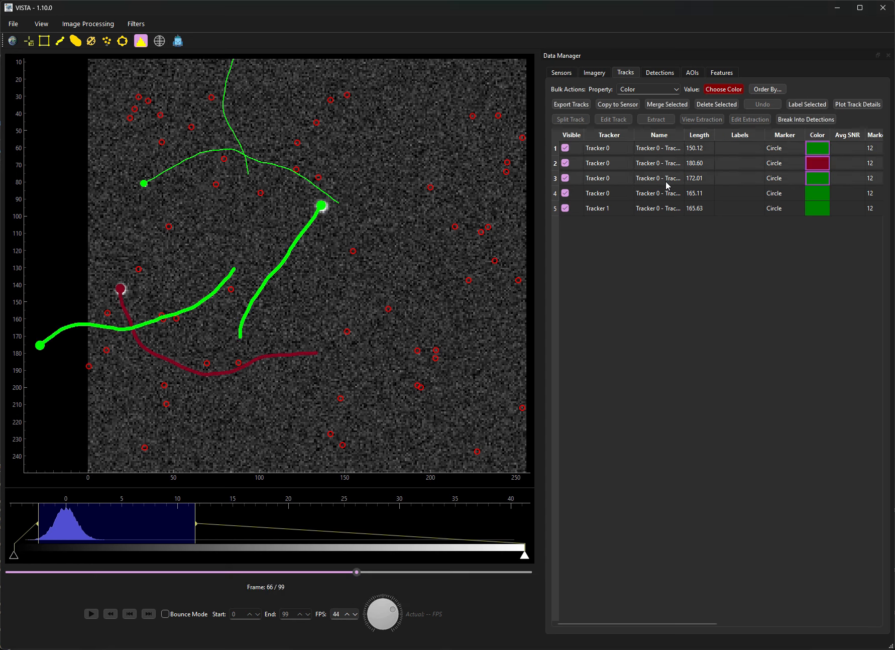
{"action": "left_click", "coordinate": [669, 190], "text": "shift"}
{"action": "left_click", "coordinate": [806, 105]}
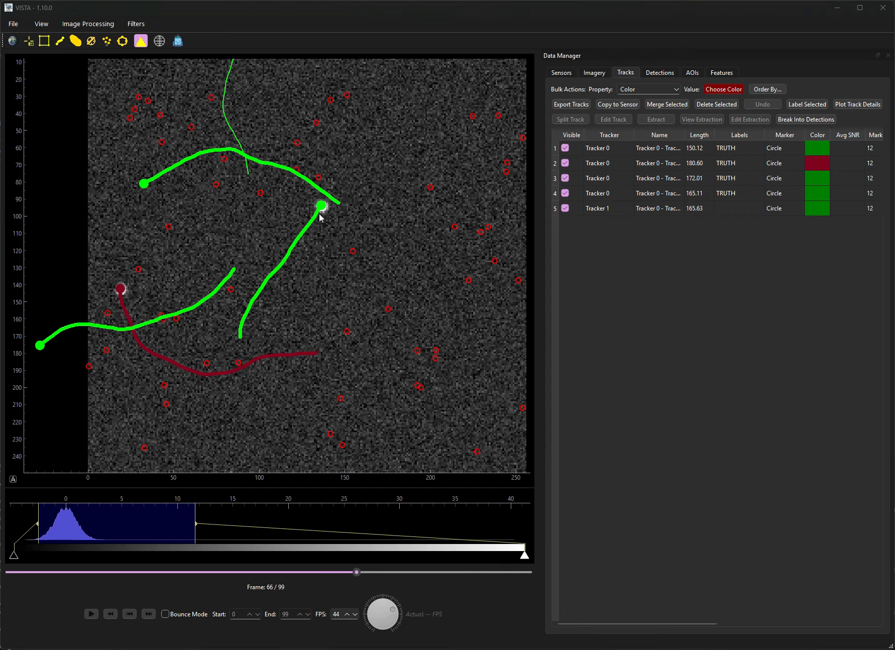
Select only the first track and examine up close how its head lines up with the bright target
{"action": "left_click", "coordinate": [513, 192]}
{"action": "left_click", "coordinate": [613, 182]}
{"action": "left_click", "coordinate": [602, 194]}
{"action": "left_click", "coordinate": [611, 152]}
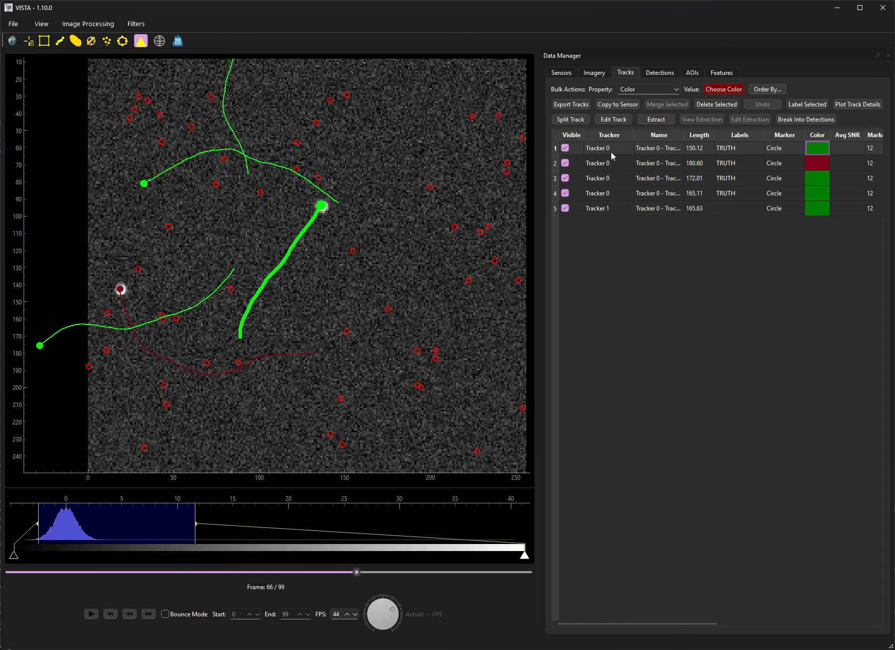
{"action": "scroll", "coordinate": [316, 210], "scroll_direction": "up", "scroll_amount": 5}
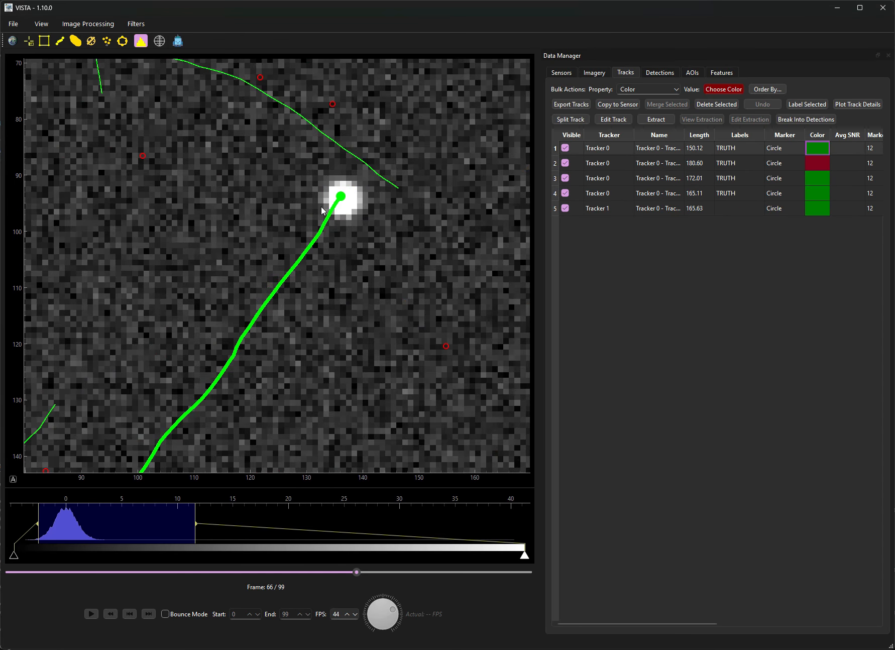
{"action": "scroll", "coordinate": [344, 198], "scroll_direction": "up", "scroll_amount": 3}
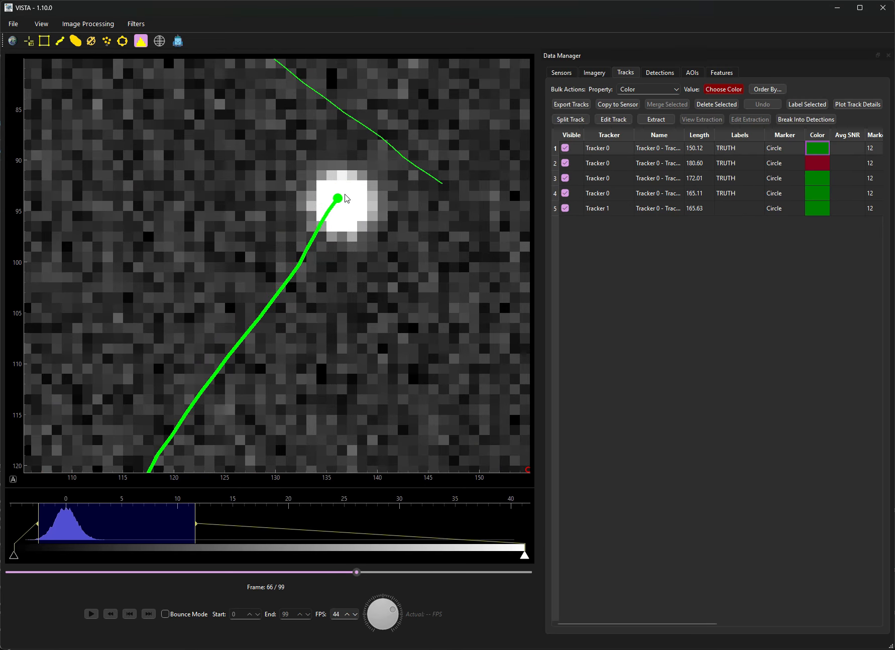
{"action": "scroll", "coordinate": [345, 199], "scroll_direction": "down", "scroll_amount": 8}
{"action": "scroll", "coordinate": [345, 198], "scroll_direction": "up", "scroll_amount": 6}
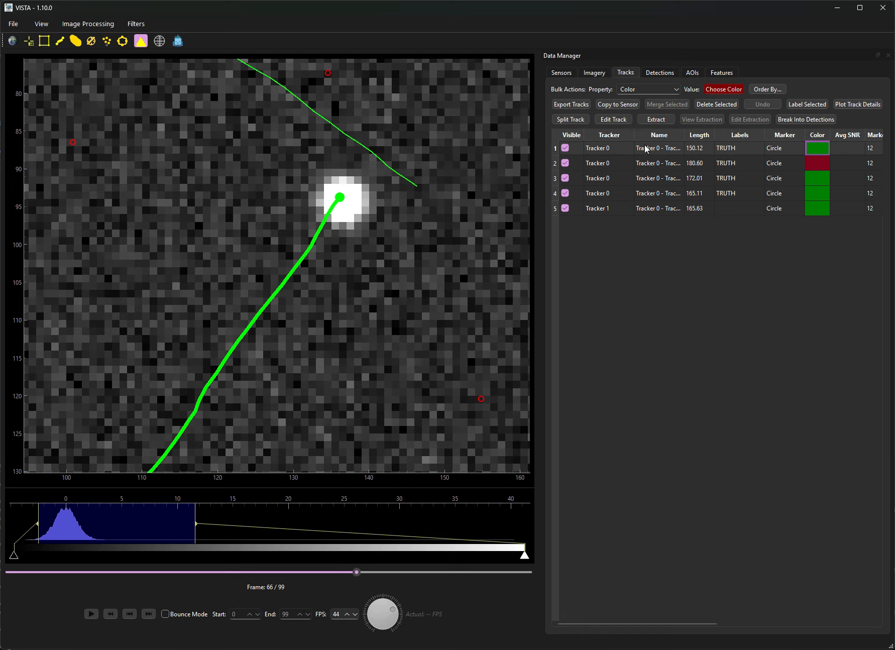
Extract the selected track with chip radius 15, search radius 3 and coordinates updated to the weighted centroid, max shift 5.0 px
{"action": "left_click", "coordinate": [655, 121]}
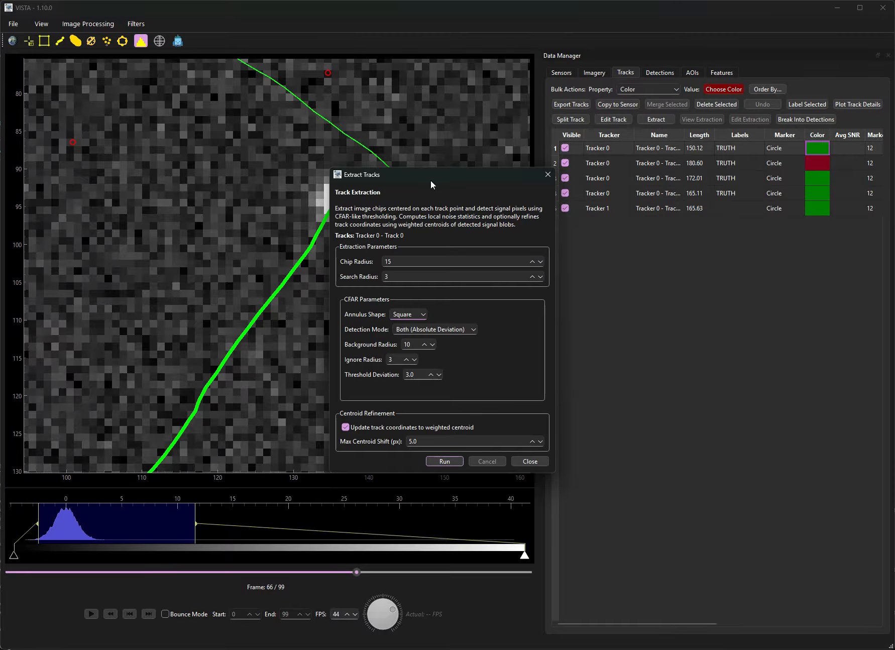
{"action": "left_click_drag", "start_coordinate": [431, 174], "coordinate": [644, 212]}
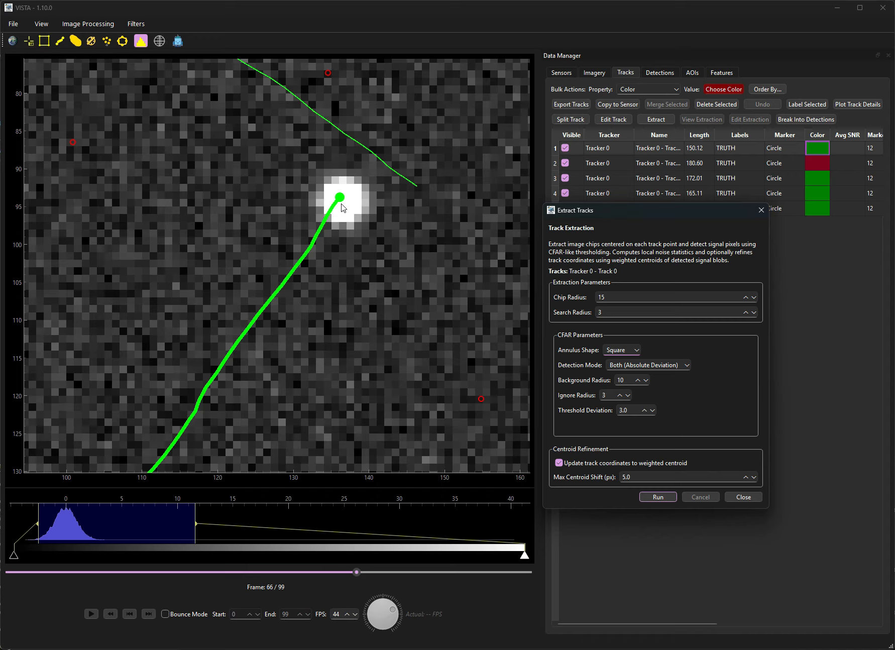
{"action": "left_click", "coordinate": [581, 463]}
{"action": "double_click", "coordinate": [626, 476]}
{"action": "left_click", "coordinate": [616, 313]}
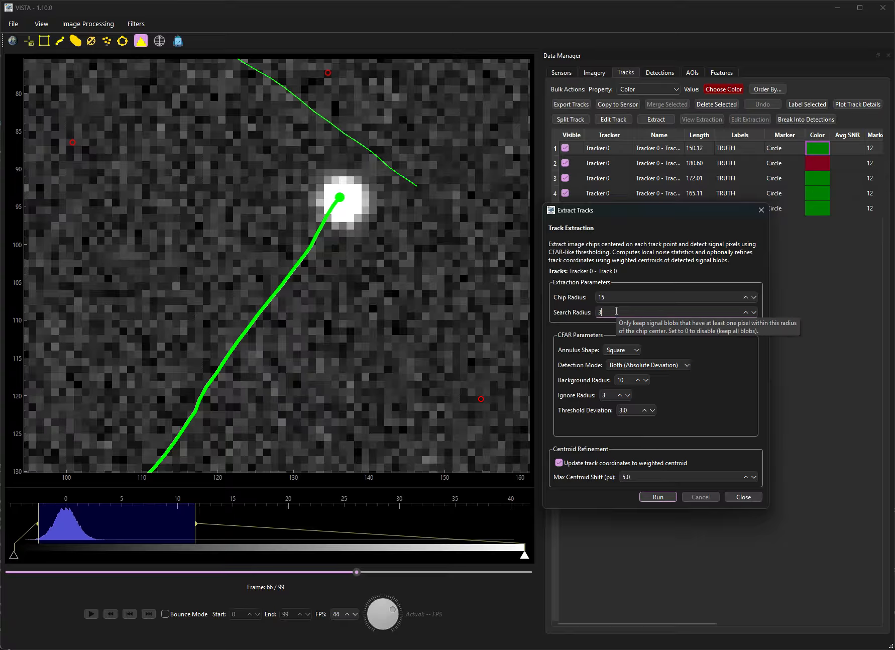
{"action": "left_click", "coordinate": [653, 497]}
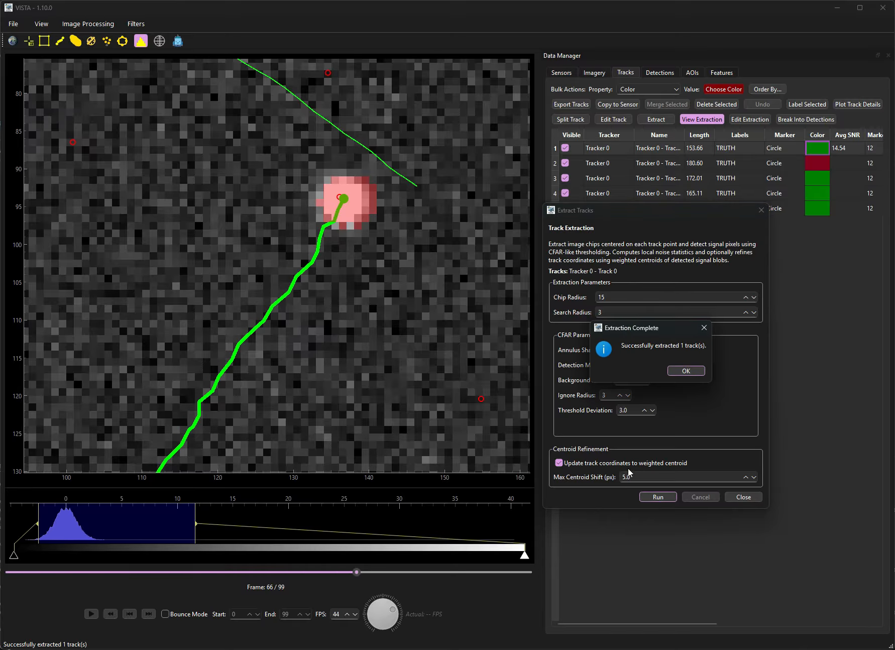
{"action": "left_click", "coordinate": [685, 370]}
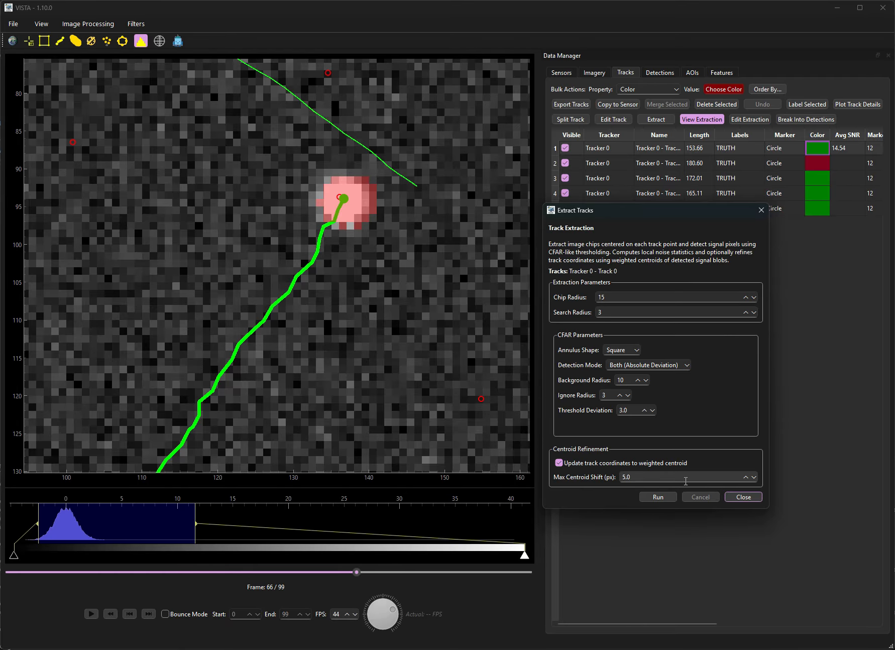
{"action": "left_click", "coordinate": [744, 497]}
Go back and forth through the frames around frame 65 to examine the extracted signal pixels and the refined track
{"action": "key", "text": "Left"}
{"action": "key", "text": "Left"}
{"action": "key", "text": "Left"}
{"action": "key", "text": "Left"}
{"action": "key", "text": "Left"}
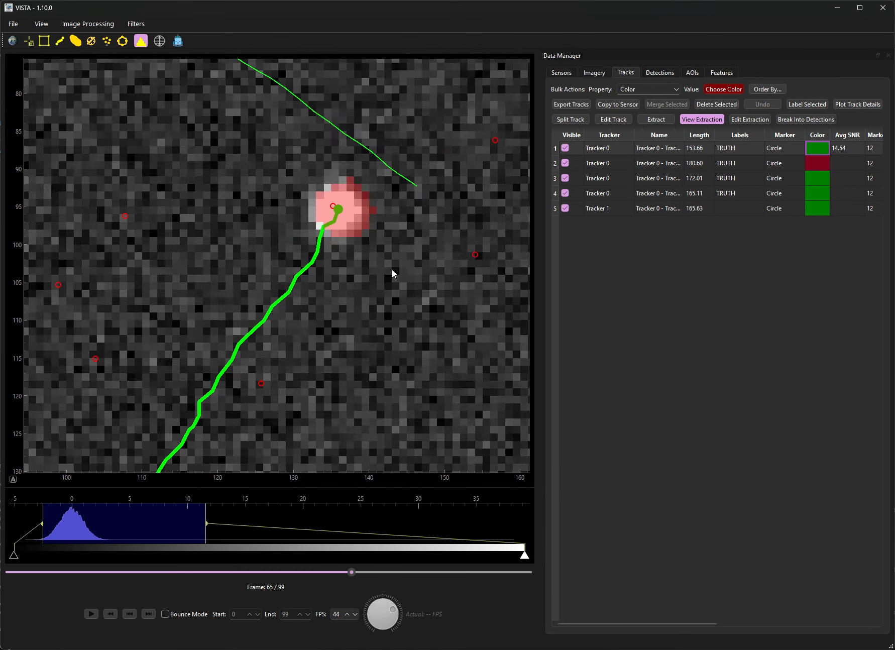
{"action": "key", "text": "Left"}
{"action": "key", "text": "Right"}
{"action": "key", "text": "Right"}
{"action": "key", "text": "Right"}
{"action": "key", "text": "Right"}
{"action": "key", "text": "Right"}
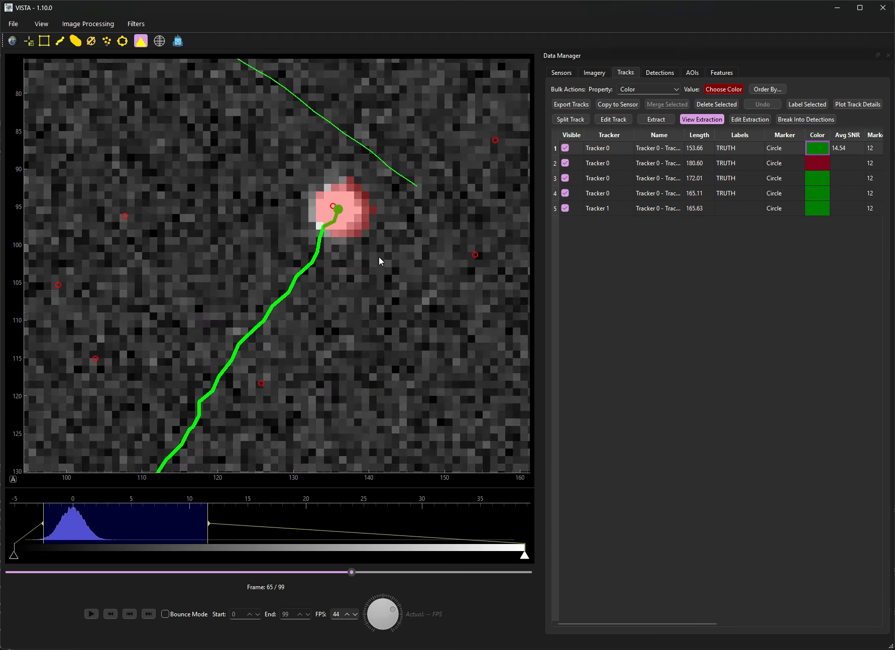
{"action": "key", "text": "Left"}
{"action": "key", "text": "Left"}
{"action": "key", "text": "Left"}
{"action": "key", "text": "Left"}
{"action": "key", "text": "Right"}
{"action": "key", "text": "Right"}
{"action": "key", "text": "Right"}
{"action": "key", "text": "Right"}
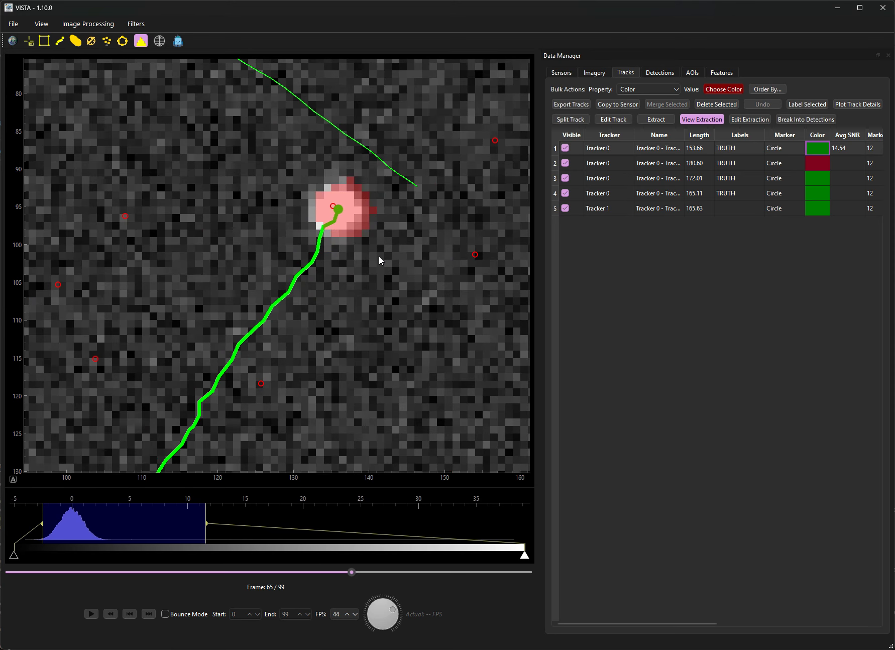
{"action": "key", "text": "Left"}
{"action": "key", "text": "Left"}
{"action": "key", "text": "Left"}
{"action": "key", "text": "Left"}
{"action": "key", "text": "Left"}
{"action": "key", "text": "Left"}
{"action": "key", "text": "Left"}
{"action": "key", "text": "Left"}
{"action": "key", "text": "Right"}
{"action": "key", "text": "Right"}
{"action": "key", "text": "Right"}
{"action": "key", "text": "Right"}
{"action": "key", "text": "Right"}
{"action": "key", "text": "Right"}
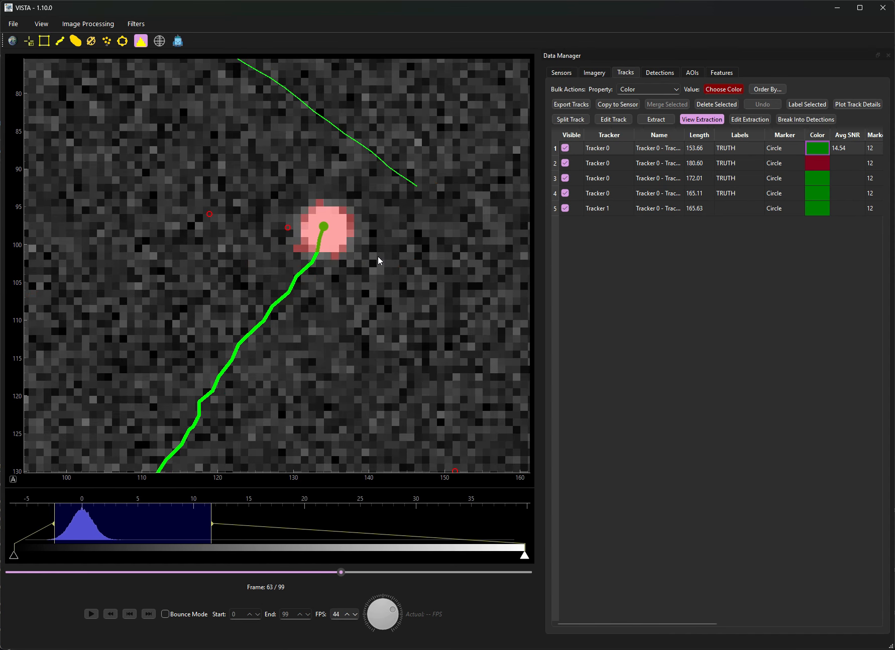
{"action": "key", "text": "Right"}
{"action": "key", "text": "Right"}
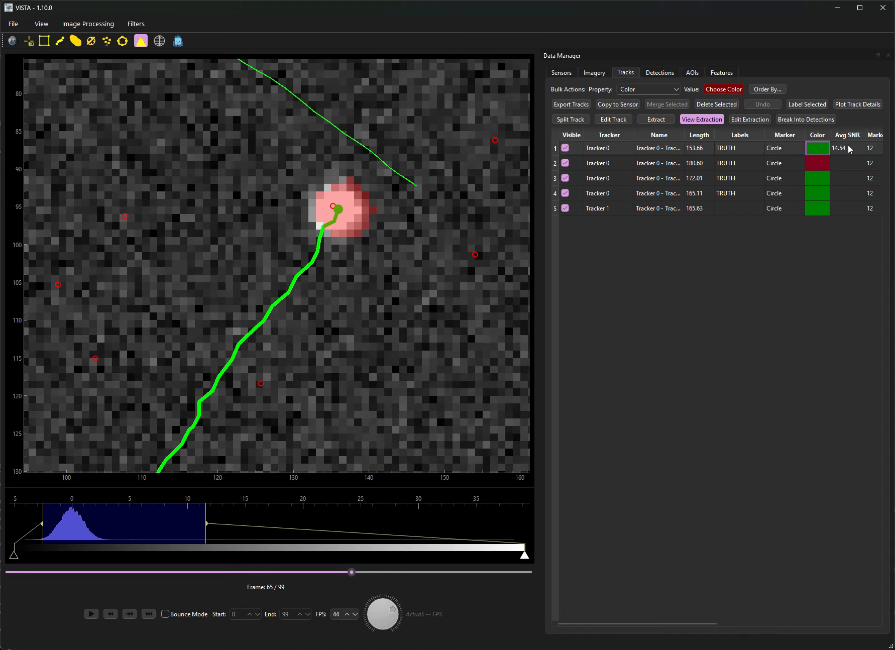
Move the Avg SNR column directly after the Length column in the track table
{"action": "left_click_drag", "start_coordinate": [853, 134], "coordinate": [815, 133]}
{"action": "left_click_drag", "start_coordinate": [739, 133], "coordinate": [735, 134]}
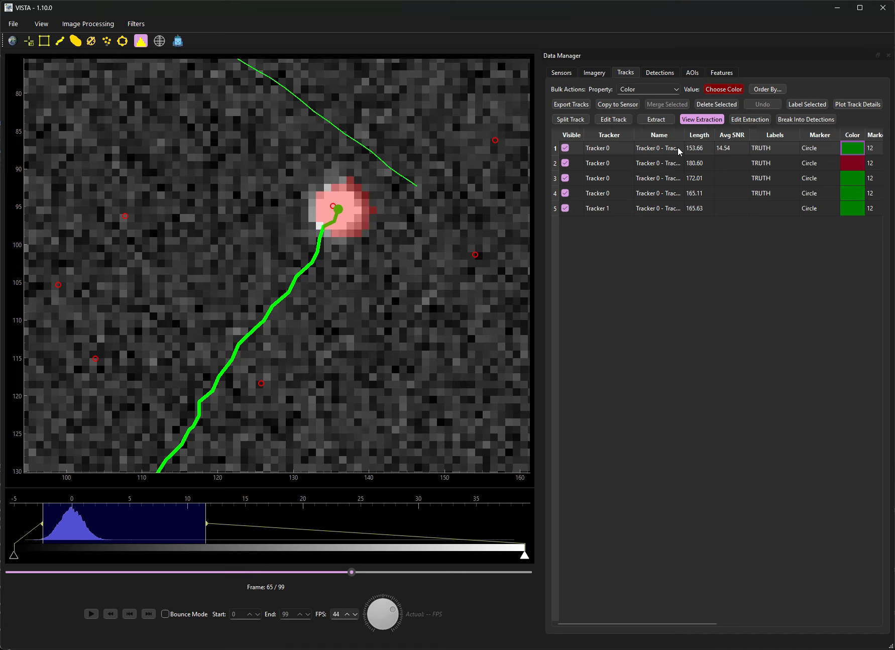
Compare the extraction highlight with the target's bright pixels on frames 62 to 64
{"action": "key", "text": "Left"}
{"action": "key", "text": "Left"}
{"action": "key", "text": "Left"}
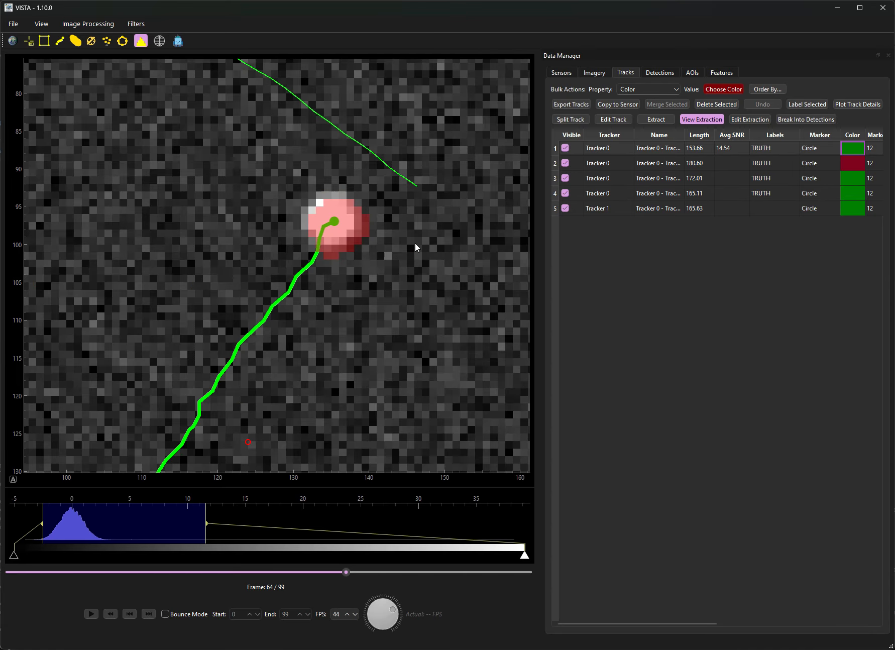
{"action": "key", "text": "Right"}
{"action": "key", "text": "Right"}
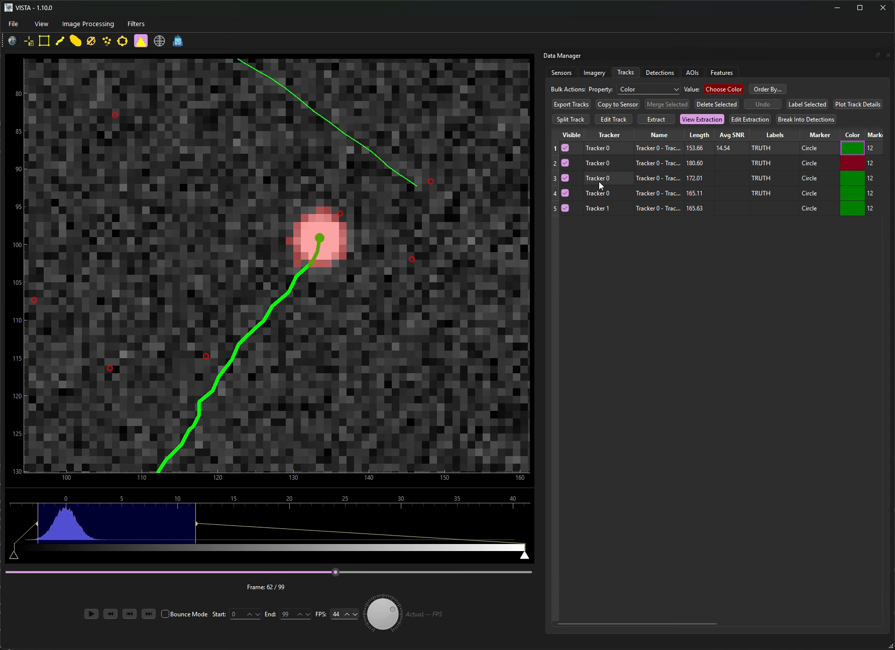
{"action": "key", "text": "Left"}
{"action": "key", "text": "Left"}
{"action": "key", "text": "Left"}
{"action": "key", "text": "Right"}
{"action": "key", "text": "Right"}
{"action": "key", "text": "Right"}
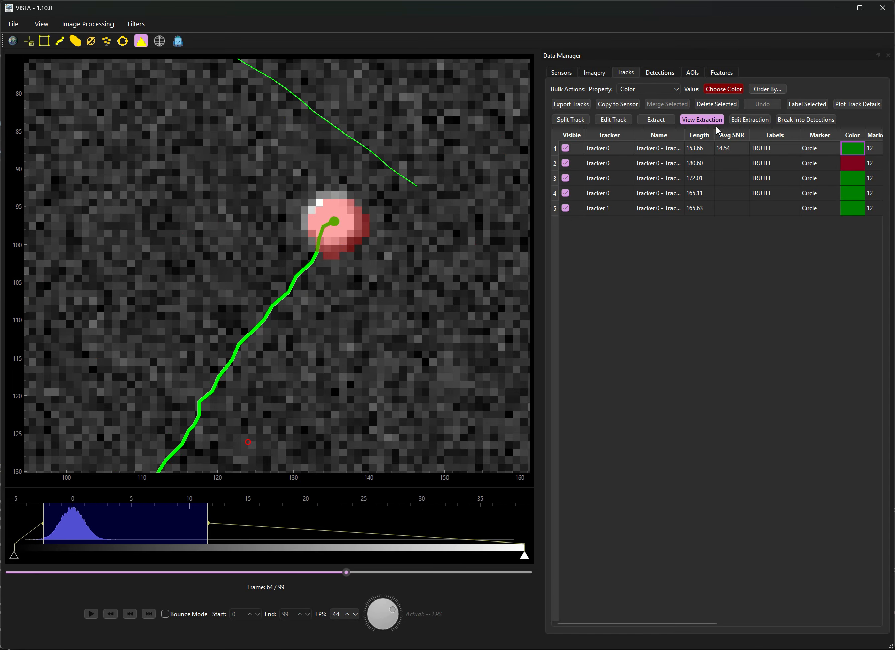
Open the extraction for editing and add missing signal pixels along the target's upper-left and upper edges on frame 64
{"action": "left_click", "coordinate": [748, 120]}
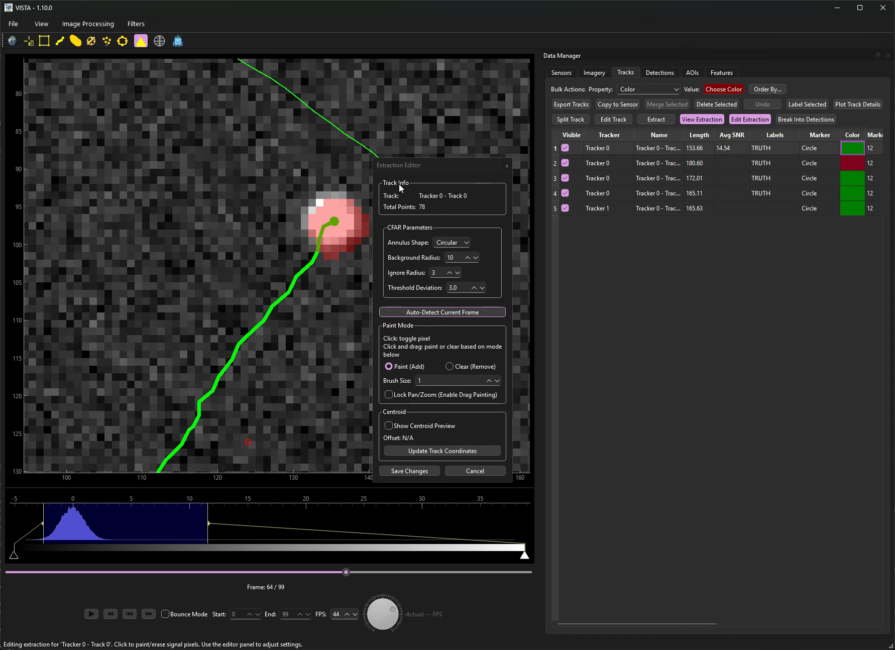
{"action": "left_click_drag", "start_coordinate": [422, 166], "coordinate": [593, 196]}
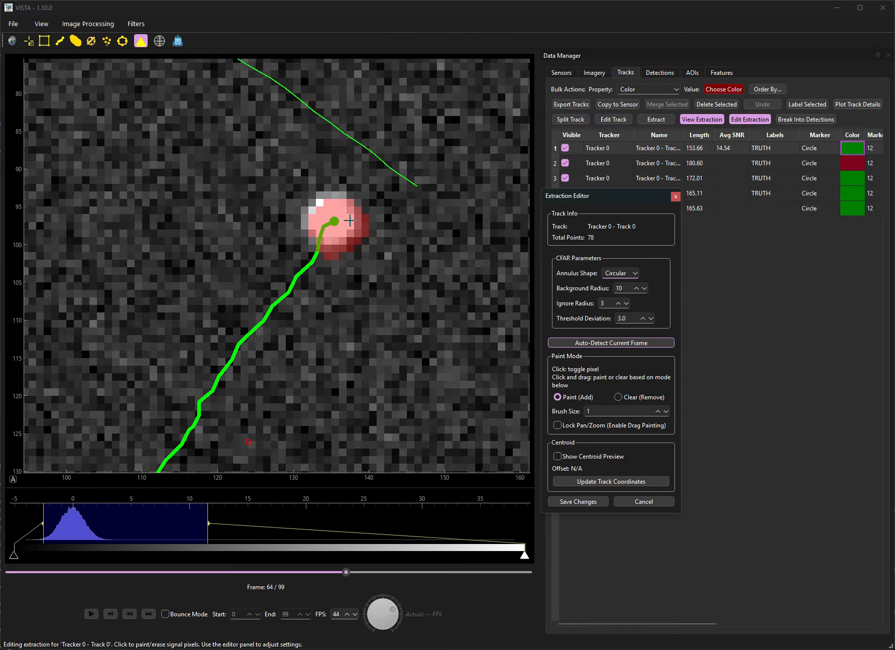
{"action": "scroll", "coordinate": [318, 203], "scroll_direction": "up", "scroll_amount": 2}
{"action": "left_click", "coordinate": [324, 201]}
{"action": "left_click", "coordinate": [309, 208]}
{"action": "left_click", "coordinate": [321, 197]}
{"action": "left_click", "coordinate": [311, 209]}
{"action": "left_click", "coordinate": [321, 198]}
{"action": "left_click", "coordinate": [308, 210]}
{"action": "left_click", "coordinate": [351, 183]}
{"action": "left_click", "coordinate": [366, 185]}
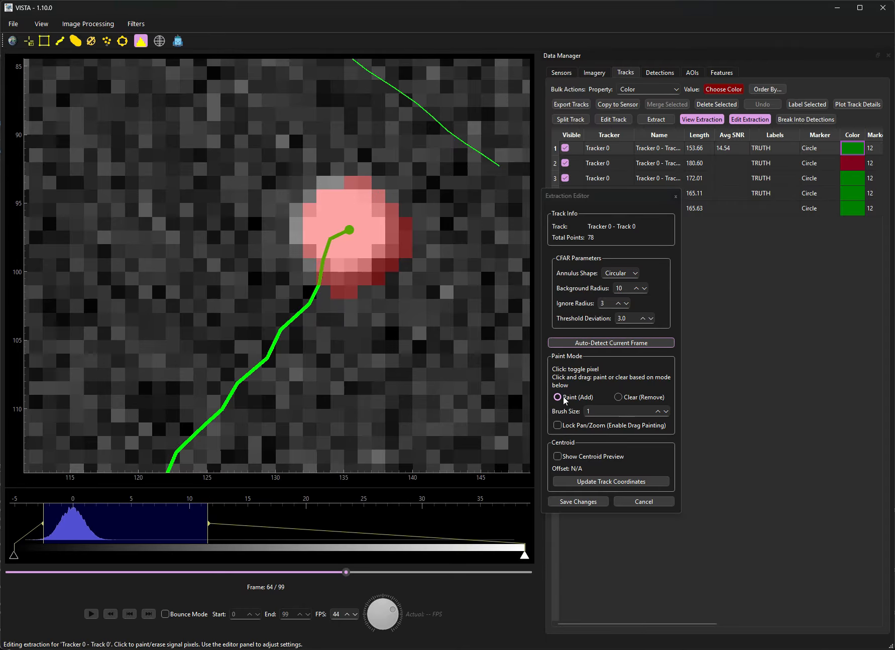
Switch to clear mode and remove extraction pixels along the target's upper and right edges
{"action": "left_click", "coordinate": [575, 397]}
{"action": "left_click", "coordinate": [620, 398]}
{"action": "left_click", "coordinate": [350, 183]}
{"action": "left_click", "coordinate": [365, 183]}
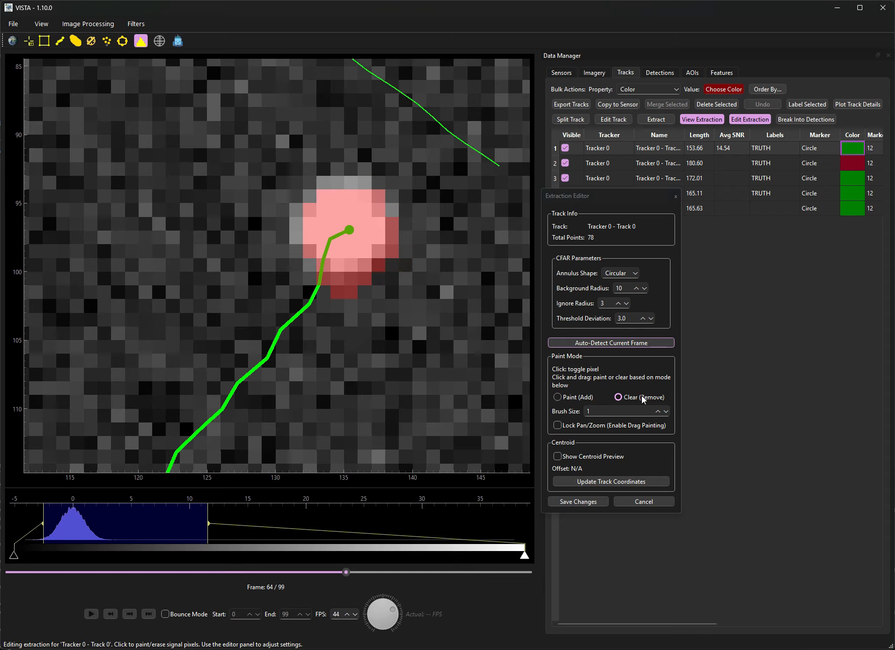
Switch back to paint mode, set the brush size to 4 and paint large patches around the target's upper side
{"action": "left_click", "coordinate": [574, 396]}
{"action": "left_click", "coordinate": [573, 396]}
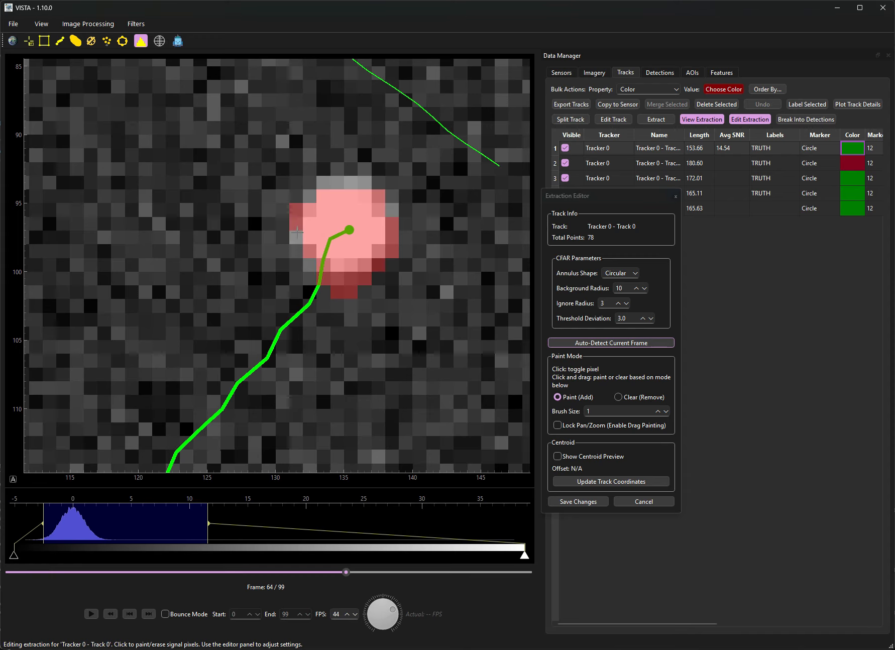
{"action": "double_click", "coordinate": [587, 410]}
{"action": "type", "text": "4"}
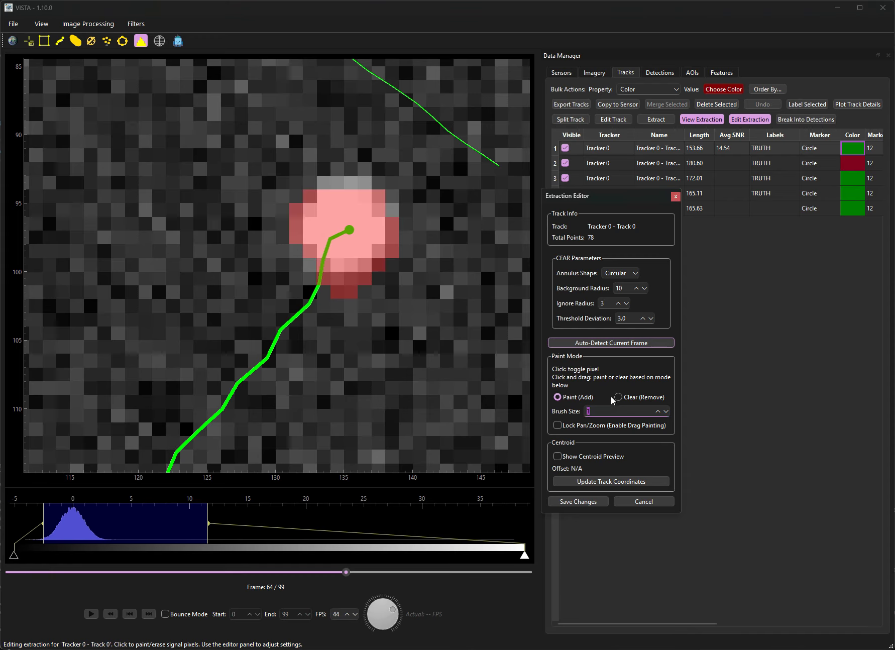
{"action": "left_click", "coordinate": [406, 197]}
{"action": "left_click", "coordinate": [337, 182]}
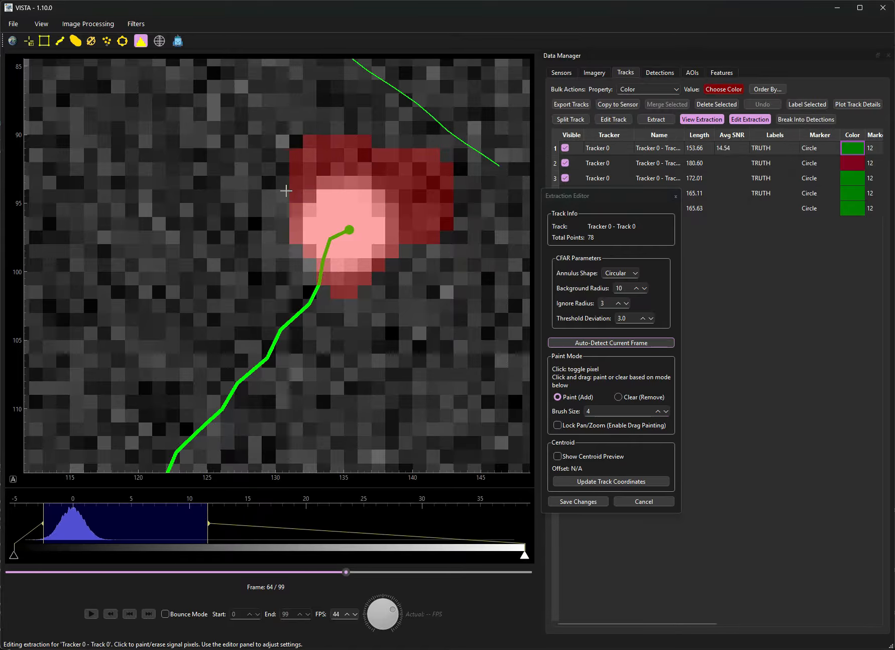
{"action": "left_click", "coordinate": [296, 198]}
{"action": "left_click_drag", "start_coordinate": [312, 147], "coordinate": [315, 148]}
Clear the oversized painted patches around the target with the size 4 brush
{"action": "left_click", "coordinate": [631, 394]}
{"action": "left_click", "coordinate": [422, 203]}
{"action": "left_click", "coordinate": [384, 170]}
{"action": "left_click", "coordinate": [324, 142]}
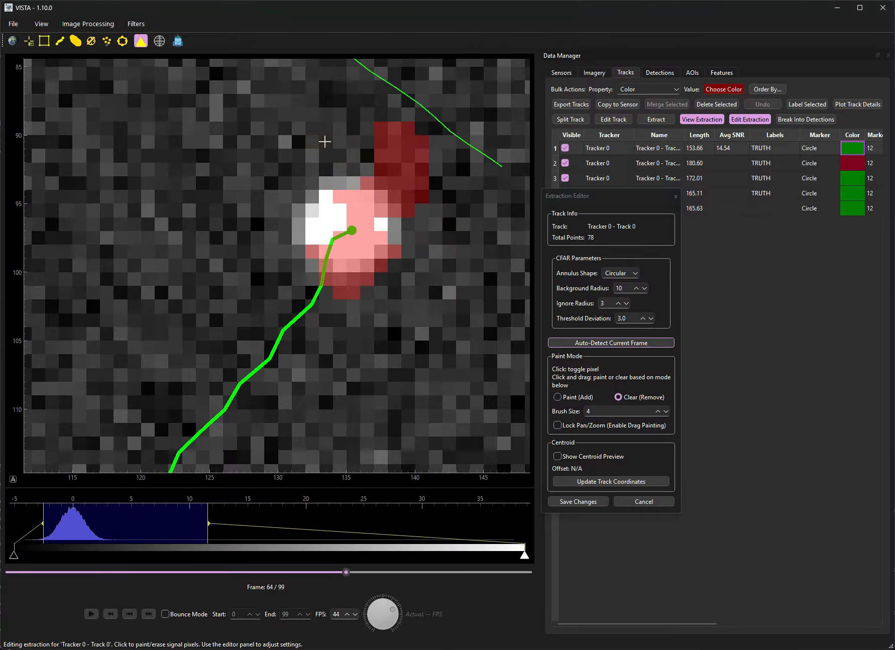
{"action": "left_click_drag", "start_coordinate": [388, 157], "coordinate": [392, 158]}
{"action": "left_click", "coordinate": [414, 172]}
Set the brush size to 1 and paint the erased bright pixels in the target's upper-left part back in
{"action": "left_click", "coordinate": [613, 411]}
{"action": "key", "text": "BackSpace"}
{"action": "type", "text": "1"}
{"action": "left_click", "coordinate": [317, 211]}
{"action": "left_click", "coordinate": [329, 197]}
{"action": "left_click", "coordinate": [332, 209]}
{"action": "left_click", "coordinate": [342, 210]}
{"action": "left_click", "coordinate": [342, 223]}
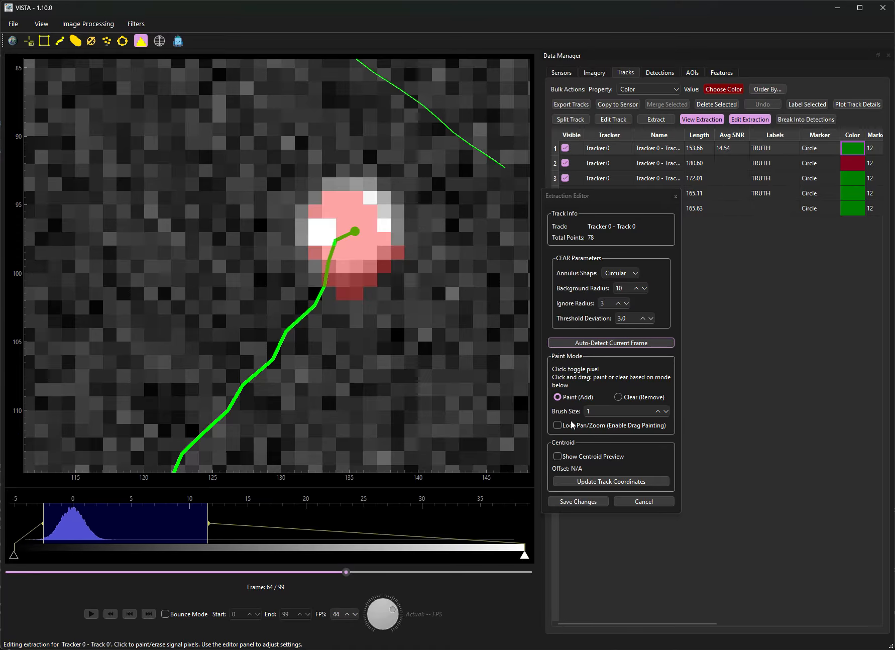
Lock pan and zoom for drag painting, brush in the target's missing edge pixels and clear the excess around its outline
{"action": "left_click", "coordinate": [557, 426]}
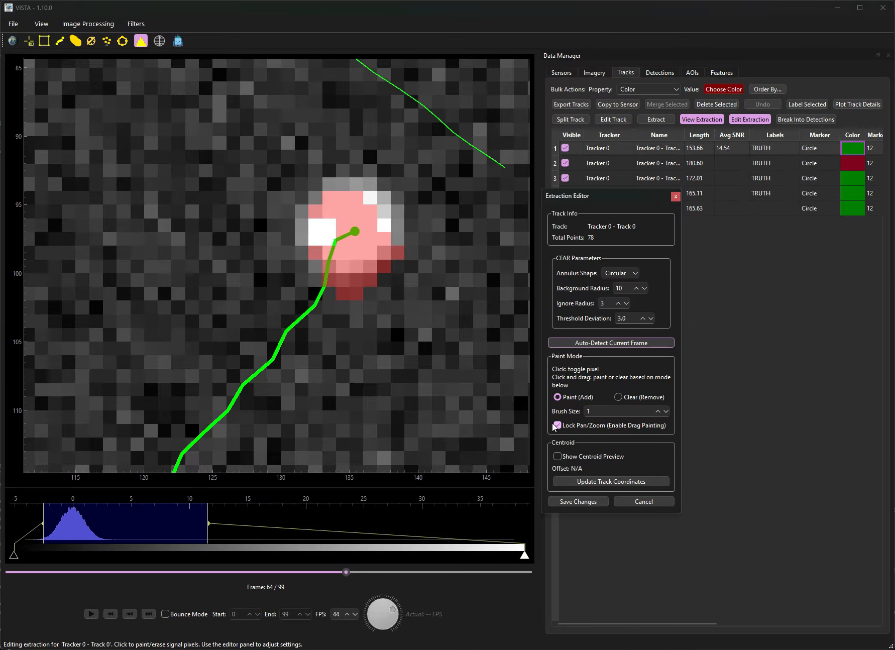
{"action": "mouse_move", "coordinate": [304, 182]}
{"action": "left_mouse_down"}
{"action": "mouse_move", "coordinate": [331, 154]}
{"action": "mouse_move", "coordinate": [292, 153]}
{"action": "mouse_move", "coordinate": [280, 127]}
{"action": "mouse_move", "coordinate": [319, 143]}
{"action": "mouse_move", "coordinate": [354, 144]}
{"action": "mouse_move", "coordinate": [377, 234]}
{"action": "mouse_move", "coordinate": [341, 187]}
{"action": "left_mouse_up"}
{"action": "left_click", "coordinate": [617, 398]}
{"action": "mouse_move", "coordinate": [289, 266]}
{"action": "left_mouse_down"}
{"action": "mouse_move", "coordinate": [267, 236]}
{"action": "mouse_move", "coordinate": [282, 153]}
{"action": "mouse_move", "coordinate": [384, 136]}
{"action": "mouse_move", "coordinate": [306, 134]}
{"action": "mouse_move", "coordinate": [361, 142]}
{"action": "mouse_move", "coordinate": [310, 170]}
{"action": "mouse_move", "coordinate": [285, 170]}
{"action": "mouse_move", "coordinate": [331, 170]}
{"action": "left_mouse_up"}
{"action": "left_click_drag", "start_coordinate": [357, 296], "coordinate": [331, 289]}
{"action": "left_click", "coordinate": [297, 254]}
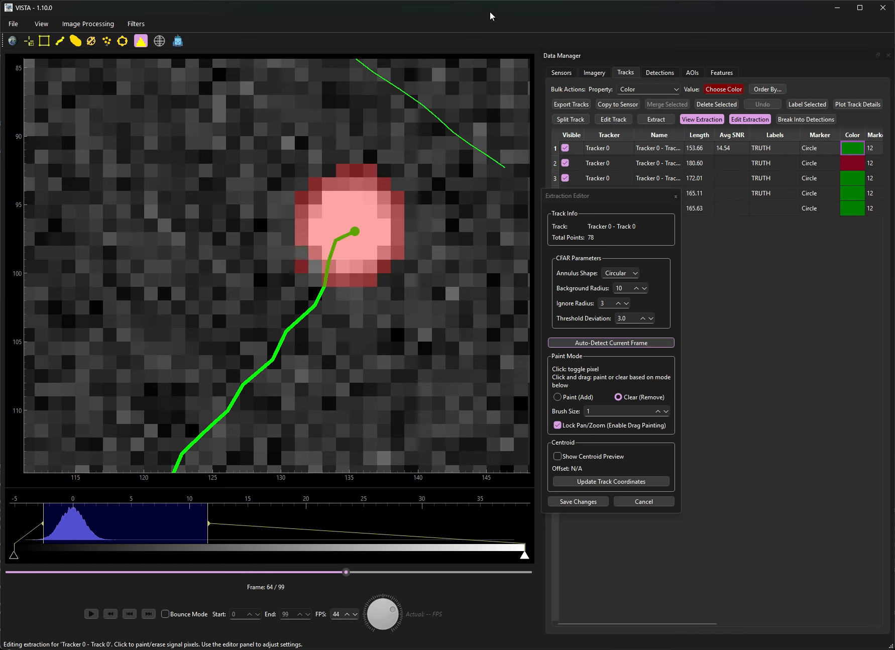
Save the extraction changes and move the edited track to the third row of the track table
{"action": "left_click", "coordinate": [615, 199]}
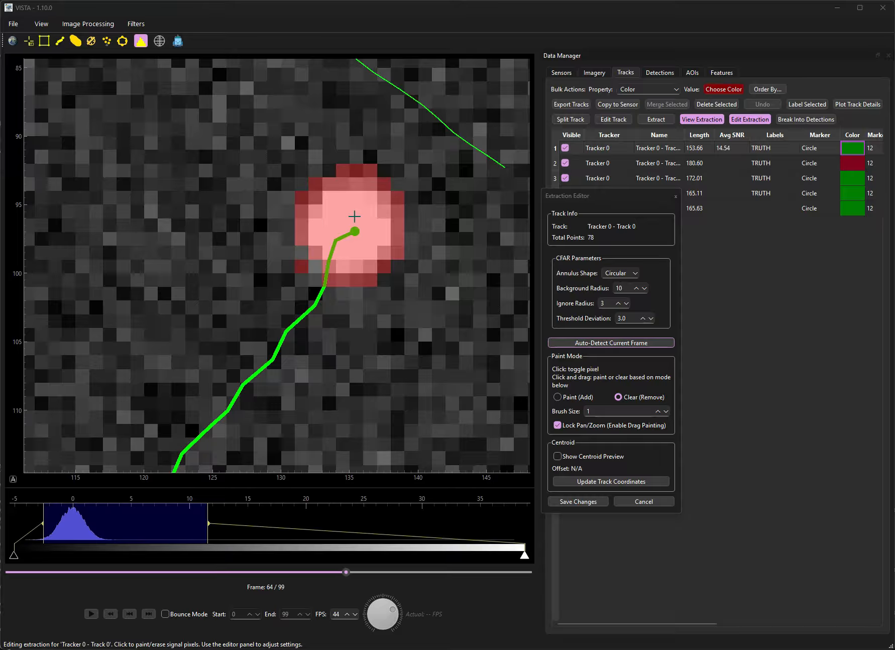
{"action": "left_click", "coordinate": [579, 501]}
{"action": "left_click", "coordinate": [675, 197]}
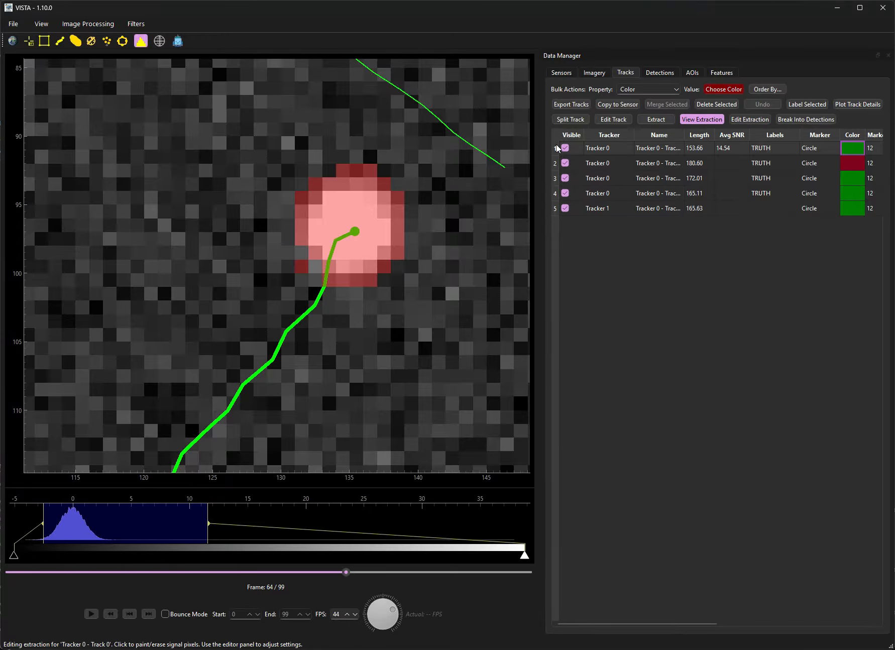
{"action": "left_click_drag", "start_coordinate": [615, 150], "coordinate": [614, 184]}
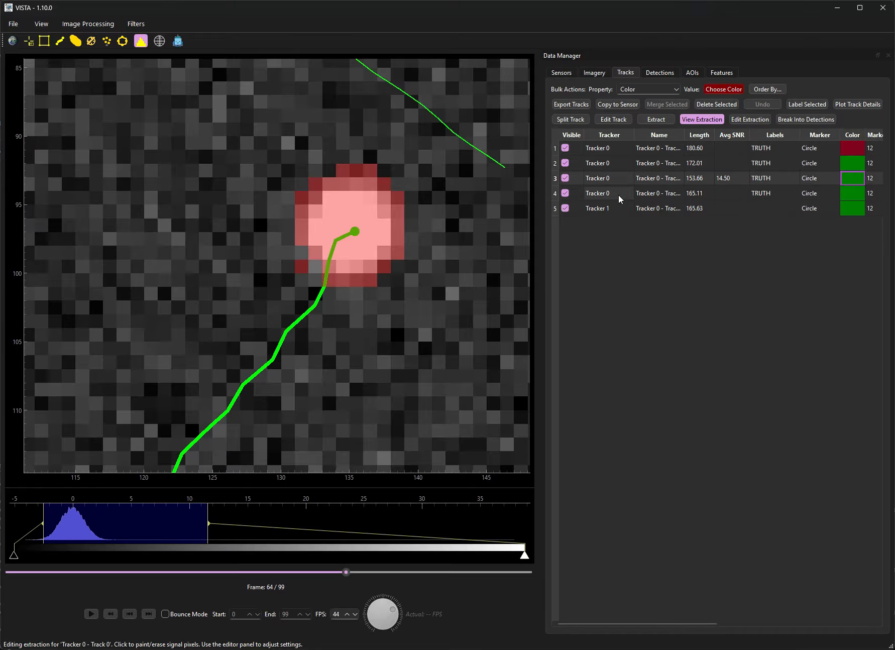
Change the tracker of the second track in the track table to Tracker 2
{"action": "left_click", "coordinate": [619, 161]}
{"action": "double_click", "coordinate": [621, 161]}
{"action": "left_click", "coordinate": [621, 161]}
{"action": "key", "text": "BackSpace"}
{"action": "type", "text": "2"}
Change the tracker of the third track in the track table to Tracker 3
{"action": "left_click", "coordinate": [618, 186]}
{"action": "double_click", "coordinate": [618, 180]}
{"action": "left_click", "coordinate": [617, 177]}
{"action": "key", "text": "BackSpace"}
{"action": "type", "text": "3"}
{"action": "left_click", "coordinate": [612, 162]}
{"action": "left_click", "coordinate": [611, 179], "text": "ctrl"}
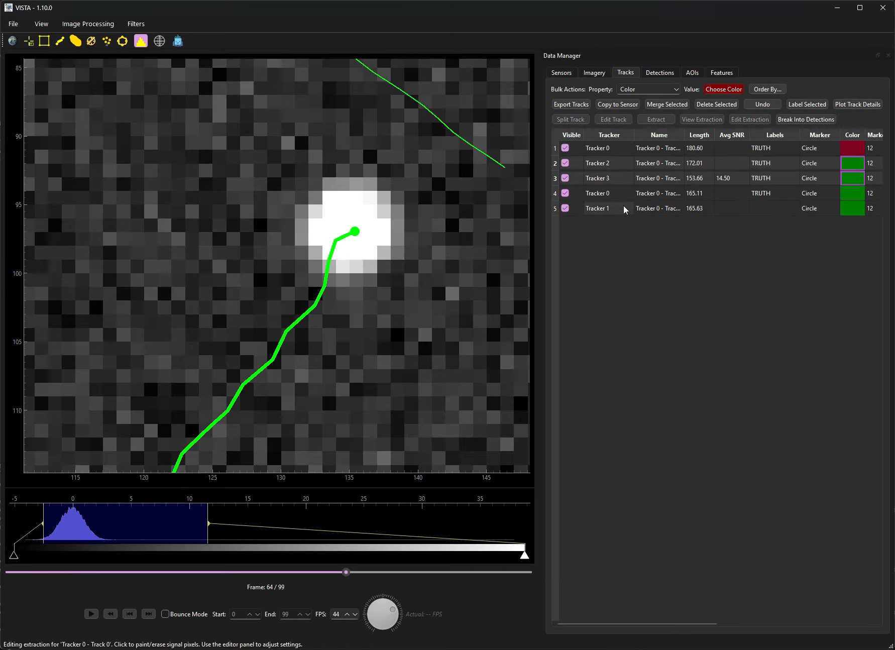
{"action": "mouse_move", "coordinate": [609, 175]}
{"action": "left_mouse_down"}
{"action": "mouse_move", "coordinate": [606, 223]}
{"action": "mouse_move", "coordinate": [619, 153]}
{"action": "mouse_move", "coordinate": [617, 167]}
{"action": "left_mouse_up"}
{"action": "left_click", "coordinate": [647, 272]}
{"action": "left_click", "coordinate": [643, 187]}
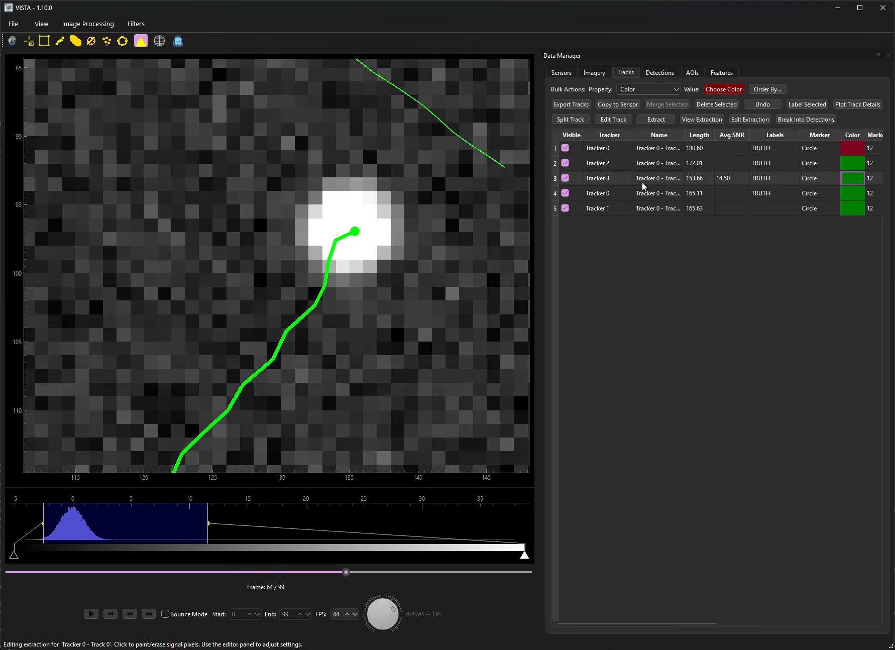
{"action": "left_click", "coordinate": [667, 257]}
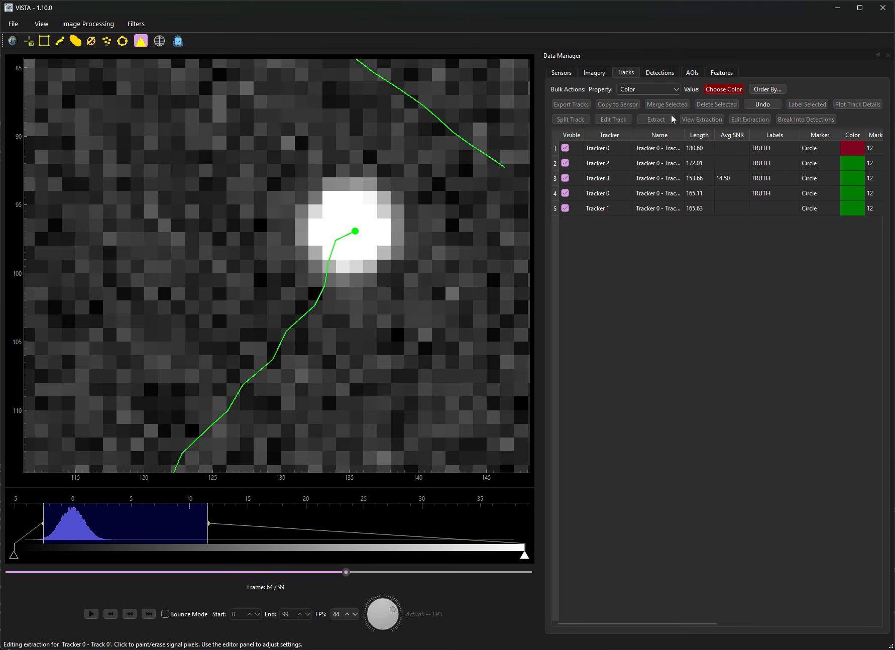
Select the detector in the detections list and move playback back to frame 51
{"action": "left_click", "coordinate": [664, 75]}
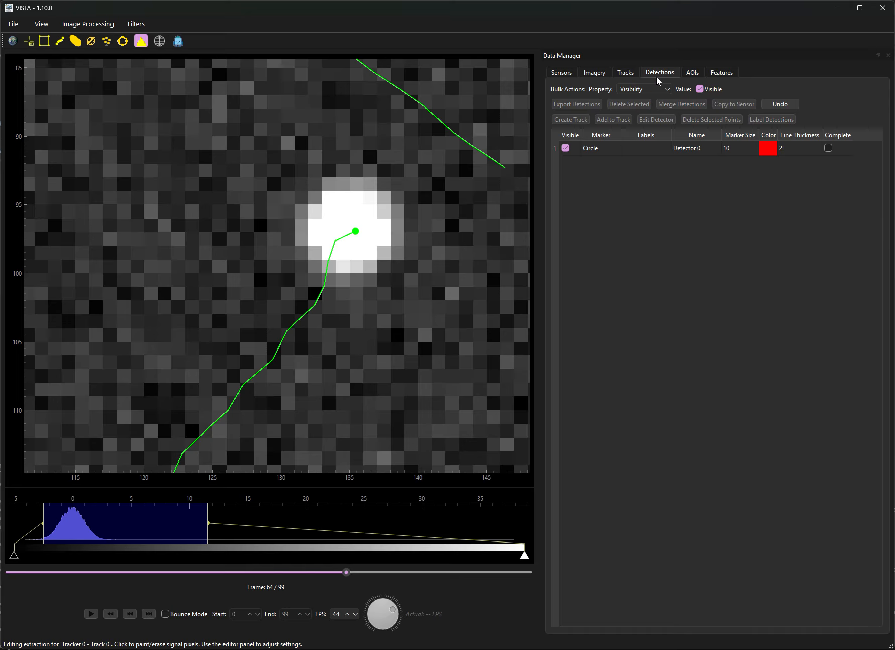
{"action": "left_click", "coordinate": [615, 153]}
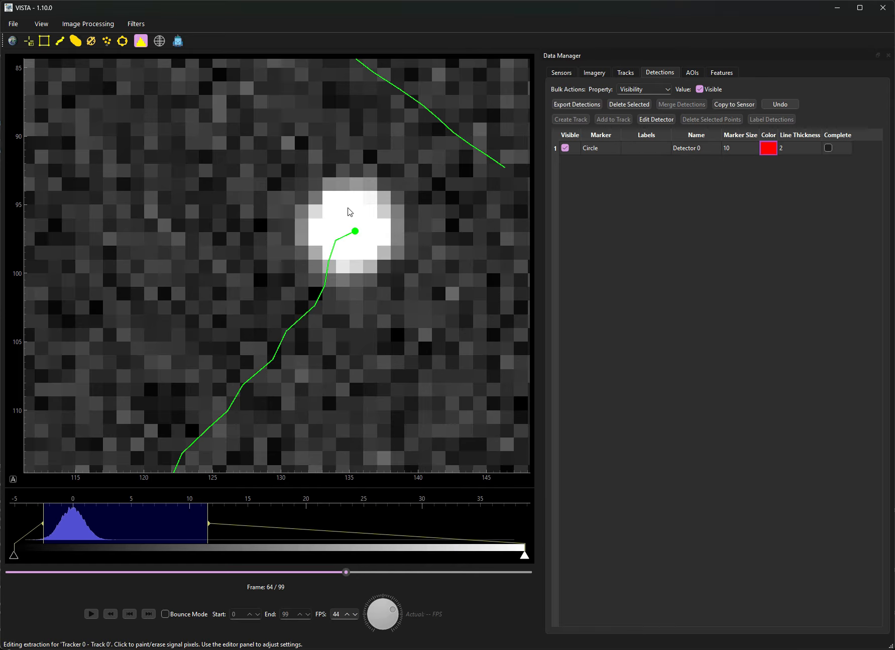
{"action": "scroll", "coordinate": [348, 208], "scroll_direction": "down", "scroll_amount": 5}
{"action": "scroll", "coordinate": [369, 214], "scroll_direction": "down", "scroll_amount": 6}
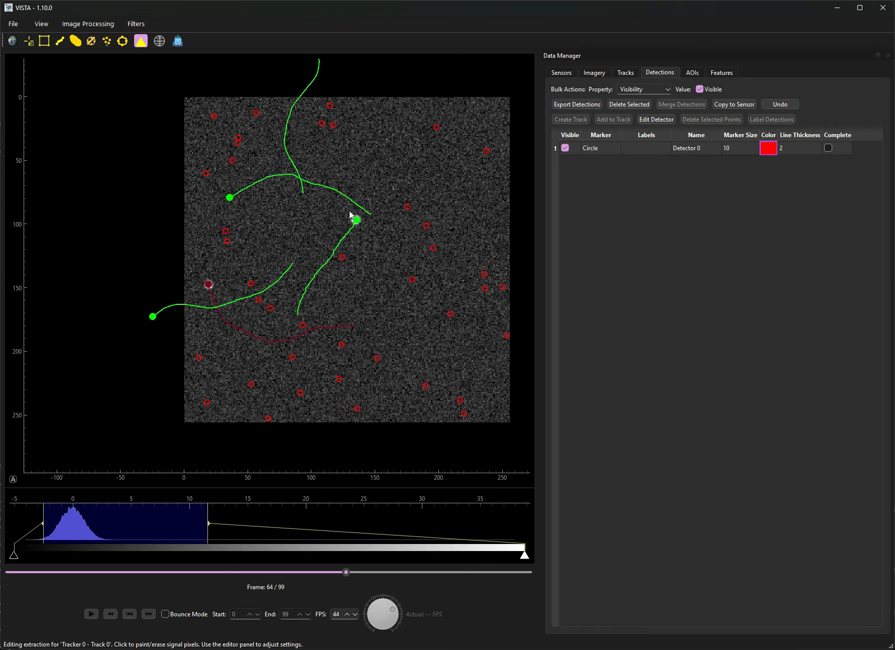
{"action": "scroll", "coordinate": [371, 210], "scroll_direction": "up", "scroll_amount": 4}
{"action": "scroll", "coordinate": [370, 222], "scroll_direction": "down", "scroll_amount": 2}
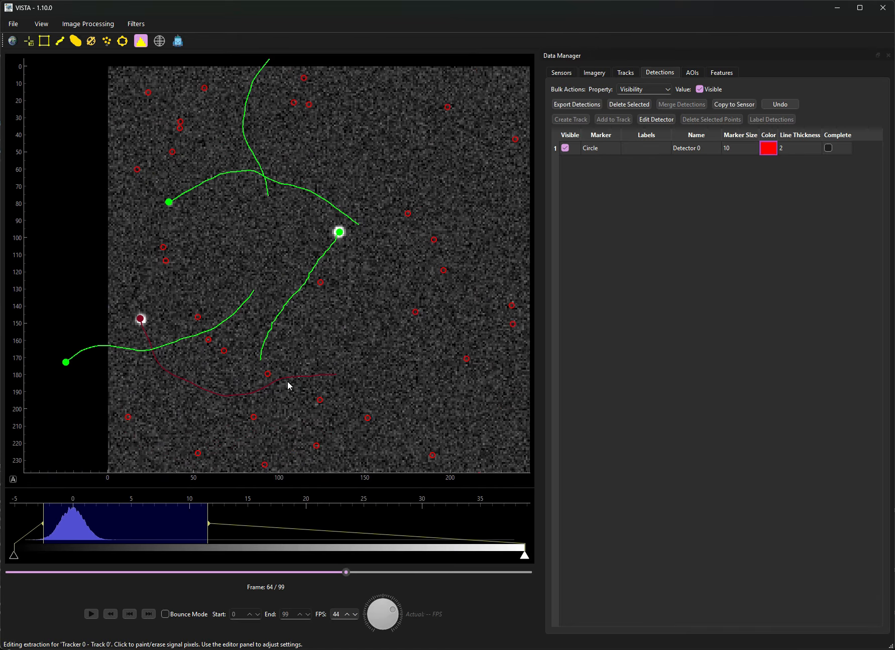
{"action": "left_click_drag", "start_coordinate": [342, 573], "coordinate": [317, 547]}
{"action": "left_click_drag", "start_coordinate": [320, 572], "coordinate": [278, 571]}
Turn on the detector's Complete option to inspect its detections from all frames, and turn it off again
{"action": "left_click", "coordinate": [828, 148]}
{"action": "scroll", "coordinate": [304, 312], "scroll_direction": "up", "scroll_amount": 3}
{"action": "scroll", "coordinate": [300, 312], "scroll_direction": "down", "scroll_amount": 3}
{"action": "left_click_drag", "start_coordinate": [354, 308], "coordinate": [300, 334]}
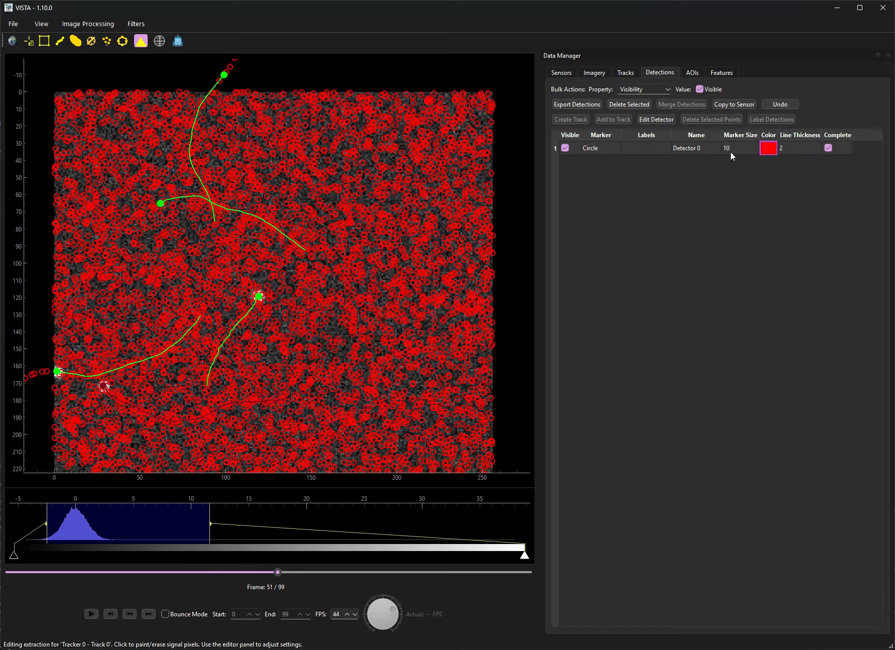
{"action": "left_click", "coordinate": [828, 147]}
{"action": "left_click_drag", "start_coordinate": [301, 294], "coordinate": [341, 261]}
{"action": "left_click_drag", "start_coordinate": [447, 239], "coordinate": [414, 244]}
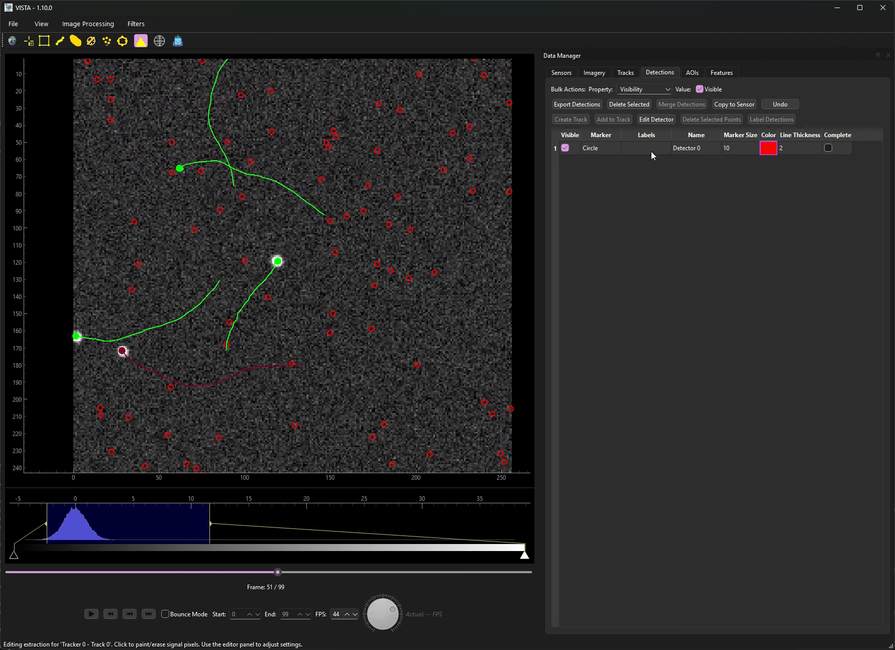
Rename the detector as Detector 2
{"action": "double_click", "coordinate": [687, 148]}
{"action": "left_click", "coordinate": [705, 148]}
{"action": "left_click", "coordinate": [719, 183]}
{"action": "left_click", "coordinate": [739, 147]}
Try a different red and the blue #1302ff as the detector's marker color
{"action": "double_click", "coordinate": [768, 148]}
{"action": "left_click_drag", "start_coordinate": [487, 253], "coordinate": [461, 237]}
{"action": "left_click", "coordinate": [515, 418]}
{"action": "double_click", "coordinate": [772, 148]}
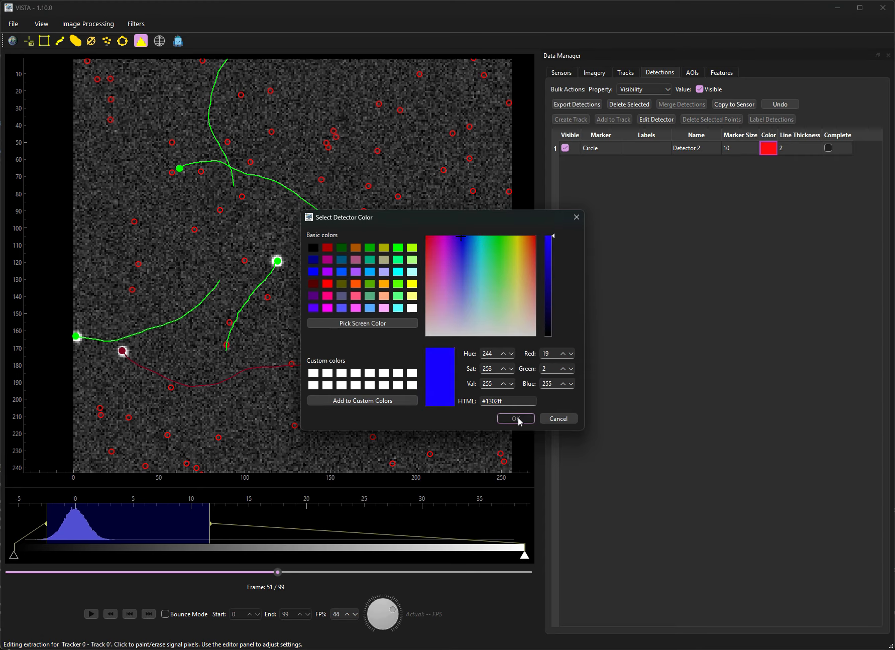
{"action": "left_click", "coordinate": [519, 418]}
Set the detector's marker color to pink
{"action": "double_click", "coordinate": [761, 149]}
{"action": "left_click_drag", "start_coordinate": [447, 251], "coordinate": [441, 275]}
{"action": "left_click", "coordinate": [522, 423]}
Set the detector's marker size to 15 and its line thickness to 5
{"action": "double_click", "coordinate": [733, 149]}
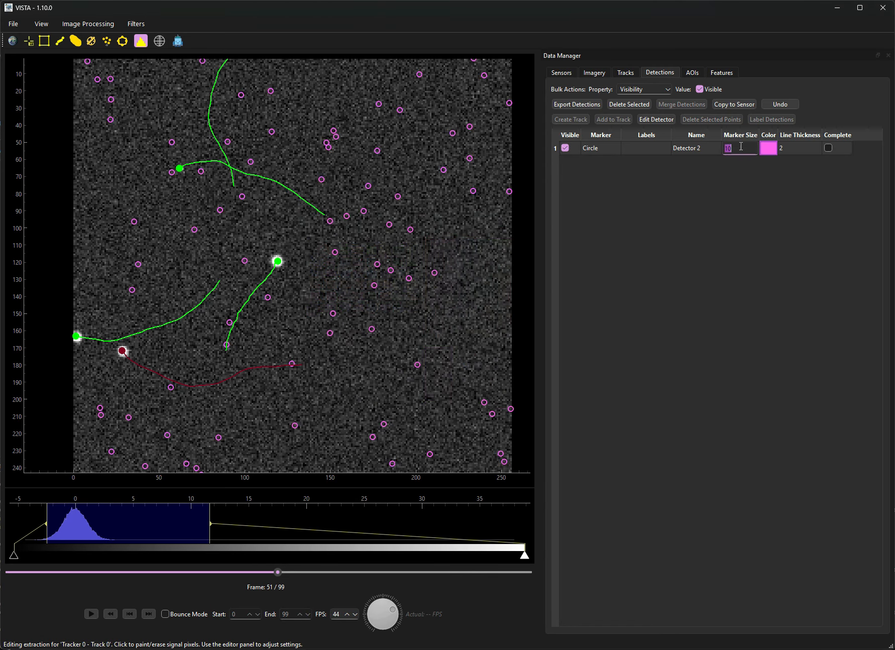
{"action": "type", "text": "15"}
{"action": "key", "text": "Return"}
{"action": "double_click", "coordinate": [795, 149]}
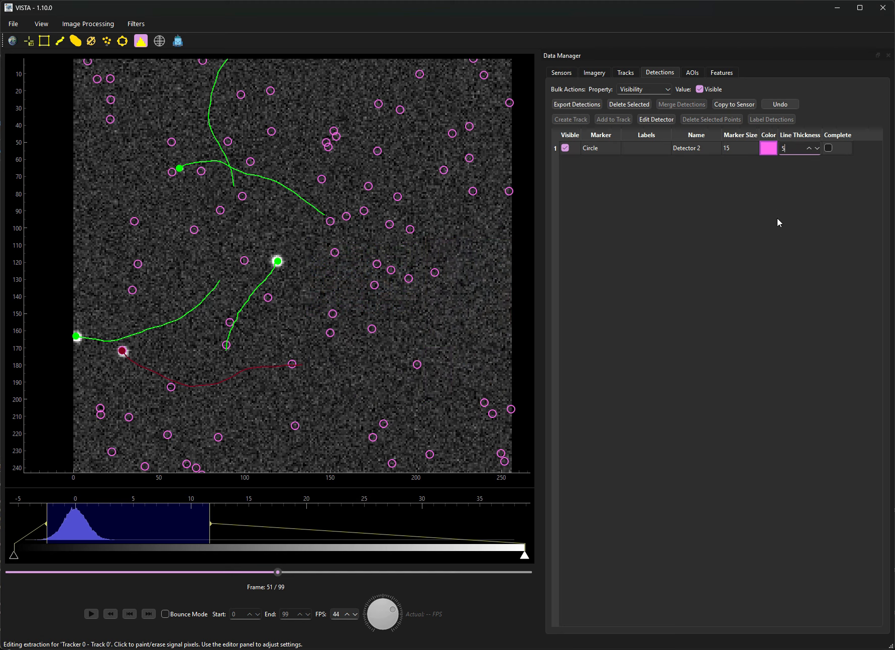
{"action": "key", "text": "Return"}
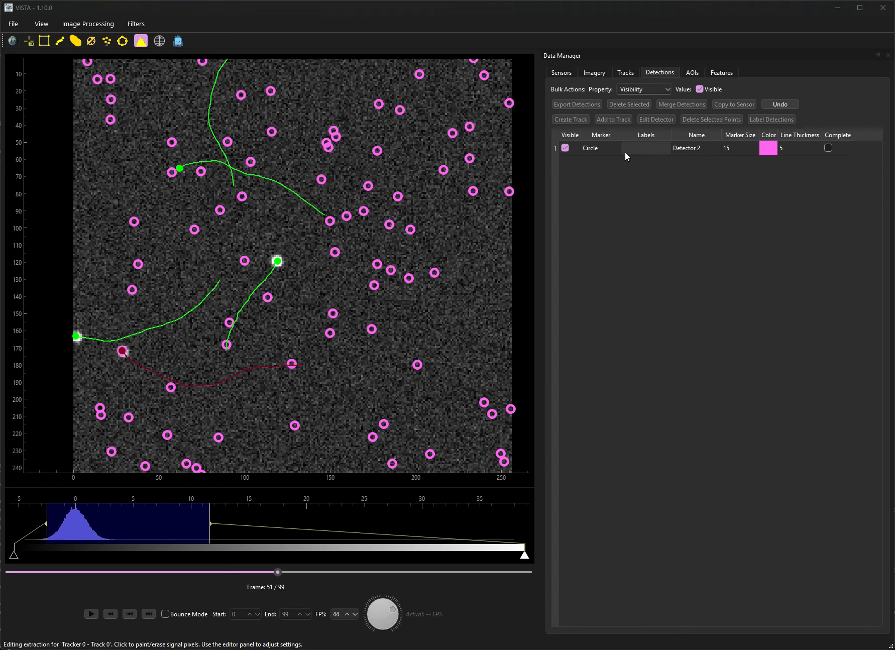
Delete Detector 2 and all five tracks from the track table
{"action": "left_click", "coordinate": [637, 152]}
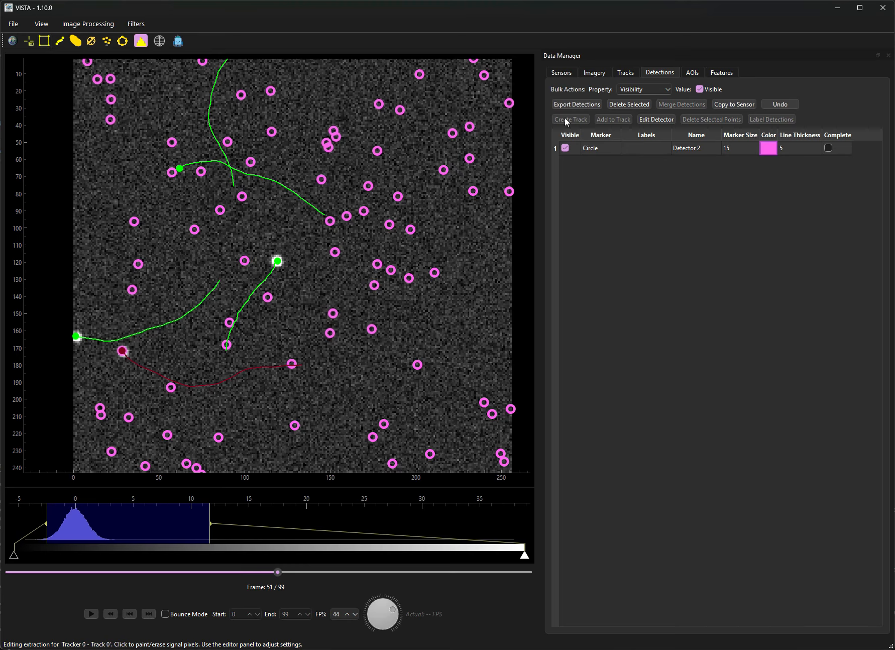
{"action": "key", "text": "Delete"}
{"action": "left_click", "coordinate": [622, 73]}
{"action": "left_click", "coordinate": [662, 146]}
{"action": "left_click", "coordinate": [662, 214], "text": "shift"}
{"action": "key", "text": "Delete"}
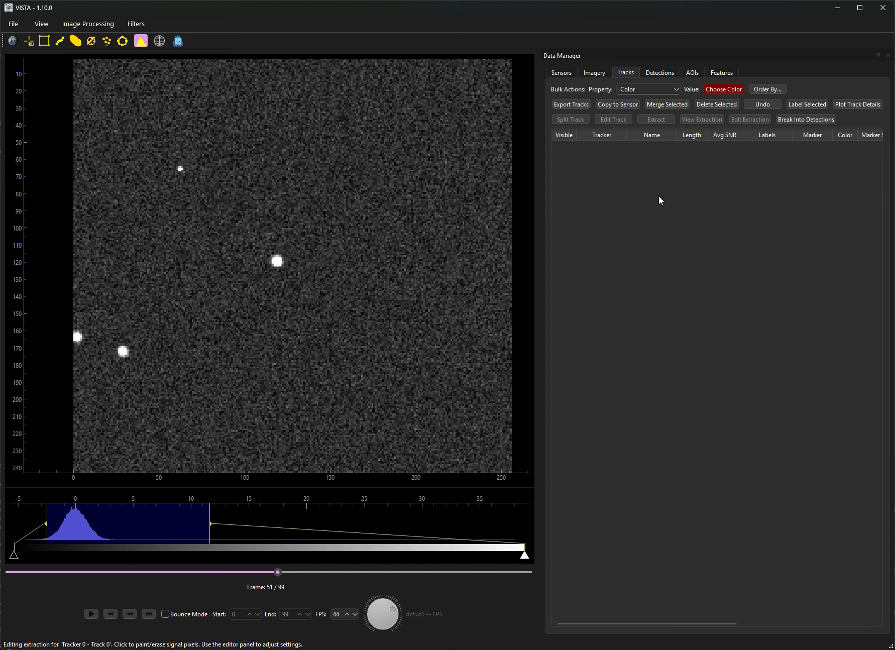
Undo the deletion of the tracks and of the detector
{"action": "key", "text": "ctrl+z"}
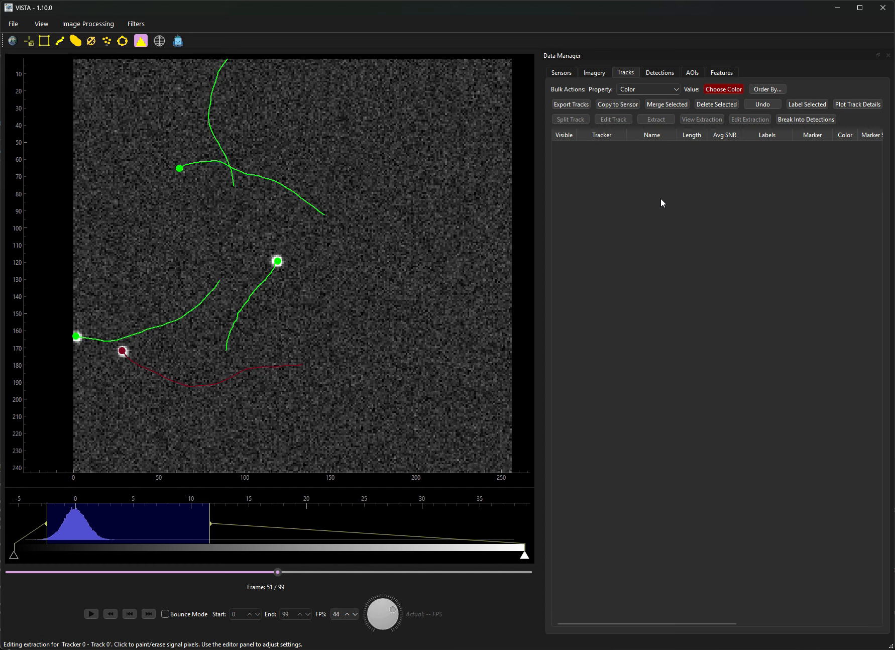
{"action": "left_click", "coordinate": [696, 73]}
{"action": "left_click", "coordinate": [667, 73]}
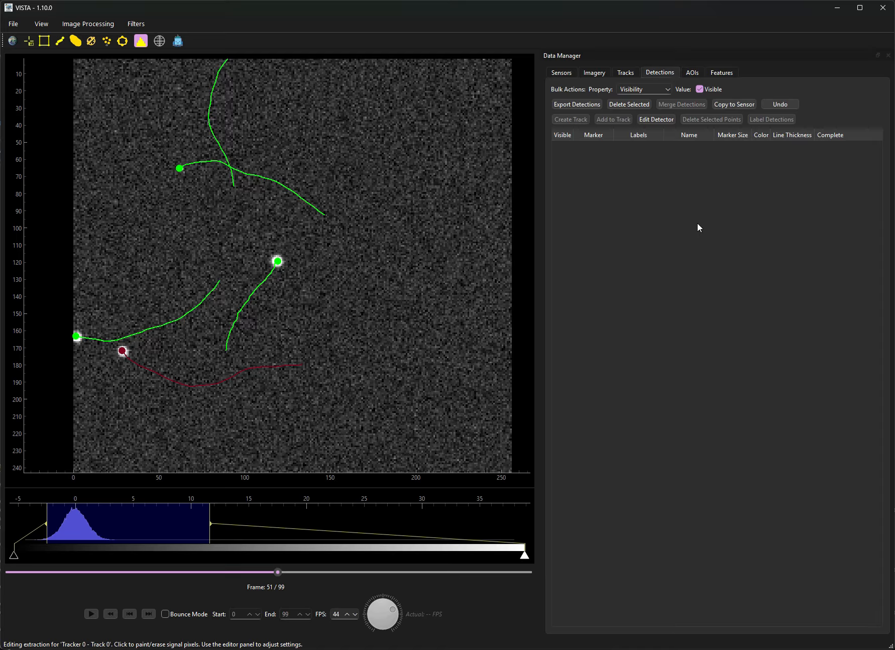
{"action": "key", "text": "ctrl+z"}
Delete the restored detector and all five restored tracks to clear the overlays from the imagery
{"action": "left_click", "coordinate": [688, 147]}
{"action": "key", "text": "Delete"}
{"action": "left_click", "coordinate": [625, 73]}
{"action": "left_click", "coordinate": [624, 148]}
{"action": "left_click", "coordinate": [636, 210], "text": "shift"}
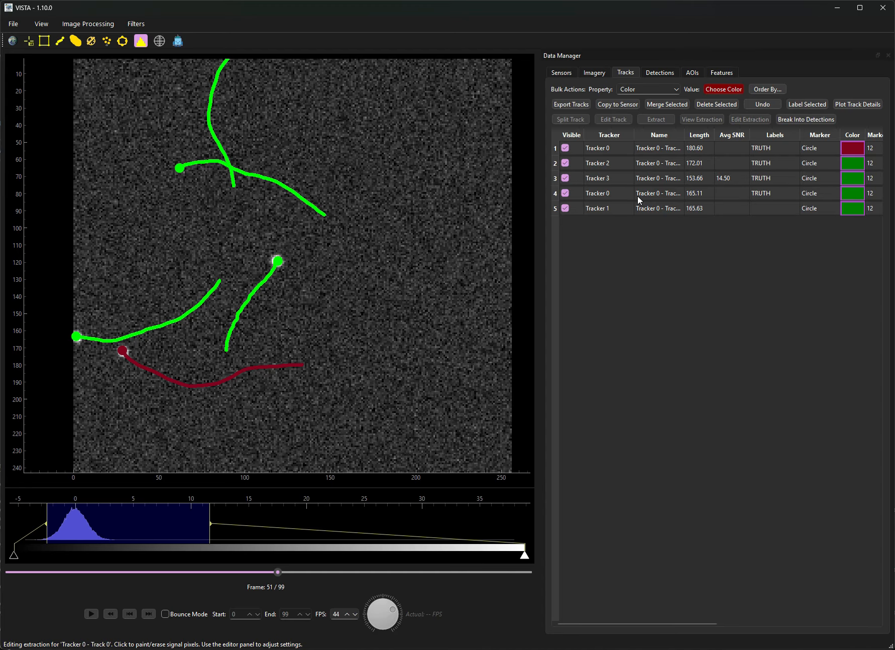
{"action": "left_click", "coordinate": [716, 105]}
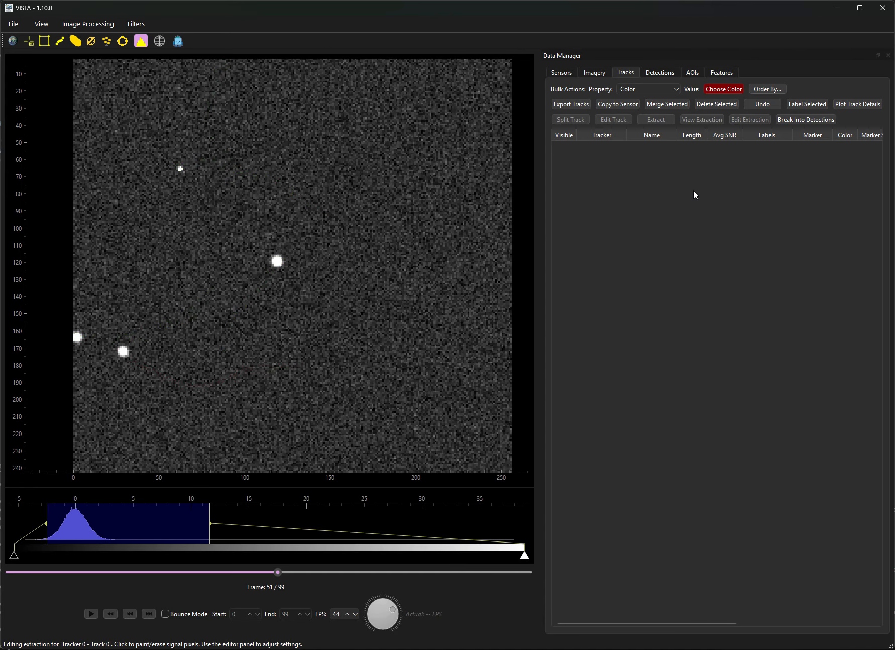
Start creating a new track, review the Peak point selection mode and return to Verbatim mode
{"action": "left_click_drag", "start_coordinate": [277, 288], "coordinate": [300, 252]}
{"action": "scroll", "coordinate": [337, 252], "scroll_direction": "up", "scroll_amount": 3}
{"action": "left_click_drag", "start_coordinate": [170, 165], "coordinate": [153, 161]}
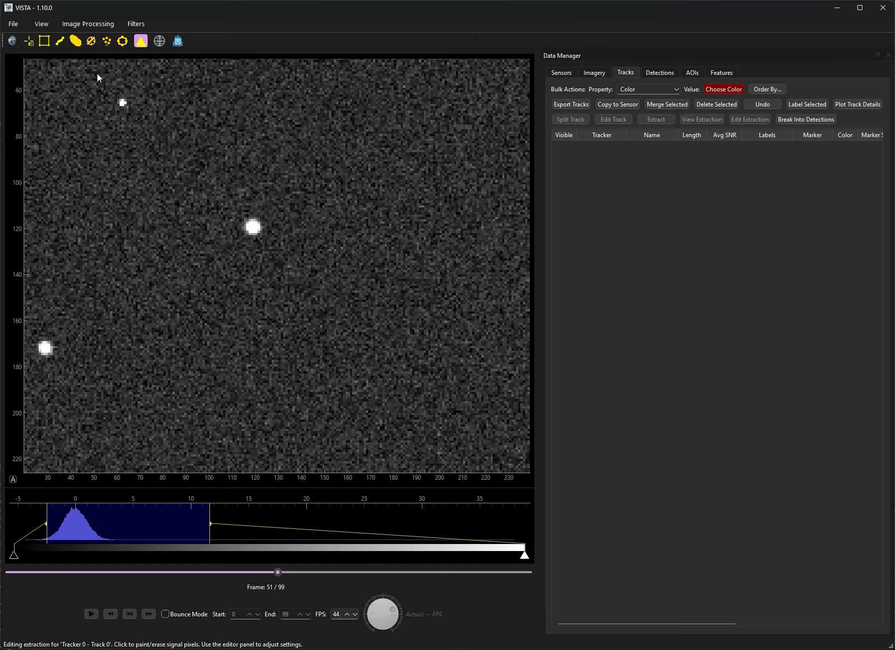
{"action": "left_click", "coordinate": [59, 43]}
{"action": "left_click_drag", "start_coordinate": [325, 189], "coordinate": [360, 188]}
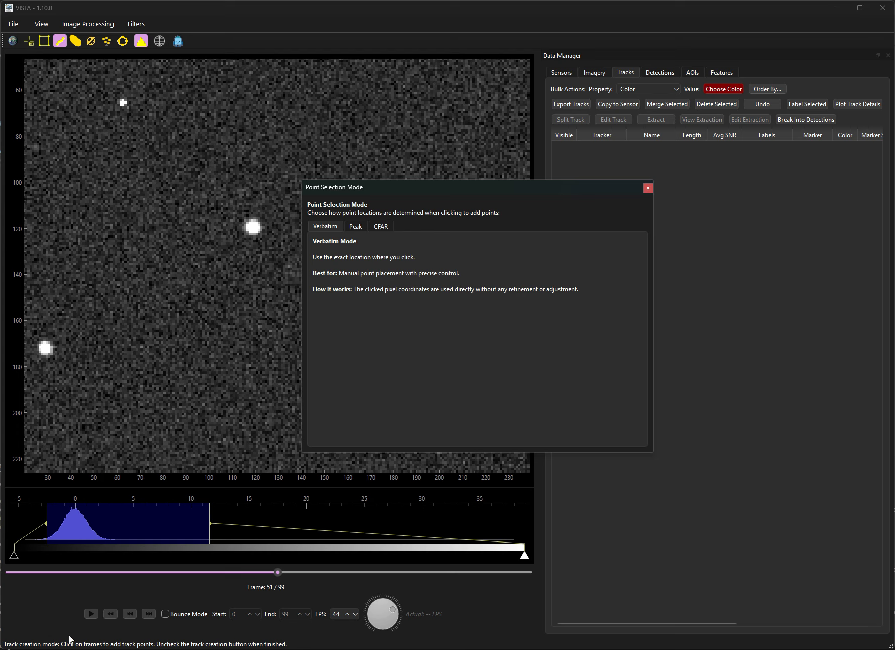
{"action": "left_click_drag", "start_coordinate": [367, 193], "coordinate": [386, 211]}
{"action": "left_click", "coordinate": [372, 250]}
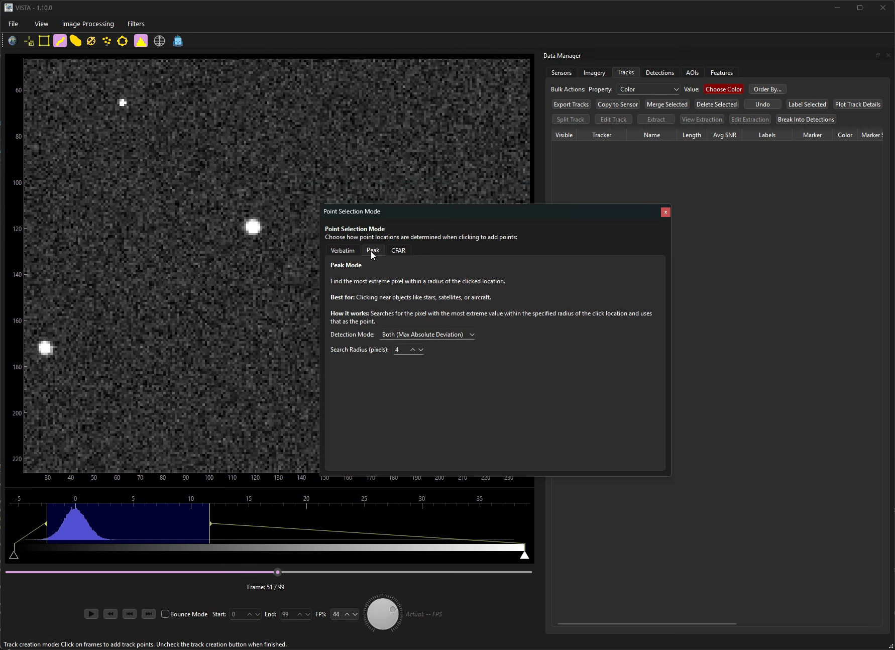
{"action": "left_click", "coordinate": [344, 250]}
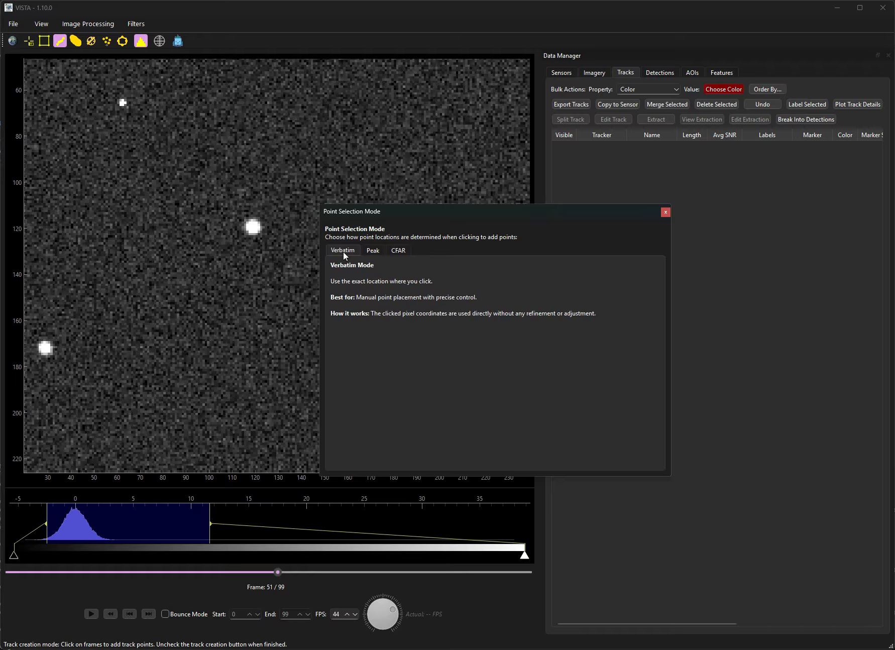
{"action": "mouse_move", "coordinate": [380, 209]}
{"action": "left_mouse_down"}
{"action": "mouse_move", "coordinate": [391, 210]}
{"action": "mouse_move", "coordinate": [373, 211]}
{"action": "left_mouse_up"}
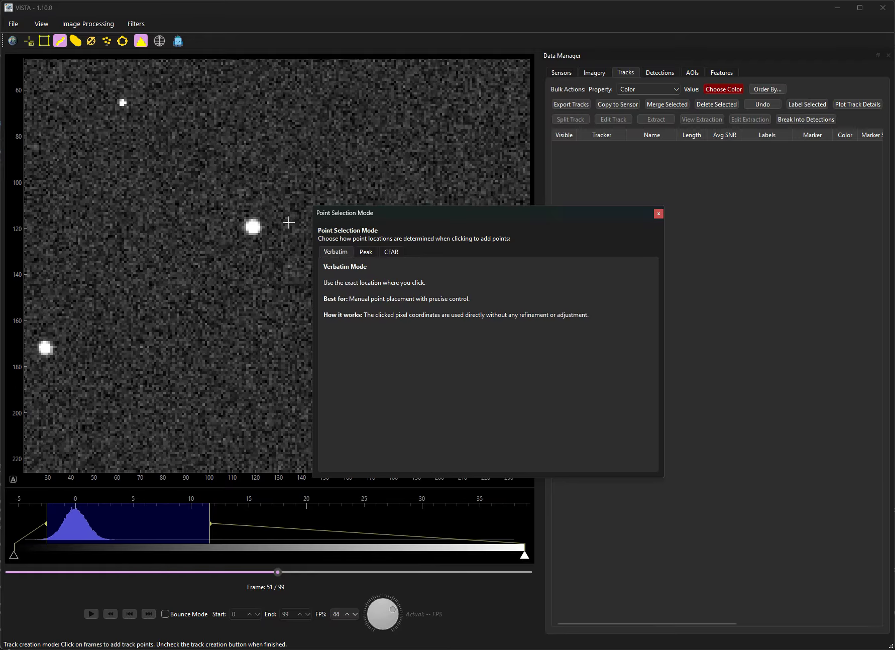
Place the track's first Verbatim point on the large bright target at about (119, 120) in frame 51
{"action": "left_click", "coordinate": [253, 228]}
{"action": "left_click", "coordinate": [253, 227]}
{"action": "scroll", "coordinate": [253, 227], "scroll_direction": "up", "scroll_amount": 1}
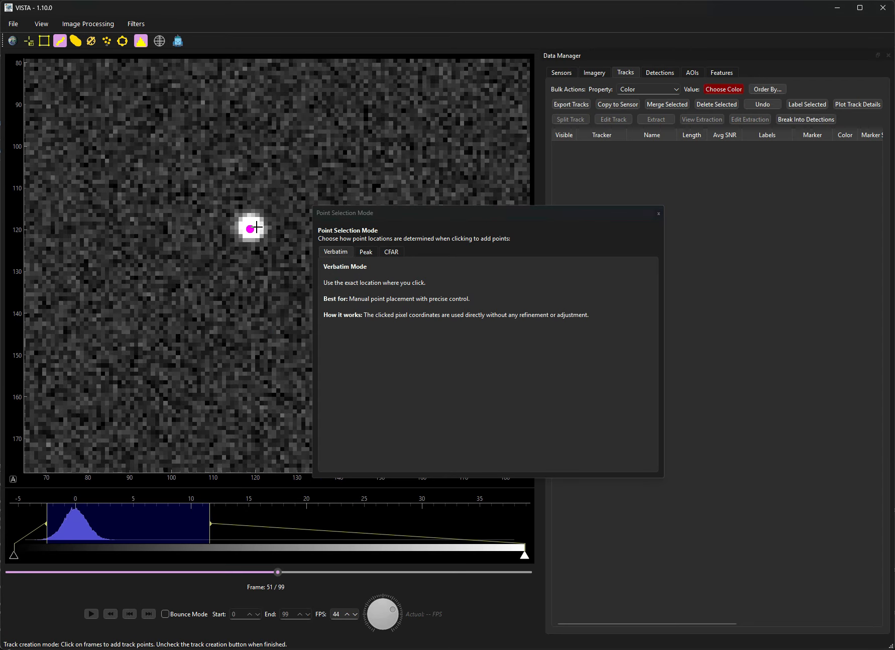
{"action": "scroll", "coordinate": [253, 229], "scroll_direction": "up", "scroll_amount": 1}
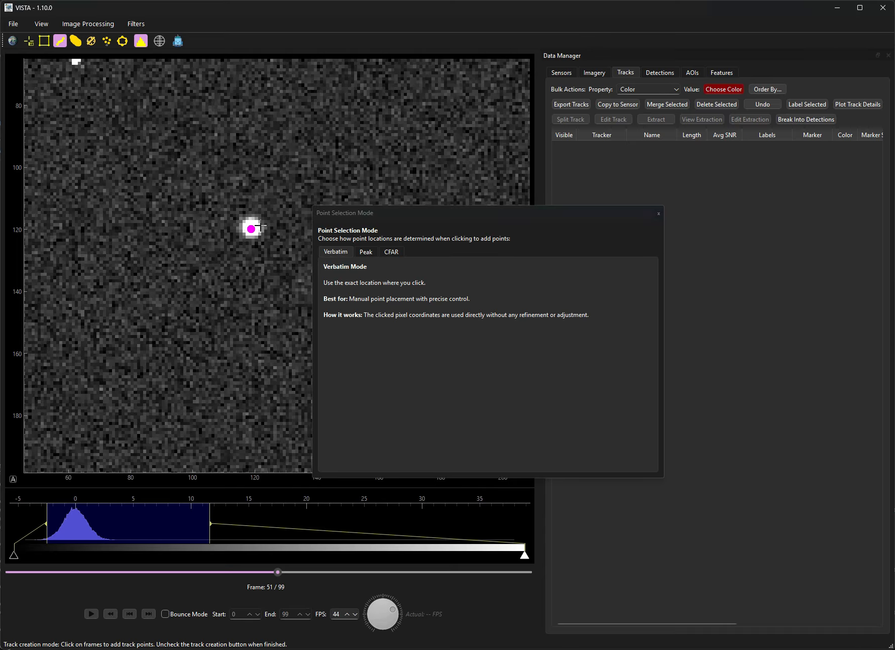
{"action": "left_click_drag", "start_coordinate": [341, 213], "coordinate": [405, 208]}
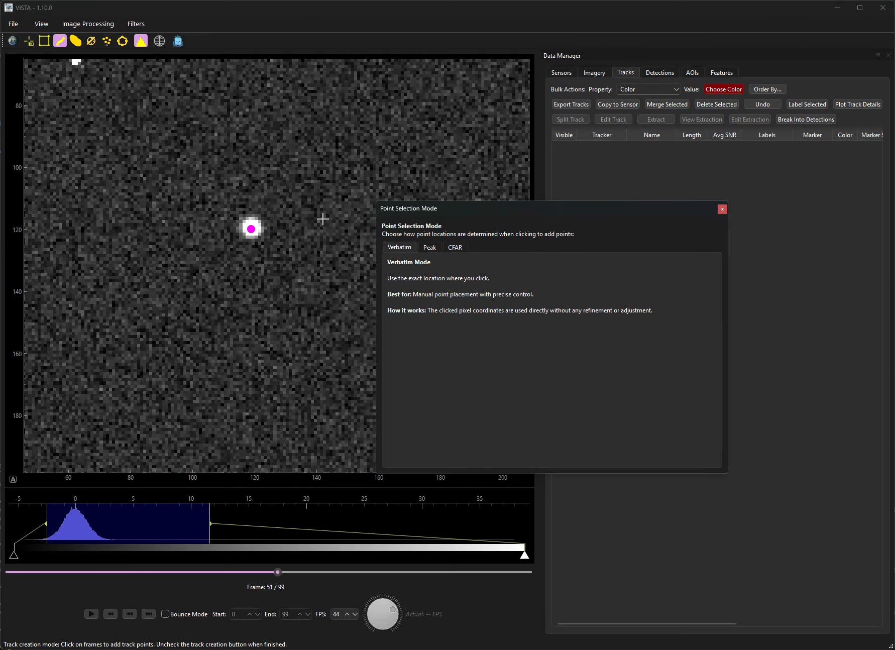
{"action": "left_click", "coordinate": [252, 228]}
{"action": "left_click", "coordinate": [252, 229]}
Add Verbatim track points on the moving target every three frames, at frames 54, 57 and 60
{"action": "key", "text": "Right"}
{"action": "key", "text": "Right"}
{"action": "key", "text": "Right"}
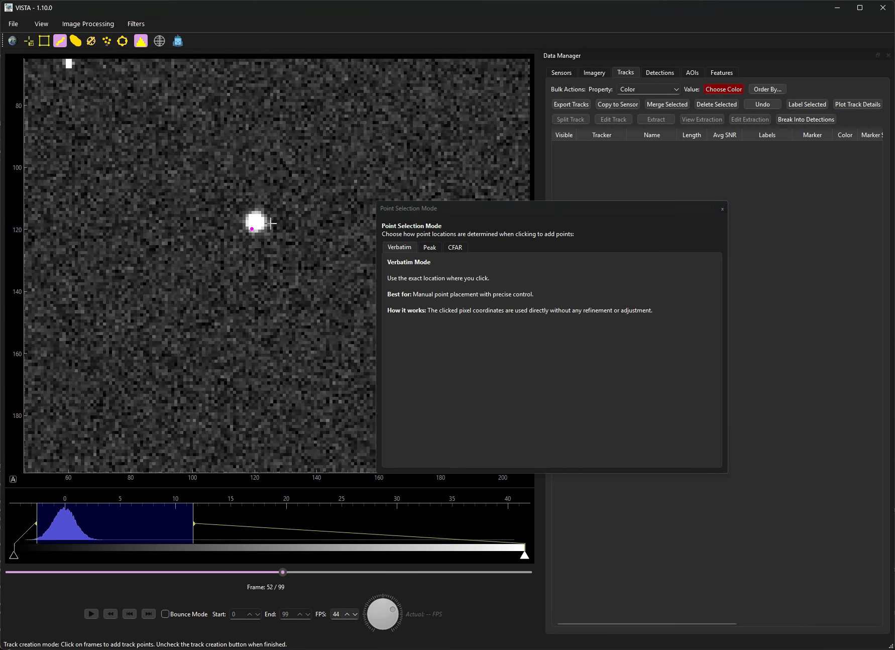
{"action": "left_click", "coordinate": [262, 209]}
{"action": "key", "text": "Right"}
{"action": "key", "text": "Right"}
{"action": "key", "text": "Right"}
{"action": "left_click", "coordinate": [279, 191]}
{"action": "key", "text": "Right"}
{"action": "key", "text": "Right"}
{"action": "key", "text": "Right"}
{"action": "left_click", "coordinate": [292, 173]}
Advance to frame 62 and switch point selection to Peak mode with Both (Max Absolute Deviation) detection
{"action": "key", "text": "Right"}
{"action": "key", "text": "Right"}
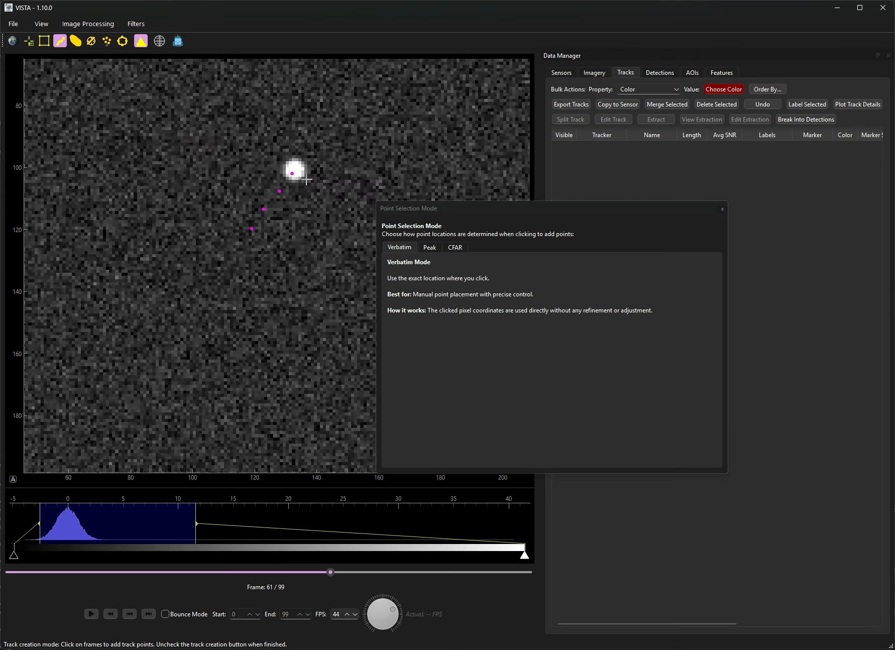
{"action": "left_click", "coordinate": [428, 246]}
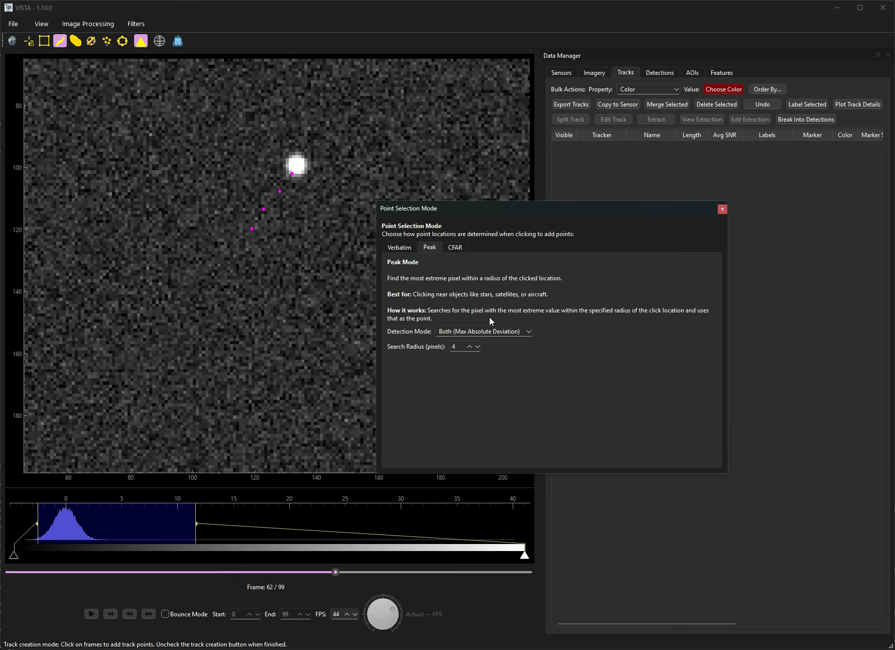
{"action": "left_click", "coordinate": [490, 329]}
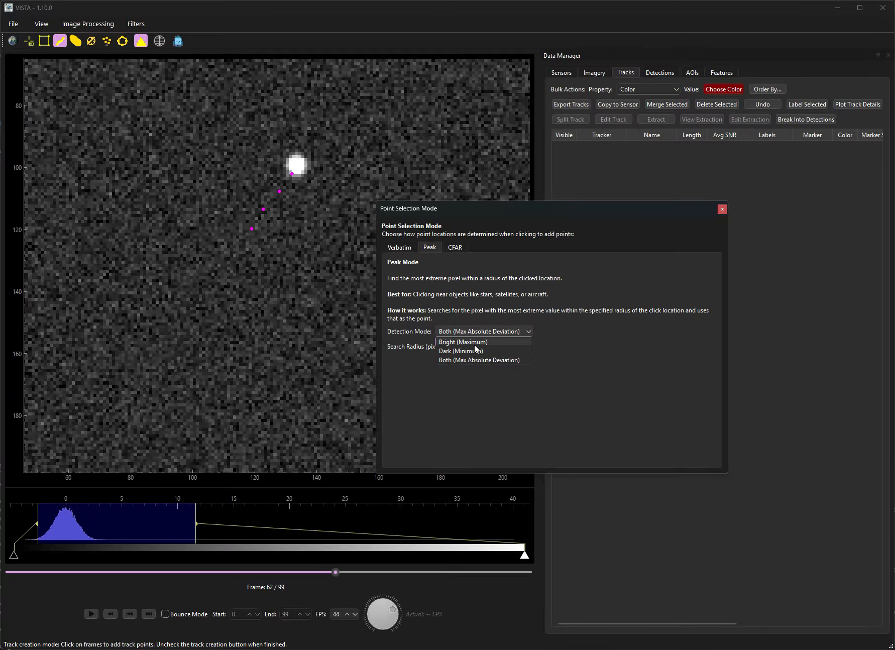
{"action": "left_click", "coordinate": [479, 360]}
Continue the track with Peak-mode points by picking near the moving target from frame 62 through frame 71
{"action": "left_click", "coordinate": [296, 165]}
{"action": "left_click", "coordinate": [309, 164]}
{"action": "left_click", "coordinate": [310, 159]}
{"action": "left_click", "coordinate": [312, 154]}
{"action": "left_click", "coordinate": [312, 150]}
{"action": "key", "text": "Right"}
{"action": "key", "text": "Right"}
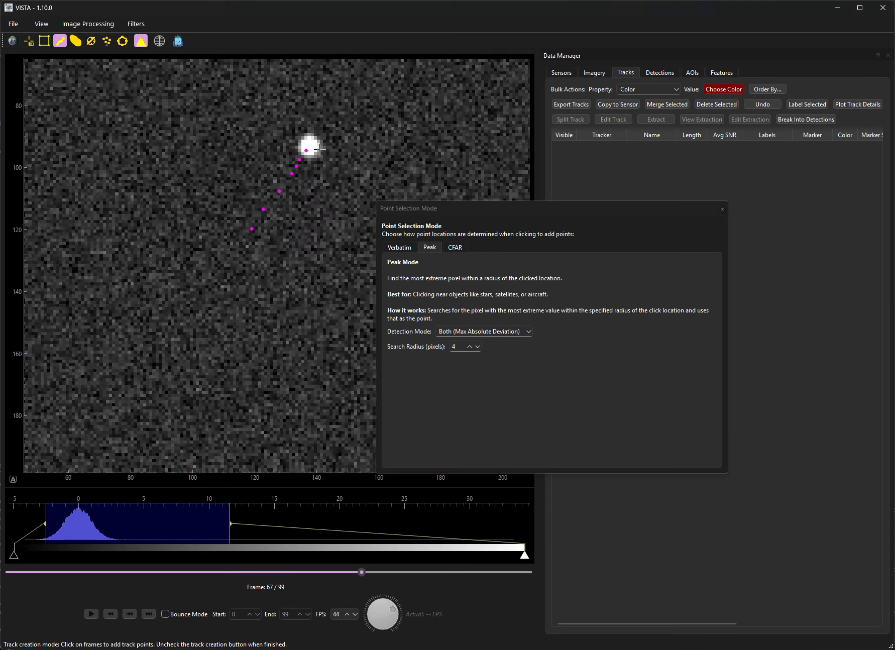
{"action": "left_click", "coordinate": [319, 143]}
{"action": "key", "text": "Right"}
{"action": "left_click", "coordinate": [331, 140]}
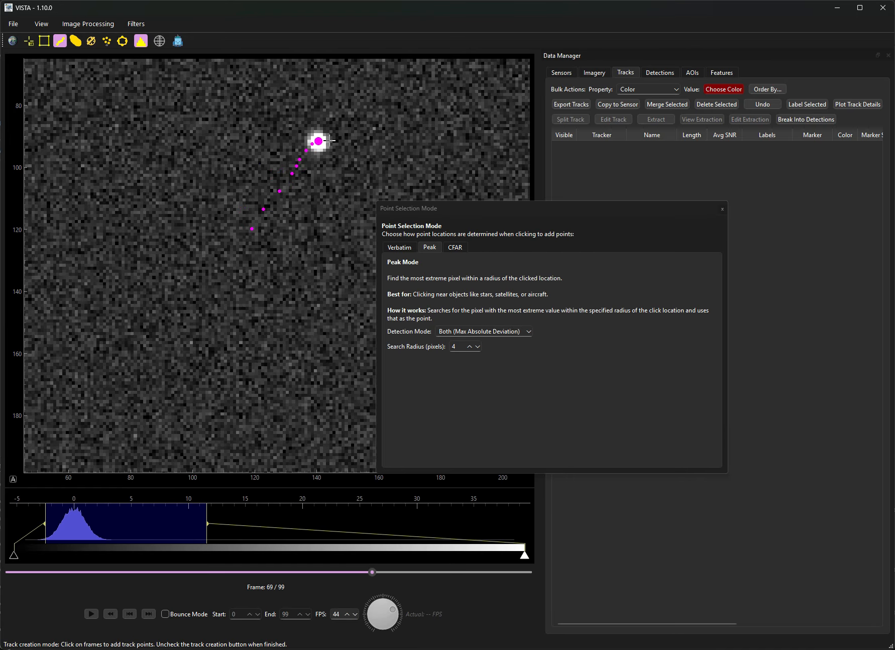
{"action": "key", "text": "Right"}
{"action": "left_click", "coordinate": [333, 139]}
{"action": "key", "text": "Right"}
{"action": "left_click", "coordinate": [335, 139]}
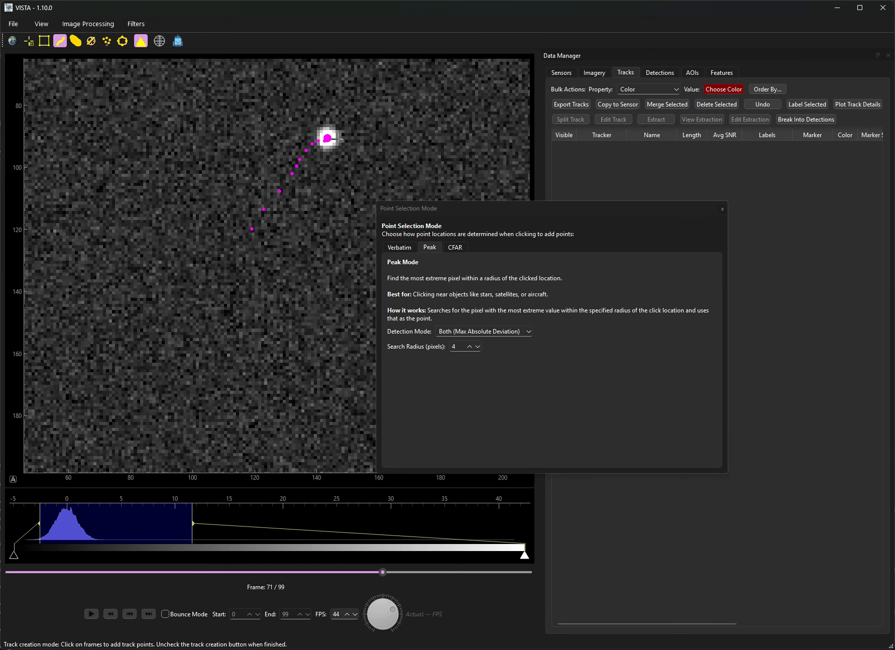
Switch point selection to CFAR mode and add a track point on the moving target at frame 72
{"action": "key", "text": "Right"}
{"action": "left_click", "coordinate": [454, 246]}
{"action": "scroll", "coordinate": [351, 133], "scroll_direction": "up", "scroll_amount": 5}
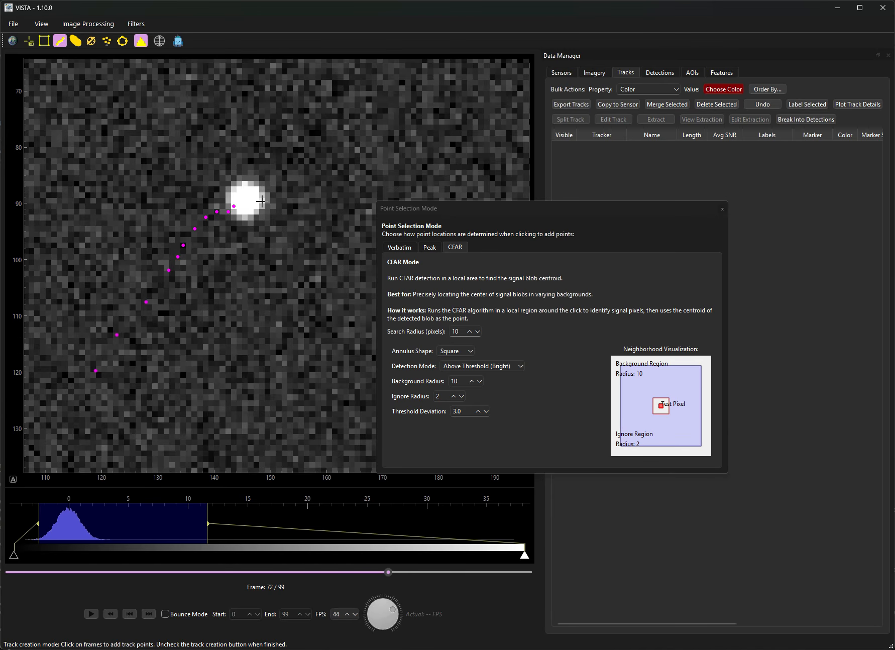
{"action": "left_click", "coordinate": [260, 201]}
Advance to frame 77 and add a CFAR-mode track point by picking near the moving target
{"action": "key", "text": "Right"}
{"action": "key", "text": "Right"}
{"action": "key", "text": "Right"}
{"action": "key", "text": "Right"}
{"action": "left_click", "coordinate": [296, 177]}
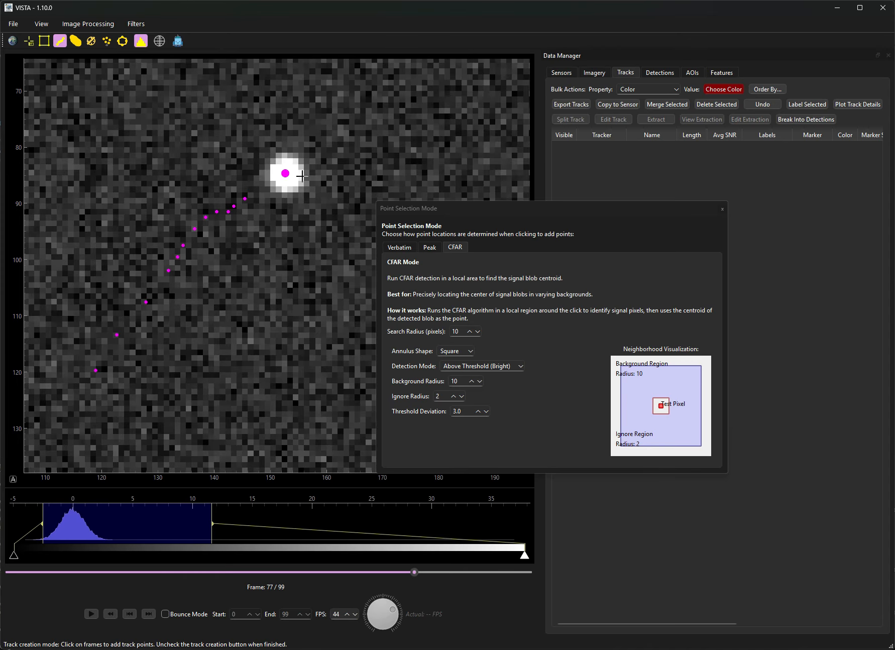
Add CFAR-mode track points near the moving target at frames 81 and 84
{"action": "key", "text": "Right"}
{"action": "key", "text": "Right"}
{"action": "key", "text": "Right"}
{"action": "key", "text": "Right"}
{"action": "key", "text": "Right"}
{"action": "left_click", "coordinate": [324, 150]}
{"action": "key", "text": "Right"}
{"action": "key", "text": "Right"}
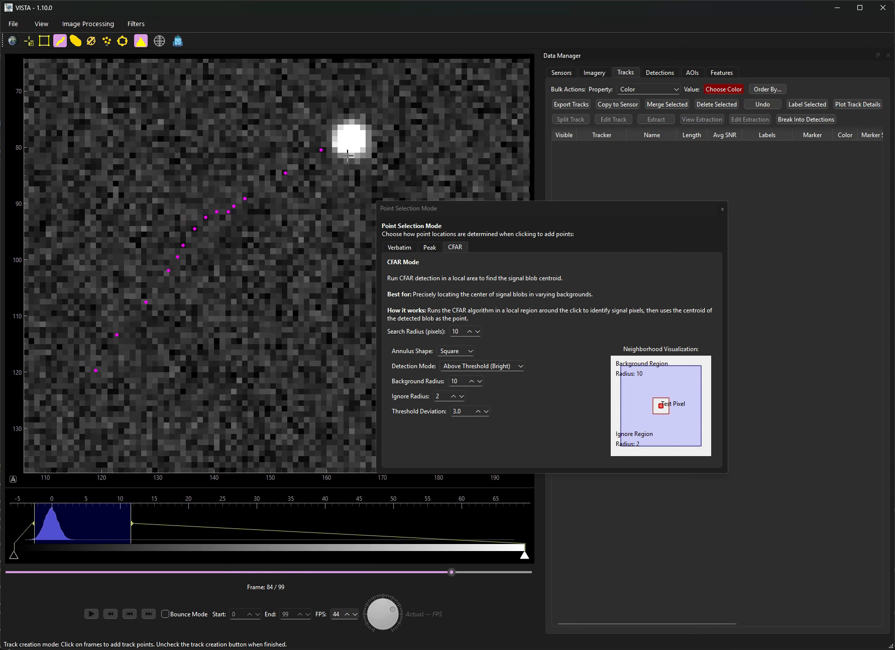
{"action": "left_click", "coordinate": [362, 145]}
Add CFAR-mode track points near the target at frame 87 and again two frames further on
{"action": "key", "text": "Right"}
{"action": "key", "text": "Right"}
{"action": "key", "text": "Right"}
{"action": "left_click", "coordinate": [390, 136]}
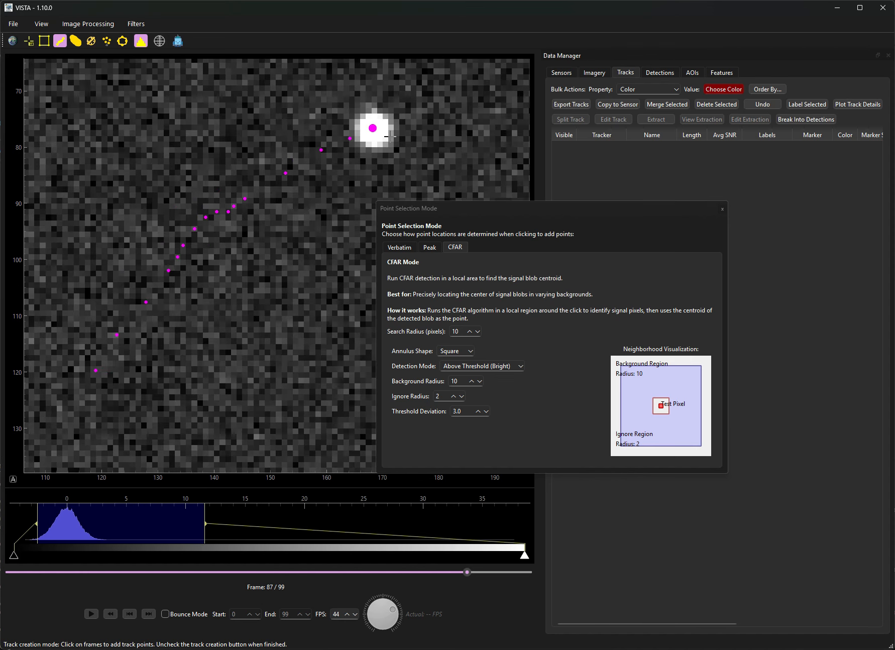
{"action": "key", "text": "Right"}
{"action": "key", "text": "Right"}
{"action": "left_click", "coordinate": [401, 131]}
Extend the track with CFAR-mode points near the target at frames 91 and 93
{"action": "key", "text": "Right"}
{"action": "key", "text": "Right"}
{"action": "left_click", "coordinate": [421, 127]}
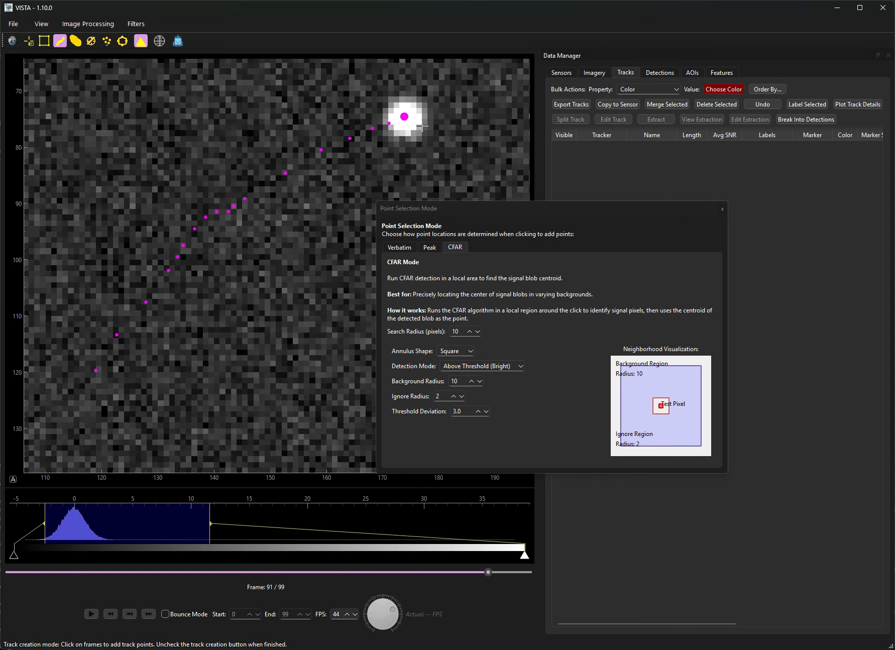
{"action": "key", "text": "Right"}
{"action": "key", "text": "Right"}
{"action": "left_click", "coordinate": [445, 116]}
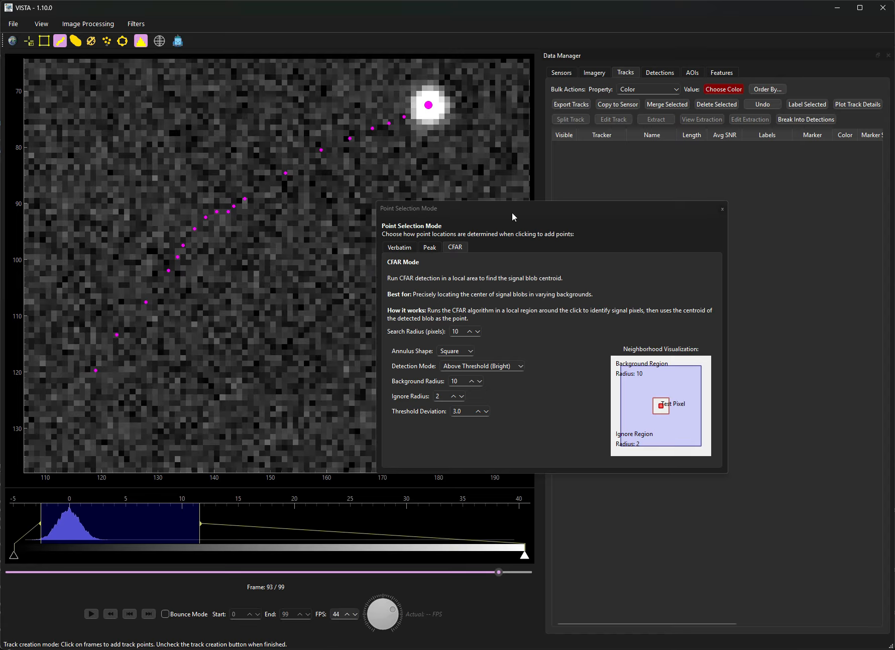
Step back and forth through the frames to review the placed track points against the moving target
{"action": "key", "text": "Right"}
{"action": "key", "text": "Left"}
{"action": "key", "text": "Left"}
{"action": "key", "text": "Left"}
{"action": "key", "text": "Left"}
{"action": "key", "text": "Left"}
{"action": "key", "text": "Left"}
{"action": "key", "text": "Left"}
{"action": "key", "text": "Left"}
{"action": "key", "text": "Left"}
{"action": "key", "text": "Left"}
{"action": "key", "text": "Left"}
{"action": "key", "text": "Left"}
{"action": "key", "text": "Left"}
{"action": "key", "text": "Left"}
{"action": "key", "text": "Left"}
{"action": "key", "text": "Left"}
{"action": "key", "text": "Left"}
{"action": "key", "text": "Left"}
{"action": "key", "text": "Left"}
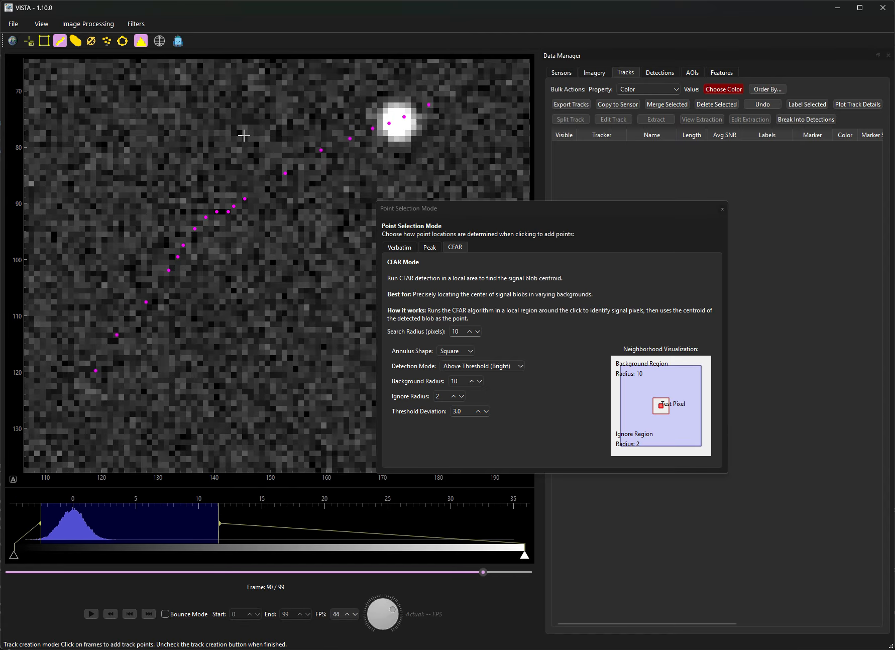
{"action": "key", "text": "Right"}
{"action": "key", "text": "Right"}
{"action": "key", "text": "Right"}
{"action": "key", "text": "Right"}
{"action": "key", "text": "Right"}
{"action": "key", "text": "Right"}
{"action": "key", "text": "Right"}
{"action": "key", "text": "Right"}
{"action": "key", "text": "Right"}
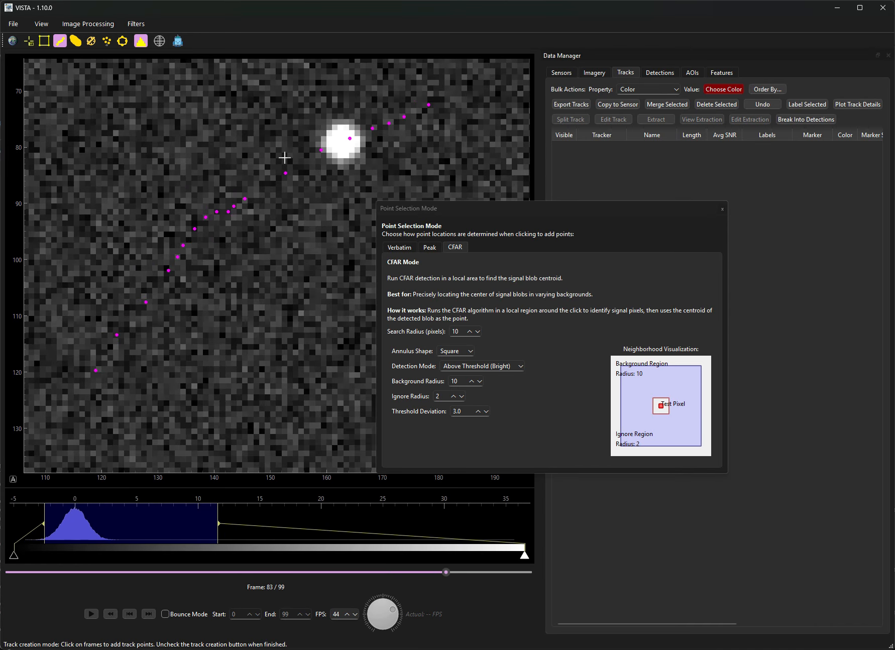
Remove the track point at frame 84 and place it again with CFAR mode by picking near the target
{"action": "left_click", "coordinate": [351, 139]}
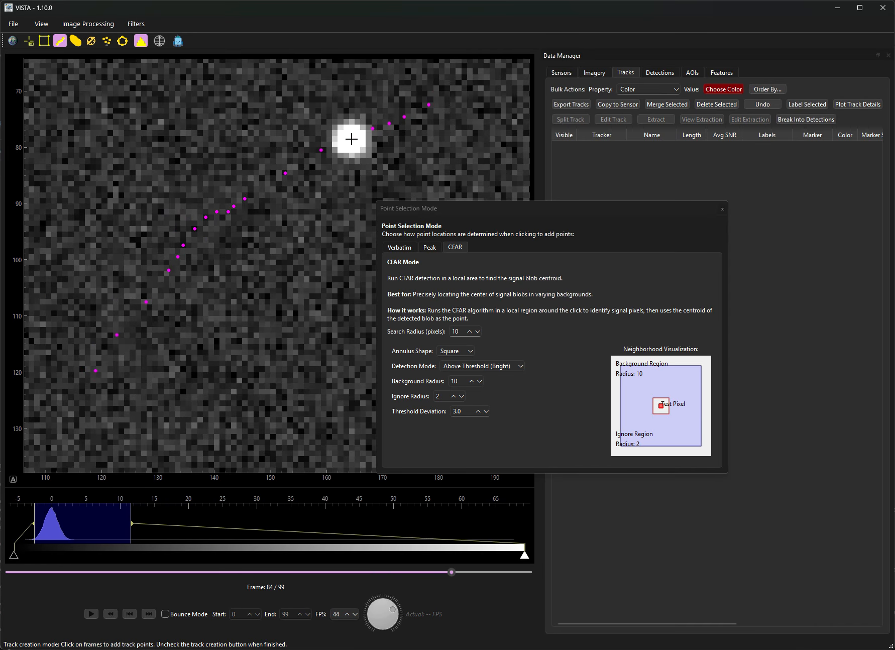
{"action": "left_click", "coordinate": [365, 146]}
{"action": "key", "text": "Right"}
{"action": "key", "text": "Right"}
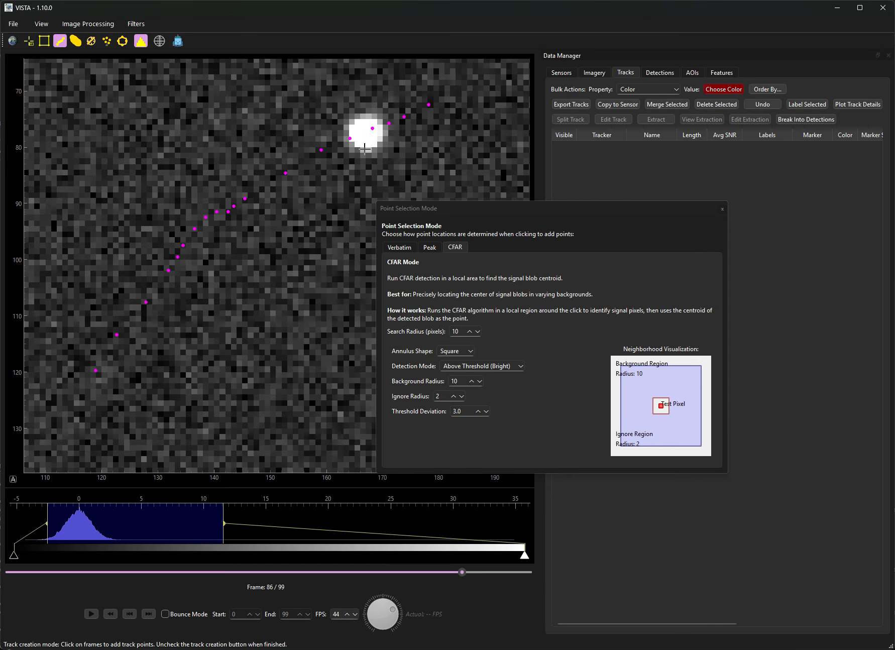
Advance to frame 88 and finish the manual track by leaving track creation
{"action": "key", "text": "Right"}
{"action": "key", "text": "Right"}
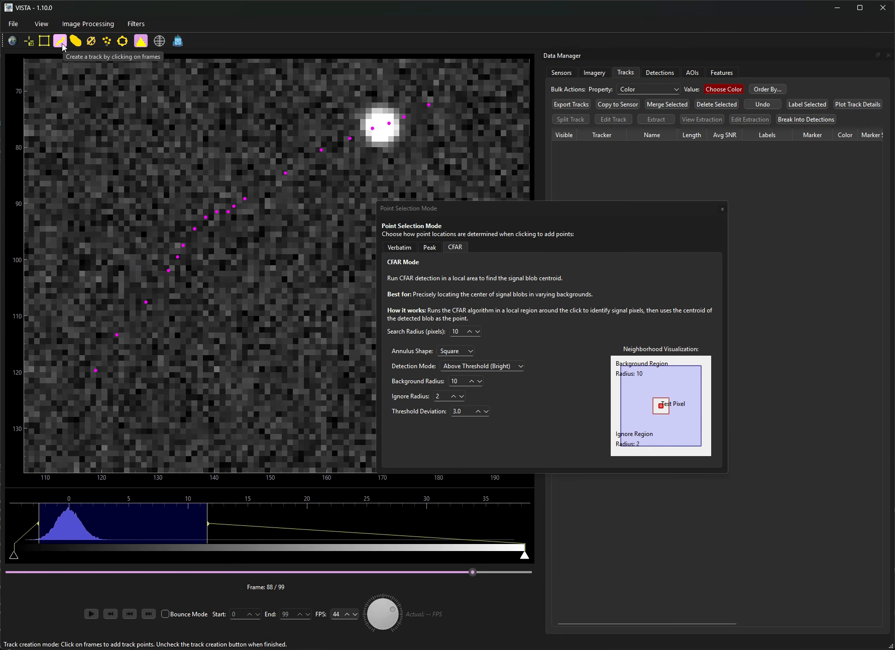
{"action": "left_click", "coordinate": [60, 41]}
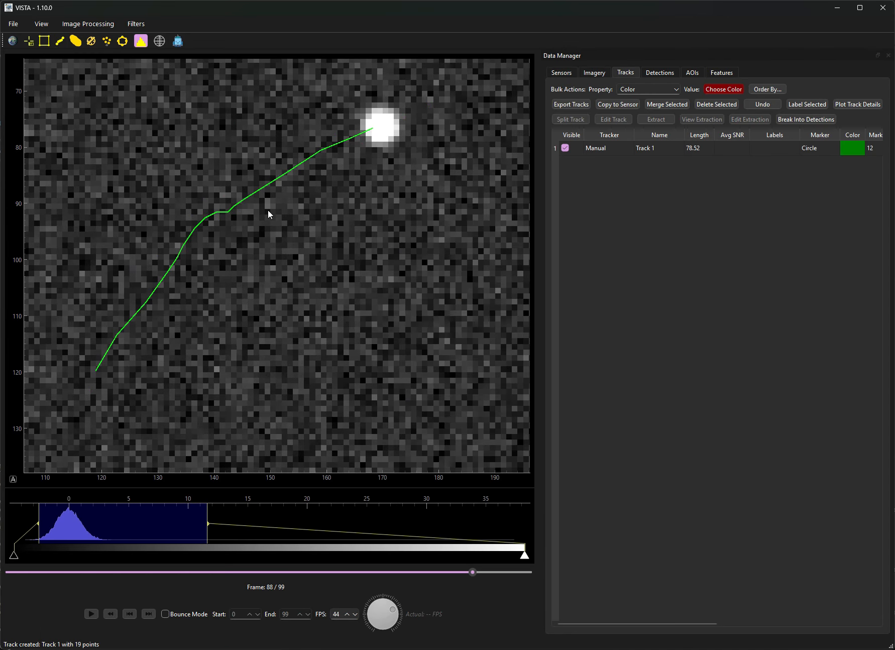
Step back and forth around frames 78 to 86 to examine which frames of the new manual track lack a point
{"action": "key", "text": "Left"}
{"action": "key", "text": "Left"}
{"action": "key", "text": "Left"}
{"action": "key", "text": "Left"}
{"action": "key", "text": "Left"}
{"action": "key", "text": "Left"}
{"action": "key", "text": "Left"}
{"action": "key", "text": "Left"}
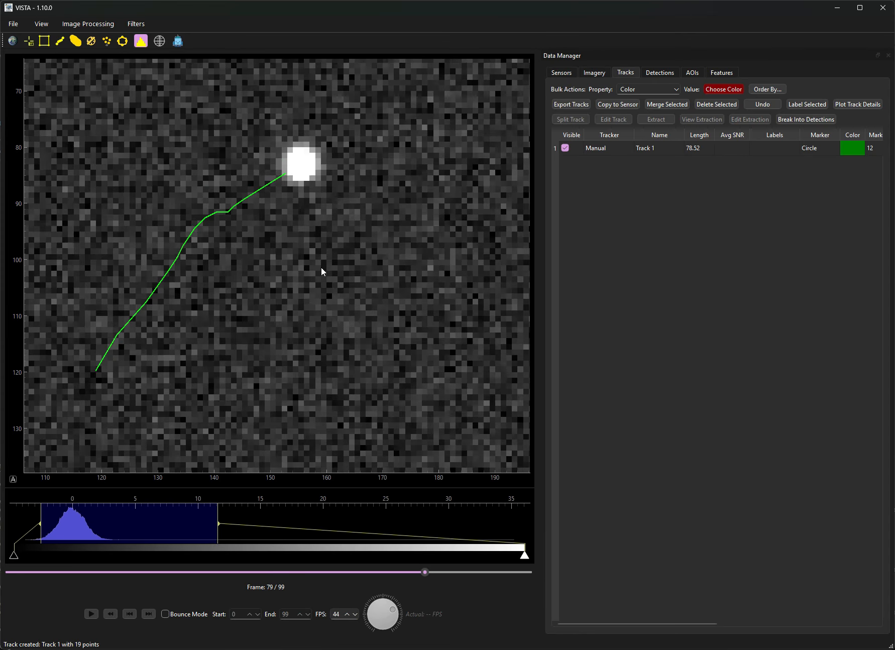
{"action": "key", "text": "Left"}
{"action": "key", "text": "Left"}
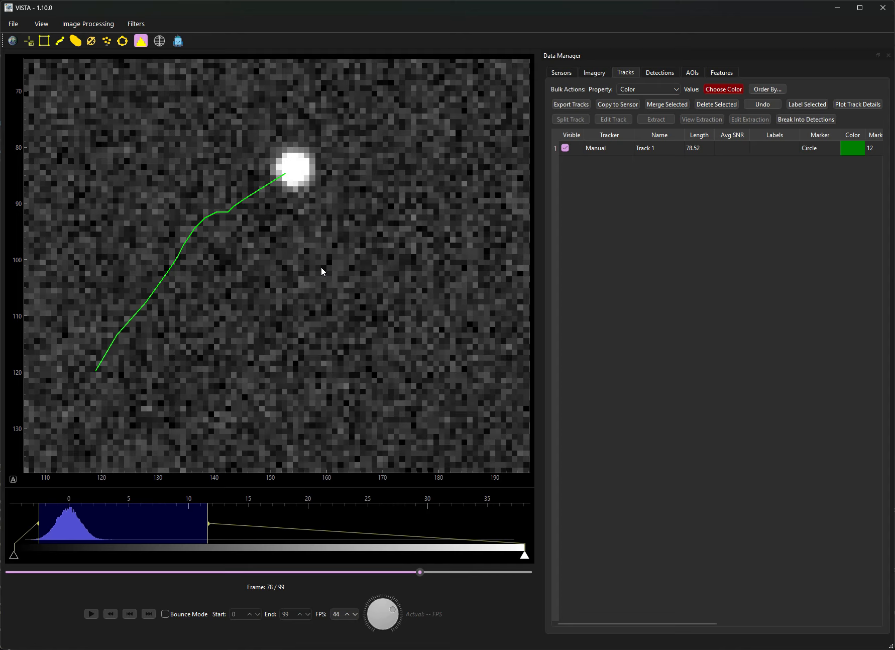
{"action": "key", "text": "Right"}
{"action": "key", "text": "Right"}
{"action": "key", "text": "Right"}
{"action": "key", "text": "Right"}
{"action": "key", "text": "Left"}
{"action": "key", "text": "Left"}
{"action": "key", "text": "Left"}
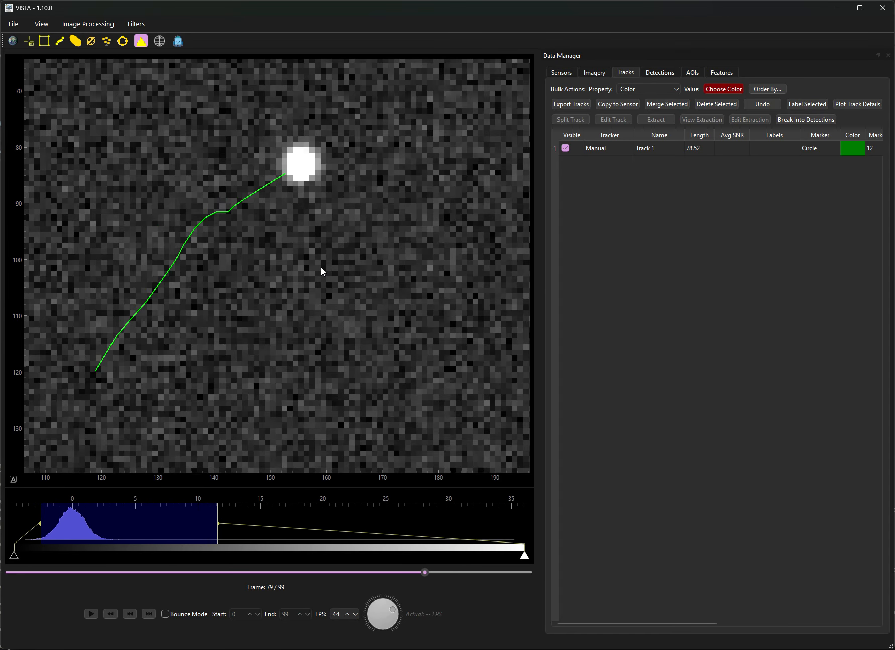
{"action": "key", "text": "Left"}
{"action": "key", "text": "Right"}
{"action": "key", "text": "Right"}
{"action": "key", "text": "Right"}
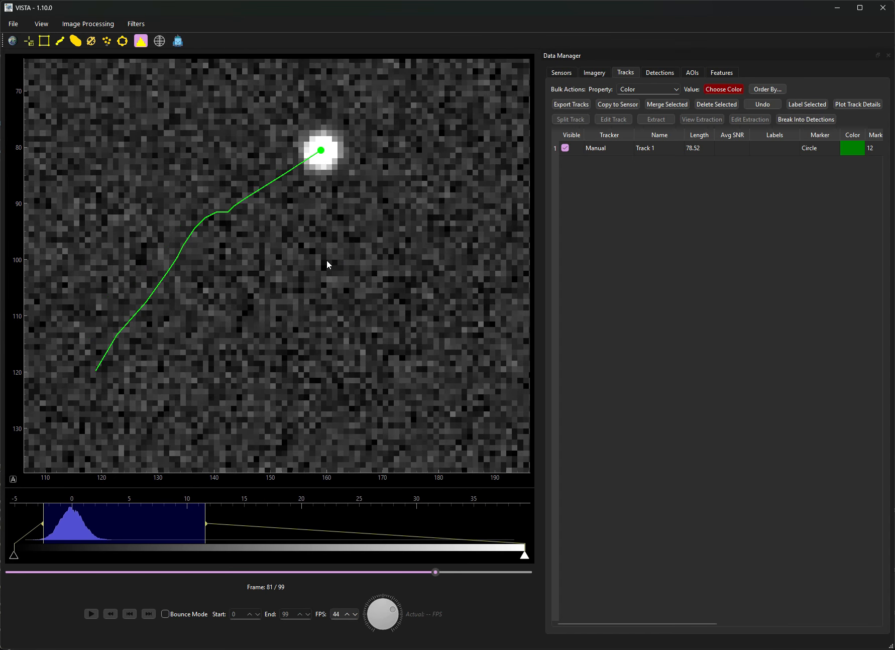
{"action": "key", "text": "Left"}
{"action": "key", "text": "Right"}
{"action": "key", "text": "Right"}
{"action": "key", "text": "Right"}
{"action": "key", "text": "Right"}
{"action": "key", "text": "Right"}
{"action": "key", "text": "Right"}
{"action": "key", "text": "Right"}
{"action": "key", "text": "Right"}
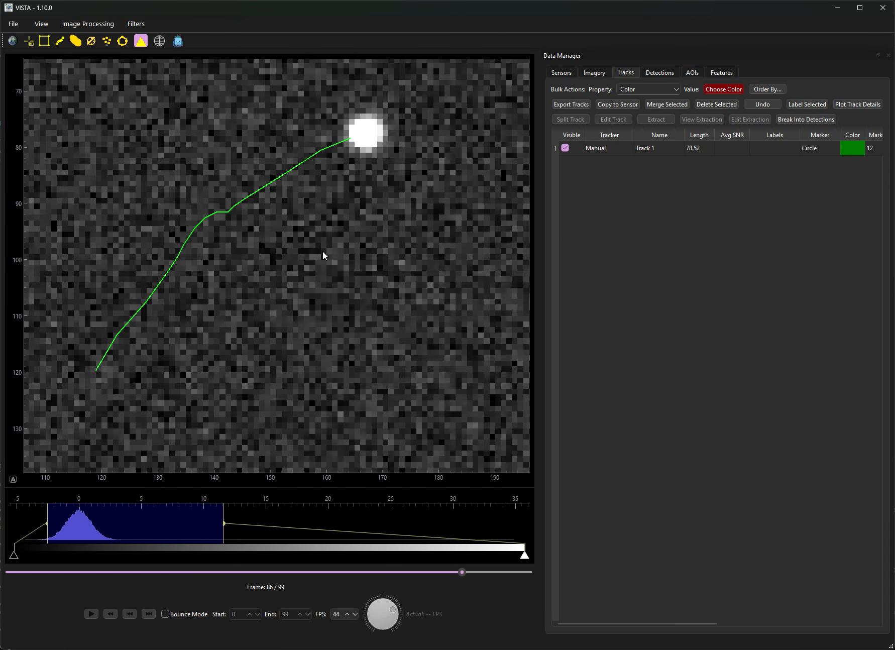
{"action": "key", "text": "Left"}
{"action": "key", "text": "Left"}
{"action": "key", "text": "Left"}
{"action": "key", "text": "Left"}
{"action": "key", "text": "Left"}
{"action": "key", "text": "Left"}
{"action": "key", "text": "Left"}
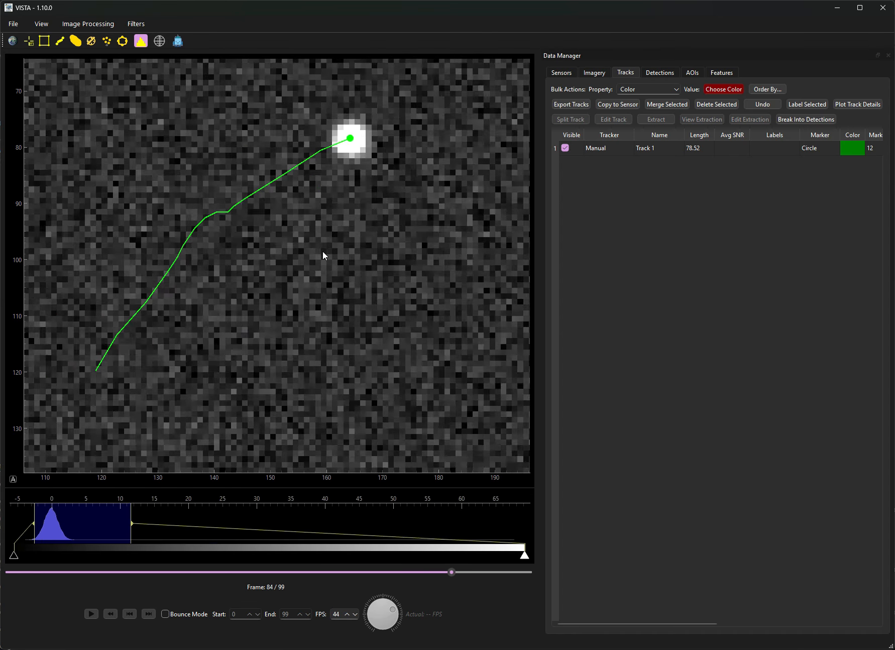
{"action": "key", "text": "Left"}
{"action": "key", "text": "Right"}
{"action": "key", "text": "Right"}
{"action": "key", "text": "Right"}
{"action": "key", "text": "Right"}
{"action": "key", "text": "Left"}
{"action": "key", "text": "Left"}
{"action": "key", "text": "Left"}
{"action": "key", "text": "Left"}
{"action": "key", "text": "Left"}
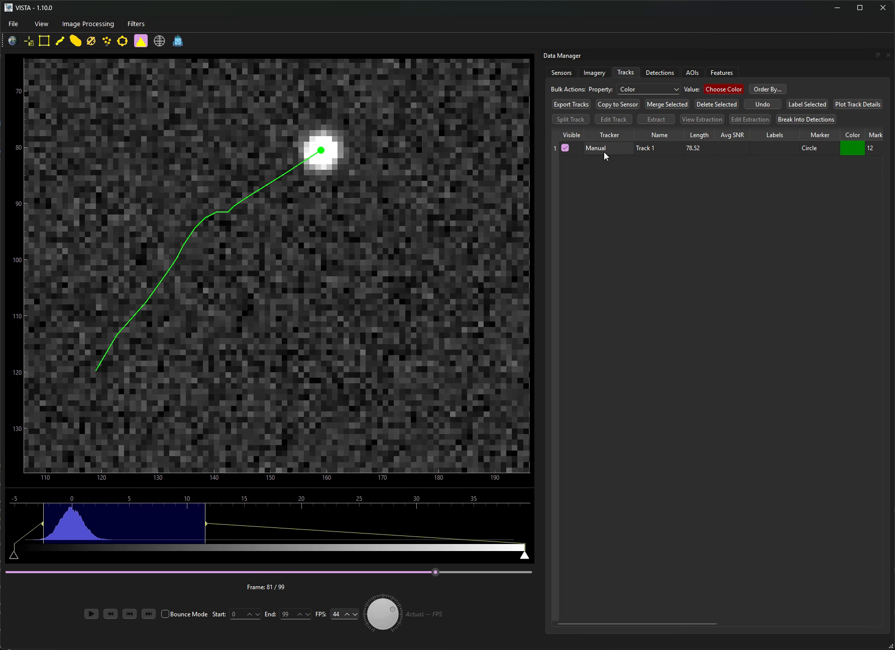
{"action": "key", "text": "Right"}
{"action": "key", "text": "Right"}
Fill in the missing frames of the manual track with the Track Interpolator, using the quadratic method
{"action": "left_click", "coordinate": [600, 149]}
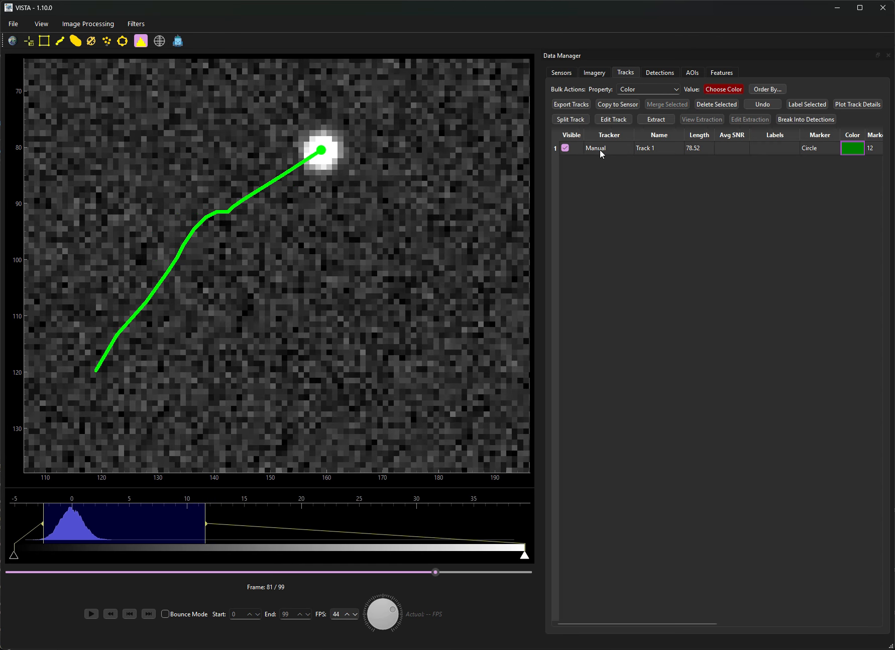
{"action": "left_click", "coordinate": [140, 24]}
{"action": "mouse_move", "coordinate": [158, 38]}
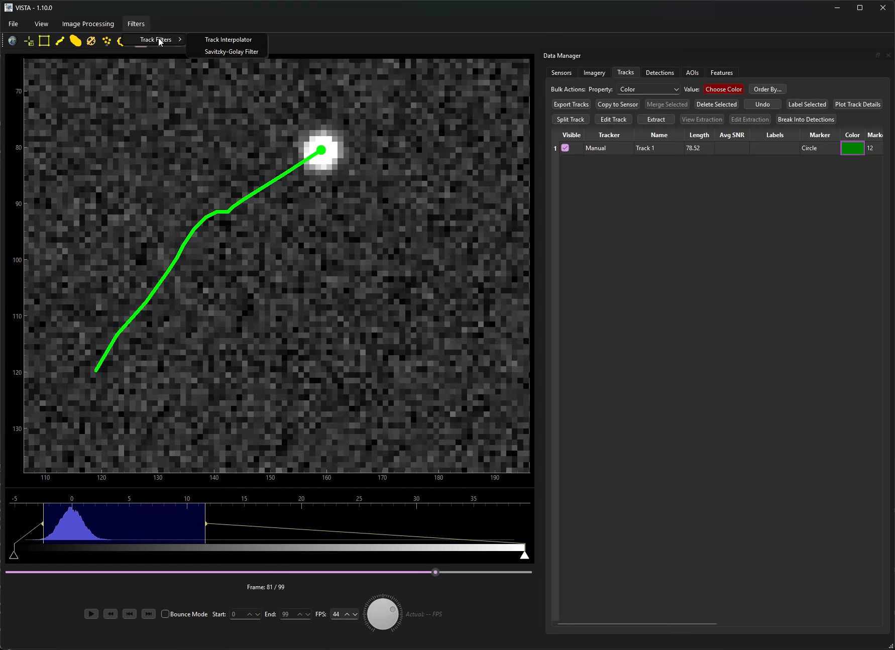
{"action": "left_click", "coordinate": [234, 39]}
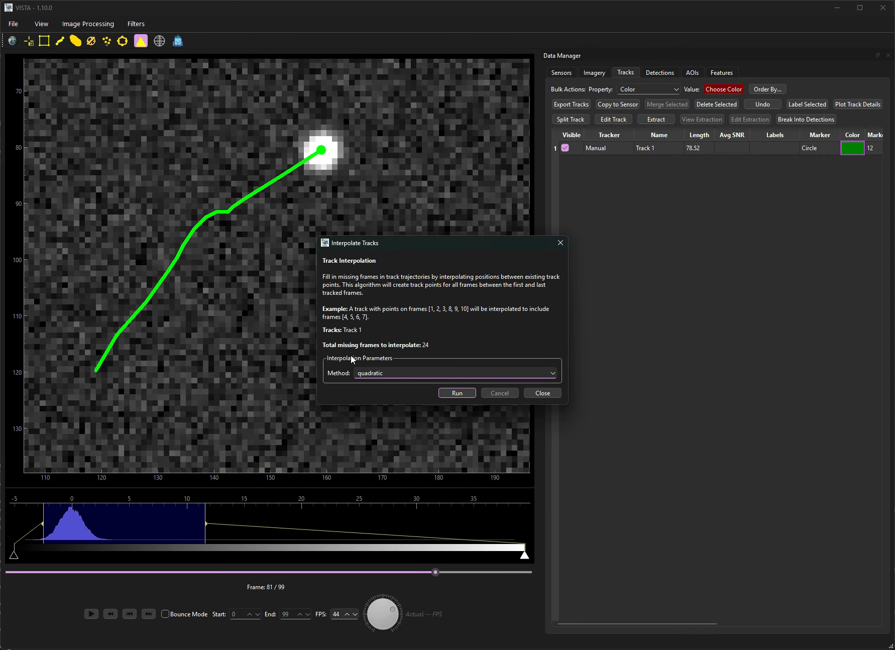
{"action": "left_click", "coordinate": [391, 372]}
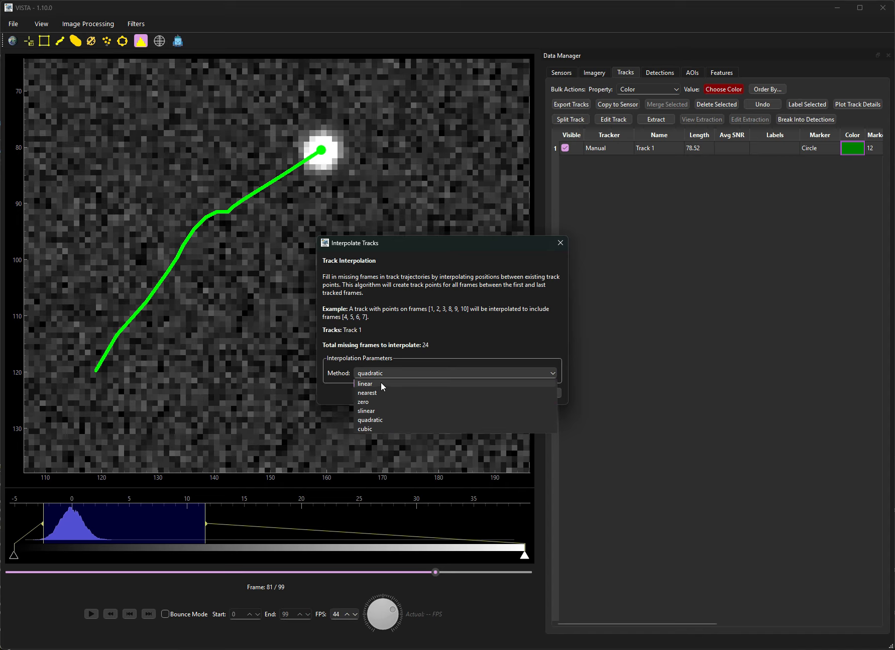
{"action": "left_click", "coordinate": [444, 398]}
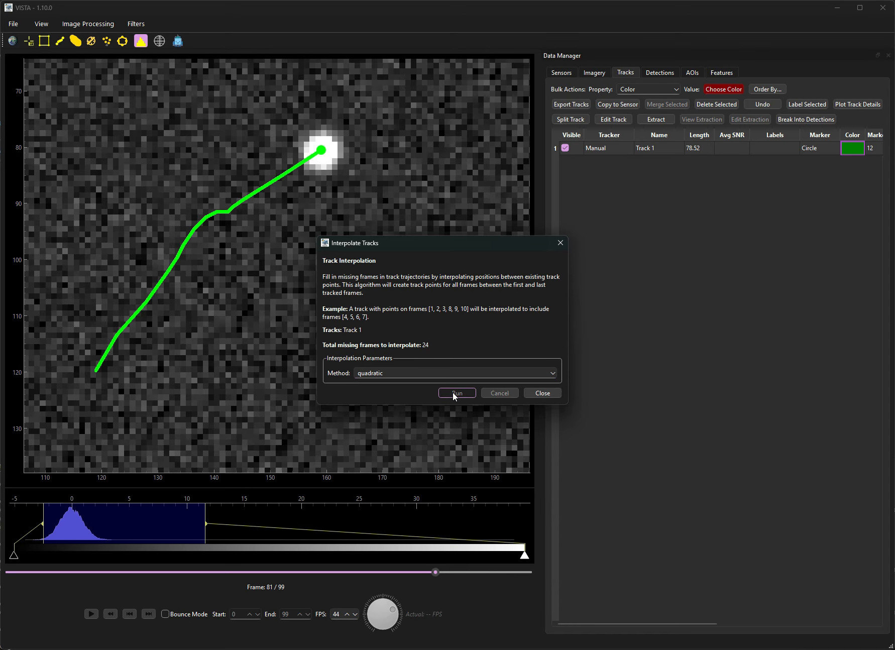
{"action": "left_click", "coordinate": [452, 391]}
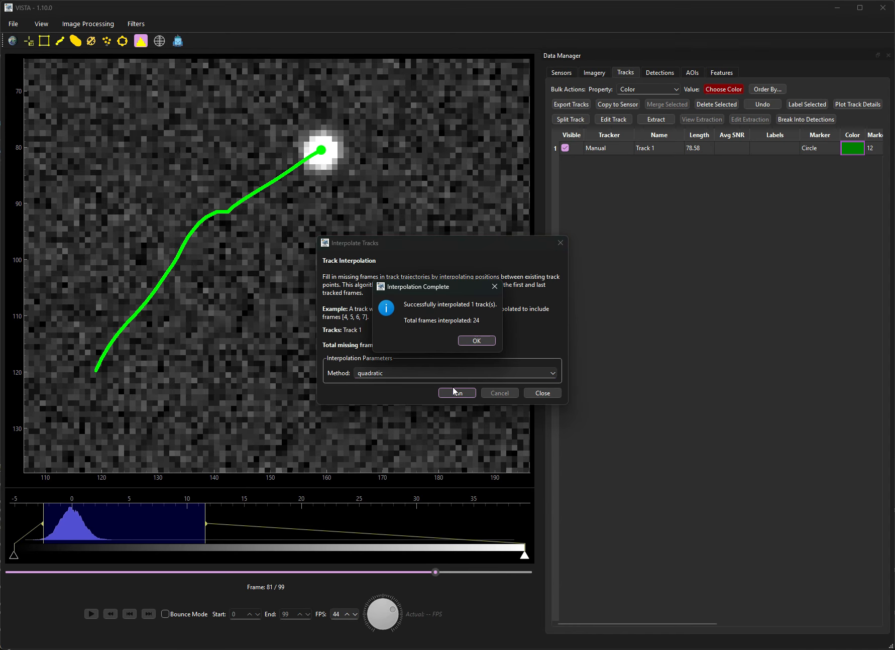
{"action": "left_click", "coordinate": [478, 340]}
{"action": "left_click", "coordinate": [541, 392]}
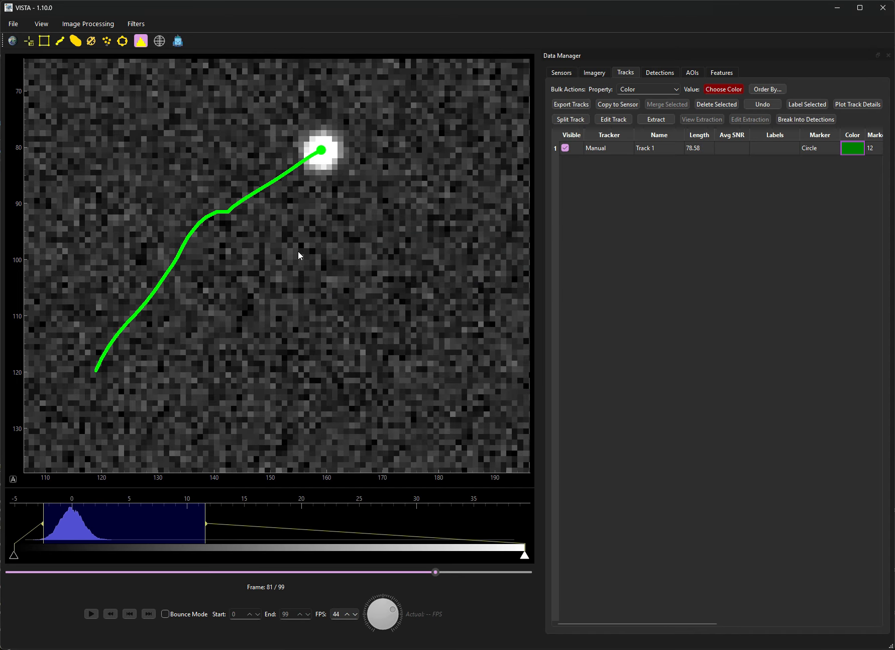
Step through the frames from 81 back to the track's start and forward again to examine the interpolated track points
{"action": "key", "text": "Left"}
{"action": "key", "text": "Left"}
{"action": "key", "text": "Left"}
{"action": "key", "text": "Left"}
{"action": "key", "text": "Left"}
{"action": "key", "text": "Left"}
{"action": "key", "text": "Left"}
{"action": "key", "text": "Left"}
{"action": "key", "text": "Left"}
{"action": "key", "text": "Left"}
{"action": "key", "text": "Left"}
{"action": "key", "text": "Left"}
{"action": "key", "text": "Left"}
{"action": "key", "text": "Left"}
{"action": "key", "text": "Left"}
{"action": "key", "text": "Left"}
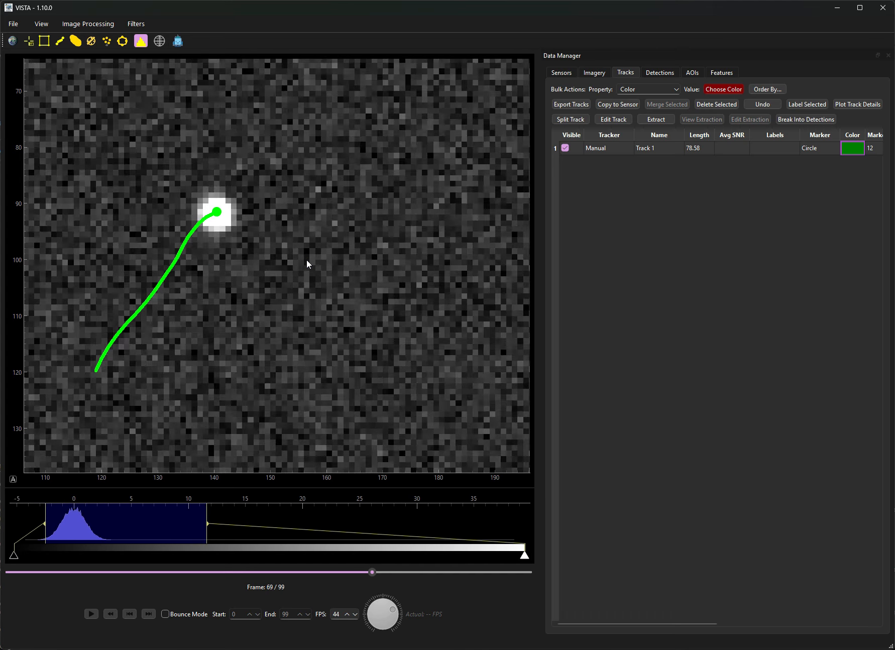
{"action": "key", "text": "Left"}
{"action": "key", "text": "Left"}
{"action": "key", "text": "Left"}
{"action": "key", "text": "Left"}
{"action": "key", "text": "Left"}
{"action": "key", "text": "Left"}
{"action": "key", "text": "Left"}
{"action": "key", "text": "Left"}
{"action": "key", "text": "Left"}
{"action": "key", "text": "Left"}
{"action": "key", "text": "Left"}
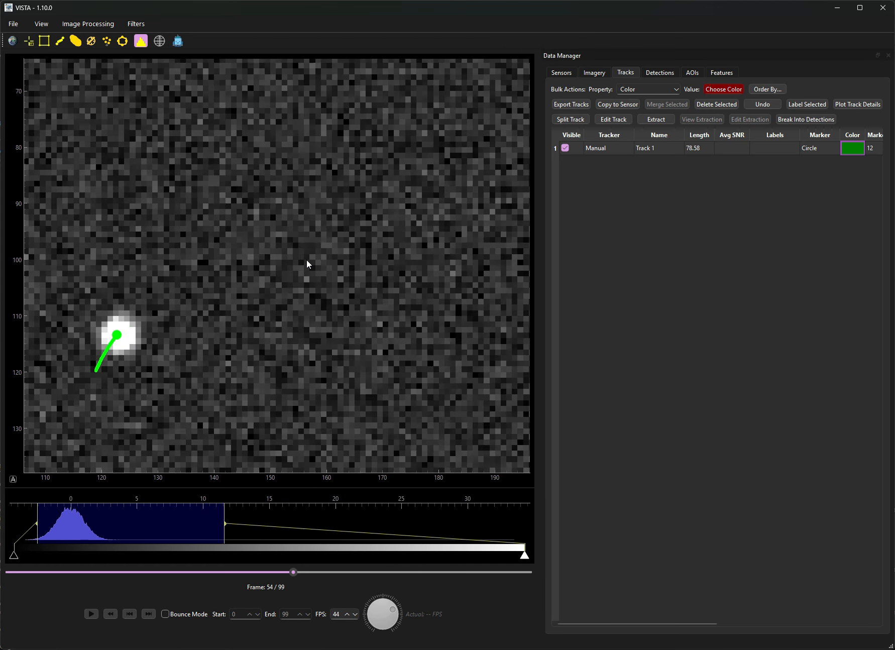
{"action": "key", "text": "Right"}
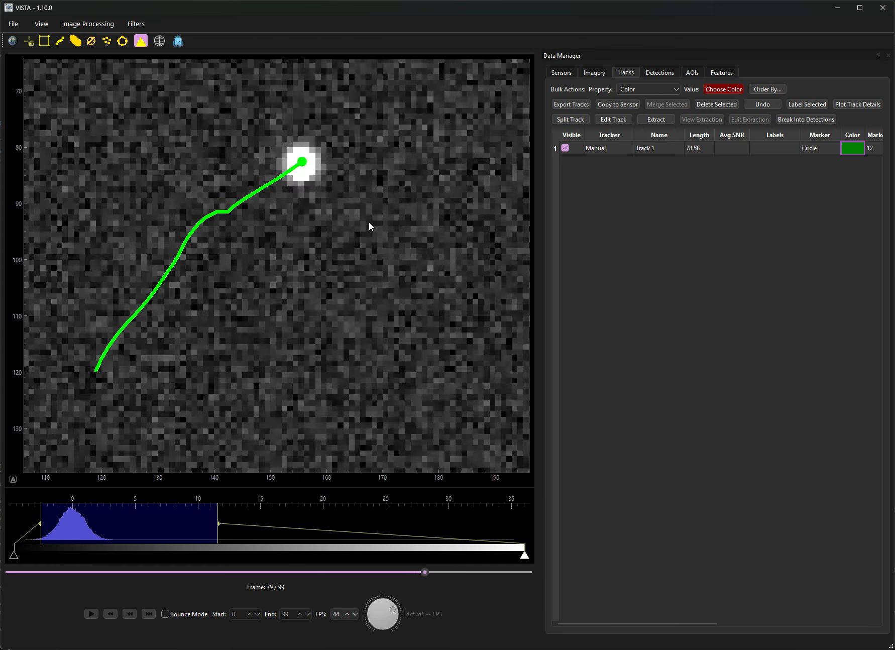
{"action": "key", "text": "Left"}
{"action": "key", "text": "Left"}
{"action": "key", "text": "Left"}
{"action": "key", "text": "Left"}
{"action": "key", "text": "Left"}
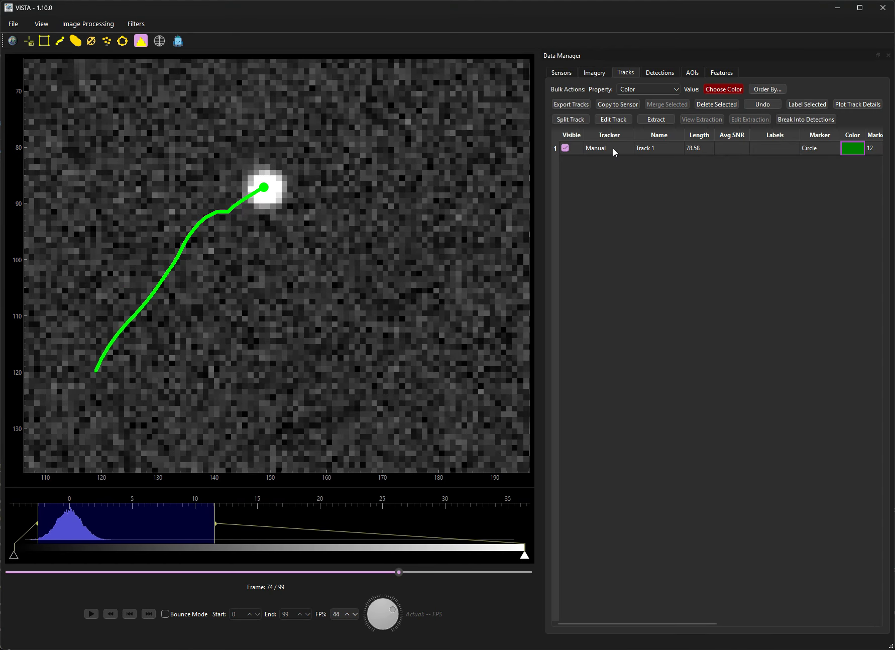
Delete the interpolated manual track
{"action": "key", "text": "Delete"}
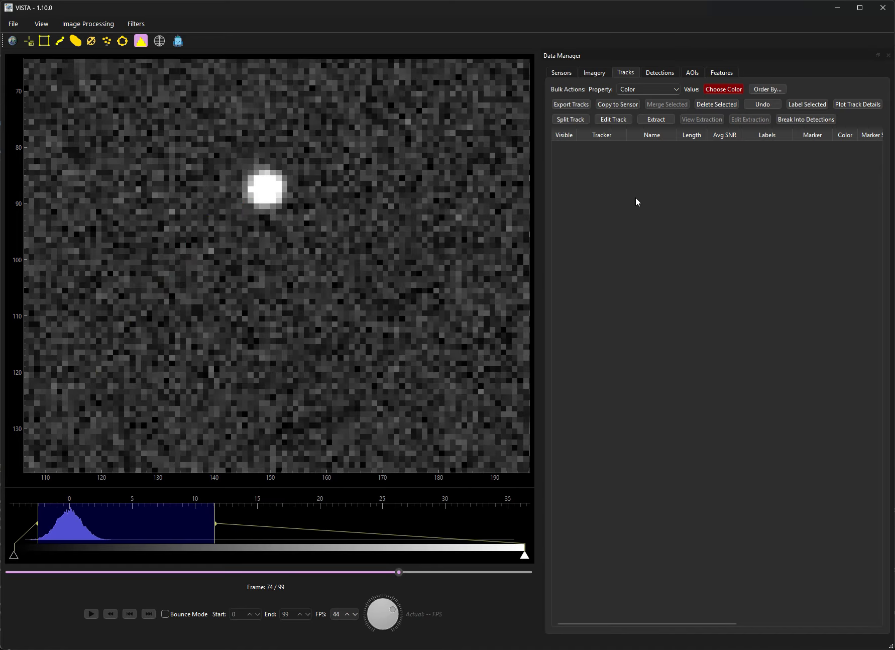
Start creating detections manually with Verbatim point selection and mark the three bright targets in frame 74
{"action": "left_click", "coordinate": [74, 41]}
{"action": "left_click_drag", "start_coordinate": [340, 189], "coordinate": [530, 199]}
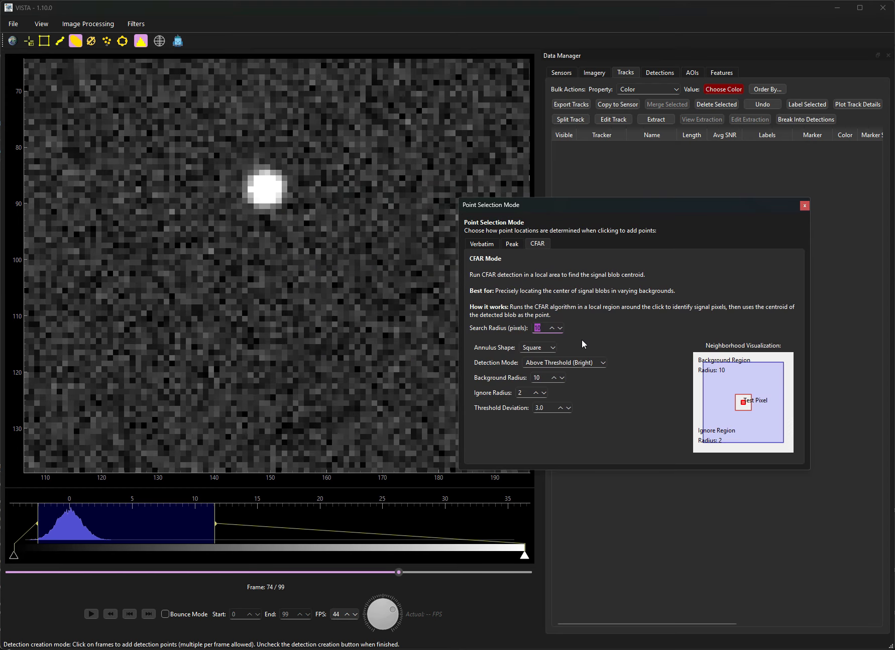
{"action": "left_click", "coordinate": [482, 240]}
{"action": "scroll", "coordinate": [313, 202], "scroll_direction": "down", "scroll_amount": 8}
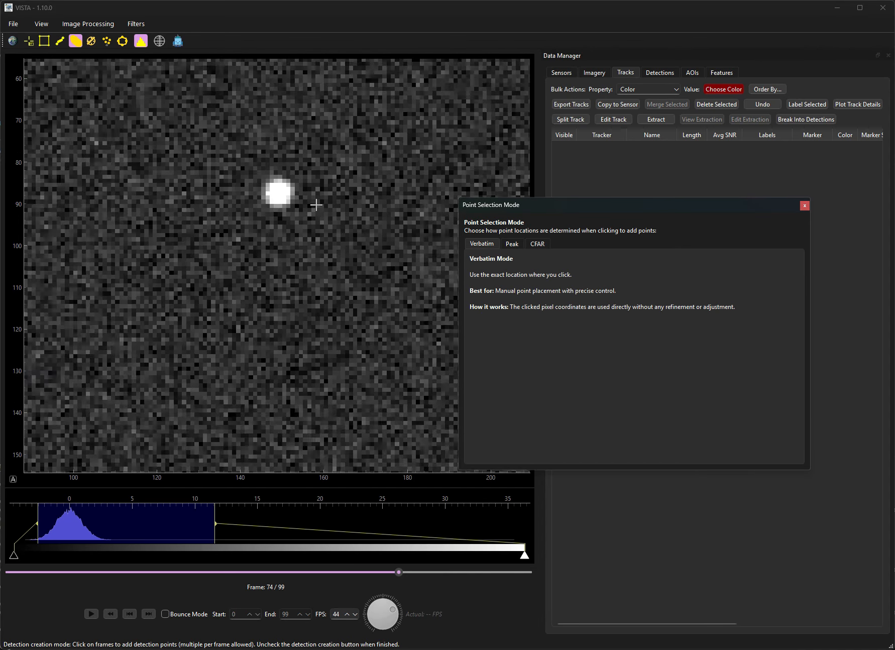
{"action": "left_click_drag", "start_coordinate": [166, 246], "coordinate": [192, 230]}
{"action": "left_click", "coordinate": [123, 266]}
{"action": "left_click", "coordinate": [124, 265]}
{"action": "left_click", "coordinate": [124, 265]}
{"action": "left_click", "coordinate": [130, 219]}
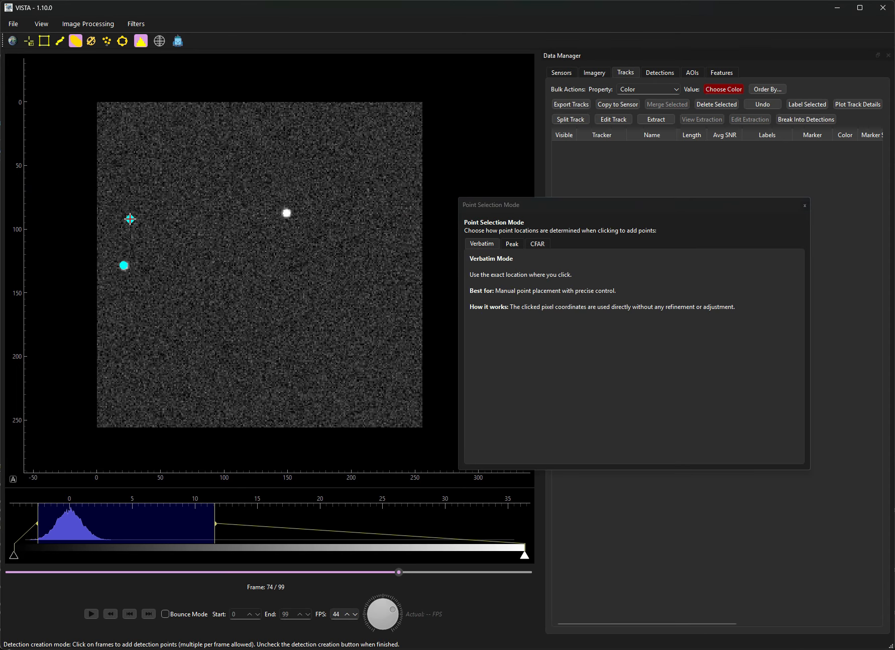
{"action": "left_click", "coordinate": [286, 213]}
Mark the same three bright targets as detections in frames 75 and 78
{"action": "key", "text": "Right"}
{"action": "left_click", "coordinate": [131, 221]}
{"action": "left_click", "coordinate": [124, 264]}
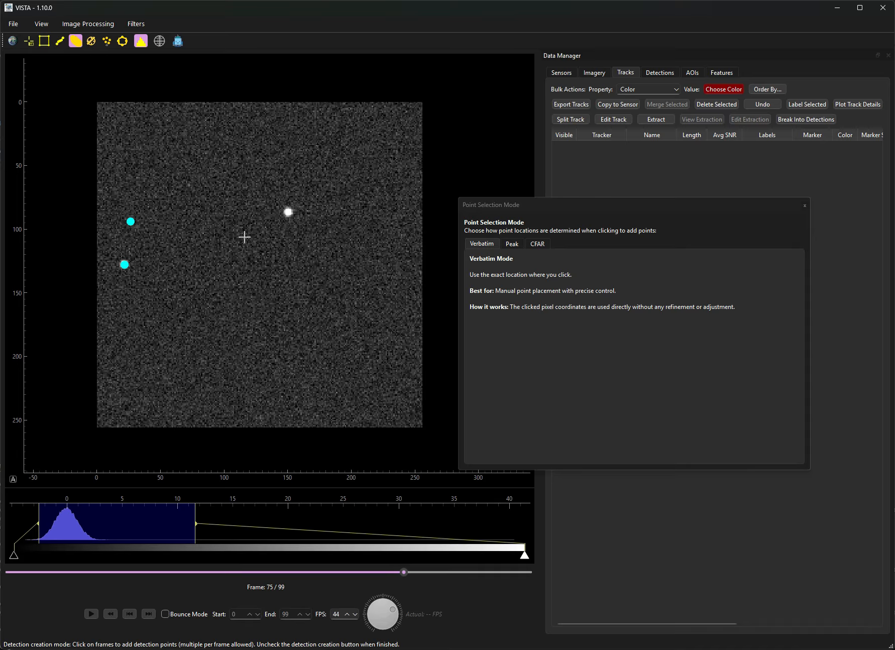
{"action": "left_click", "coordinate": [289, 211]}
{"action": "key", "text": "Right"}
{"action": "key", "text": "Right"}
{"action": "key", "text": "Right"}
{"action": "left_click", "coordinate": [126, 231]}
{"action": "left_click", "coordinate": [125, 257]}
{"action": "left_click", "coordinate": [294, 208]}
Add detection points on the targets in frames 80 and 82, including the two close together near the image's left edge
{"action": "key", "text": "Right"}
{"action": "key", "text": "Right"}
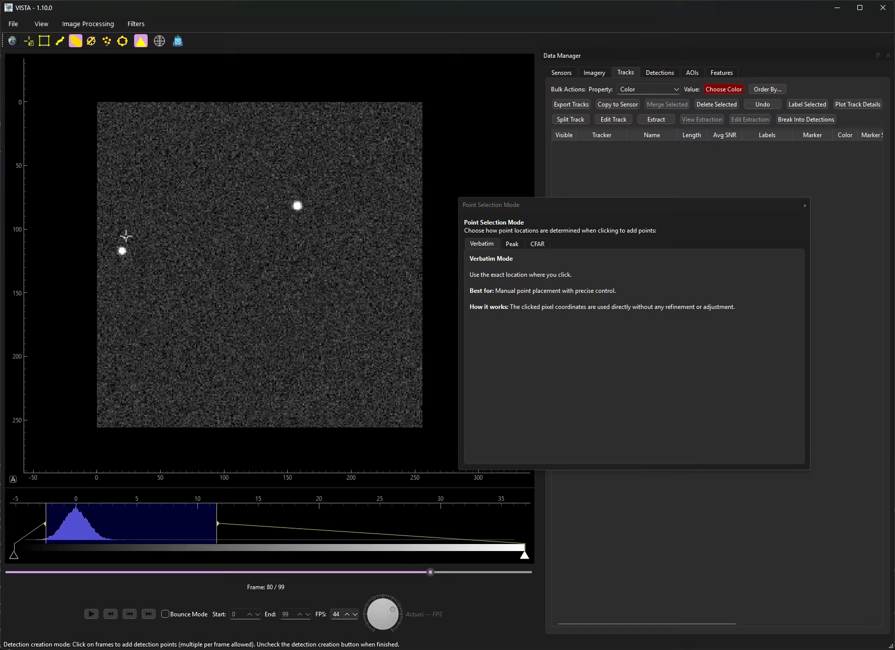
{"action": "left_click", "coordinate": [125, 236]}
{"action": "left_click", "coordinate": [125, 252]}
{"action": "key", "text": "Right"}
{"action": "key", "text": "Right"}
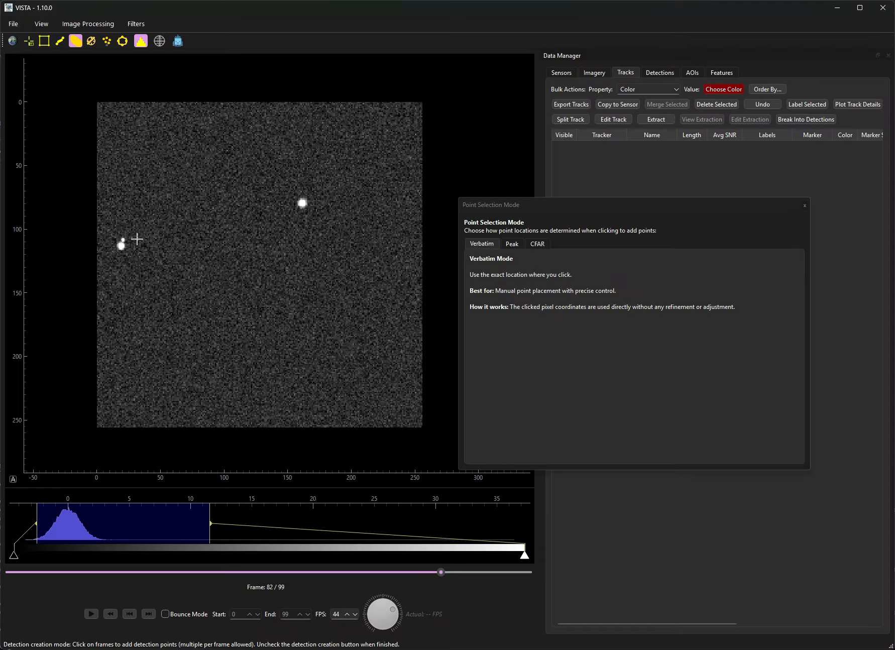
{"action": "left_click", "coordinate": [300, 203]}
{"action": "left_click", "coordinate": [121, 239]}
{"action": "scroll", "coordinate": [116, 250], "scroll_direction": "up", "scroll_amount": 3}
{"action": "left_click", "coordinate": [129, 244]}
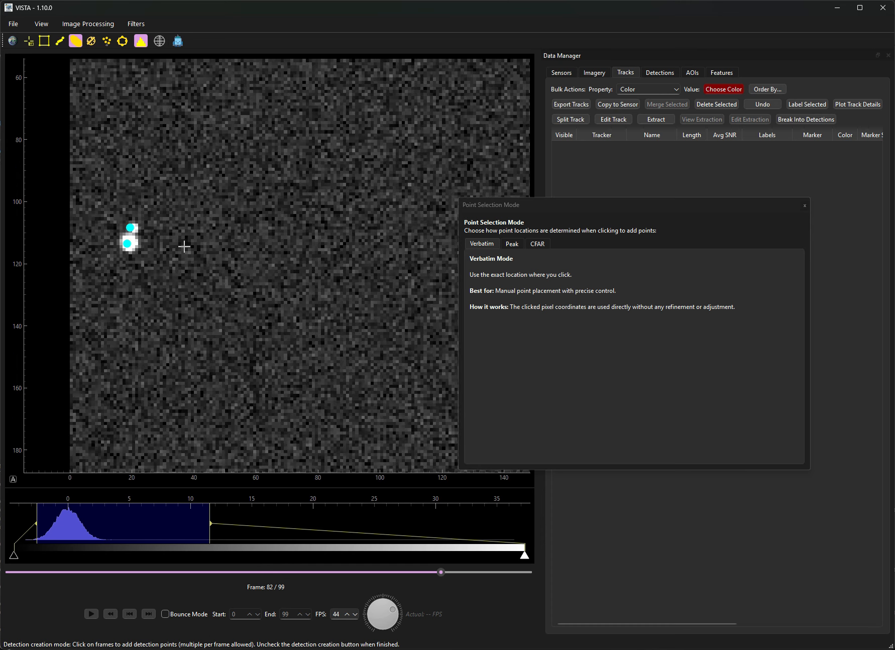
Advance to frame 84, finish the manual detection creation and show the list of detections
{"action": "key", "text": "Right"}
{"action": "key", "text": "Right"}
{"action": "scroll", "coordinate": [198, 241], "scroll_direction": "down", "scroll_amount": 6}
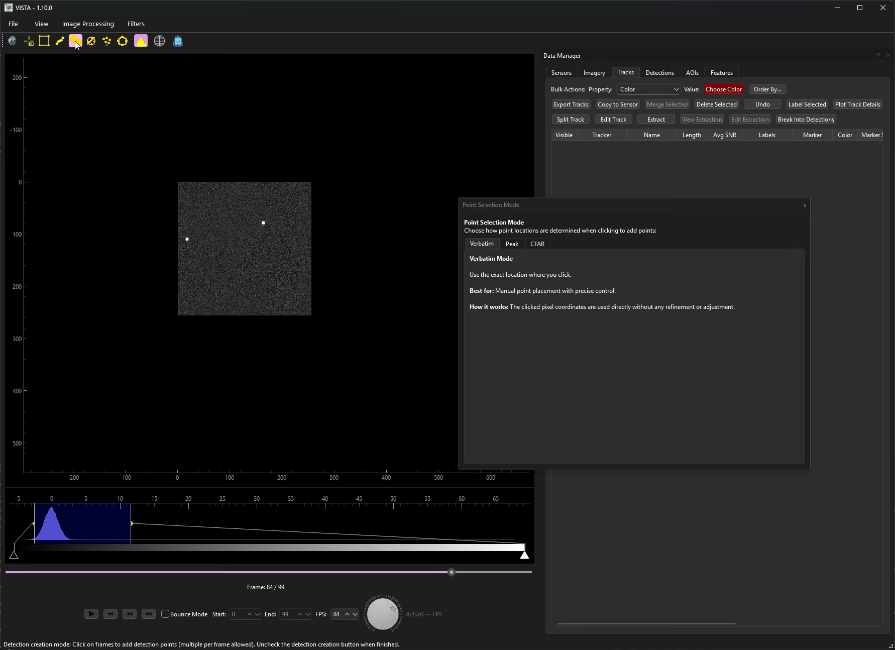
{"action": "left_click", "coordinate": [75, 42]}
{"action": "left_click", "coordinate": [659, 72]}
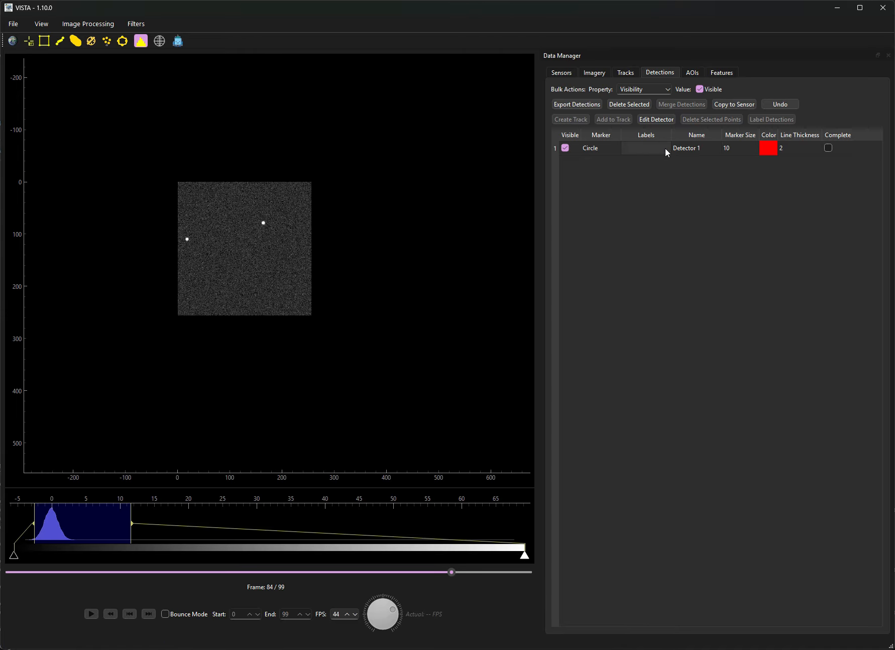
Turn the Complete display of Detector 1 on to view its points from all frames, and off again
{"action": "left_click", "coordinate": [766, 150]}
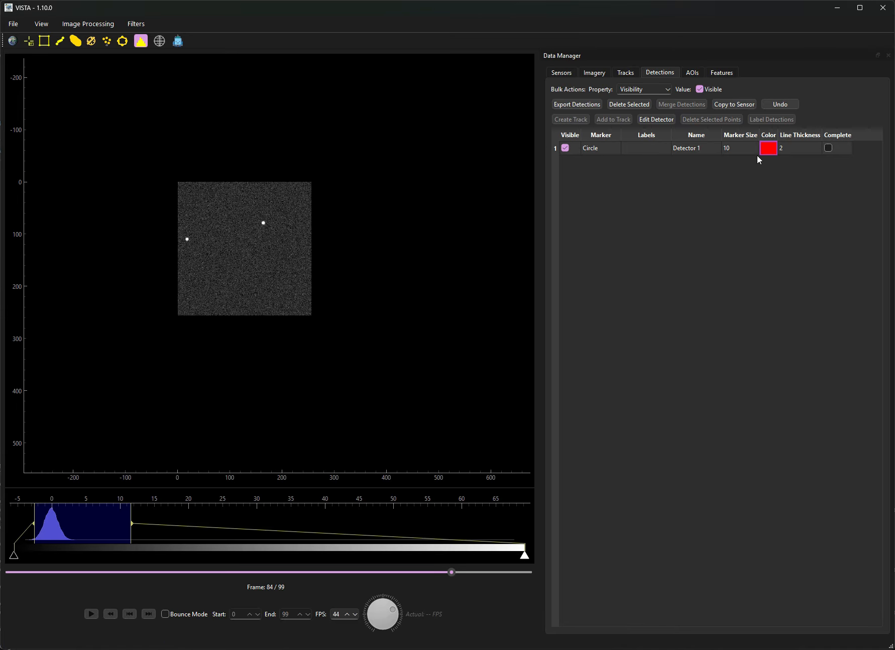
{"action": "left_click", "coordinate": [827, 148]}
{"action": "scroll", "coordinate": [223, 229], "scroll_direction": "up", "scroll_amount": 4}
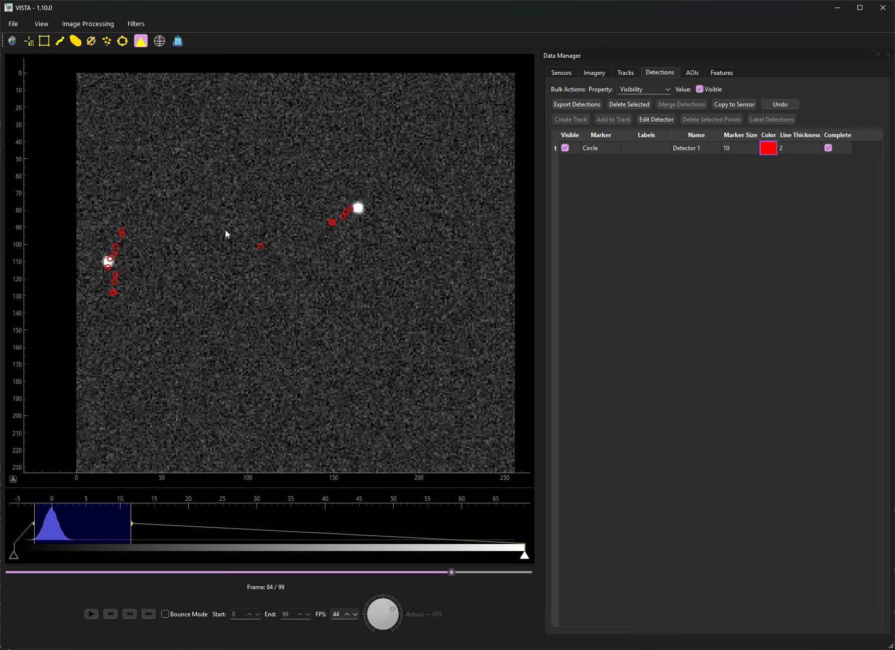
{"action": "left_click", "coordinate": [827, 147]}
Step backward and forward through the frames to examine the manual detections, ending on frame 78
{"action": "key", "text": "Left"}
{"action": "key", "text": "Left"}
{"action": "key", "text": "Left"}
{"action": "key", "text": "Left"}
{"action": "key", "text": "Left"}
{"action": "key", "text": "Left"}
{"action": "key", "text": "Left"}
{"action": "key", "text": "Left"}
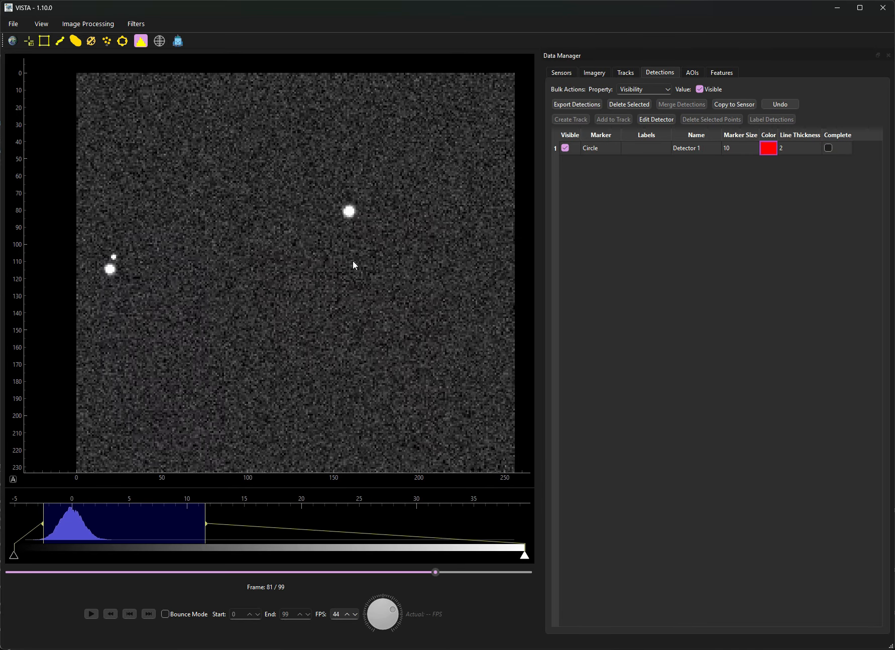
{"action": "key", "text": "Left"}
{"action": "key", "text": "Left"}
{"action": "key", "text": "Right"}
{"action": "key", "text": "Right"}
{"action": "key", "text": "Right"}
{"action": "key", "text": "Right"}
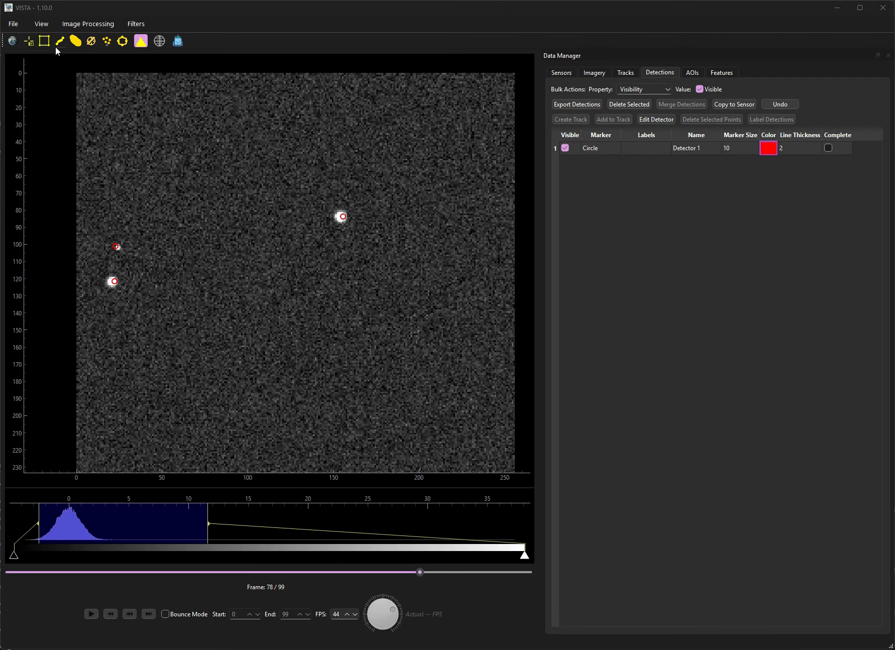
Turn on the pixel value readout and inspect the pixels in and around the large bright target in frame 78
{"action": "left_click", "coordinate": [28, 42]}
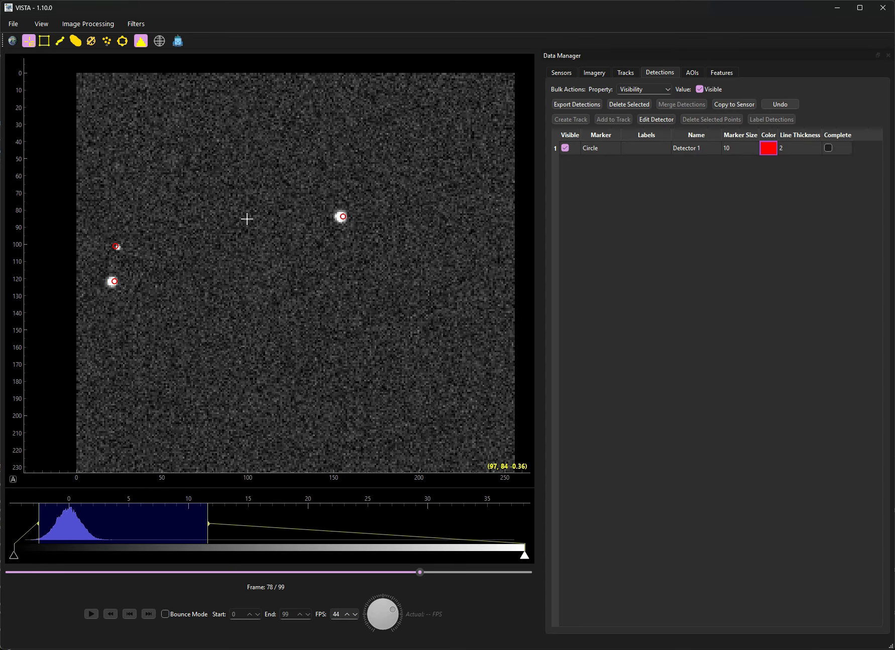
{"action": "scroll", "coordinate": [340, 217], "scroll_direction": "up", "scroll_amount": 5}
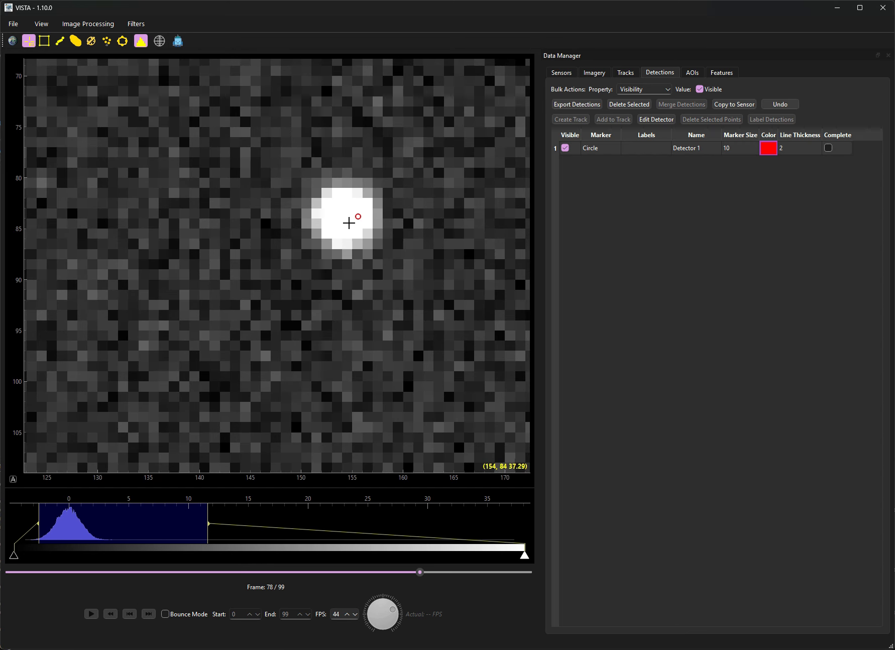
{"action": "scroll", "coordinate": [340, 219], "scroll_direction": "up", "scroll_amount": 5}
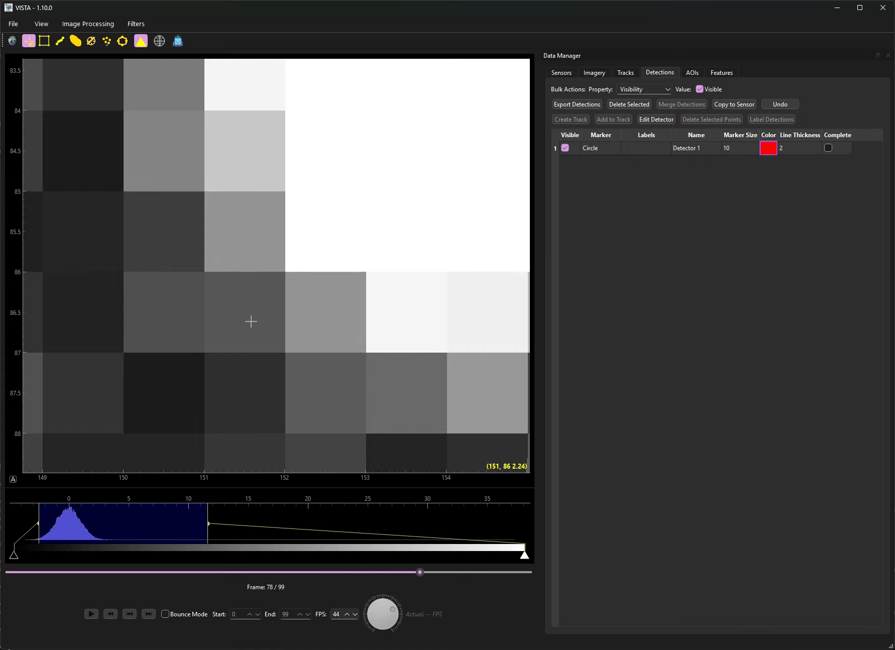
{"action": "scroll", "coordinate": [333, 390], "scroll_direction": "down", "scroll_amount": 2}
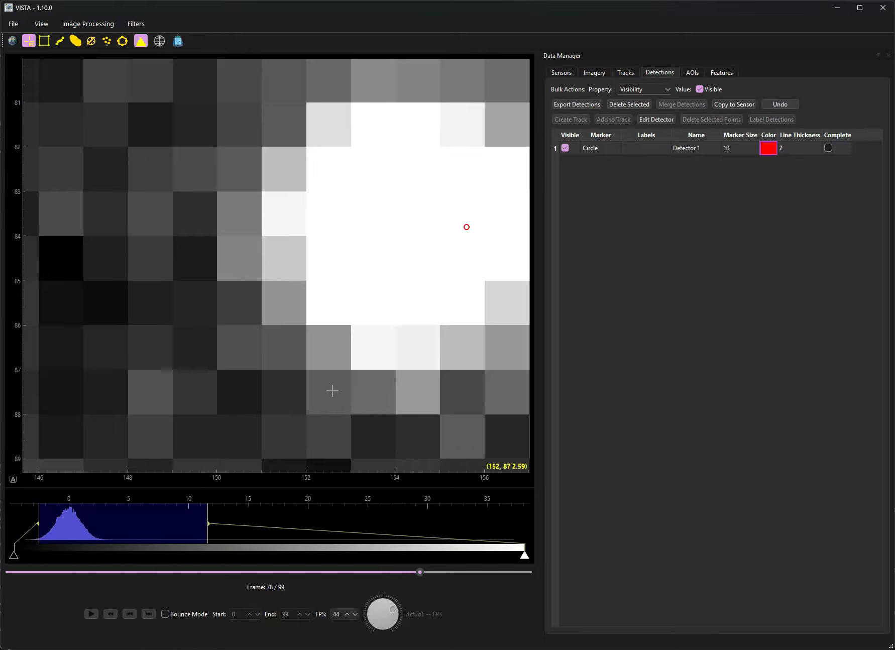
{"action": "scroll", "coordinate": [284, 427], "scroll_direction": "down", "scroll_amount": 10}
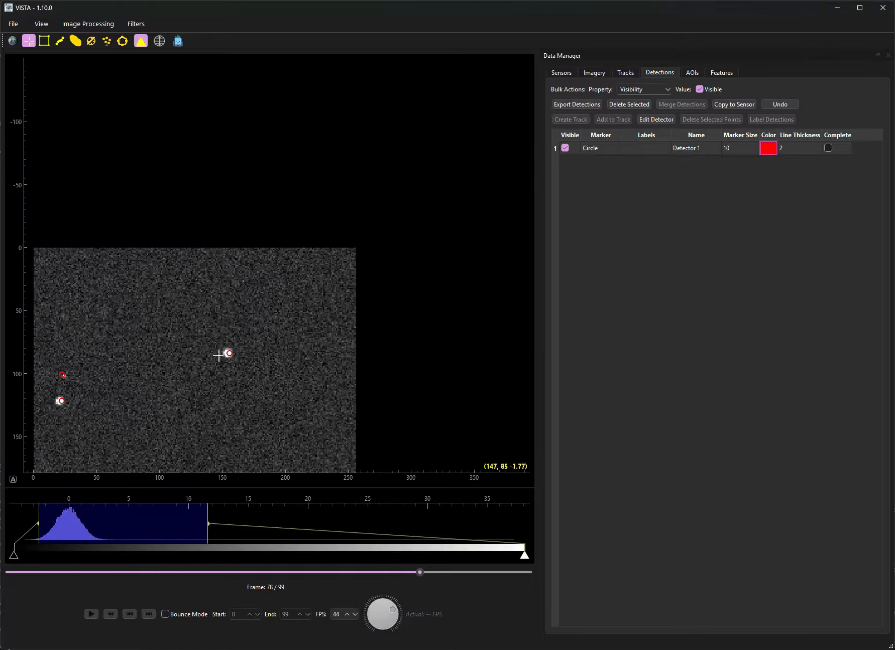
{"action": "left_click_drag", "start_coordinate": [273, 246], "coordinate": [275, 242]}
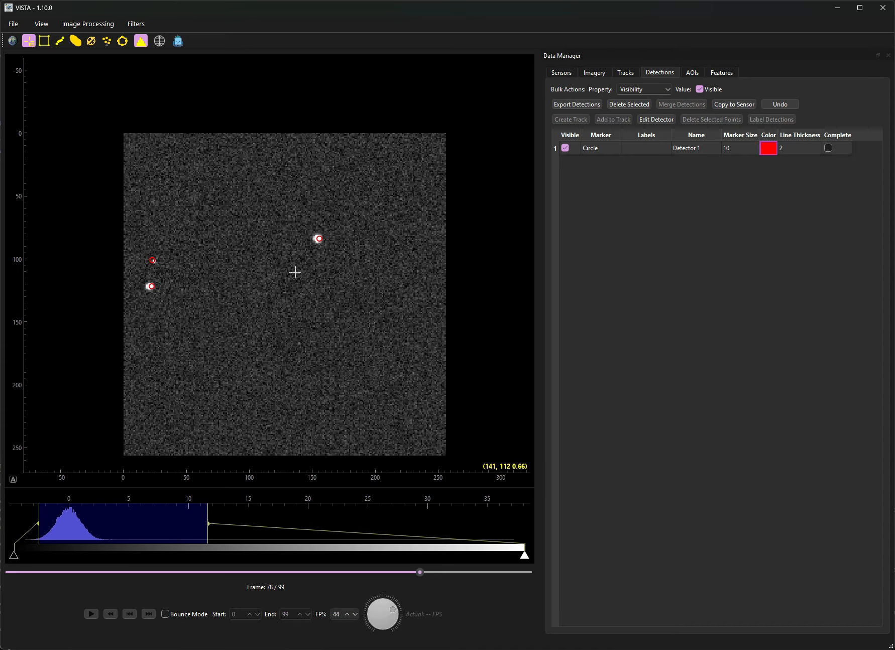
Set the hover tooltip font to green #14ff03, size 14 and Light weight in the imagery settings
{"action": "left_click", "coordinate": [13, 24]}
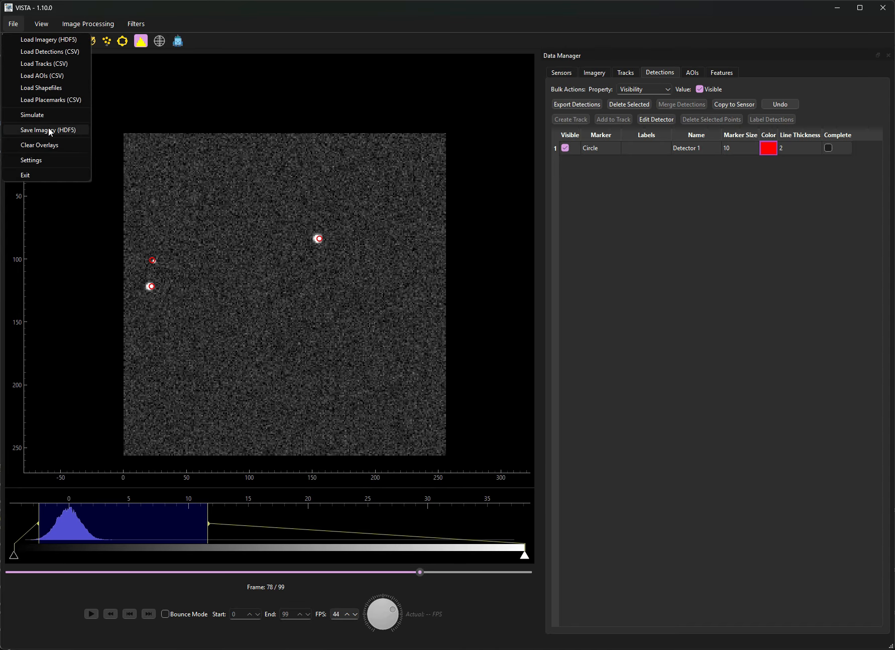
{"action": "left_click", "coordinate": [45, 158]}
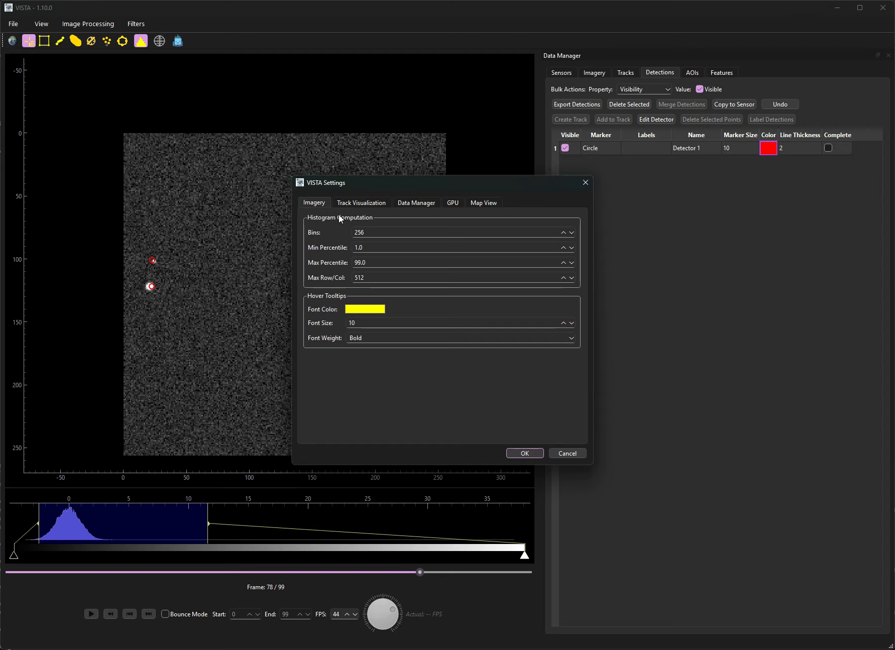
{"action": "left_click", "coordinate": [367, 309]}
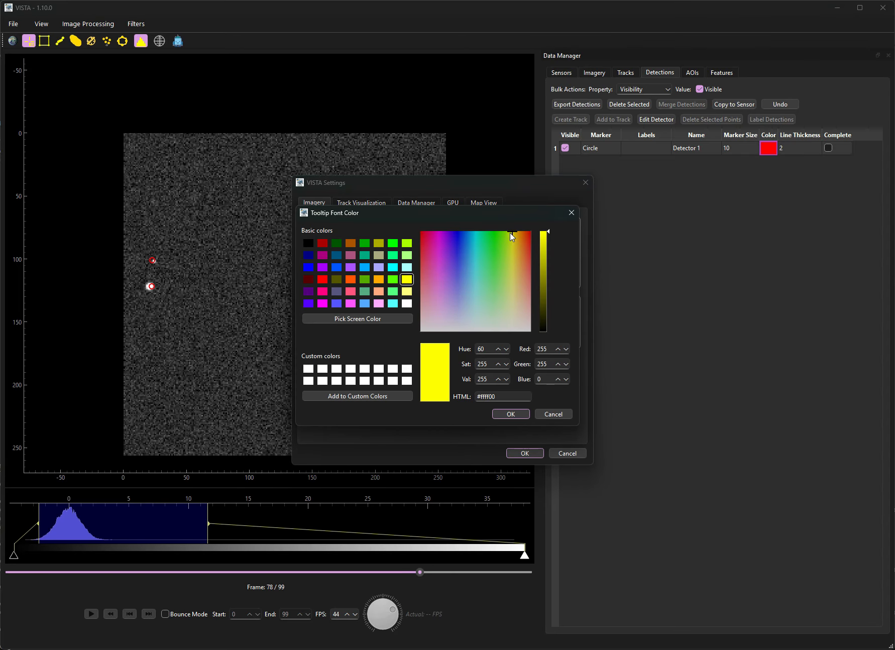
{"action": "left_click", "coordinate": [497, 234]}
{"action": "left_click", "coordinate": [516, 414]}
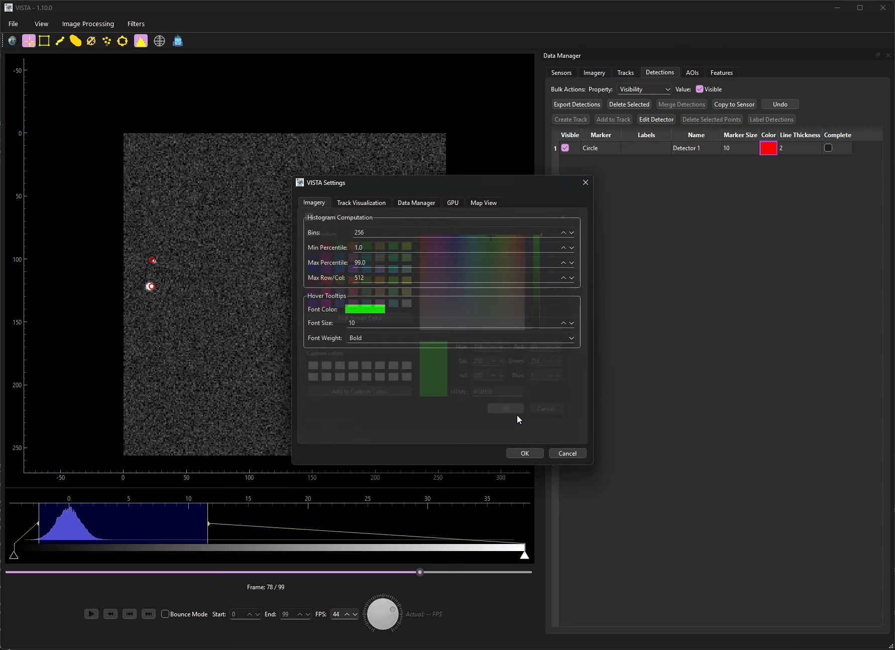
{"action": "left_click_drag", "start_coordinate": [396, 322], "coordinate": [333, 320]}
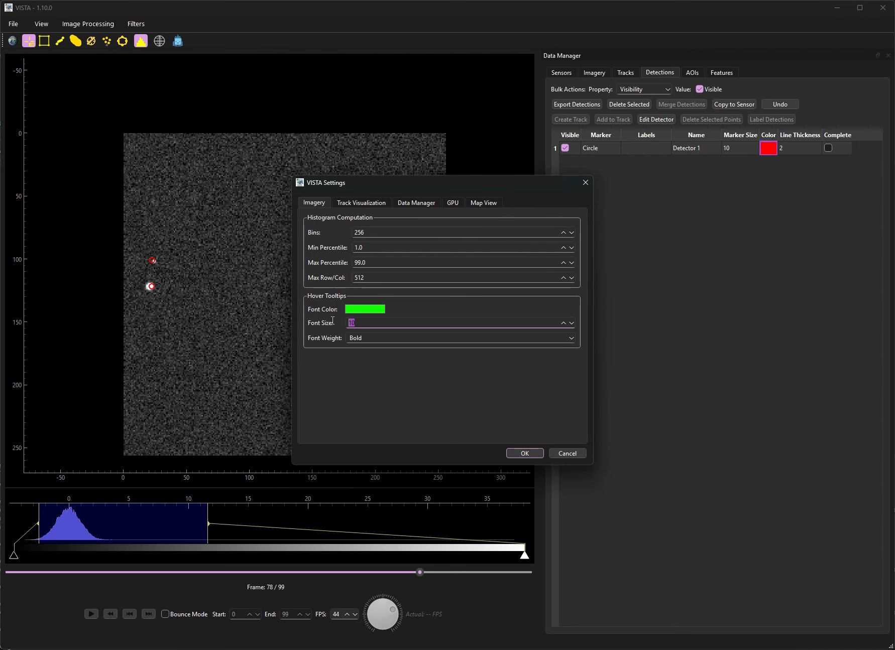
{"action": "type", "text": "14"}
{"action": "left_click", "coordinate": [385, 337]}
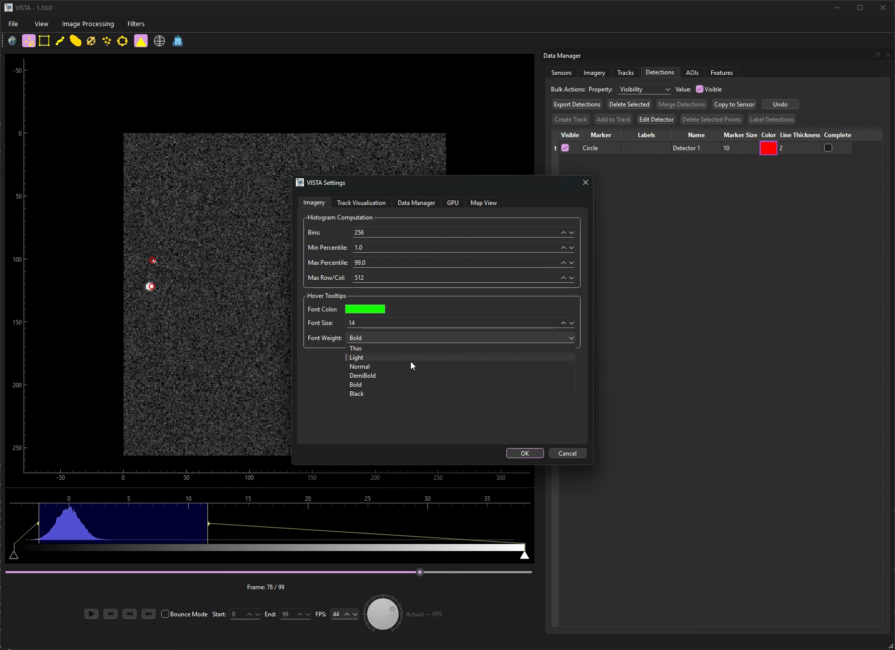
{"action": "left_click", "coordinate": [392, 366]}
{"action": "left_click", "coordinate": [525, 453]}
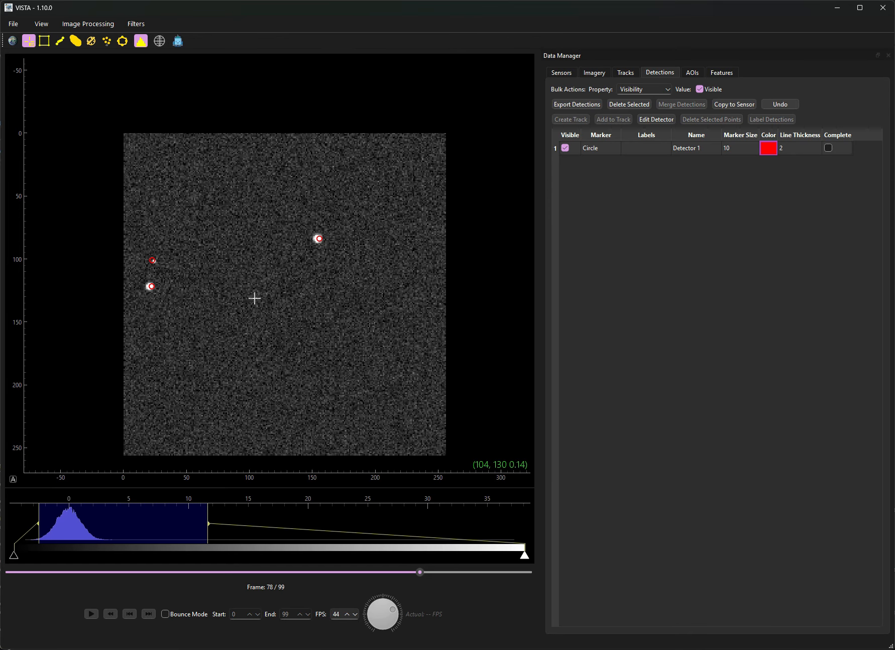
Set the hover tooltip font to yellow, size 12 and Bold weight in the imagery settings
{"action": "left_click", "coordinate": [13, 24]}
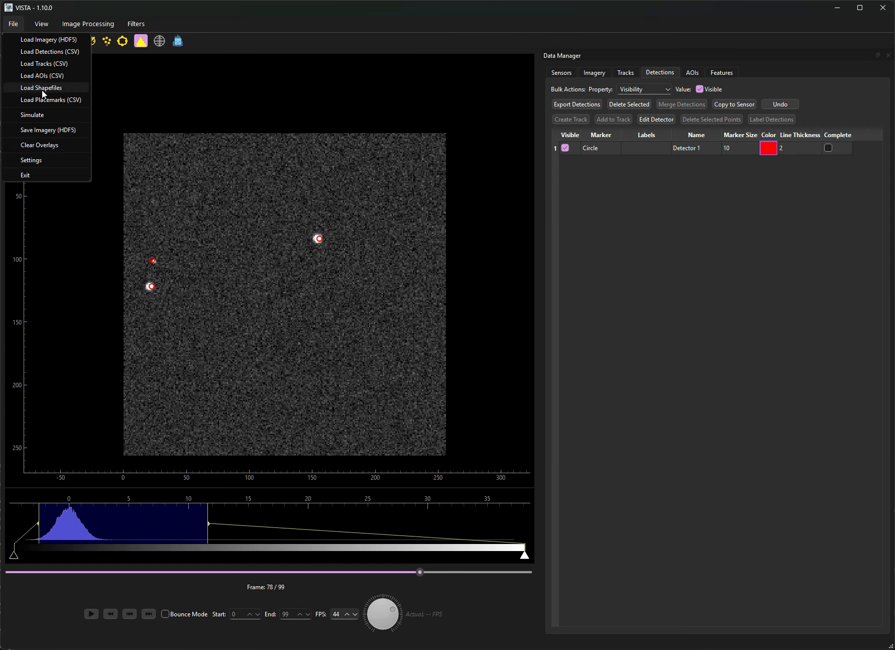
{"action": "left_click", "coordinate": [40, 157]}
{"action": "left_click", "coordinate": [376, 309]}
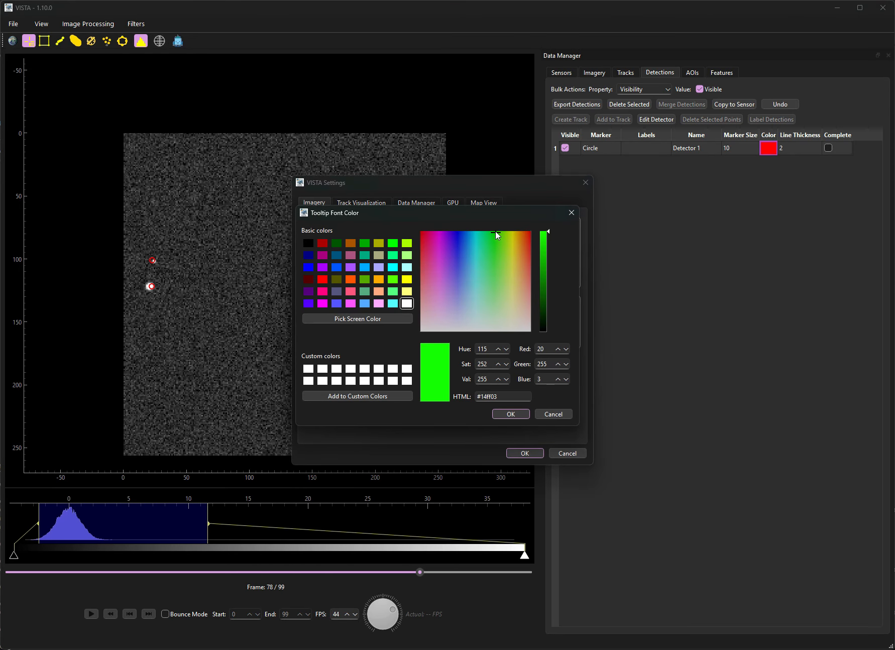
{"action": "left_click", "coordinate": [512, 232]}
{"action": "left_click_drag", "start_coordinate": [511, 232], "coordinate": [512, 235]}
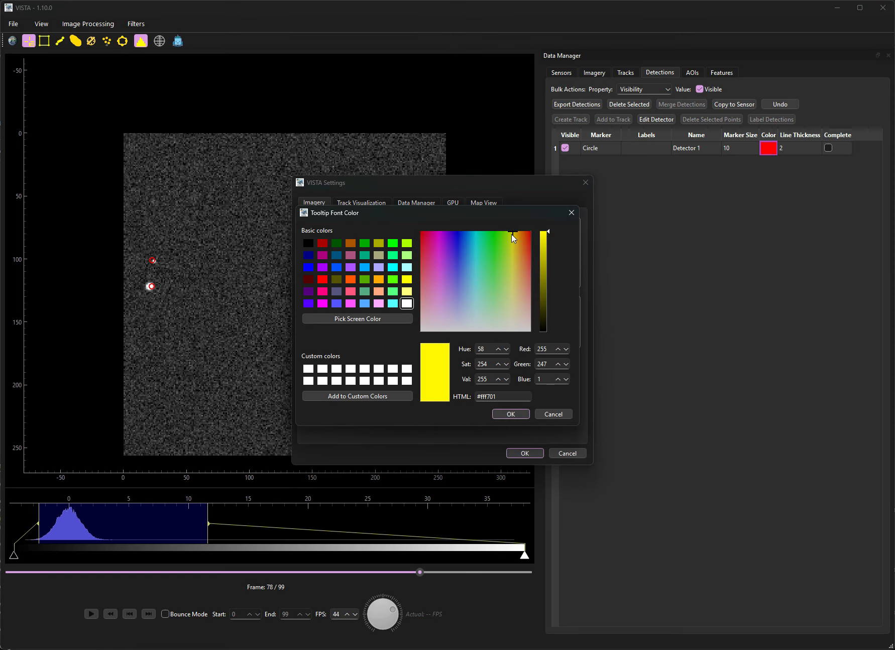
{"action": "left_click", "coordinate": [510, 414]}
{"action": "key", "text": "Tab"}
{"action": "type", "text": "10"}
{"action": "left_click", "coordinate": [387, 340]}
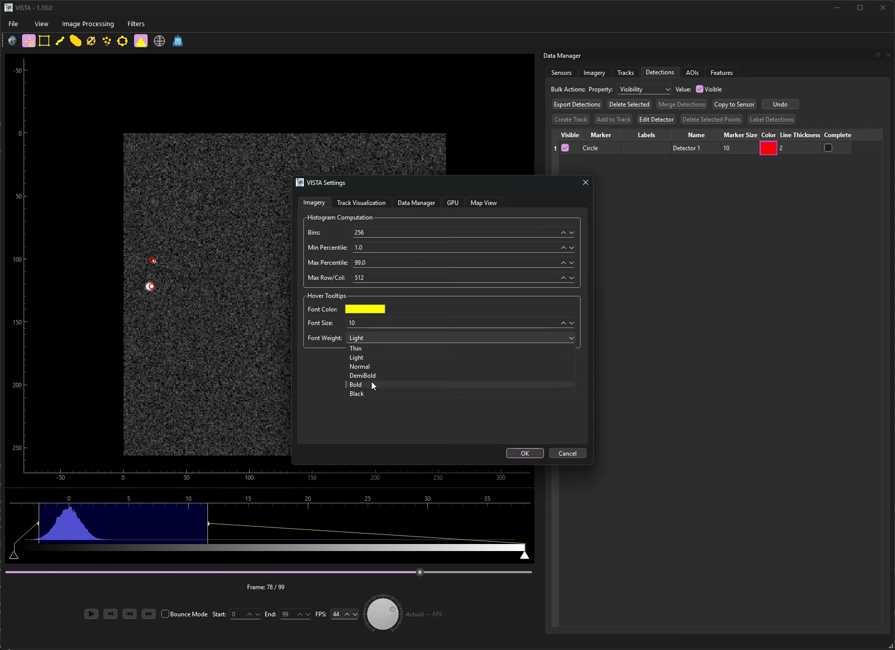
{"action": "left_click", "coordinate": [370, 383]}
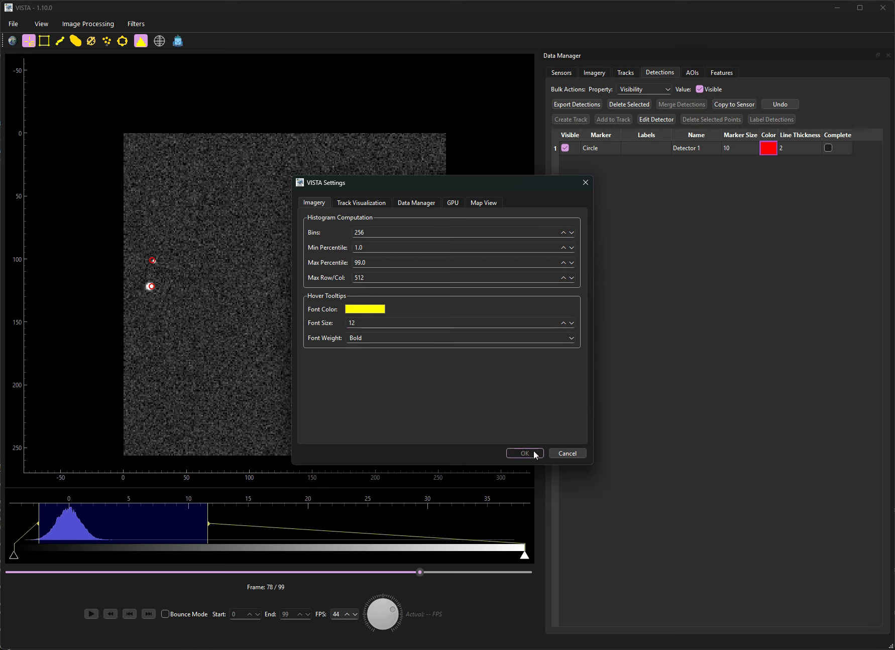
{"action": "left_click", "coordinate": [532, 452]}
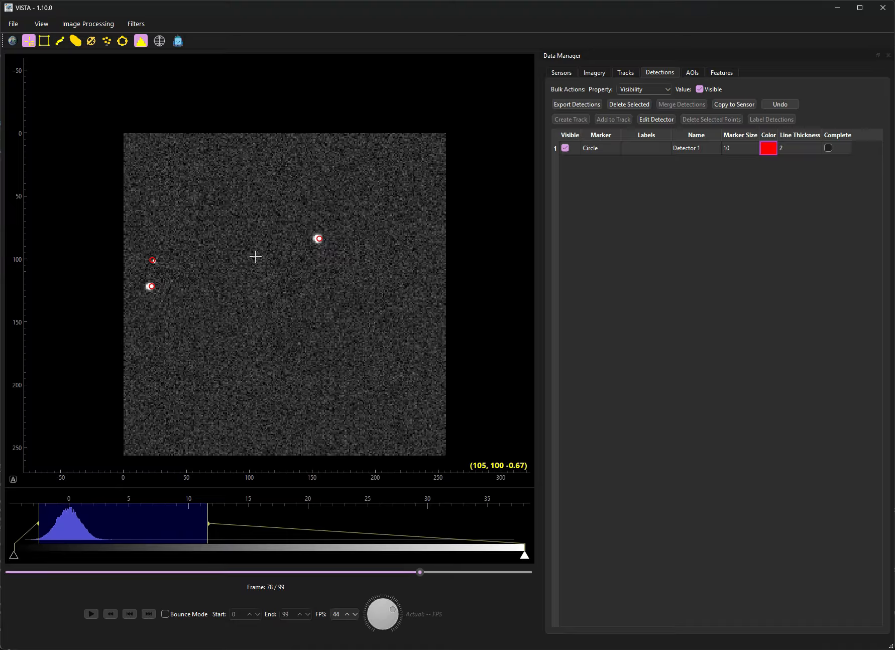
Turn off the pixel value readout and delete the manually created Detector 1
{"action": "left_click", "coordinate": [29, 40]}
{"action": "left_click", "coordinate": [629, 104]}
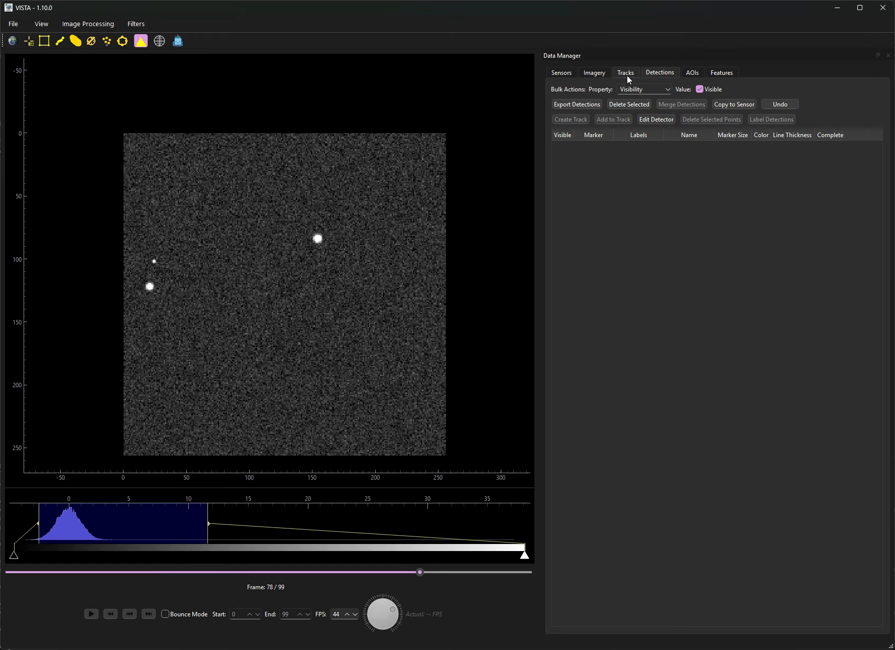
Show the track list and open the CFAR detector's settings, keeping the dialog clear of the imagery
{"action": "left_click", "coordinate": [626, 74]}
{"action": "mouse_move", "coordinate": [219, 194]}
{"action": "left_mouse_down"}
{"action": "mouse_move", "coordinate": [220, 172]}
{"action": "mouse_move", "coordinate": [212, 174]}
{"action": "left_mouse_up"}
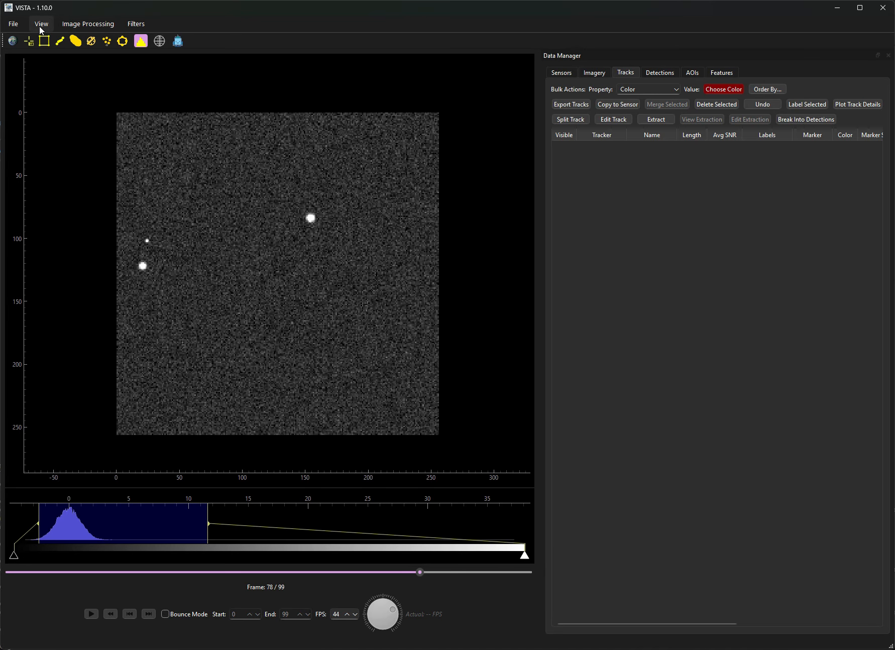
{"action": "left_click", "coordinate": [88, 23]}
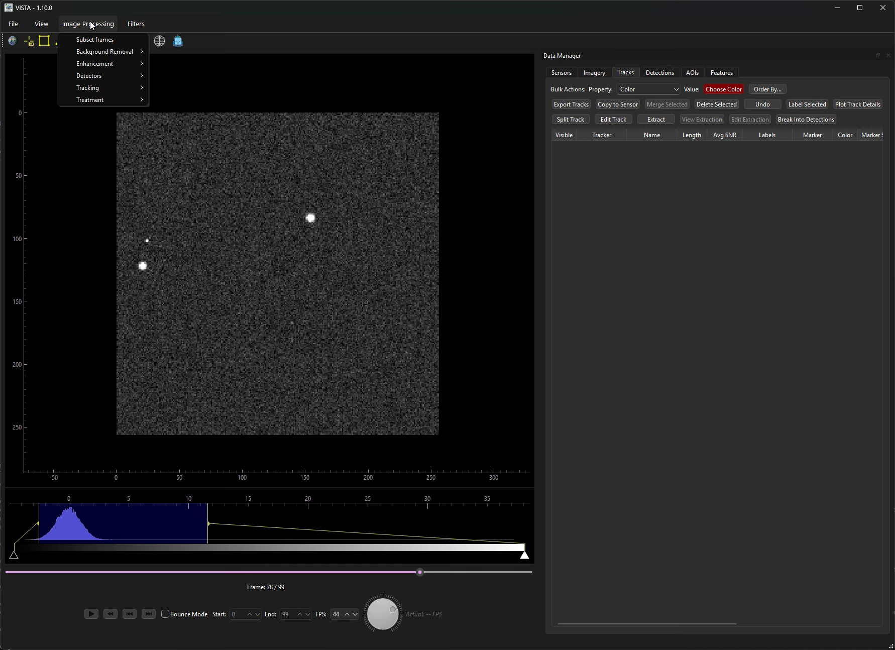
{"action": "mouse_move", "coordinate": [99, 74]}
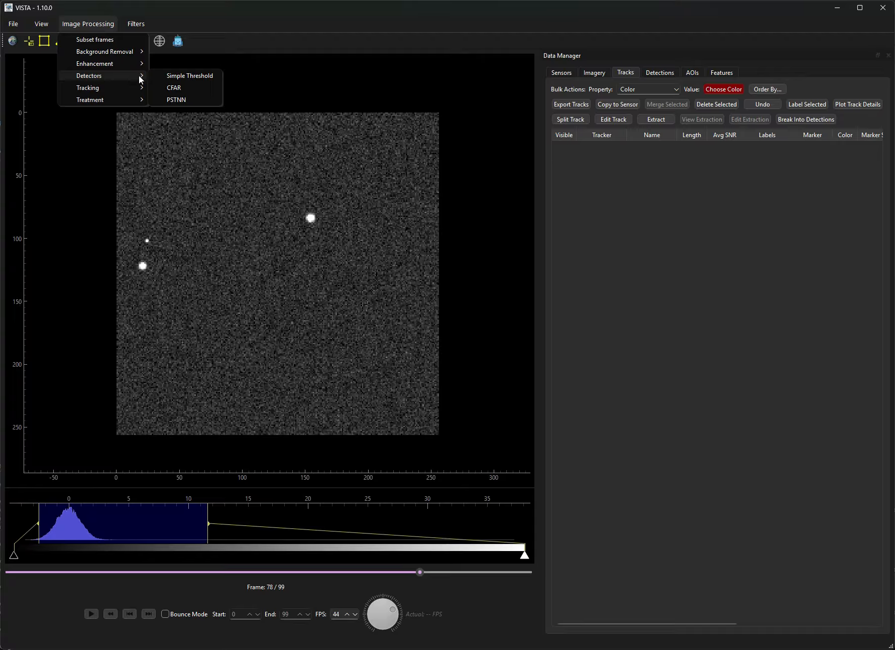
{"action": "left_click", "coordinate": [184, 88]}
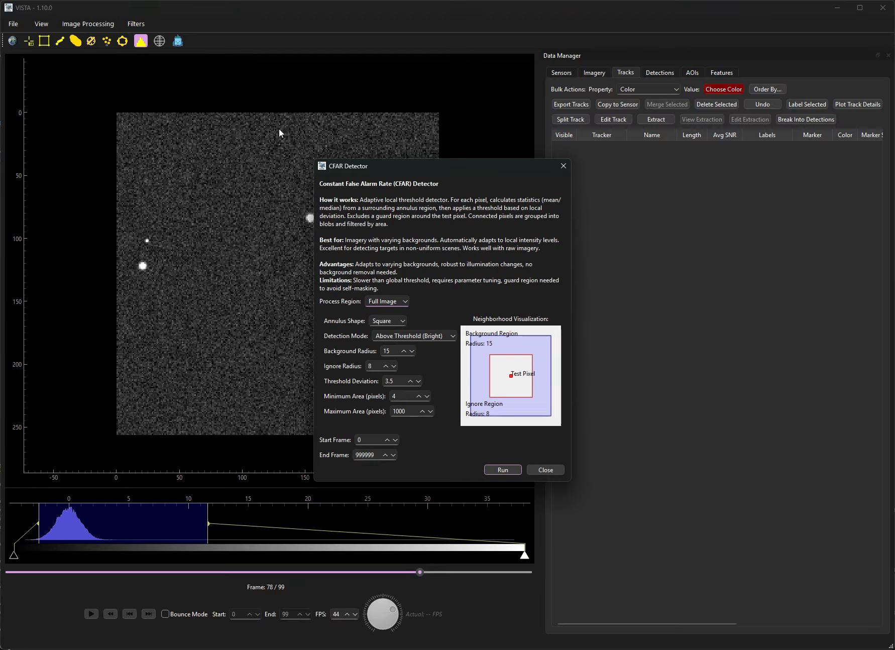
{"action": "left_click_drag", "start_coordinate": [413, 165], "coordinate": [547, 136]}
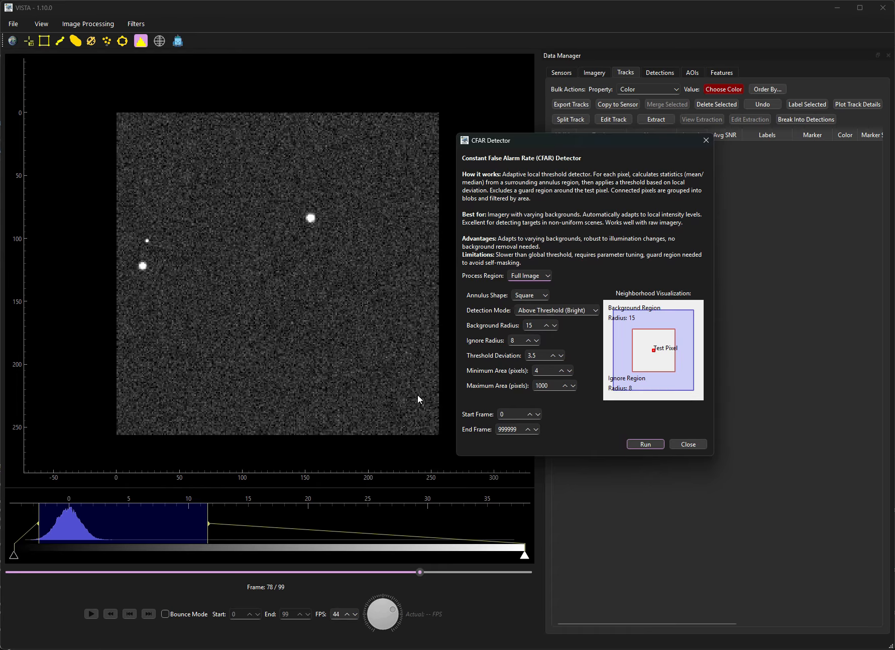
Review the CFAR detector's annulus shape, detection mode, threshold deviation and minimum and maximum area settings
{"action": "left_click", "coordinate": [526, 295]}
{"action": "left_click", "coordinate": [570, 284]}
{"action": "left_click_drag", "start_coordinate": [522, 356], "coordinate": [546, 357]}
{"action": "left_click", "coordinate": [537, 356]}
{"action": "mouse_move", "coordinate": [549, 369]}
{"action": "left_mouse_down"}
{"action": "mouse_move", "coordinate": [527, 369]}
{"action": "mouse_move", "coordinate": [543, 370]}
{"action": "mouse_move", "coordinate": [534, 371]}
{"action": "left_mouse_up"}
{"action": "left_click", "coordinate": [552, 385]}
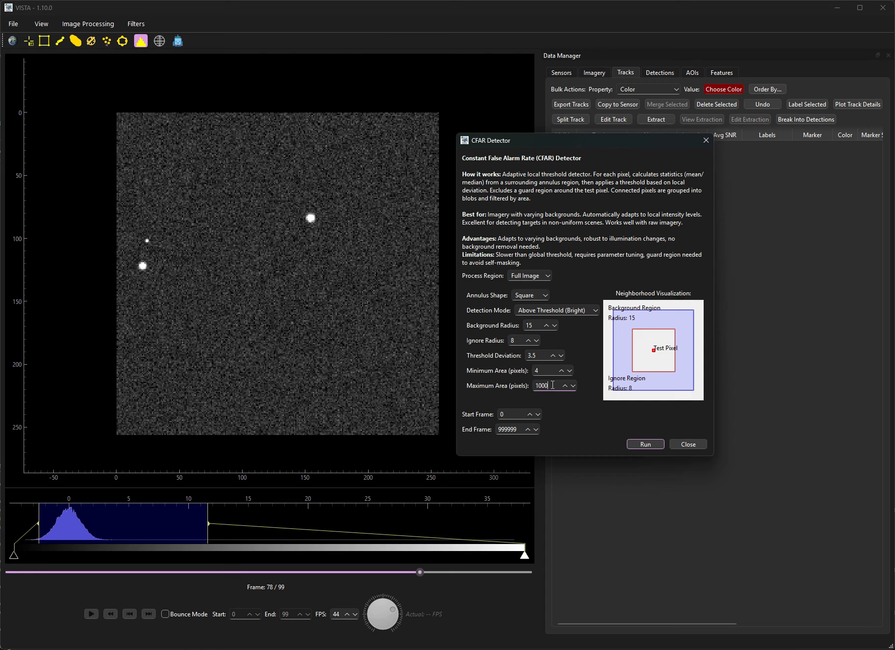
{"action": "left_click", "coordinate": [564, 310]}
{"action": "left_click", "coordinate": [564, 320]}
{"action": "left_click", "coordinate": [568, 311]}
{"action": "left_click", "coordinate": [590, 359]}
Preview the Circular annulus shape in the neighborhood visualization and return the shape to Square
{"action": "left_click", "coordinate": [535, 295]}
{"action": "left_click", "coordinate": [534, 304]}
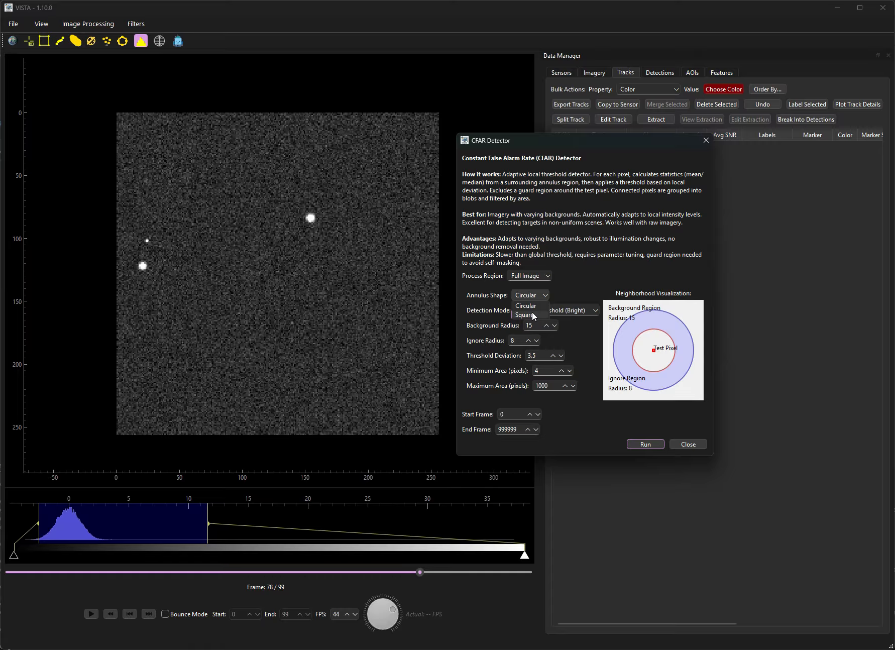
{"action": "left_click", "coordinate": [529, 314]}
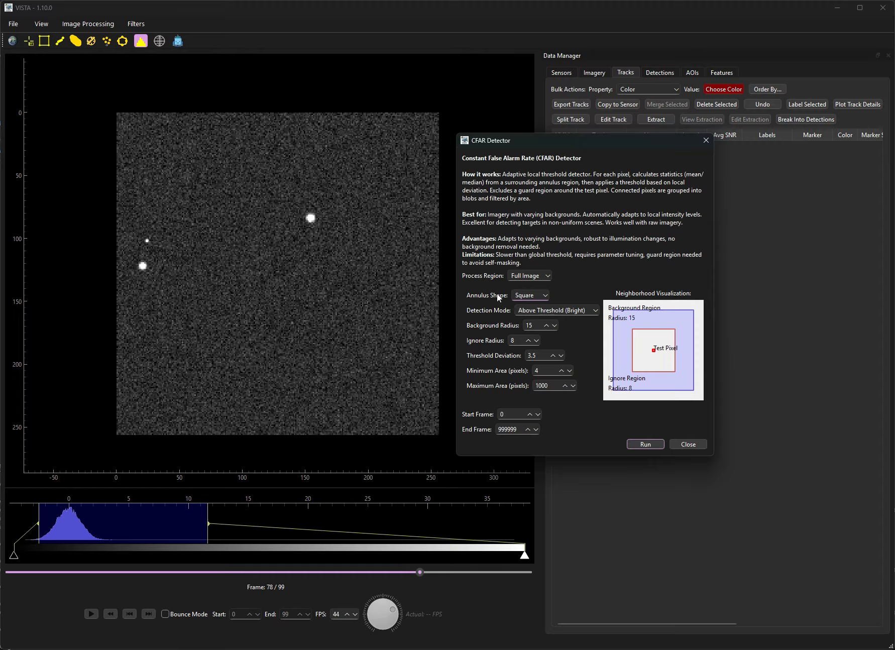
Run the CFAR detector on the full image with the square annulus and go back to frame 8 to check the detections
{"action": "left_click", "coordinate": [645, 444]}
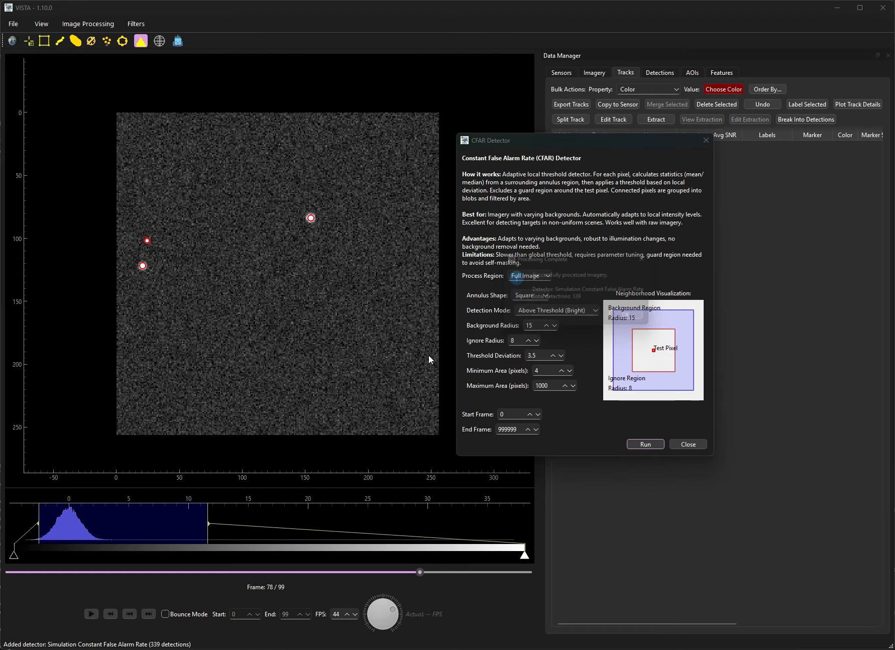
{"action": "left_click", "coordinate": [634, 319]}
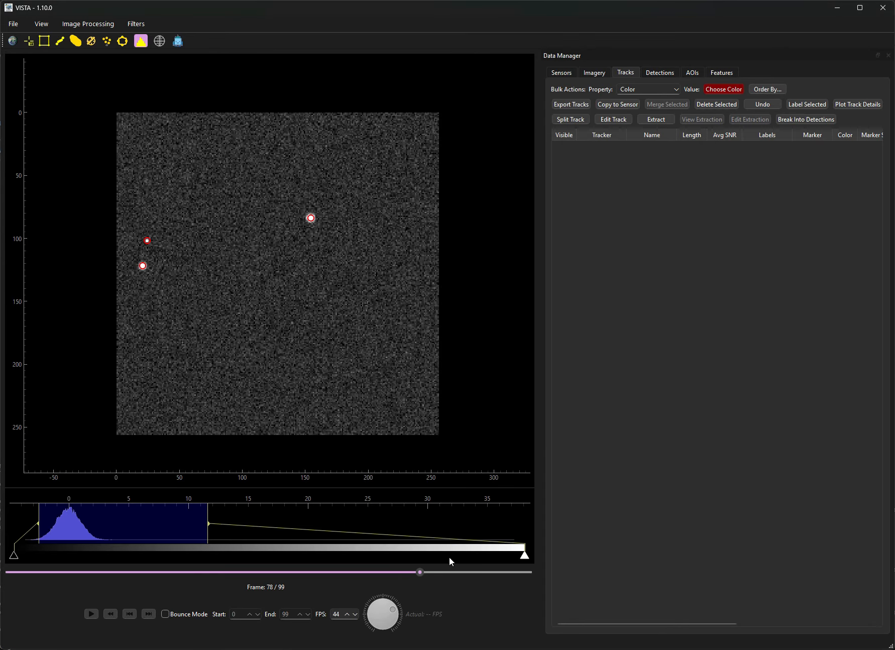
{"action": "left_click_drag", "start_coordinate": [416, 571], "coordinate": [109, 571]}
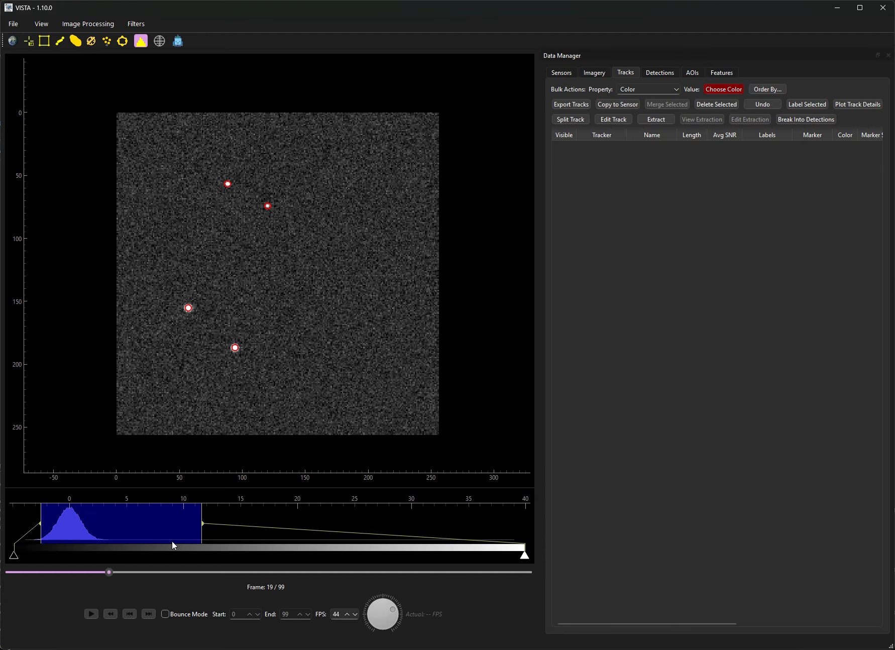
{"action": "left_click_drag", "start_coordinate": [110, 573], "coordinate": [51, 571]}
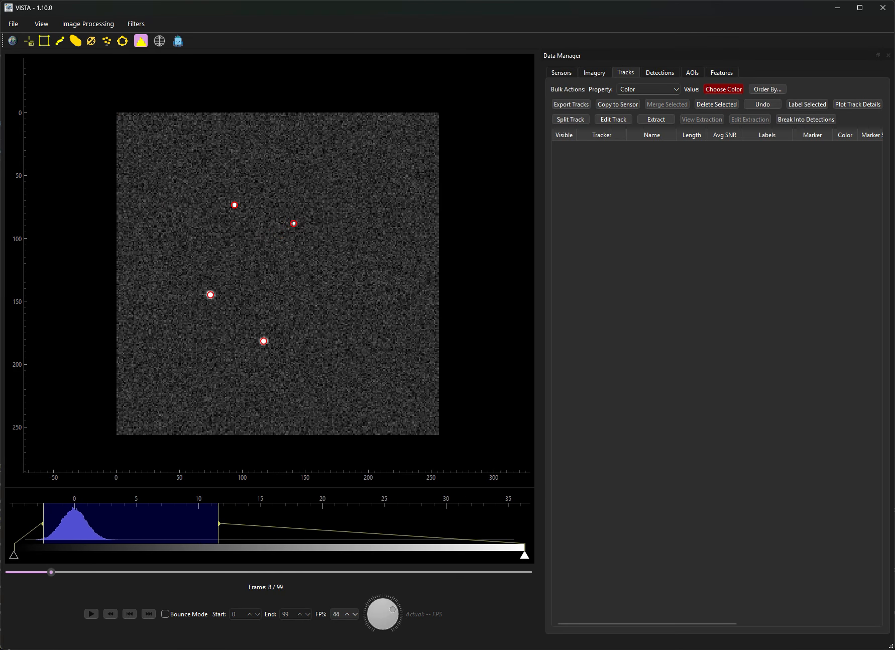
Select the uppermost target's detections frame by frame from frame 8 to frame 27 and create a track from them
{"action": "left_click", "coordinate": [107, 43]}
{"action": "left_click", "coordinate": [235, 204]}
{"action": "key", "text": "Right"}
{"action": "key", "text": "Right"}
{"action": "left_click", "coordinate": [235, 201]}
{"action": "scroll", "coordinate": [233, 200], "scroll_direction": "up", "scroll_amount": 4}
{"action": "left_click", "coordinate": [230, 200]}
{"action": "key", "text": "Right"}
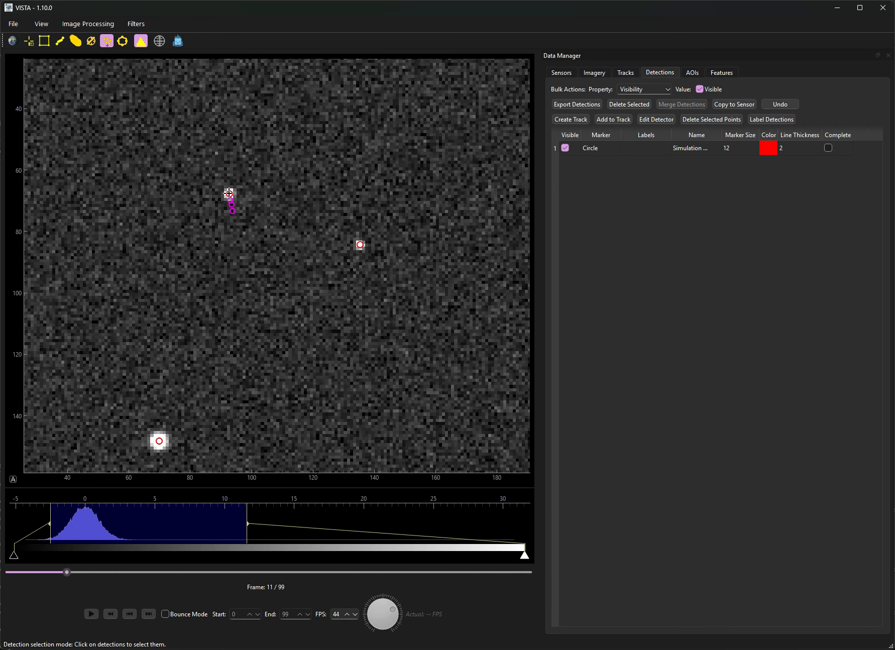
{"action": "left_click", "coordinate": [229, 193]}
{"action": "key", "text": "Right"}
{"action": "left_click", "coordinate": [228, 190]}
{"action": "key", "text": "Right"}
{"action": "left_click", "coordinate": [228, 185]}
{"action": "key", "text": "Right"}
{"action": "left_click", "coordinate": [226, 181]}
{"action": "key", "text": "Right"}
{"action": "left_click", "coordinate": [224, 177]}
{"action": "key", "text": "Right"}
{"action": "key", "text": "Left"}
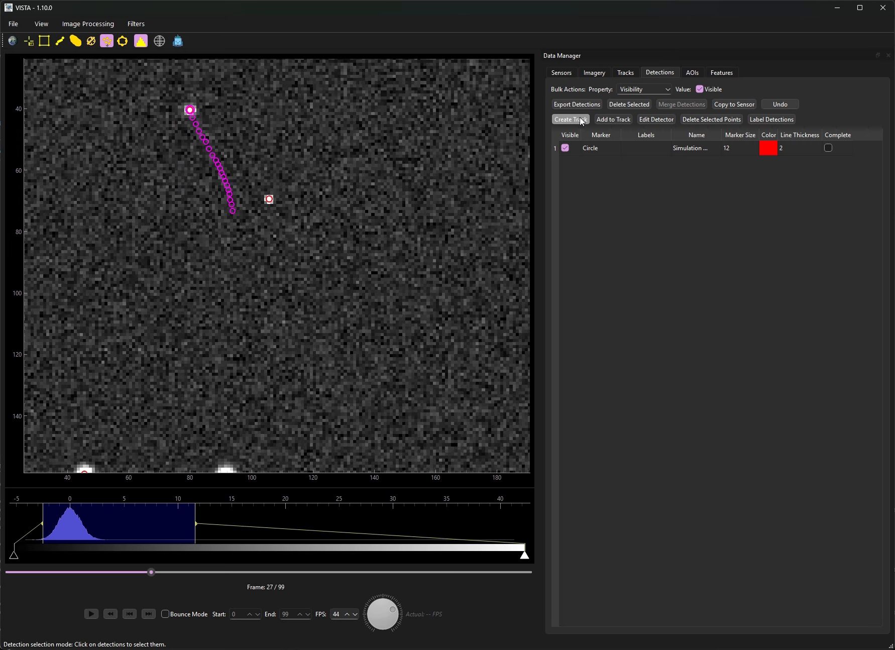
{"action": "left_click", "coordinate": [565, 119]}
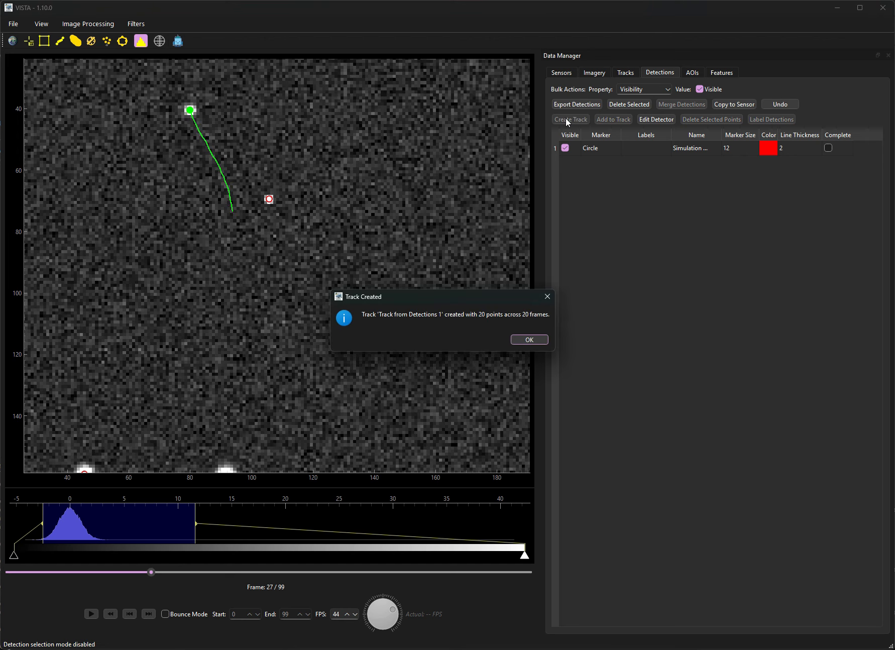
{"action": "left_click", "coordinate": [529, 339]}
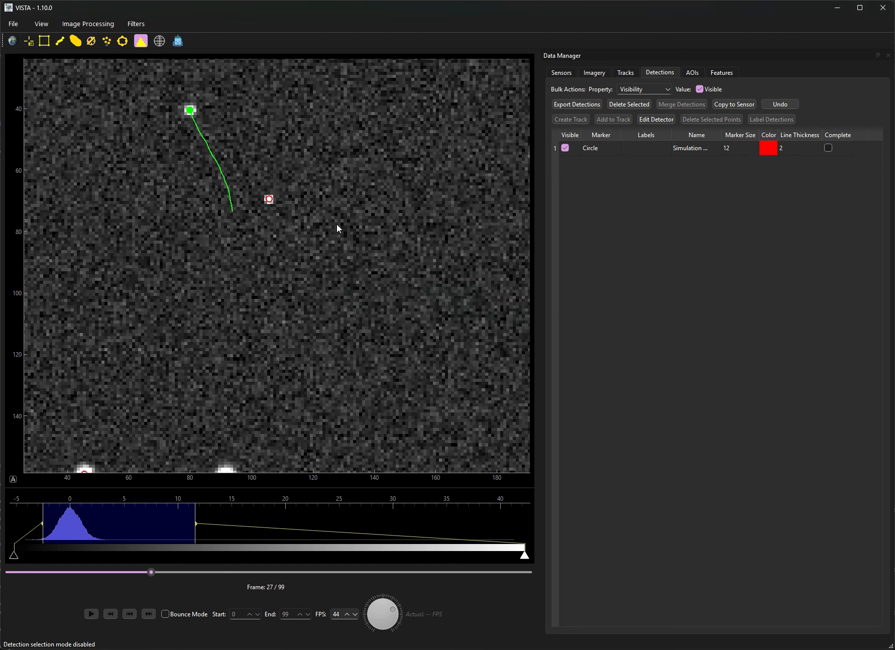
Step back and forth through the frames to review the newly created track against its target
{"action": "key", "text": "Left"}
{"action": "key", "text": "Left"}
{"action": "key", "text": "Left"}
{"action": "key", "text": "Left"}
{"action": "key", "text": "Left"}
{"action": "key", "text": "Left"}
{"action": "key", "text": "Left"}
{"action": "key", "text": "Left"}
{"action": "key", "text": "Left"}
{"action": "key", "text": "Right"}
{"action": "key", "text": "Right"}
{"action": "key", "text": "Right"}
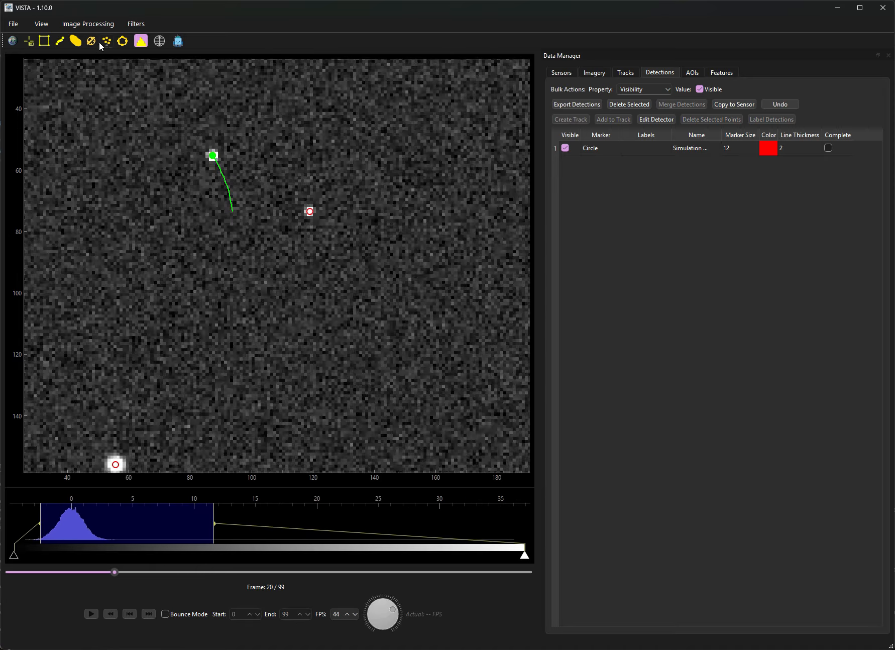
Display the CFAR detector's complete detections from all frames over the whole image
{"action": "scroll", "coordinate": [290, 168], "scroll_direction": "down", "scroll_amount": 3}
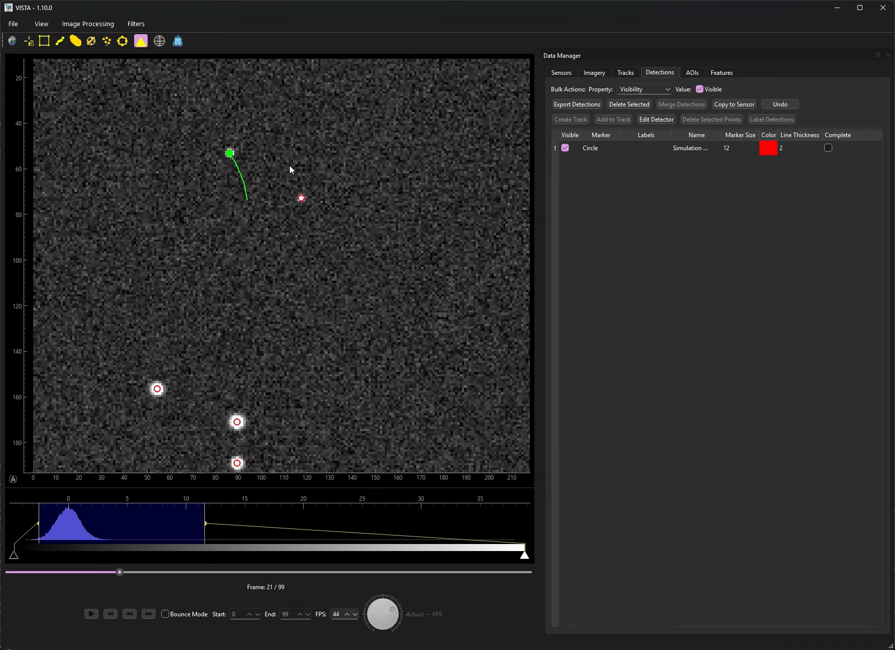
{"action": "left_click", "coordinate": [828, 147]}
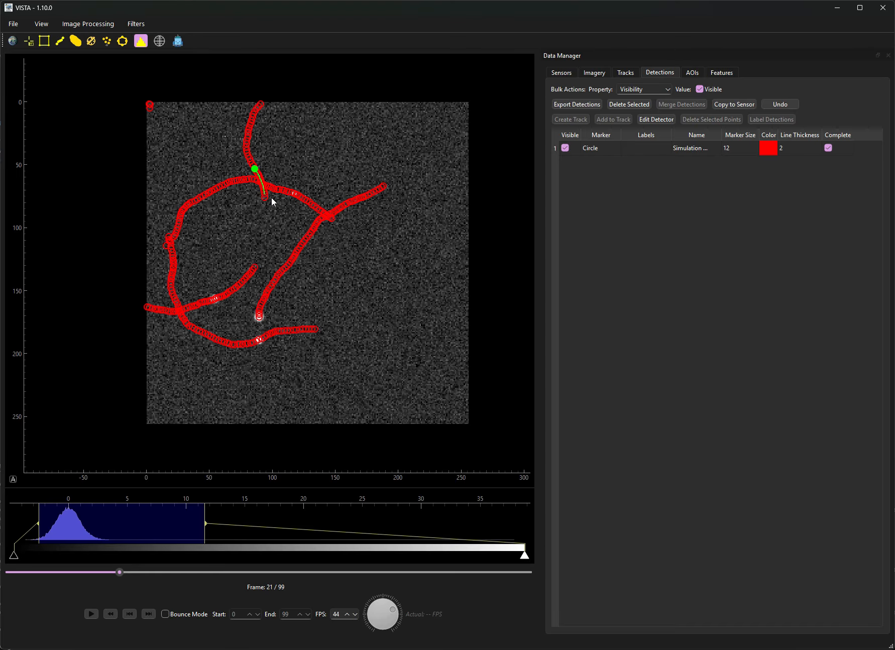
{"action": "left_click_drag", "start_coordinate": [270, 208], "coordinate": [253, 197]}
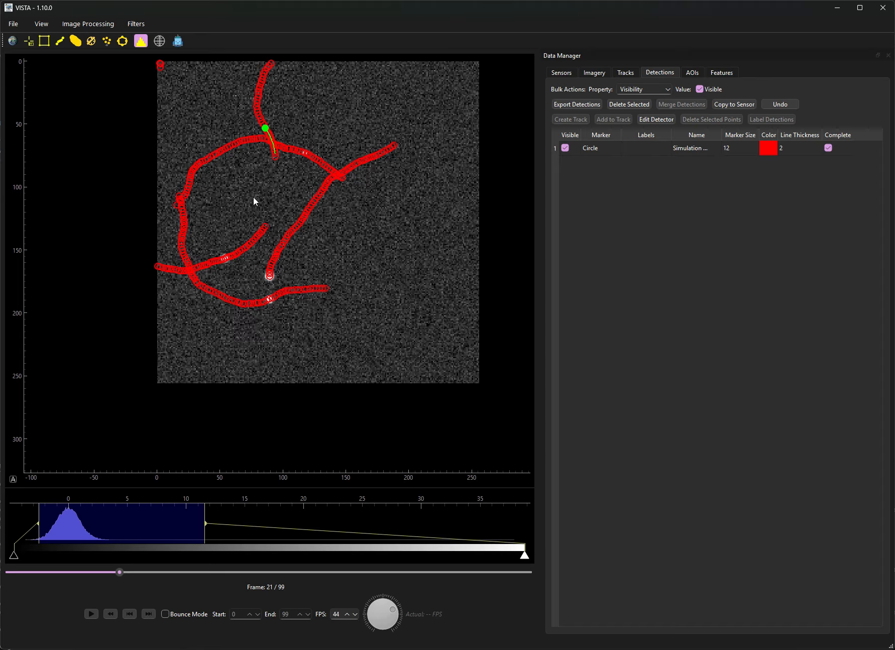
Lasso the straight diagonal run of detections below the crossing and create a track from them
{"action": "left_click", "coordinate": [122, 41]}
{"action": "mouse_move", "coordinate": [296, 199]}
{"action": "left_mouse_down"}
{"action": "mouse_move", "coordinate": [262, 256]}
{"action": "mouse_move", "coordinate": [275, 289]}
{"action": "mouse_move", "coordinate": [334, 193]}
{"action": "mouse_move", "coordinate": [337, 169]}
{"action": "mouse_move", "coordinate": [324, 170]}
{"action": "left_mouse_up"}
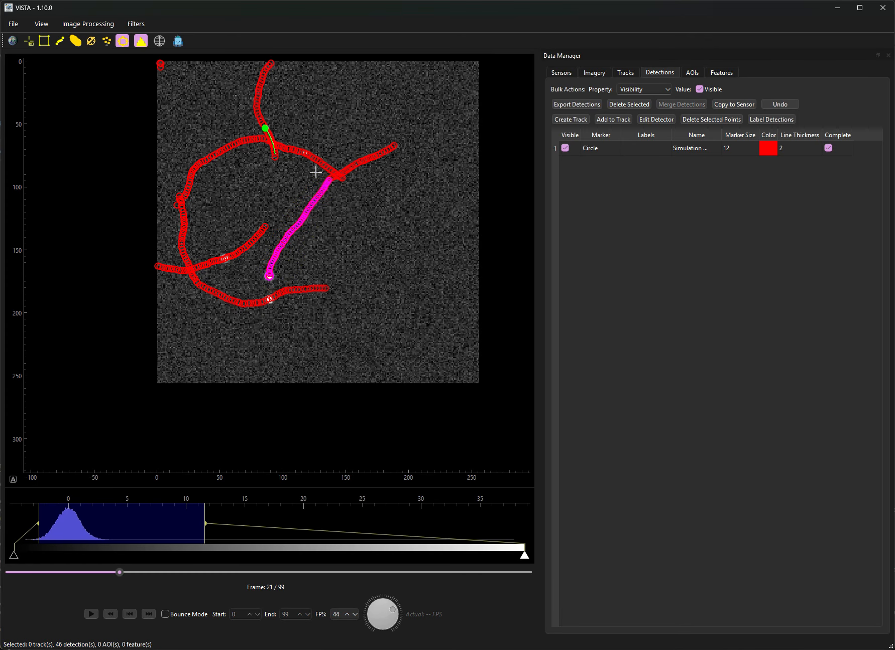
{"action": "left_click", "coordinate": [571, 119]}
{"action": "left_click", "coordinate": [525, 340]}
Move through the frames up to frame 88 to review the new diagonal track
{"action": "key", "text": "Left"}
{"action": "key", "text": "Left"}
{"action": "key", "text": "Right"}
{"action": "key", "text": "Right"}
{"action": "key", "text": "Right"}
{"action": "key", "text": "Right"}
{"action": "key", "text": "Right"}
{"action": "key", "text": "Right"}
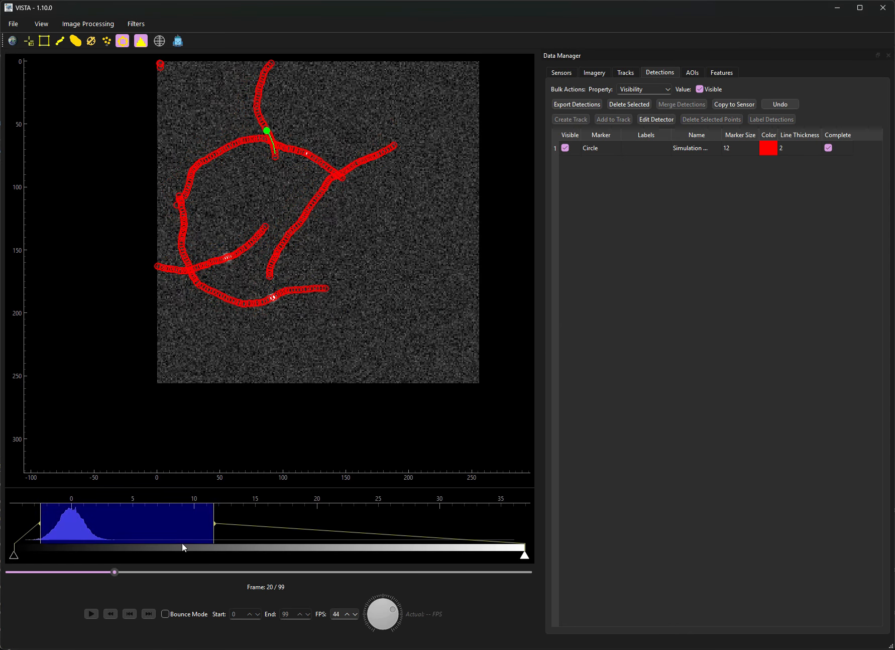
{"action": "left_click_drag", "start_coordinate": [141, 572], "coordinate": [472, 571]}
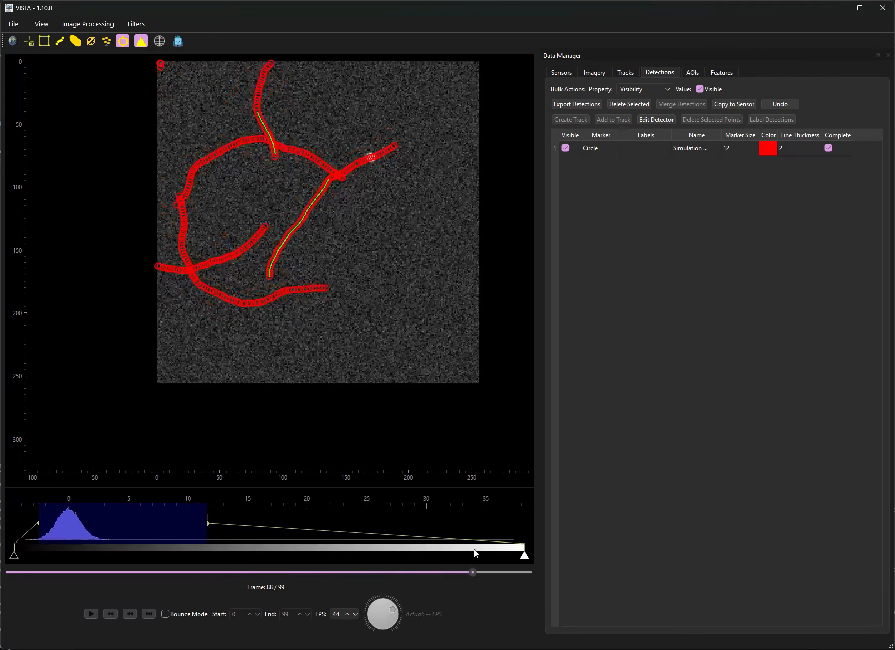
Lasso the detections on the upper-right branch beyond the crossing and create a track from them
{"action": "mouse_move", "coordinate": [405, 131]}
{"action": "left_mouse_down"}
{"action": "mouse_move", "coordinate": [350, 146]}
{"action": "mouse_move", "coordinate": [370, 176]}
{"action": "mouse_move", "coordinate": [406, 165]}
{"action": "left_mouse_up"}
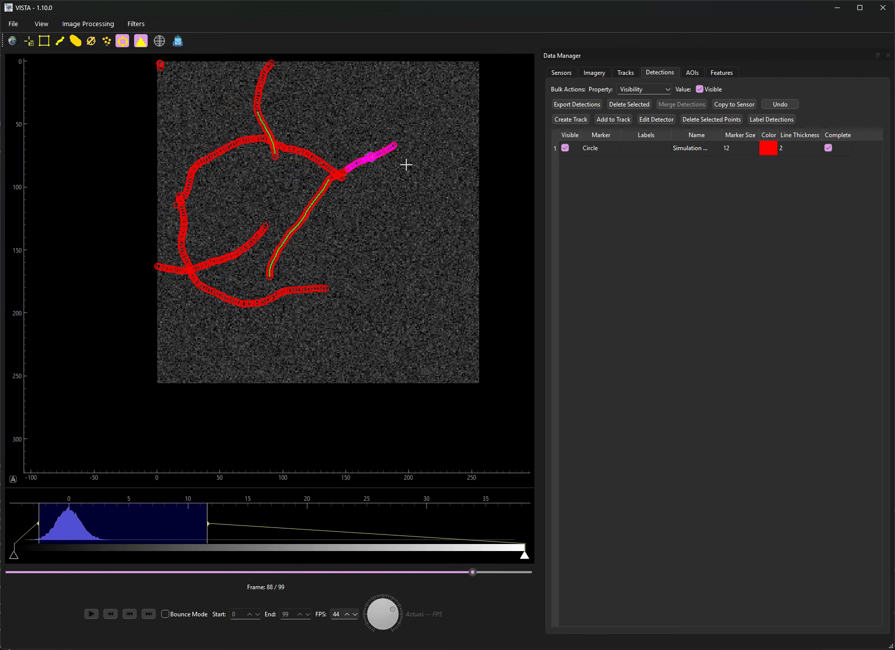
{"action": "left_click", "coordinate": [570, 119]}
{"action": "left_click", "coordinate": [529, 339]}
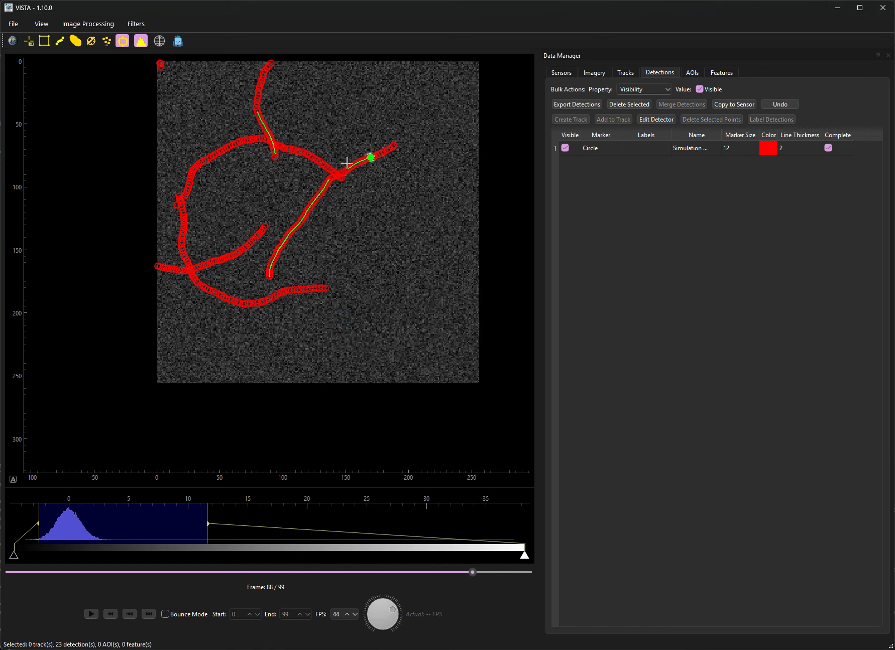
Pick the individual detections in the gap between the diagonal and upper-right tracks and create a connecting track from them
{"action": "scroll", "coordinate": [341, 170], "scroll_direction": "up", "scroll_amount": 10}
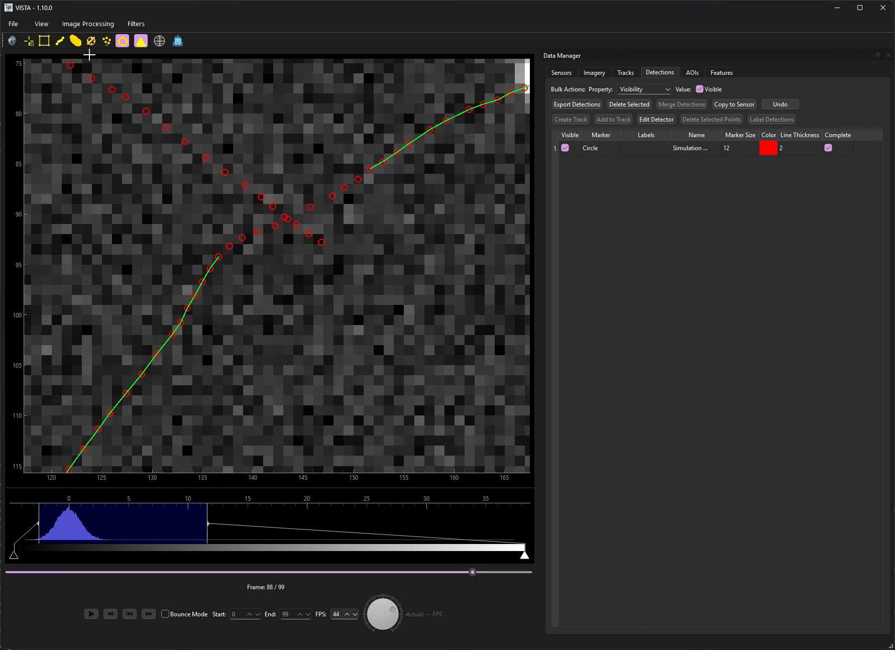
{"action": "left_click", "coordinate": [106, 42]}
{"action": "left_click", "coordinate": [230, 246]}
{"action": "left_click", "coordinate": [242, 238]}
{"action": "left_click", "coordinate": [257, 233]}
{"action": "left_click", "coordinate": [275, 226]}
{"action": "scroll", "coordinate": [284, 223], "scroll_direction": "up", "scroll_amount": 4}
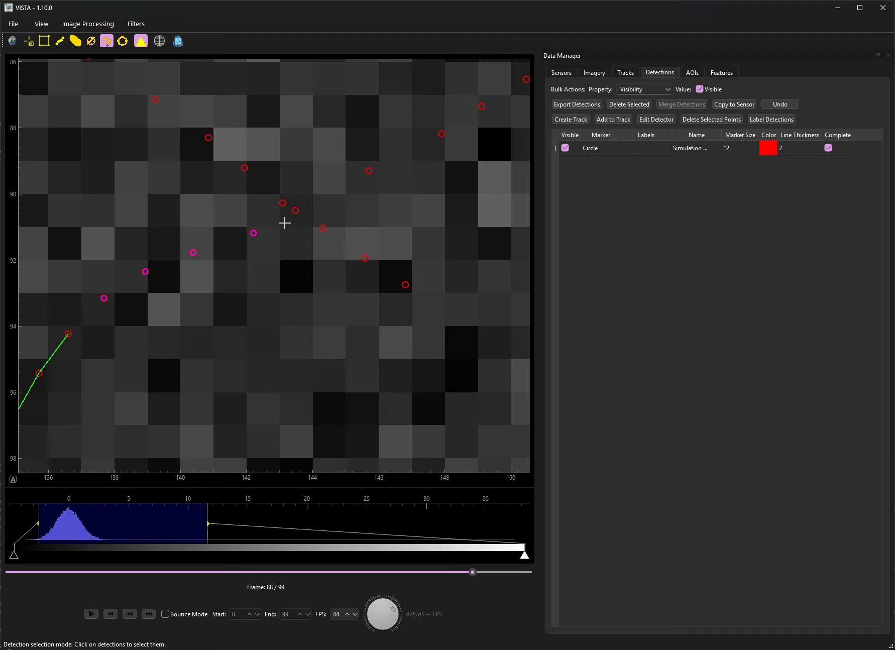
{"action": "left_click", "coordinate": [297, 211]}
{"action": "left_click", "coordinate": [370, 172]}
{"action": "scroll", "coordinate": [370, 172], "scroll_direction": "down", "scroll_amount": 4}
{"action": "left_click", "coordinate": [396, 166]}
{"action": "left_click", "coordinate": [409, 158]}
{"action": "left_click", "coordinate": [421, 150]}
{"action": "left_click", "coordinate": [571, 119]}
{"action": "left_click", "coordinate": [532, 337]}
{"action": "scroll", "coordinate": [361, 208], "scroll_direction": "down", "scroll_amount": 2}
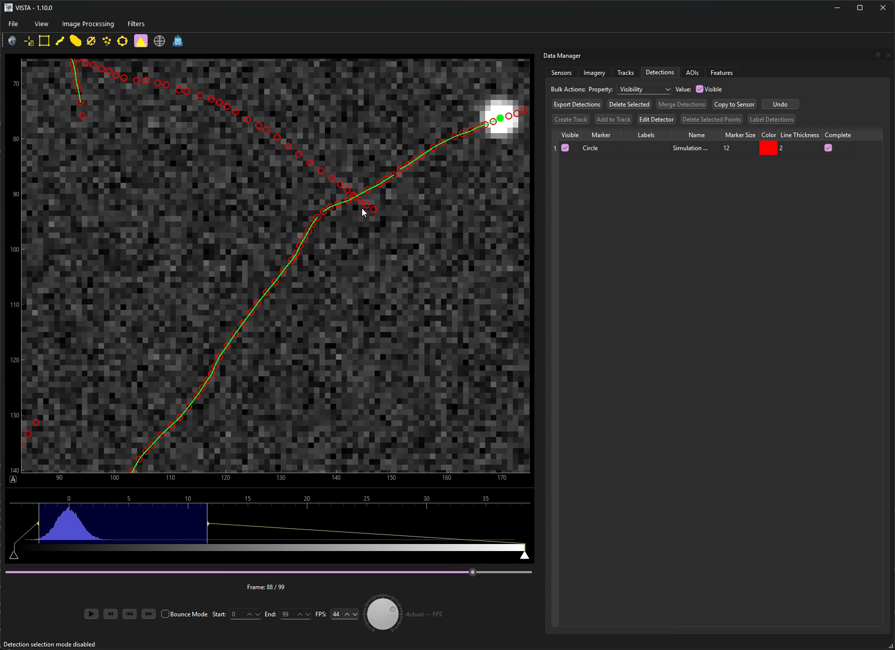
Turn on track selection and pick the diagonal track and the connecting track one at a time in the image
{"action": "left_click", "coordinate": [92, 42]}
{"action": "left_click", "coordinate": [256, 309]}
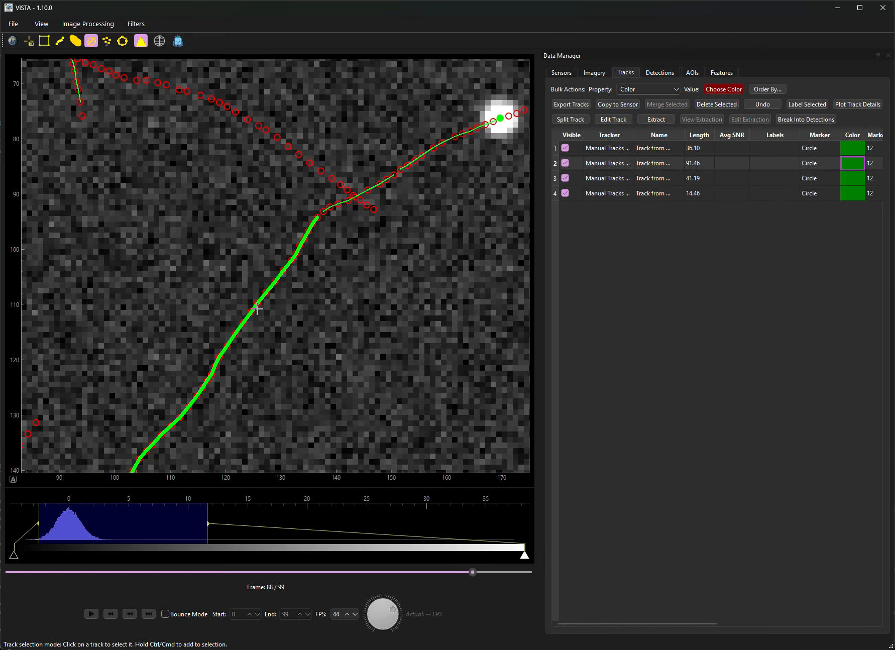
{"action": "scroll", "coordinate": [263, 344], "scroll_direction": "down", "scroll_amount": 3}
{"action": "scroll", "coordinate": [326, 214], "scroll_direction": "up", "scroll_amount": 4}
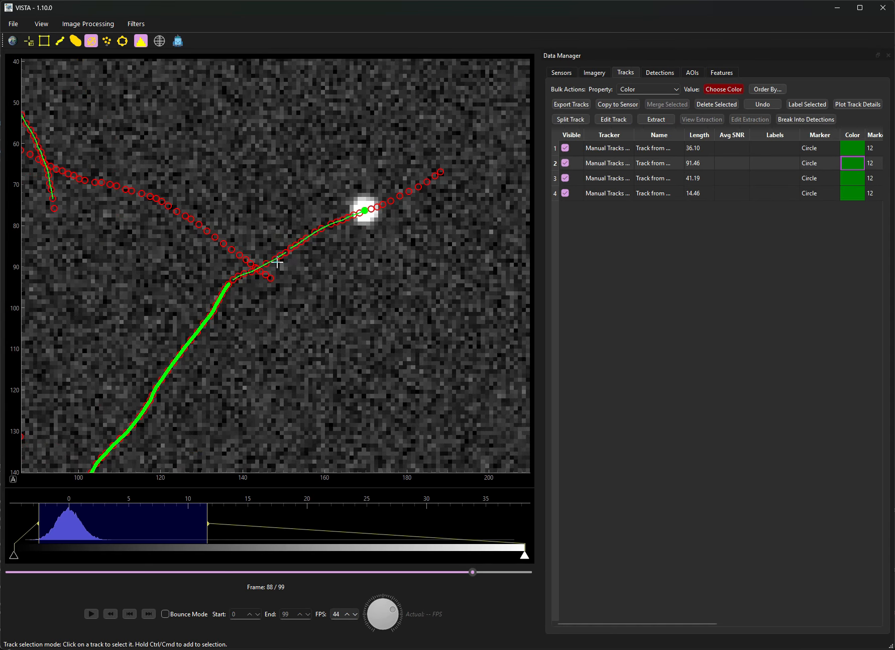
{"action": "left_click", "coordinate": [275, 260]}
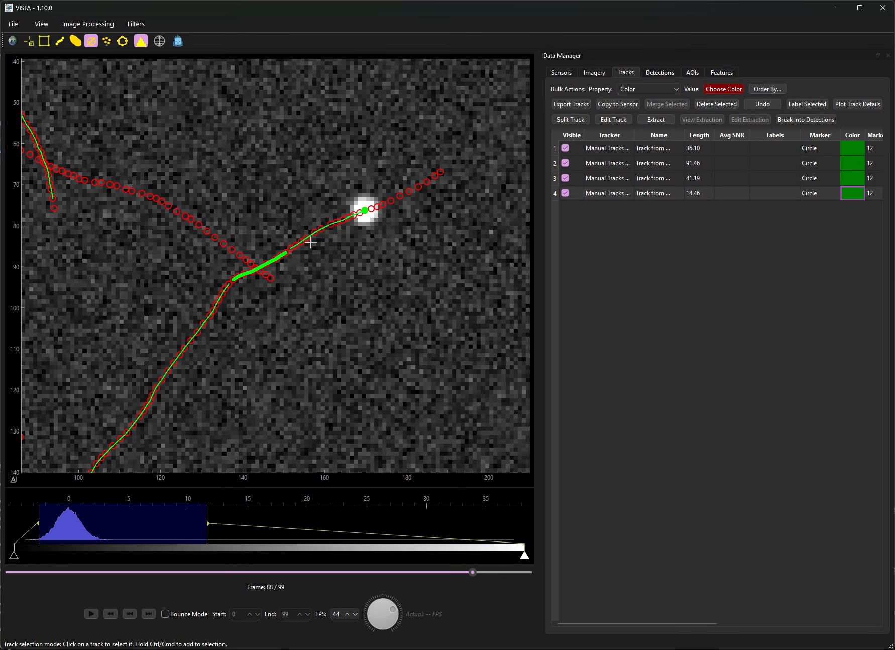
Select the diagonal, connecting and upper-right tracks together in the image, merge them into one track, and leave track selection
{"action": "left_click", "coordinate": [213, 315]}
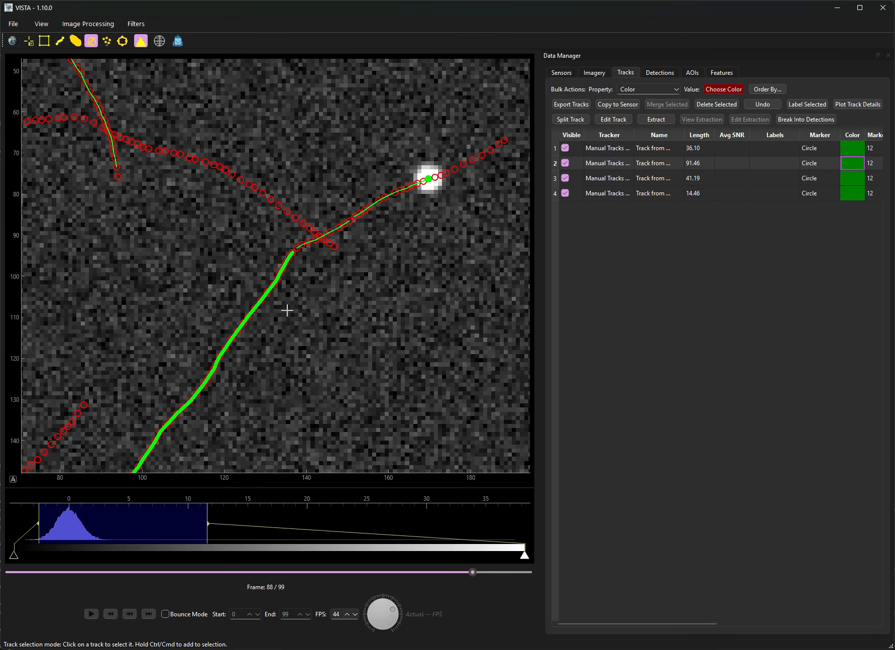
{"action": "left_click_drag", "start_coordinate": [117, 227], "coordinate": [160, 215]}
{"action": "left_click_drag", "start_coordinate": [321, 296], "coordinate": [306, 294]}
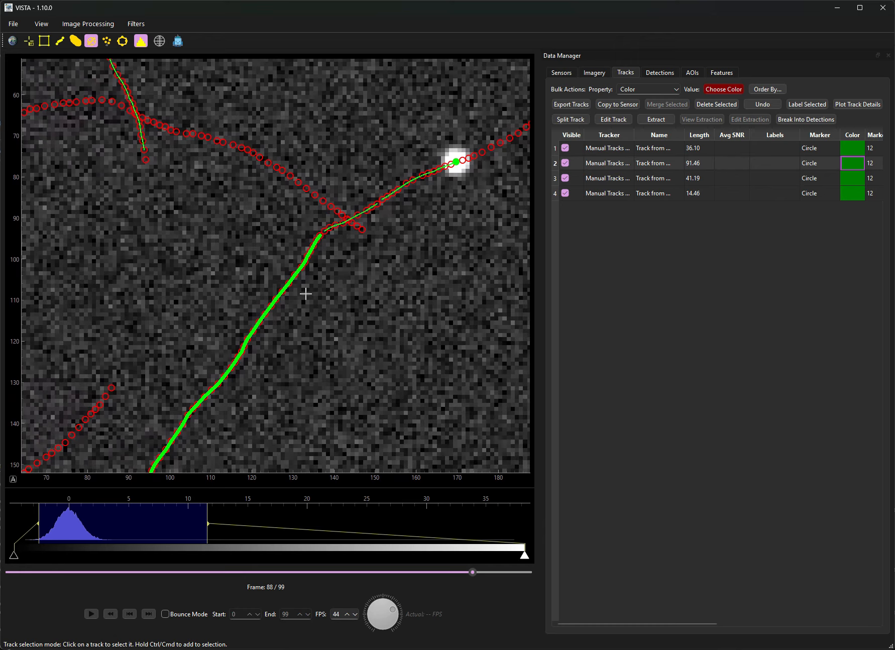
{"action": "left_click", "coordinate": [328, 234], "text": "ctrl"}
{"action": "left_click", "coordinate": [387, 207], "text": "ctrl"}
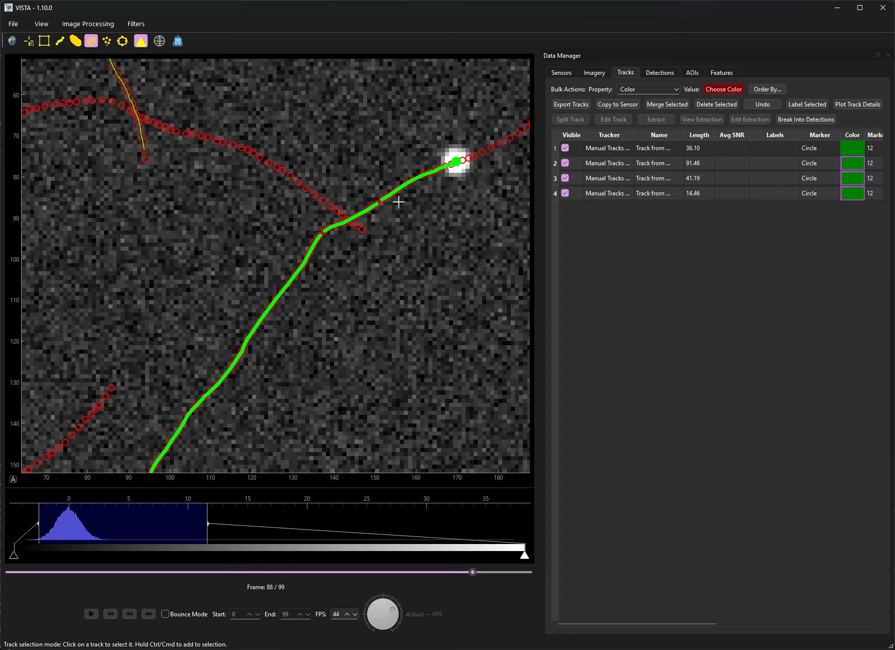
{"action": "left_click", "coordinate": [399, 202], "text": "ctrl"}
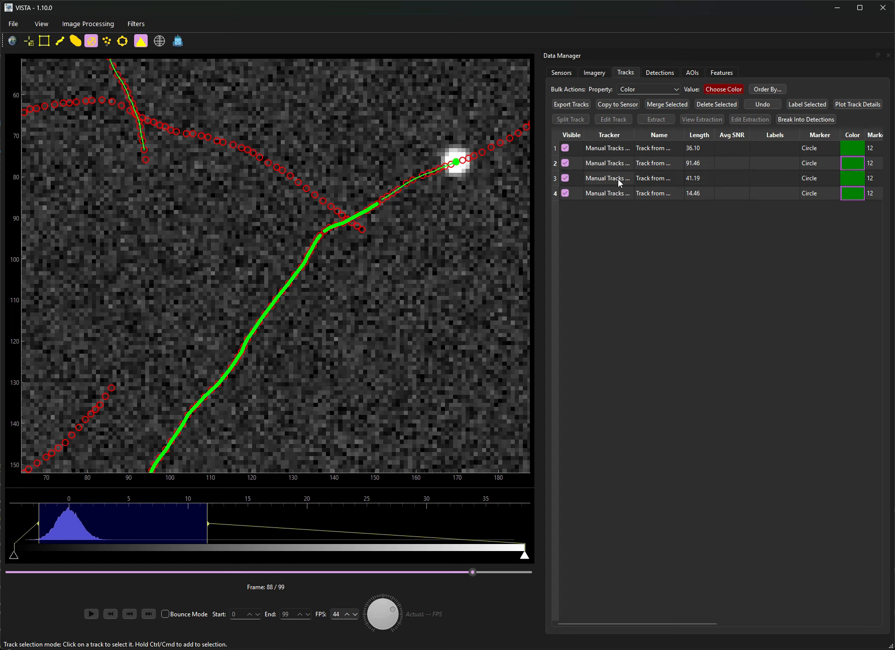
{"action": "left_click", "coordinate": [365, 211], "text": "ctrl"}
{"action": "left_click", "coordinate": [369, 212], "text": "ctrl"}
{"action": "left_click", "coordinate": [415, 184], "text": "ctrl"}
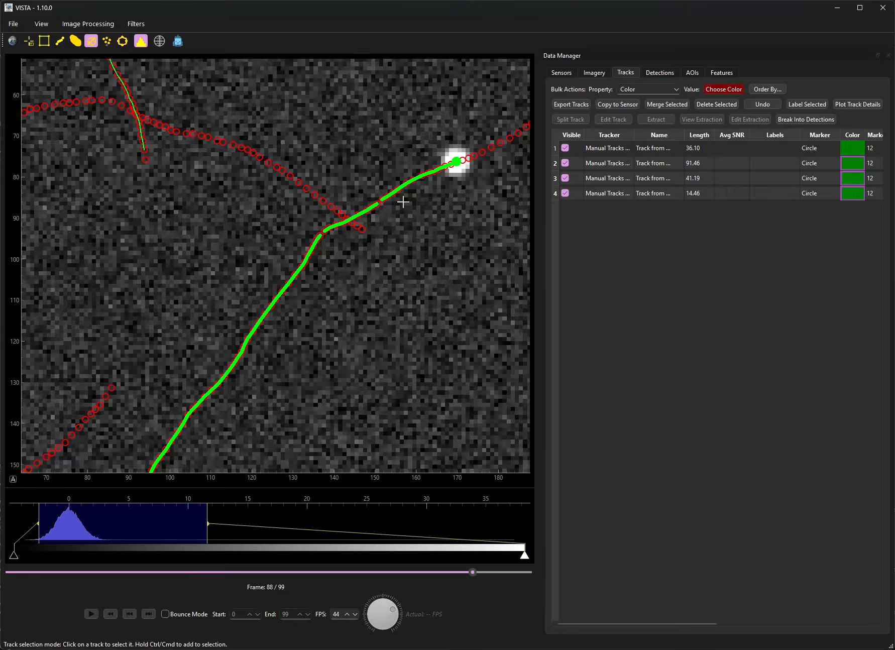
{"action": "left_click", "coordinate": [666, 104]}
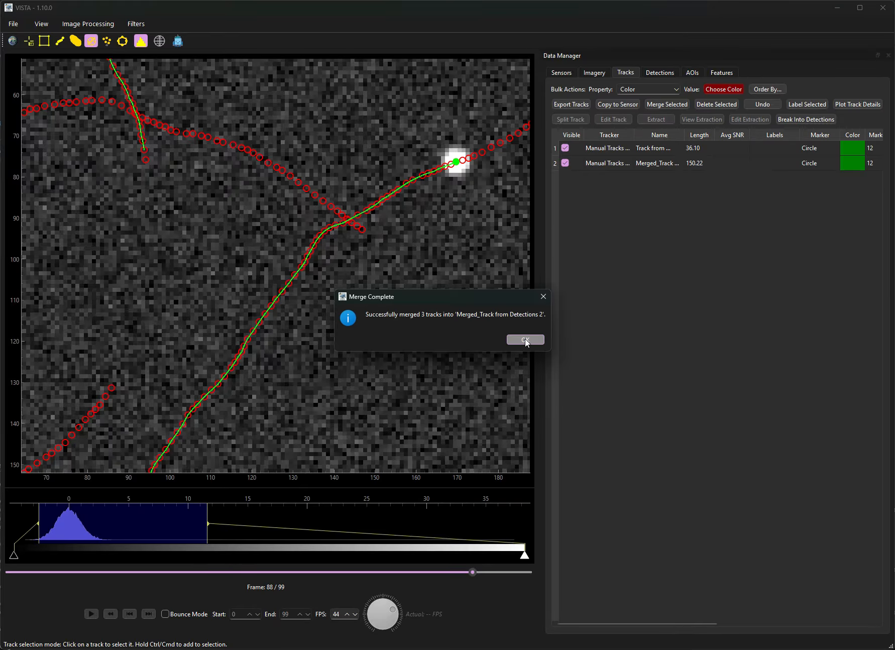
{"action": "left_click", "coordinate": [525, 339]}
{"action": "left_click_drag", "start_coordinate": [449, 236], "coordinate": [361, 246]}
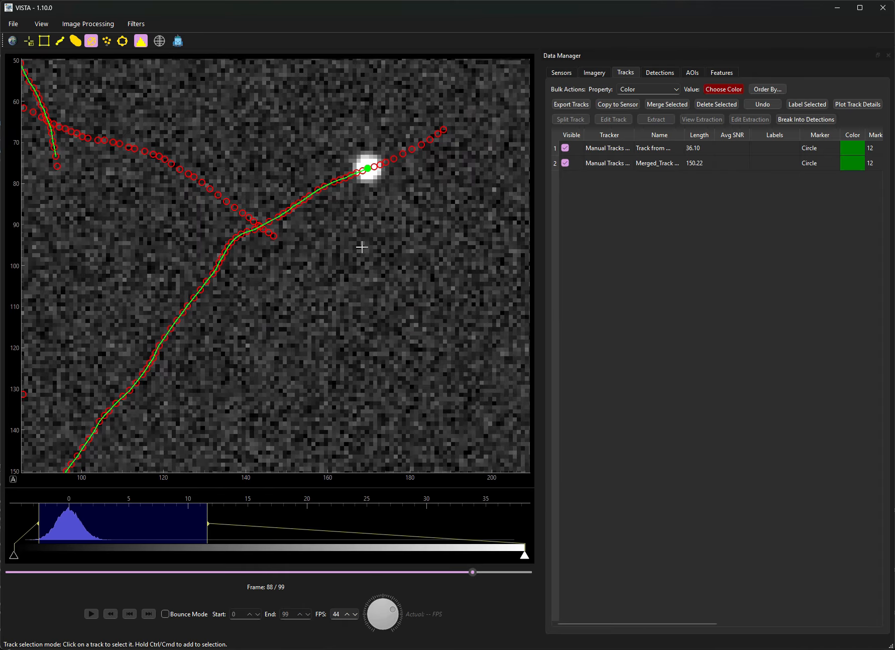
{"action": "left_click", "coordinate": [91, 41]}
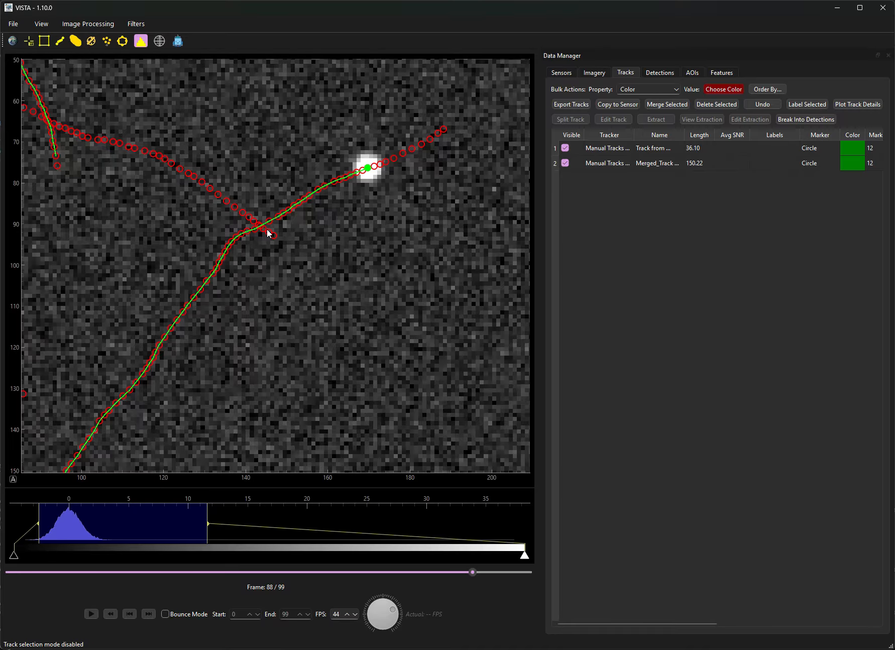
Go to frame 67, run track extraction on the merged track with the existing parameters, and hide its extraction overlay
{"action": "left_click_drag", "start_coordinate": [316, 243], "coordinate": [327, 233]}
{"action": "left_click_drag", "start_coordinate": [470, 574], "coordinate": [389, 559]}
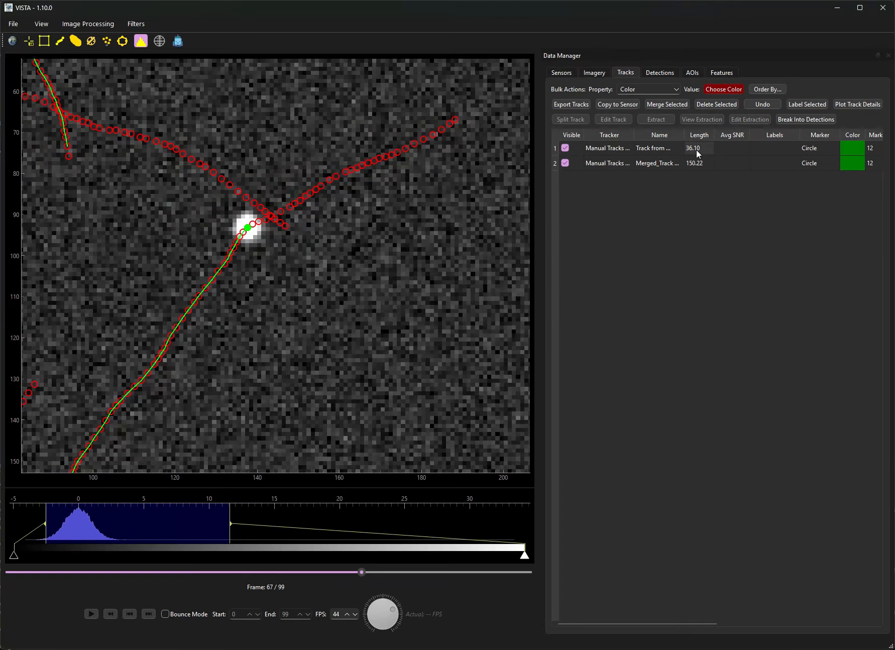
{"action": "left_click", "coordinate": [663, 164]}
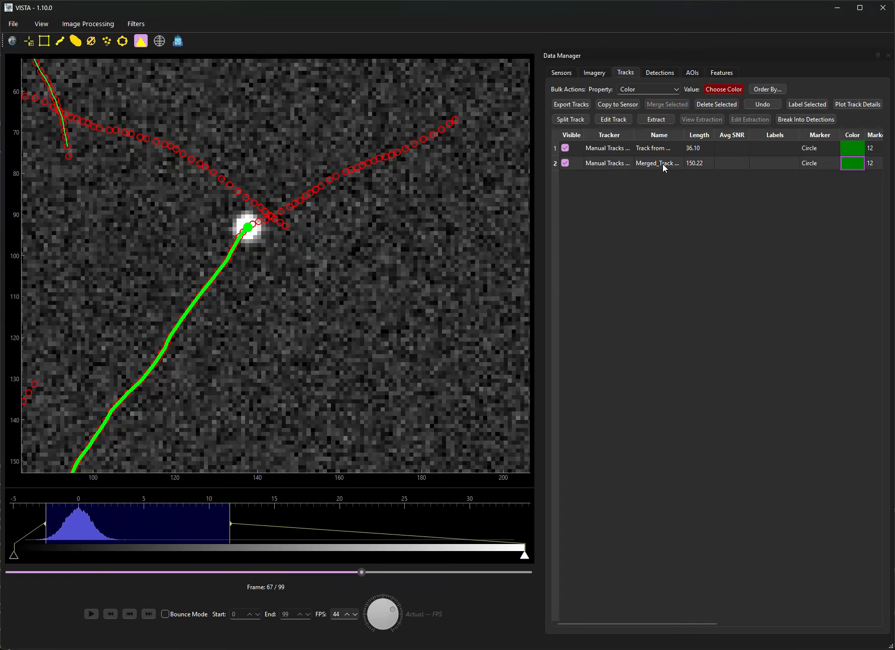
{"action": "left_click", "coordinate": [658, 118]}
{"action": "left_click", "coordinate": [445, 460]}
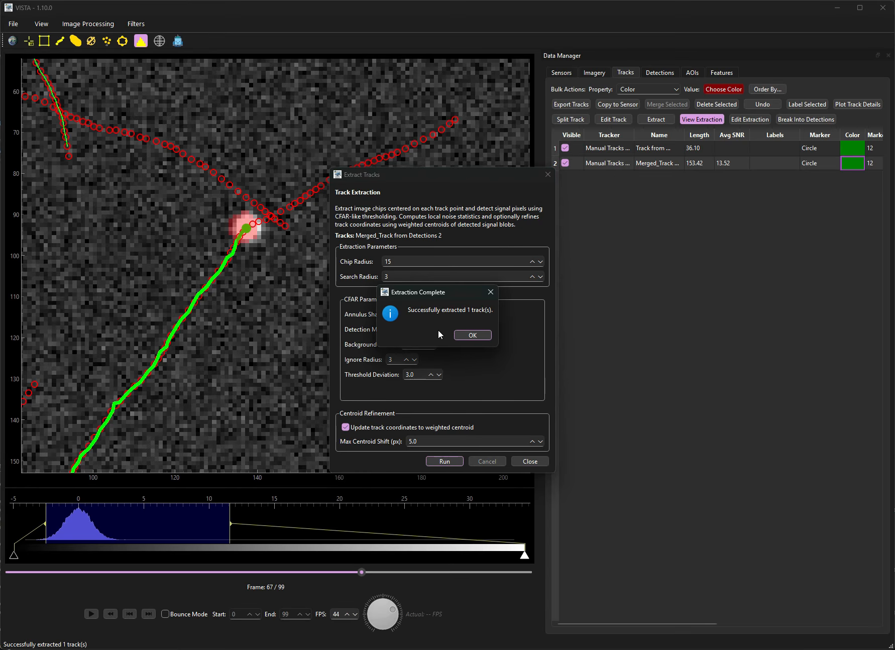
{"action": "left_click", "coordinate": [466, 334]}
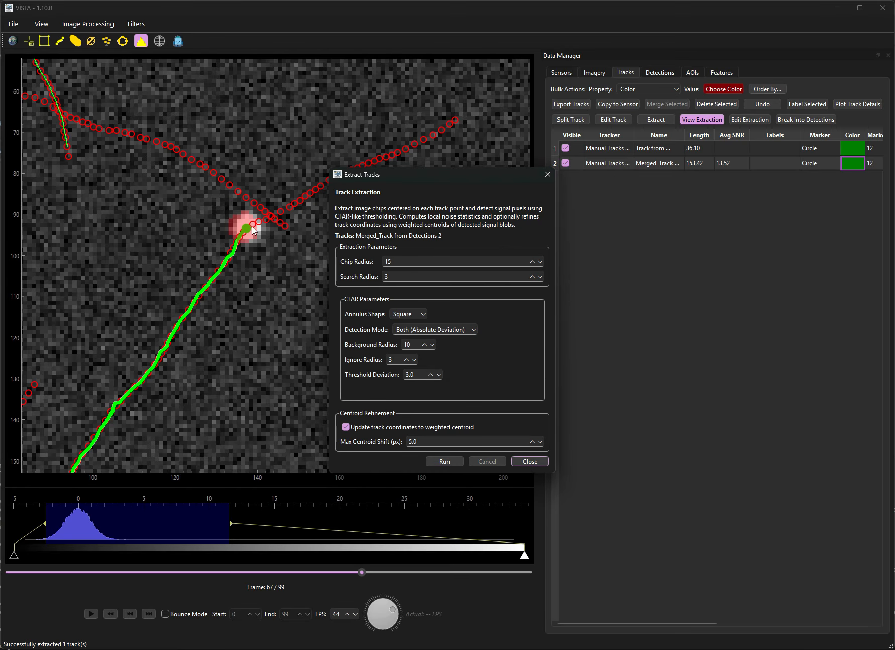
{"action": "left_click", "coordinate": [533, 460]}
{"action": "left_click", "coordinate": [709, 121]}
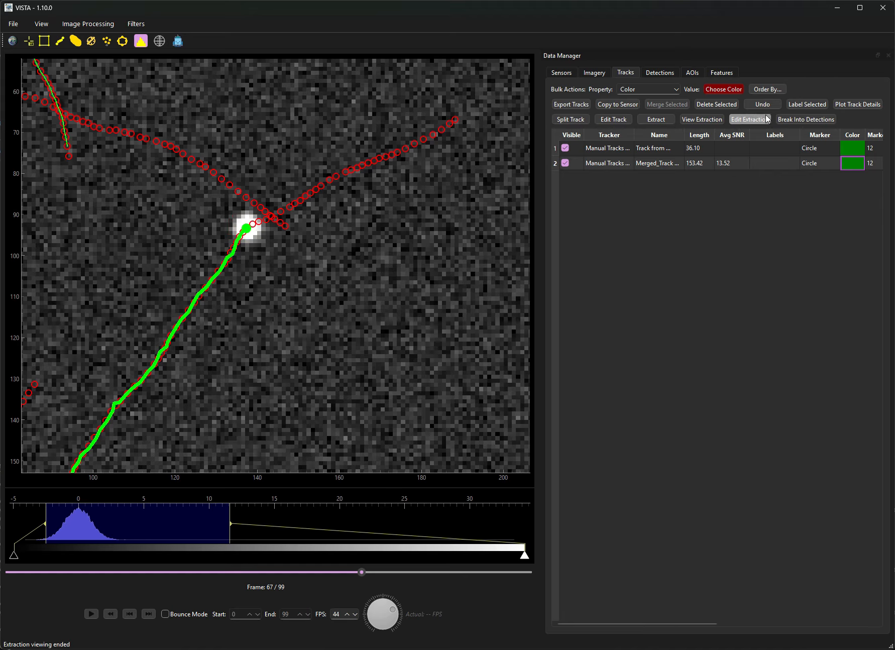
Open the merged track's details plot, show the complete plot, and scrub through the frames to frame 58 to follow its marker
{"action": "left_click", "coordinate": [846, 104]}
{"action": "left_click_drag", "start_coordinate": [469, 179], "coordinate": [684, 211]}
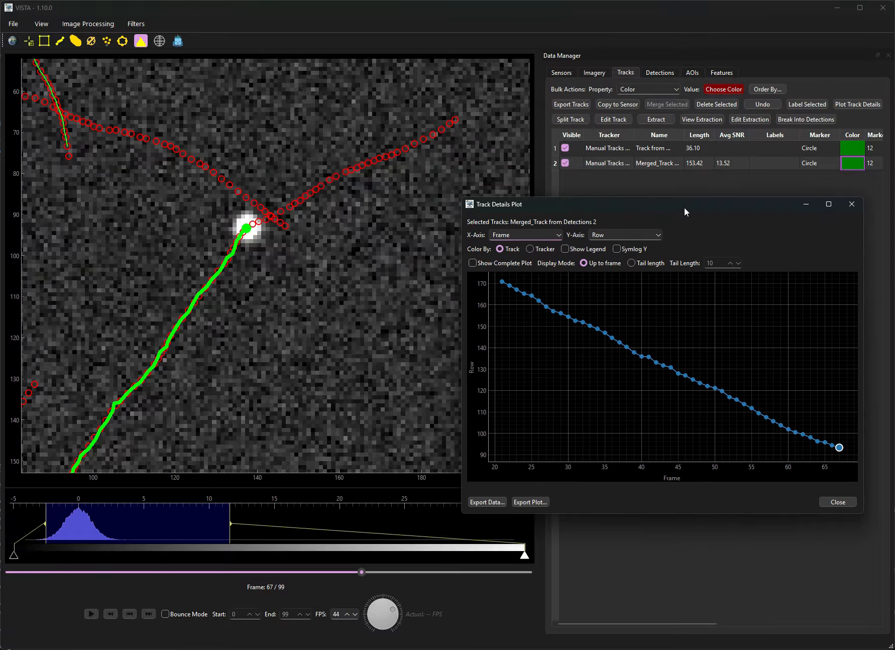
{"action": "left_click_drag", "start_coordinate": [361, 571], "coordinate": [403, 554]}
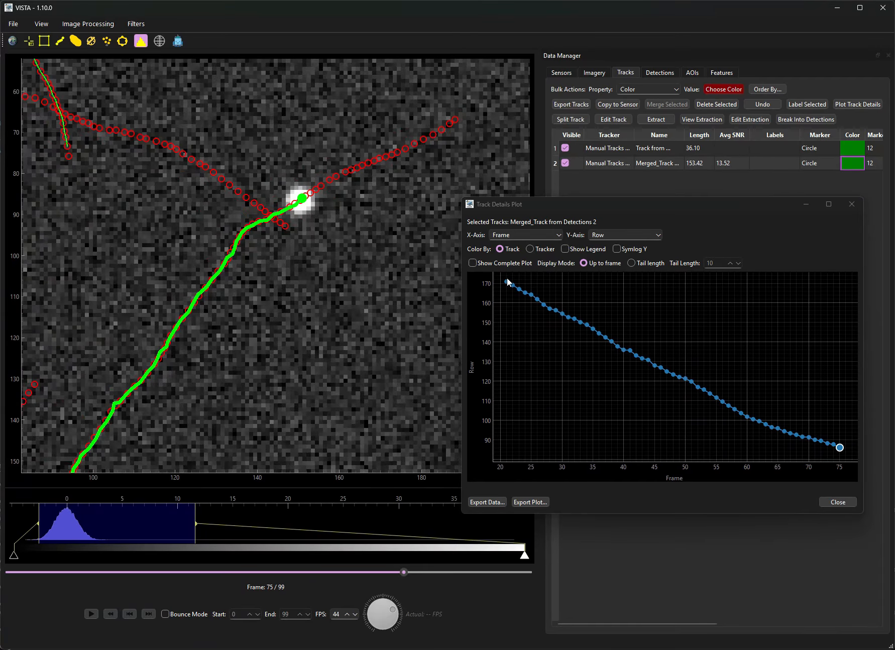
{"action": "left_click_drag", "start_coordinate": [399, 571], "coordinate": [371, 571]}
{"action": "left_click", "coordinate": [488, 262]}
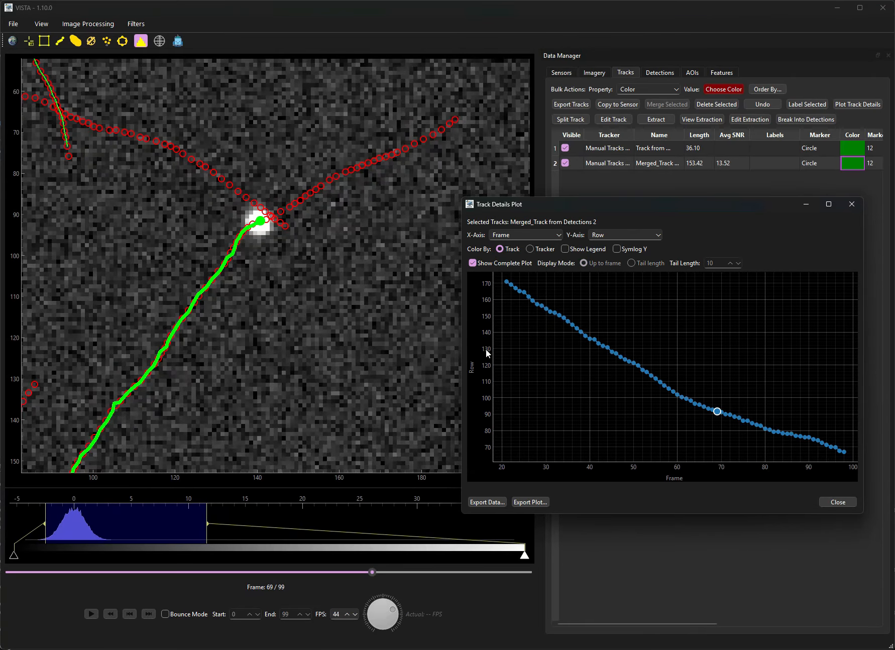
{"action": "mouse_move", "coordinate": [385, 567]}
{"action": "left_mouse_down"}
{"action": "mouse_move", "coordinate": [217, 573]}
{"action": "mouse_move", "coordinate": [345, 567]}
{"action": "mouse_move", "coordinate": [284, 562]}
{"action": "mouse_move", "coordinate": [320, 559]}
{"action": "left_mouse_up"}
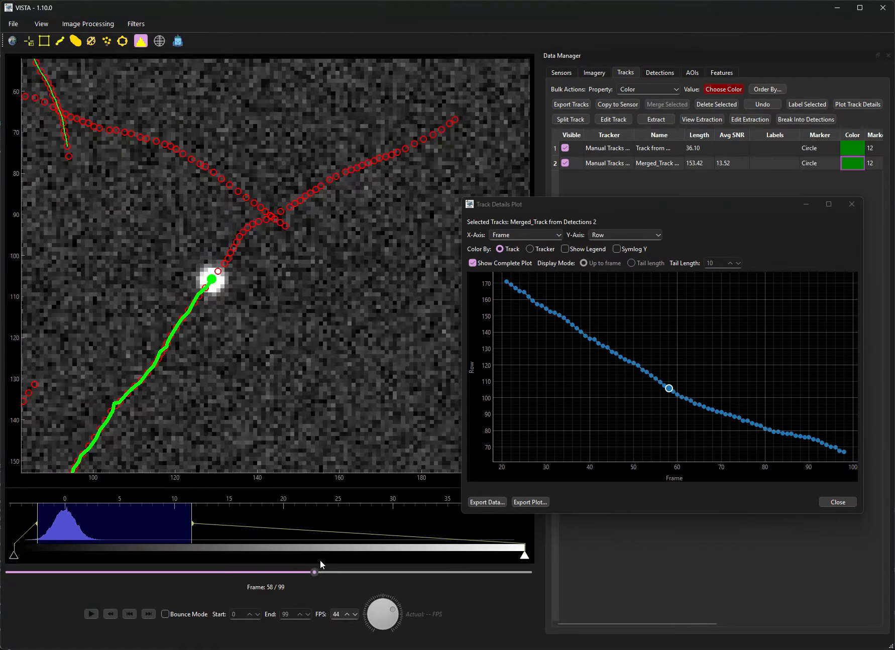
Set the plot's Y-axis to Signal Total and advance to frame 63 to follow the marker
{"action": "left_click", "coordinate": [616, 230]}
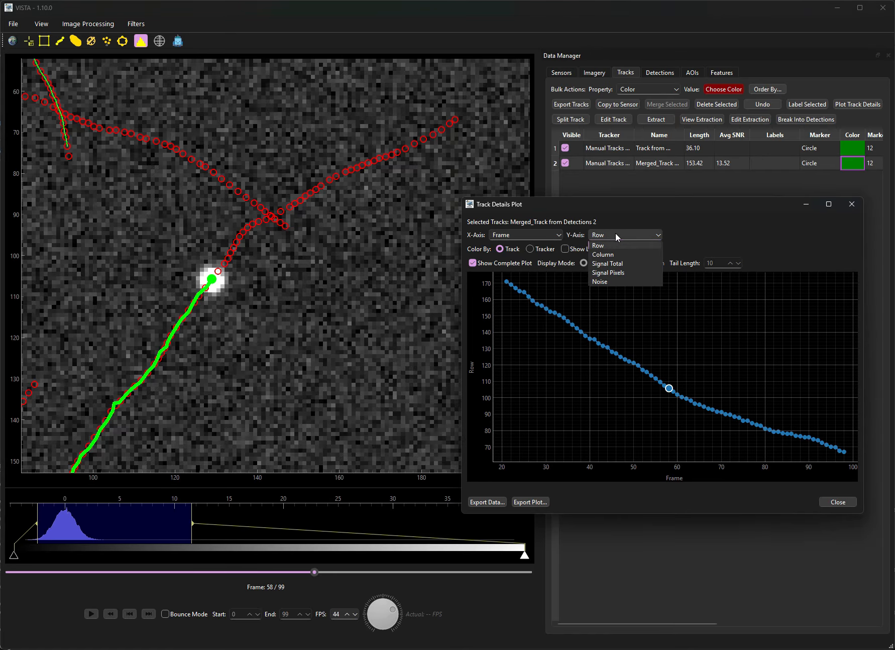
{"action": "left_click", "coordinate": [617, 265]}
{"action": "mouse_move", "coordinate": [314, 571]}
{"action": "left_mouse_down"}
{"action": "mouse_move", "coordinate": [164, 557]}
{"action": "mouse_move", "coordinate": [478, 544]}
{"action": "mouse_move", "coordinate": [342, 552]}
{"action": "left_mouse_up"}
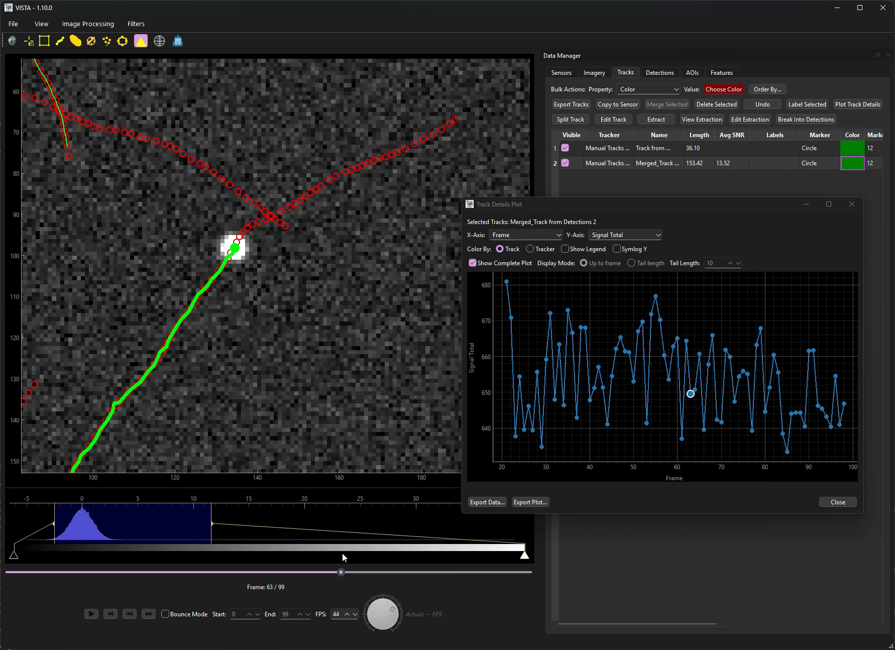
Try the Symlog Y scale on the Signal Total plot, fit the view to all data, and return to the linear scale
{"action": "left_click", "coordinate": [628, 247]}
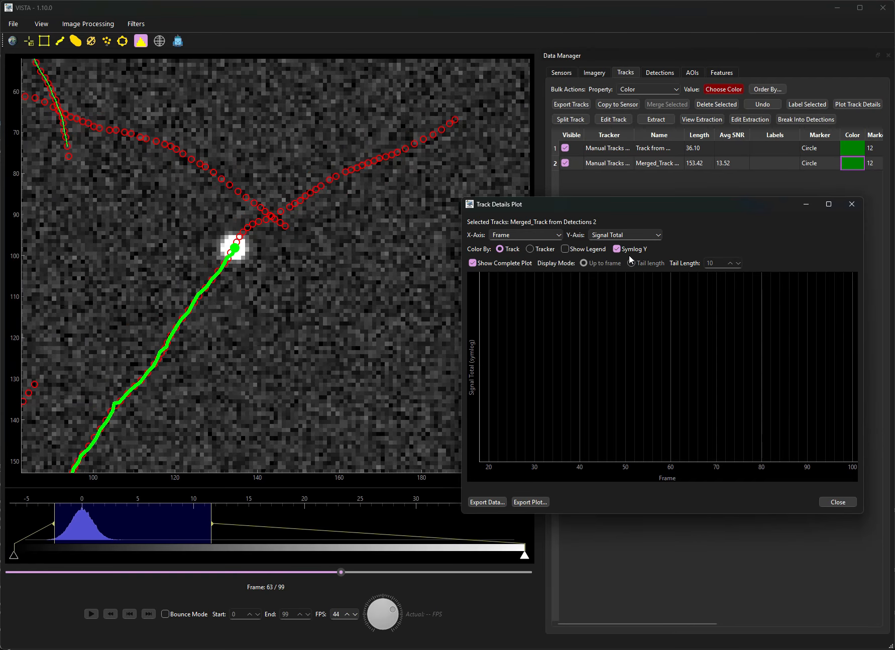
{"action": "scroll", "coordinate": [587, 333], "scroll_direction": "down", "scroll_amount": 14}
{"action": "scroll", "coordinate": [591, 379], "scroll_direction": "up", "scroll_amount": 13}
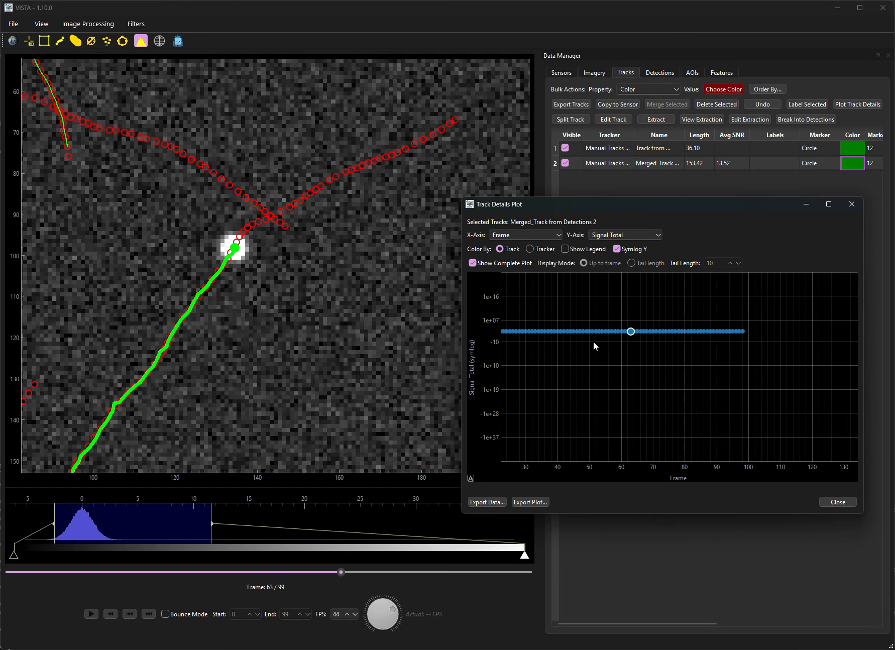
{"action": "right_click", "coordinate": [578, 343]}
{"action": "left_click", "coordinate": [610, 349]}
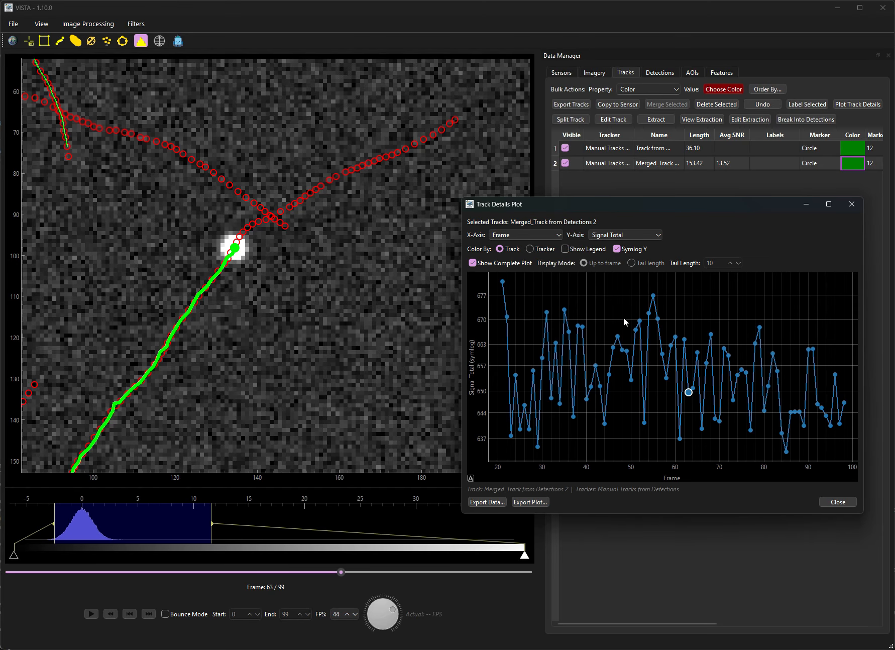
{"action": "left_click", "coordinate": [629, 247]}
{"action": "right_click", "coordinate": [621, 322]}
{"action": "left_click", "coordinate": [633, 325]}
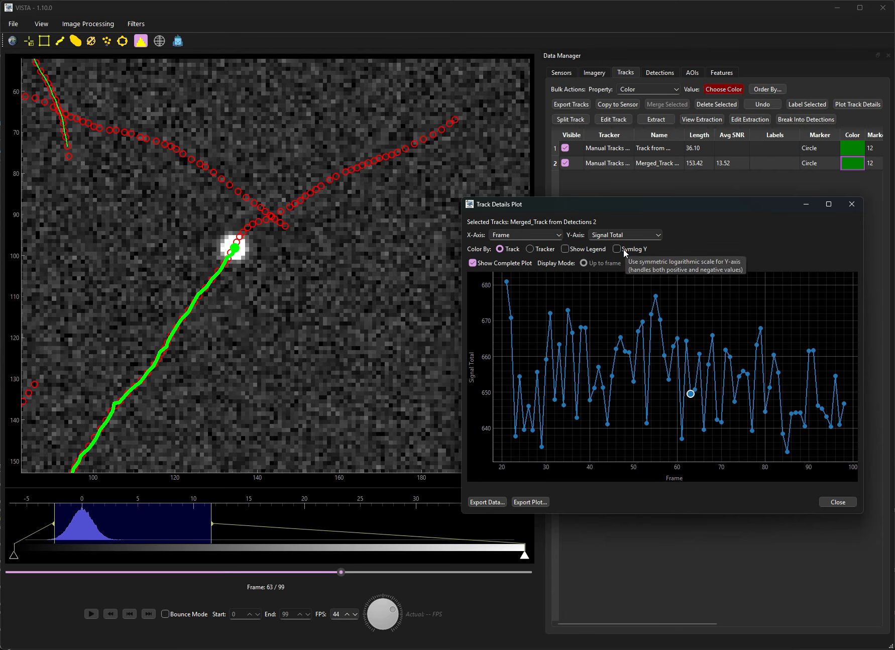
Show the legend on the track plot and hide it again
{"action": "left_click", "coordinate": [583, 250]}
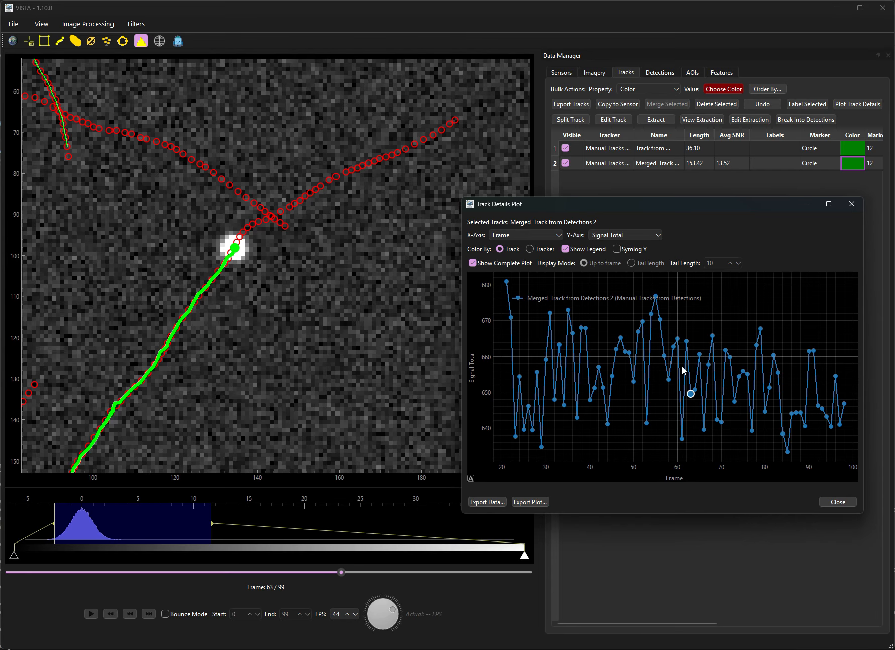
{"action": "left_click", "coordinate": [596, 249]}
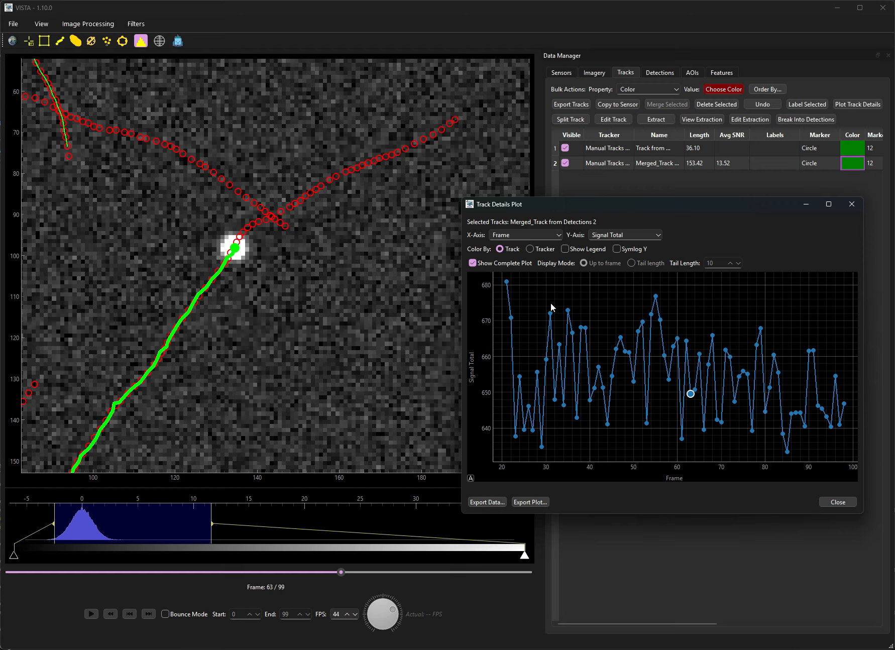
{"action": "left_click", "coordinate": [477, 1]}
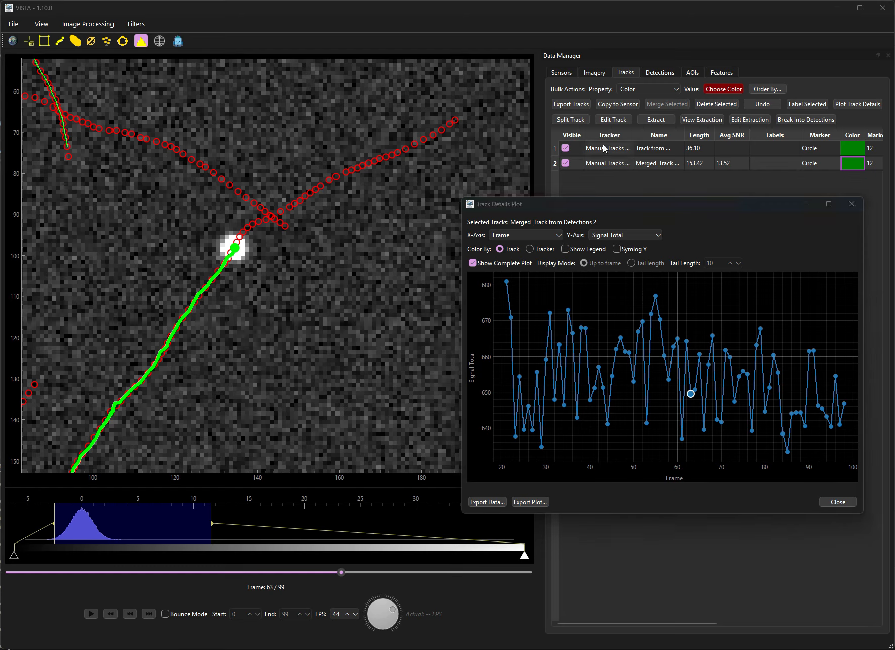
Add the first track to the plotted selection and plot Row against Frame for both tracks
{"action": "left_click", "coordinate": [647, 151], "text": "ctrl"}
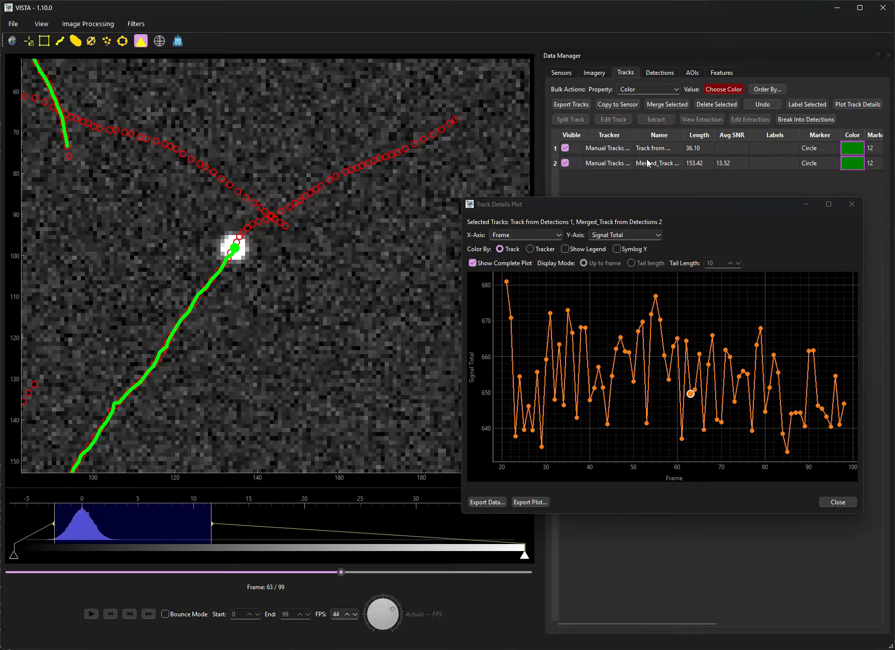
{"action": "left_click", "coordinate": [558, 235]}
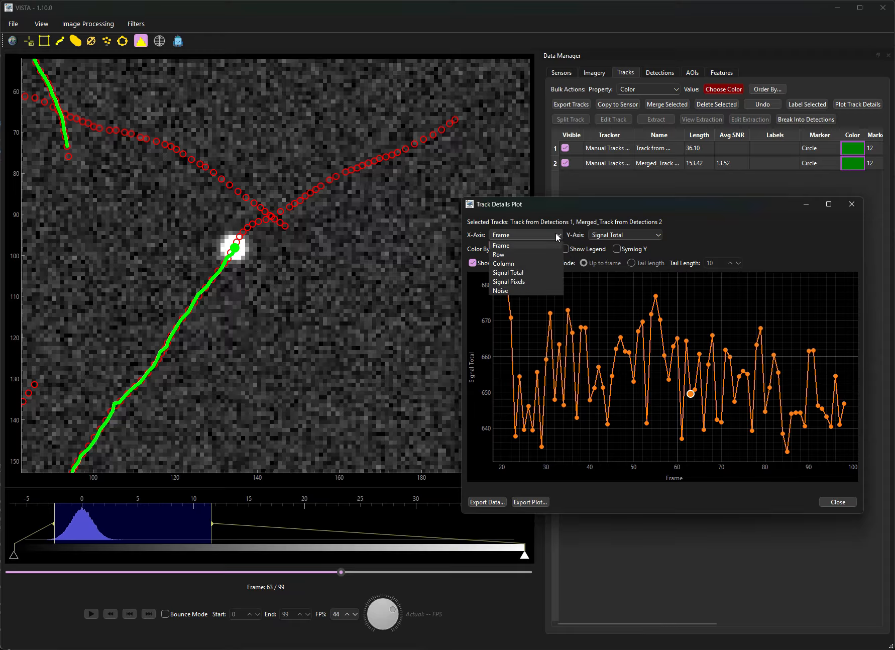
{"action": "left_click", "coordinate": [524, 244]}
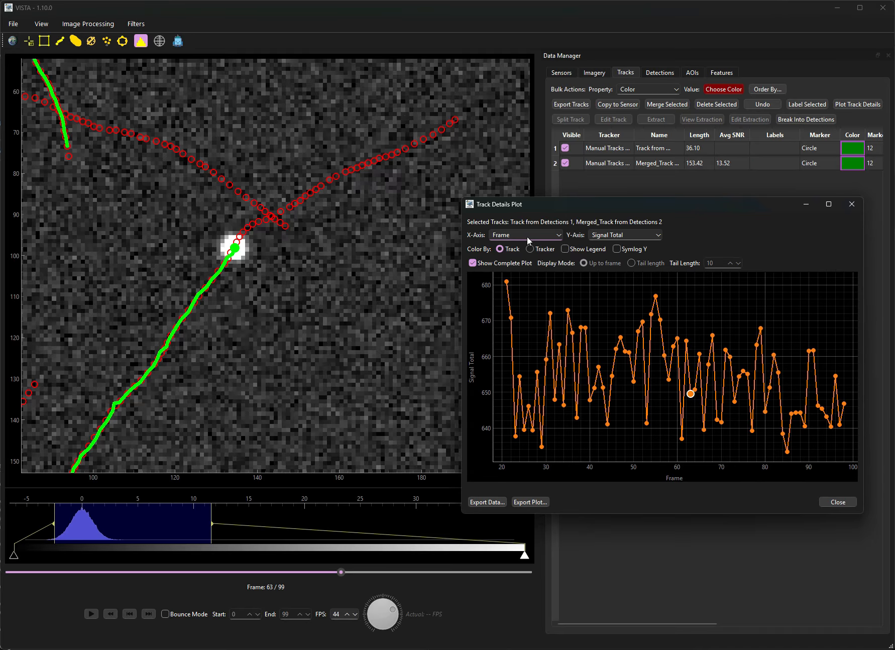
{"action": "left_click", "coordinate": [632, 235]}
{"action": "left_click", "coordinate": [598, 245]}
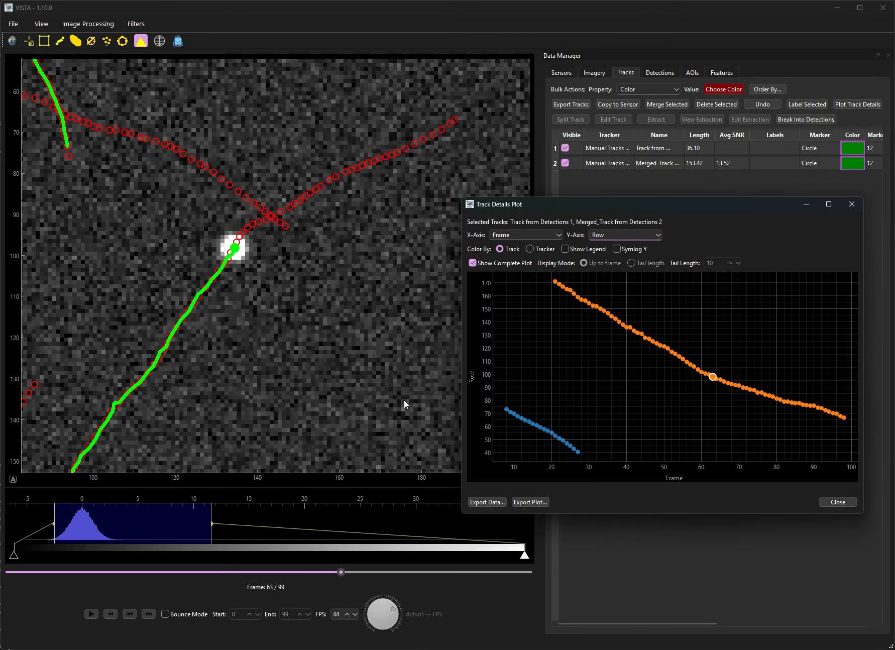
Go back to frame 20 to view the first track's marker and move the plot window away from the track table
{"action": "mouse_move", "coordinate": [339, 571]}
{"action": "left_mouse_down"}
{"action": "mouse_move", "coordinate": [76, 557]}
{"action": "mouse_move", "coordinate": [371, 565]}
{"action": "mouse_move", "coordinate": [91, 558]}
{"action": "mouse_move", "coordinate": [114, 560]}
{"action": "left_mouse_up"}
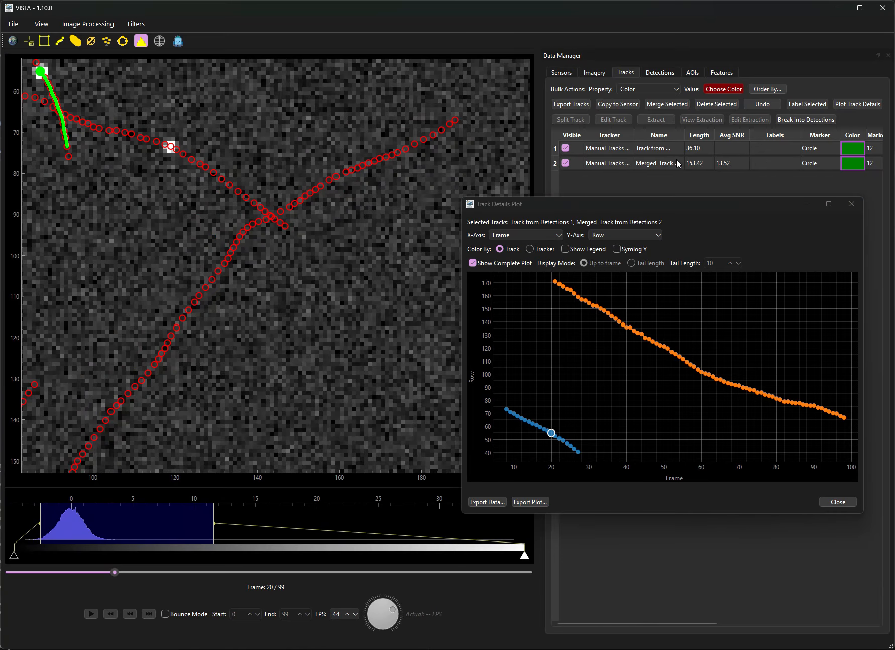
{"action": "left_click_drag", "start_coordinate": [698, 208], "coordinate": [650, 254]}
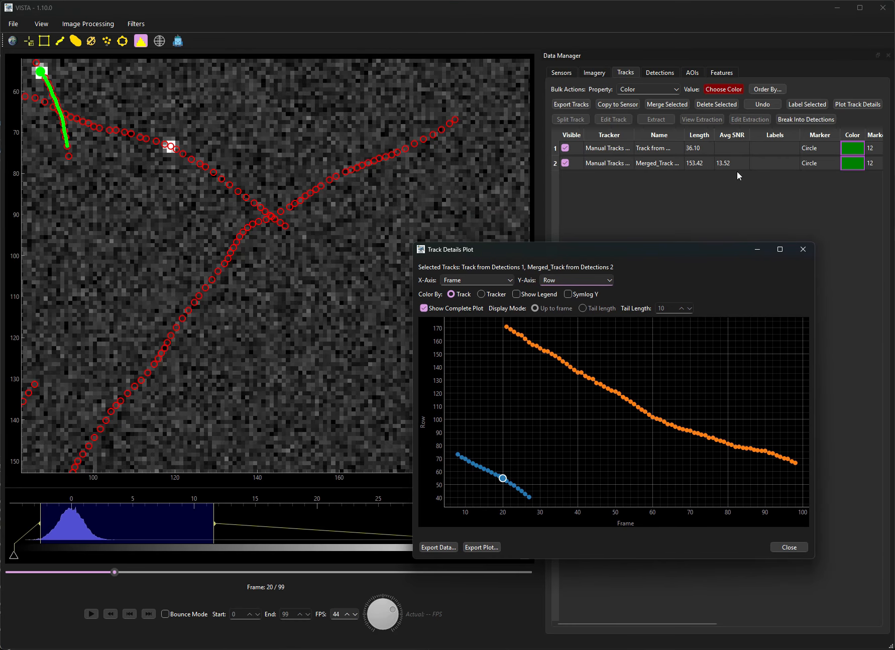
Open a second track details plot, move it aside, and close both plot windows
{"action": "left_click", "coordinate": [857, 104]}
{"action": "left_click_drag", "start_coordinate": [547, 179], "coordinate": [309, 109]}
{"action": "left_click", "coordinate": [409, 105]}
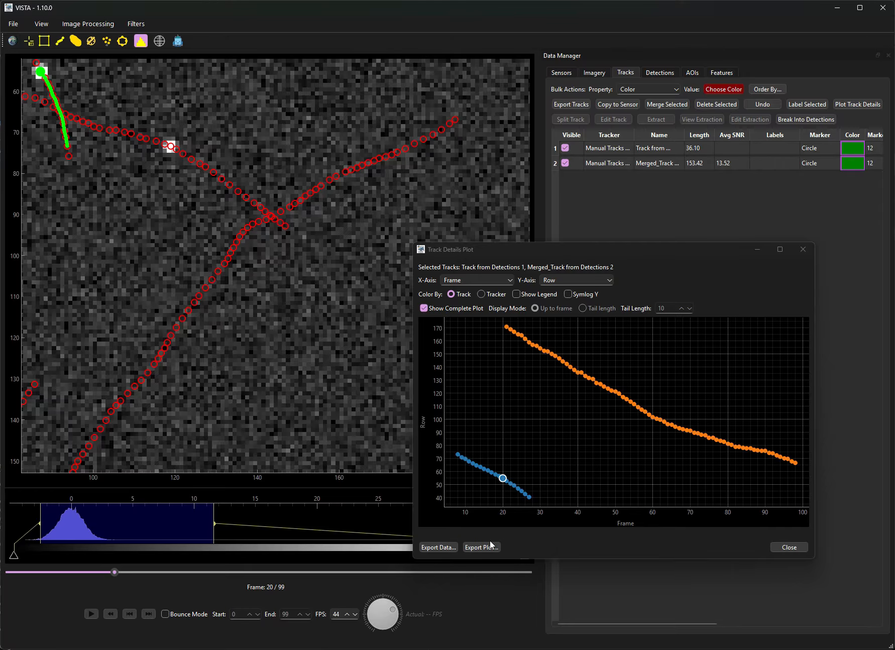
{"action": "left_click", "coordinate": [803, 249]}
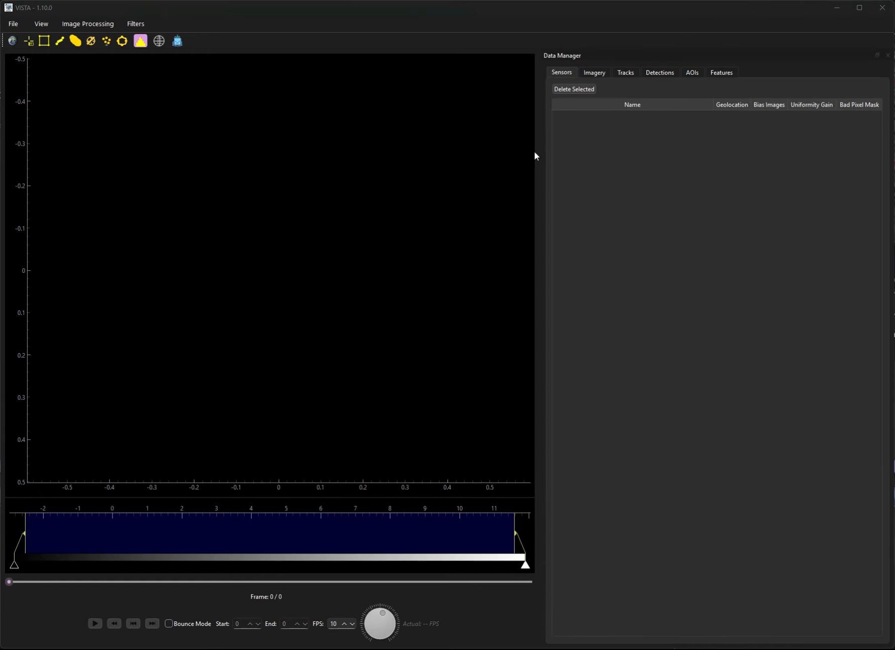
Load the HDF5 imagery file imagery.h5 from the sim_all_features folder
{"action": "left_click", "coordinate": [13, 23]}
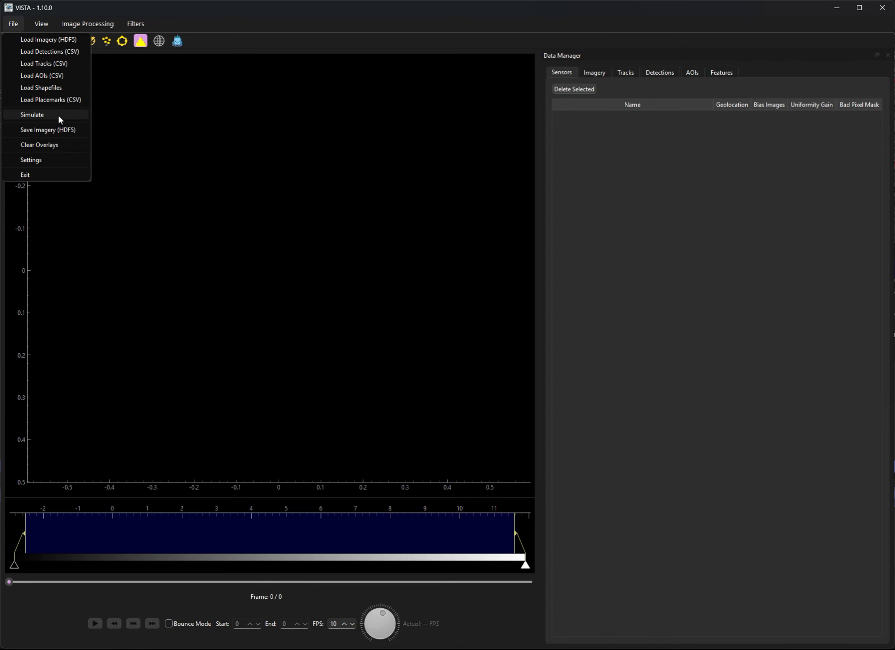
{"action": "left_click", "coordinate": [60, 38]}
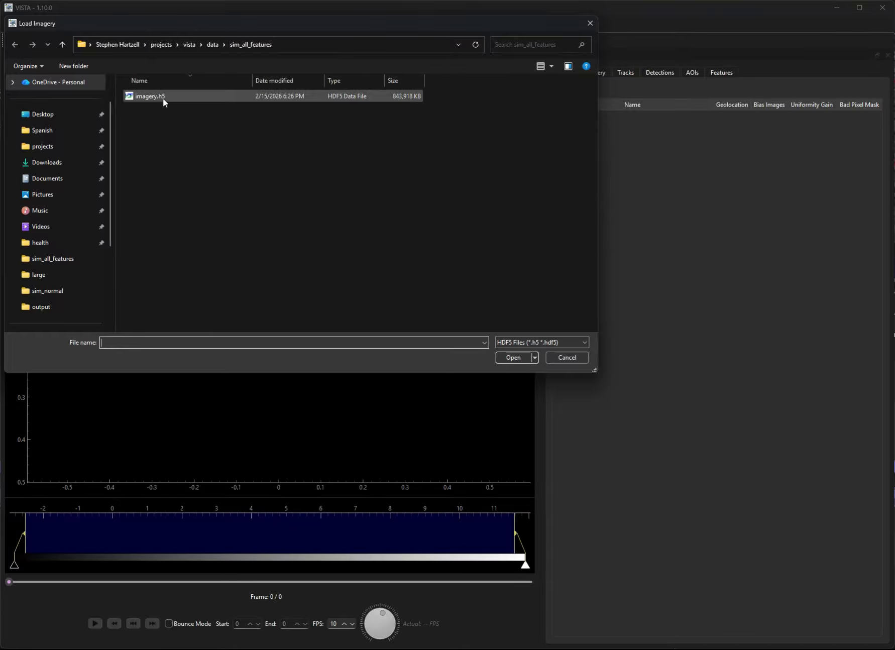
{"action": "double_click", "coordinate": [163, 98]}
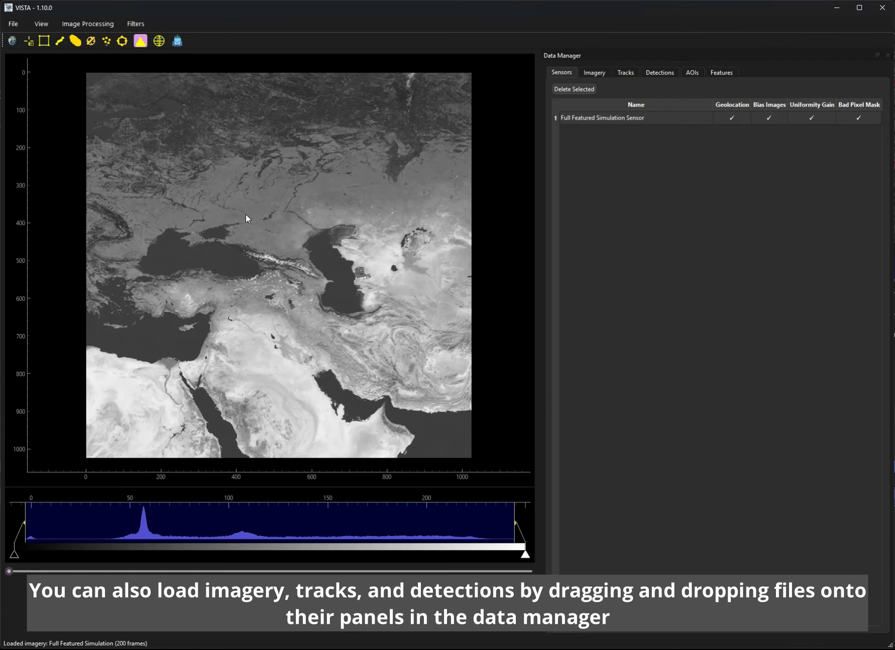
Scrub through the loaded imagery's frames to inspect the scene and stop at frame 33
{"action": "left_click_drag", "start_coordinate": [10, 570], "coordinate": [267, 567]}
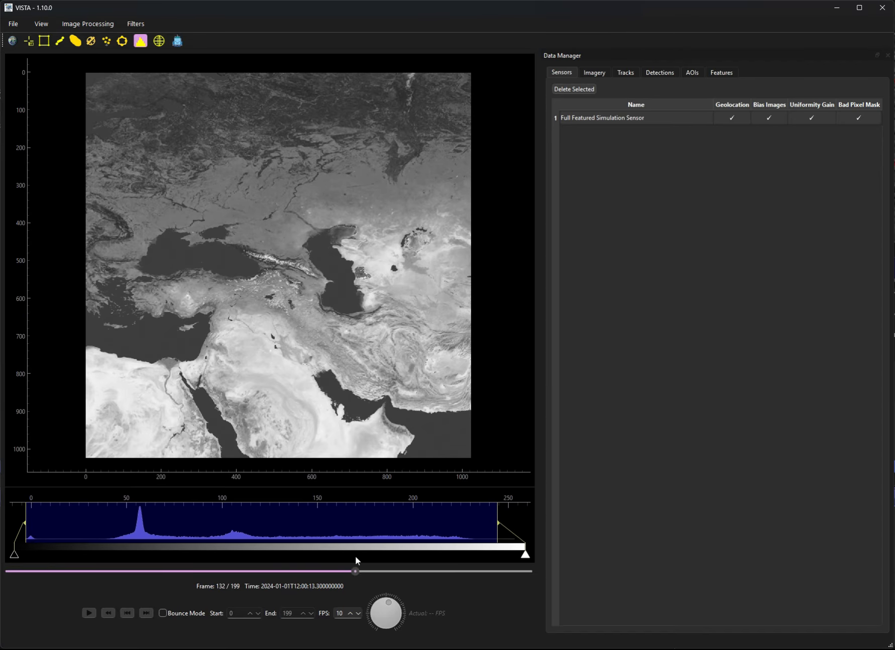
{"action": "scroll", "coordinate": [276, 224], "scroll_direction": "up", "scroll_amount": 5}
{"action": "left_click_drag", "start_coordinate": [264, 572], "coordinate": [228, 567]}
{"action": "scroll", "coordinate": [234, 402], "scroll_direction": "down", "scroll_amount": 5}
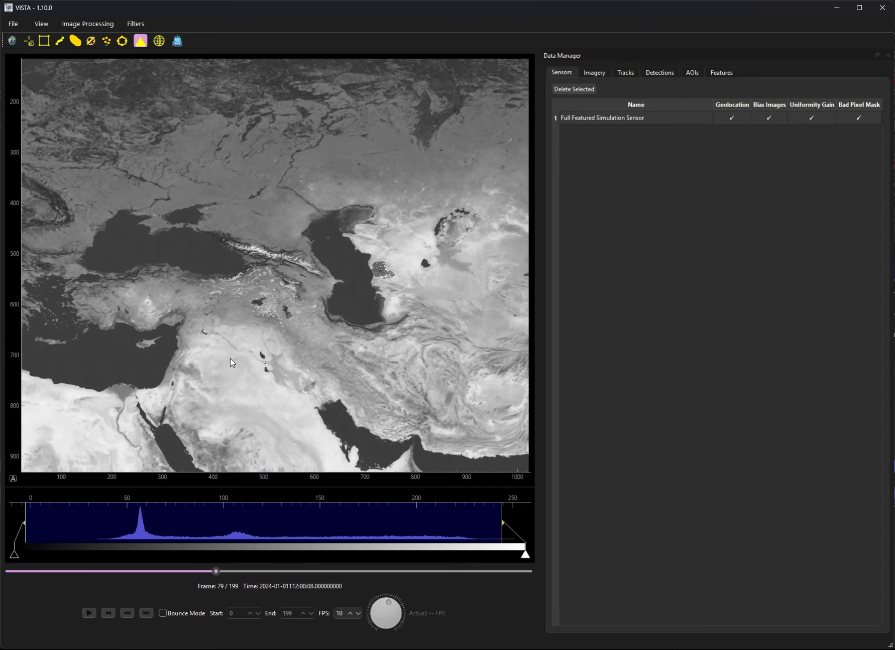
{"action": "scroll", "coordinate": [231, 361], "scroll_direction": "down", "scroll_amount": 3}
{"action": "left_click_drag", "start_coordinate": [216, 571], "coordinate": [94, 584]}
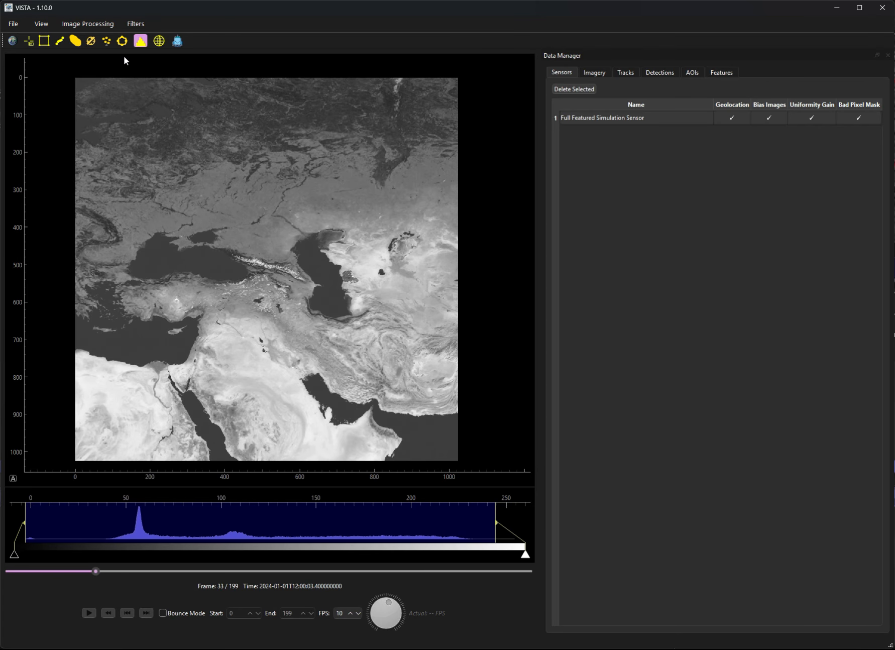
{"action": "left_click", "coordinate": [107, 24]}
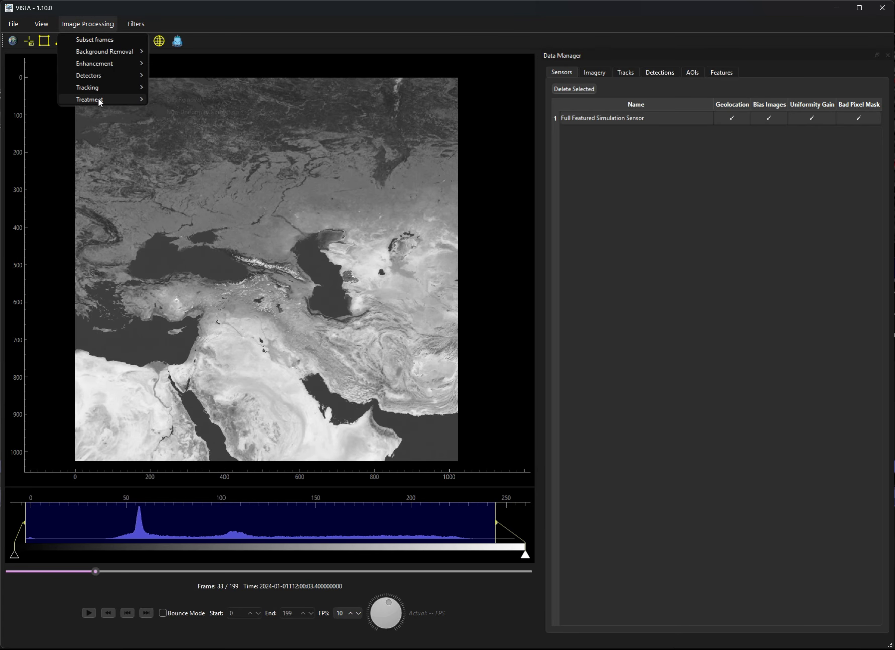
{"action": "mouse_move", "coordinate": [99, 99]}
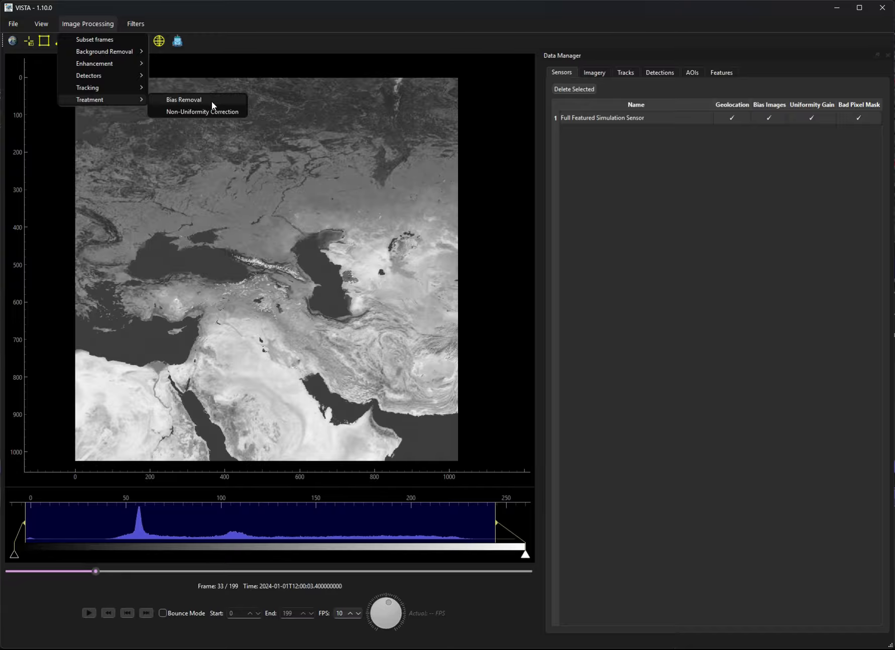
{"action": "mouse_move", "coordinate": [116, 57]}
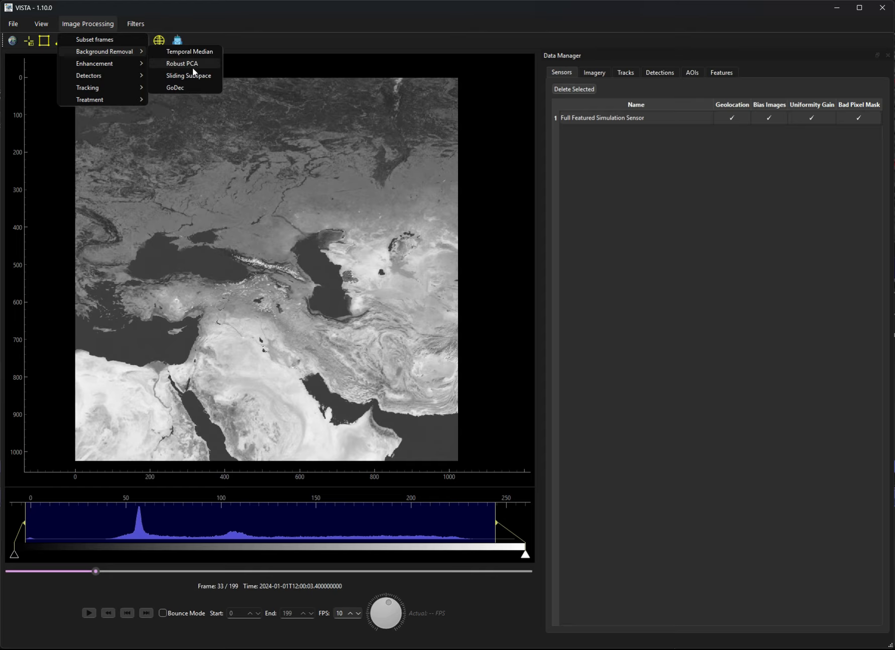
{"action": "key", "text": "Escape"}
{"action": "key", "text": "Escape"}
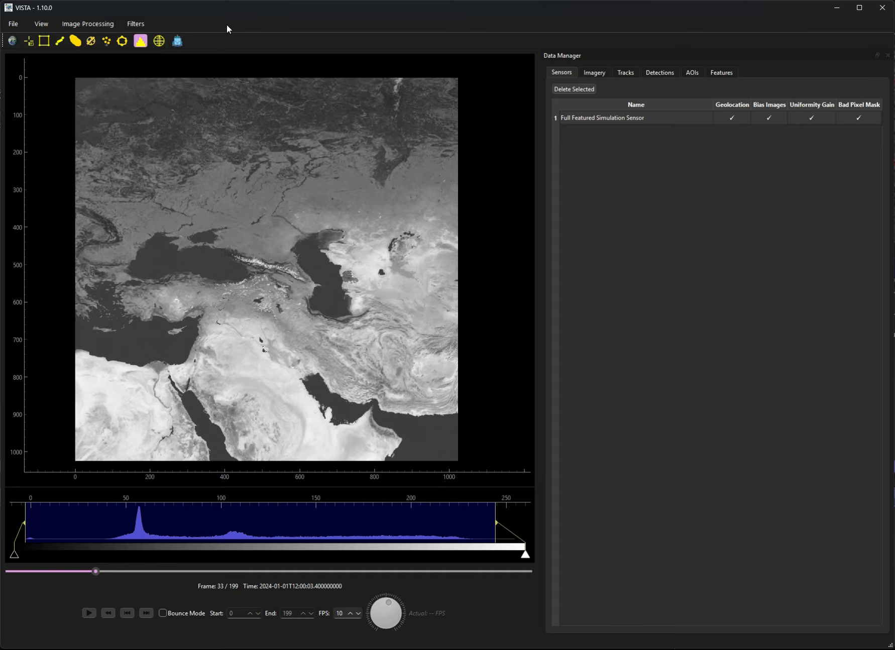
Add a rectangular AOI over the upper middle of the image, about 507 × 438 pixels with its origin near (250, 93)
{"action": "left_click", "coordinate": [44, 42]}
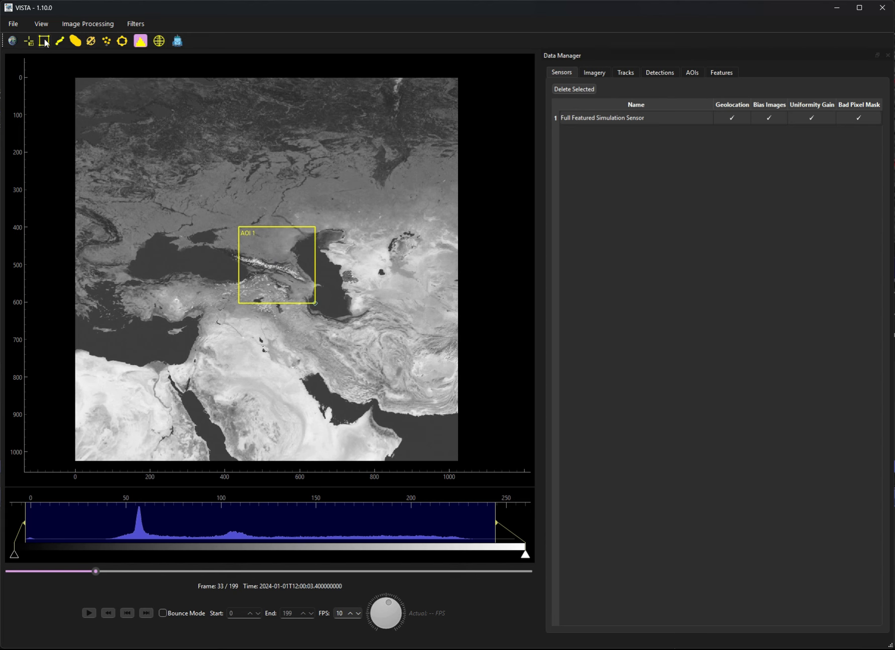
{"action": "left_click_drag", "start_coordinate": [274, 249], "coordinate": [214, 135]}
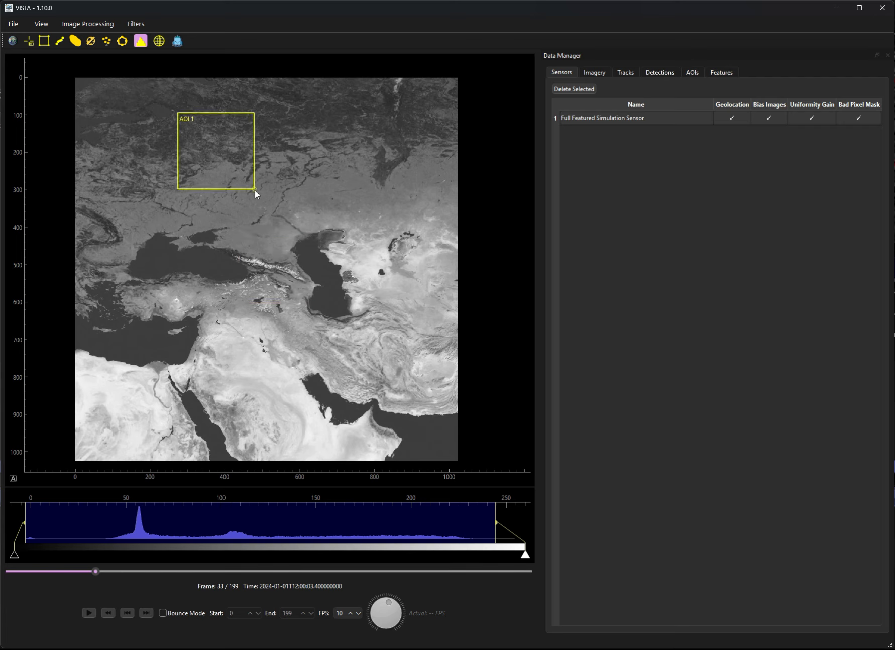
{"action": "left_click_drag", "start_coordinate": [217, 160], "coordinate": [194, 157]}
{"action": "left_click_drag", "start_coordinate": [230, 186], "coordinate": [346, 271]}
{"action": "mouse_move", "coordinate": [258, 220]}
{"action": "left_mouse_down"}
{"action": "mouse_move", "coordinate": [290, 220]}
{"action": "mouse_move", "coordinate": [272, 224]}
{"action": "left_mouse_up"}
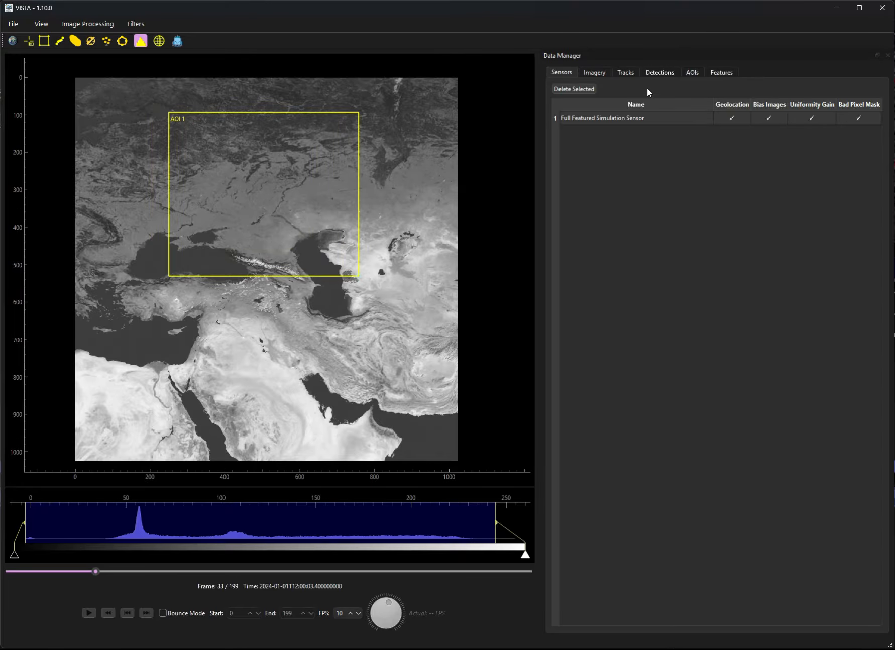
Rename the new AOI to Target Area
{"action": "left_click", "coordinate": [692, 73]}
{"action": "double_click", "coordinate": [605, 131]}
{"action": "type", "text": "Target Area"}
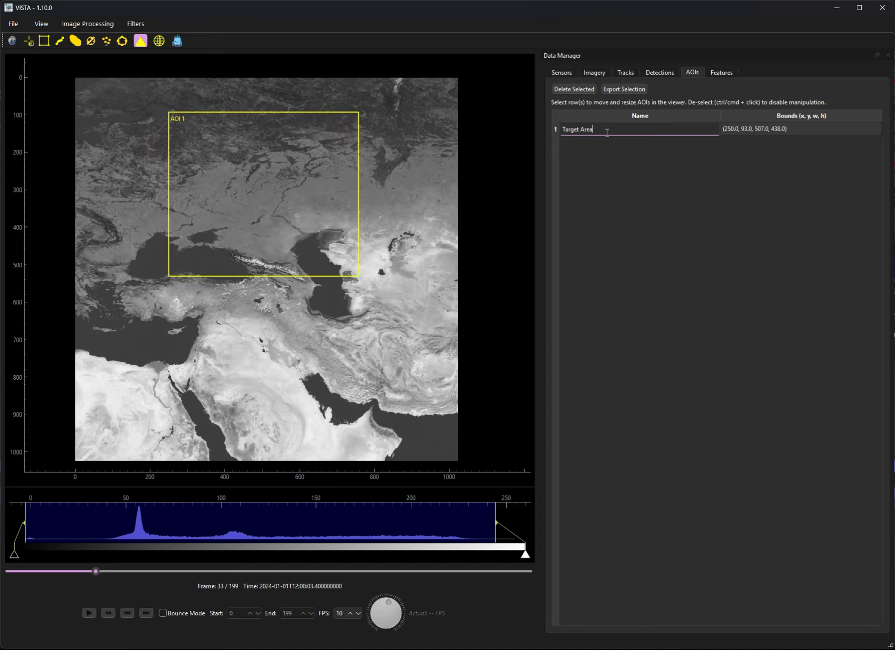
{"action": "key", "text": "Return"}
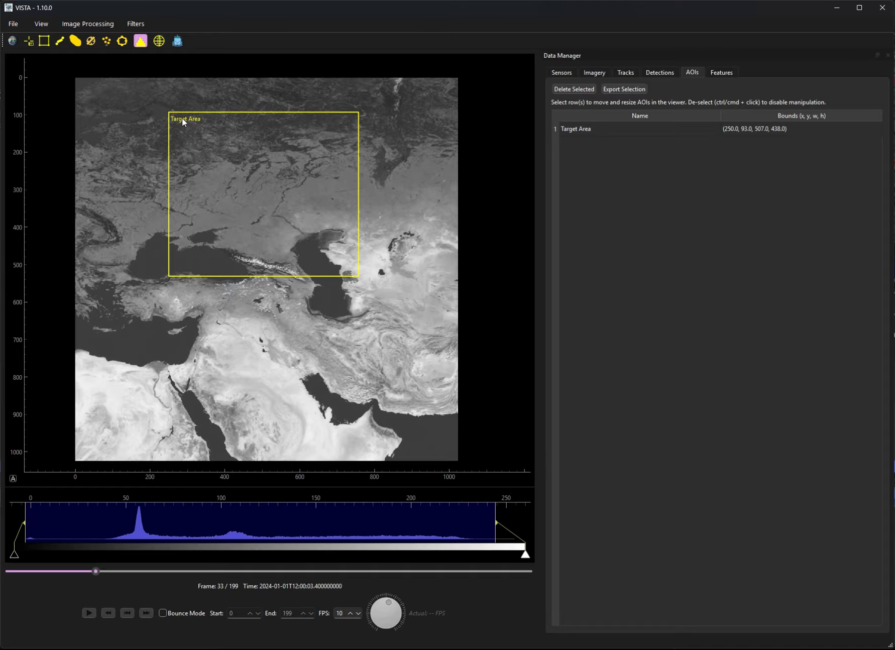
Resize the Target Area AOI to about 487 × 434 pixels and move its origin to about (254, 91)
{"action": "left_click_drag", "start_coordinate": [358, 280], "coordinate": [336, 268]}
{"action": "left_click_drag", "start_coordinate": [262, 289], "coordinate": [344, 300]}
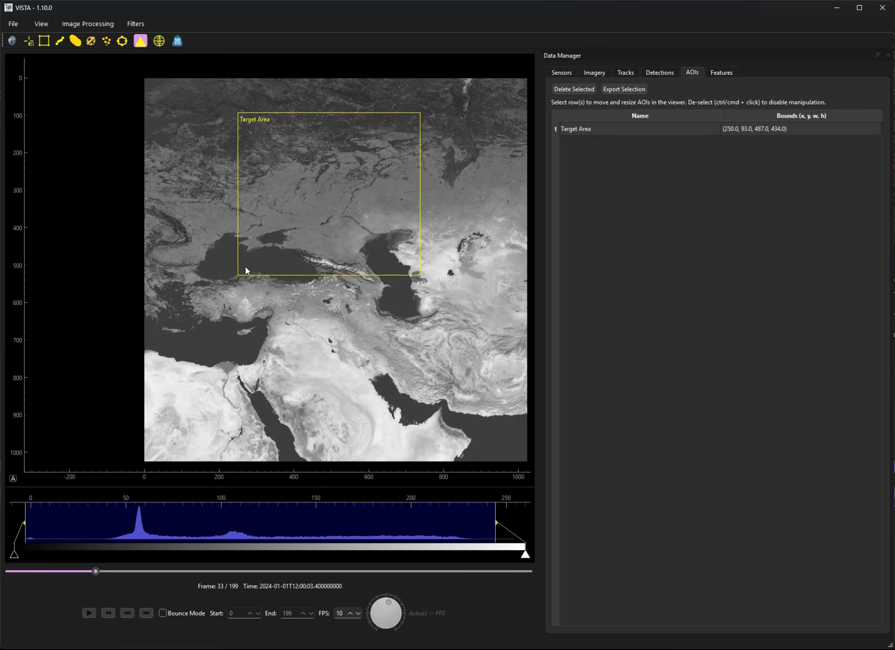
{"action": "scroll", "coordinate": [245, 270], "scroll_direction": "up", "scroll_amount": 6}
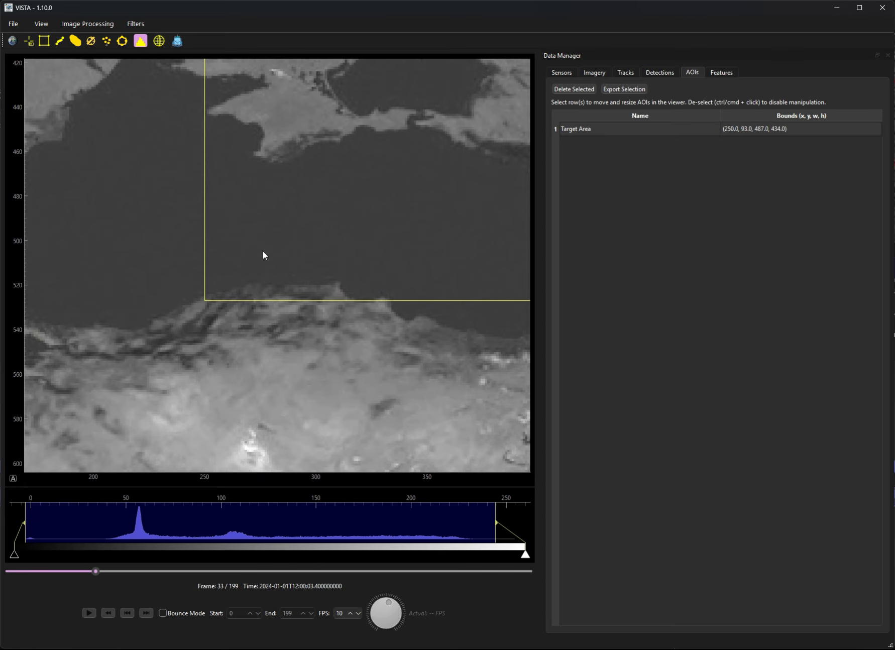
{"action": "mouse_move", "coordinate": [289, 242]}
{"action": "left_mouse_down"}
{"action": "mouse_move", "coordinate": [269, 242]}
{"action": "mouse_move", "coordinate": [289, 245]}
{"action": "left_mouse_up"}
{"action": "scroll", "coordinate": [326, 269], "scroll_direction": "down", "scroll_amount": 6}
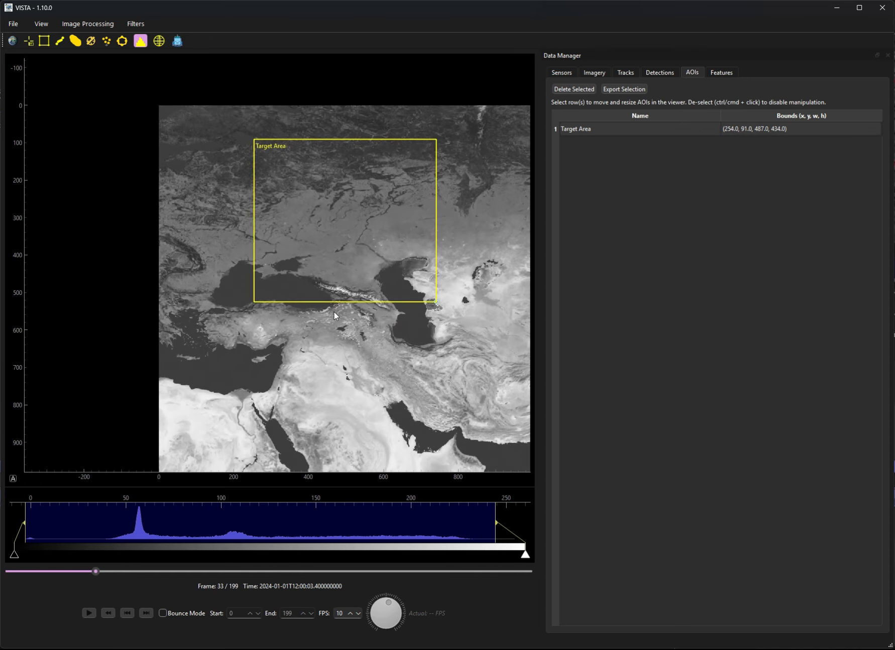
{"action": "left_click_drag", "start_coordinate": [340, 323], "coordinate": [316, 344]}
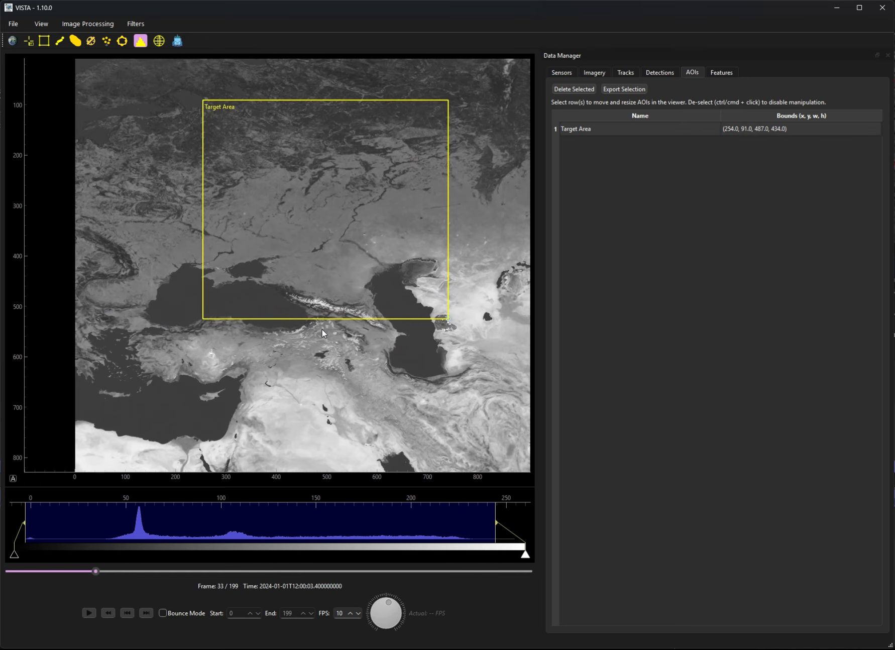
Disable manipulation of the Target Area AOI by deselecting it, reselect it, and move its origin to about (243, 93)
{"action": "left_click", "coordinate": [618, 131], "text": "ctrl"}
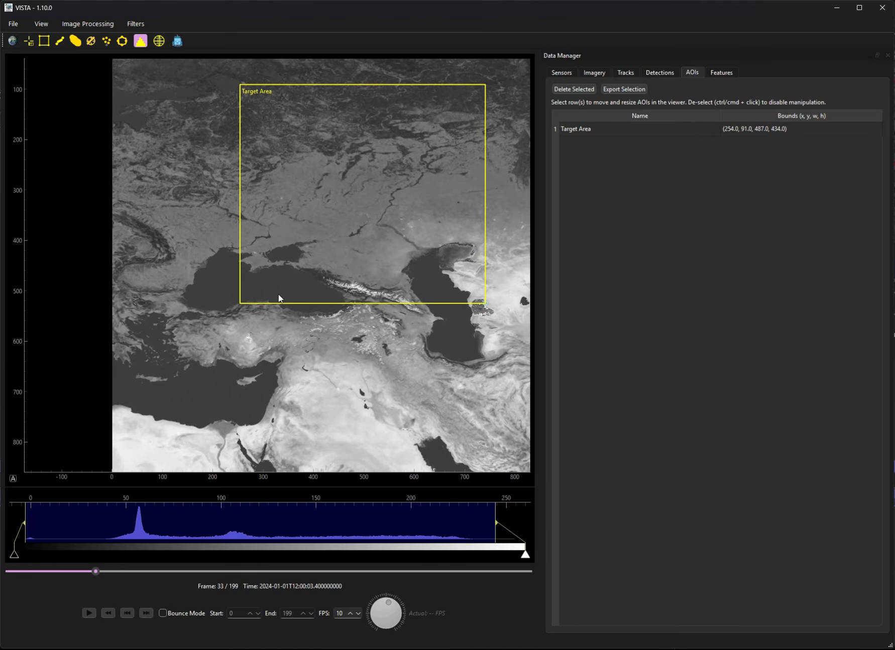
{"action": "scroll", "coordinate": [322, 295], "scroll_direction": "up", "scroll_amount": 5}
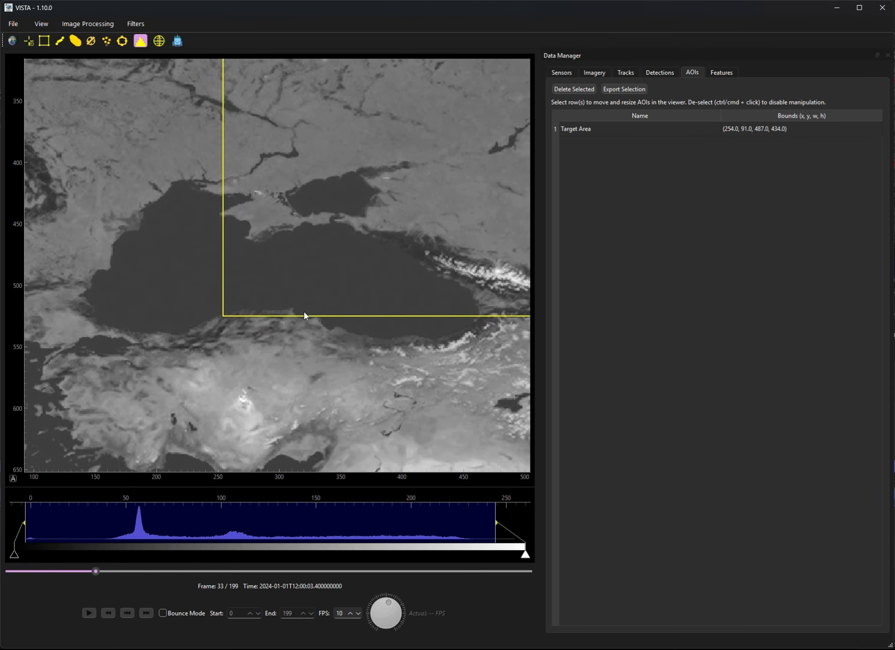
{"action": "scroll", "coordinate": [274, 303], "scroll_direction": "down", "scroll_amount": 5}
{"action": "scroll", "coordinate": [297, 335], "scroll_direction": "down", "scroll_amount": 1}
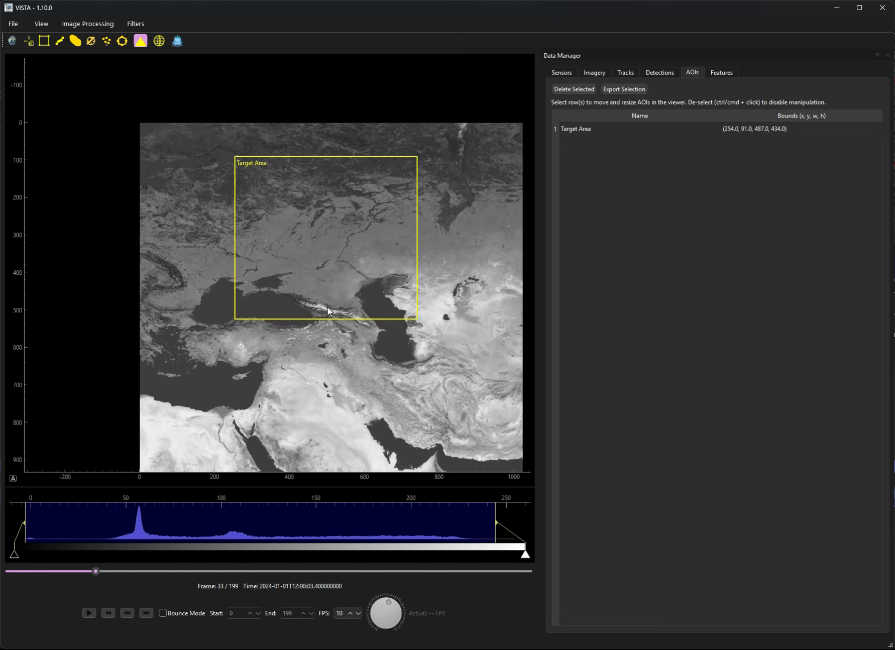
{"action": "scroll", "coordinate": [329, 311], "scroll_direction": "up", "scroll_amount": 1}
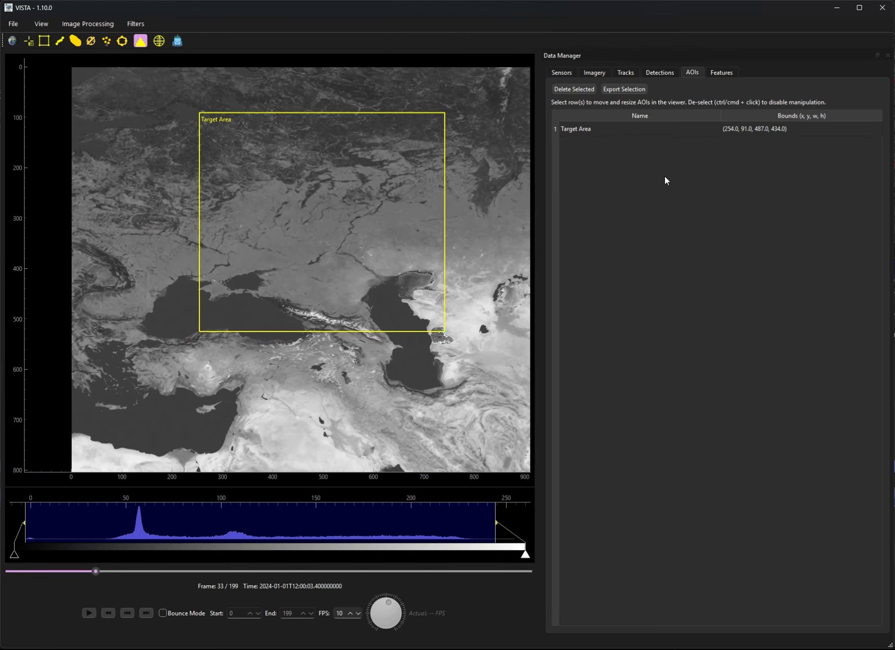
{"action": "left_click", "coordinate": [643, 128]}
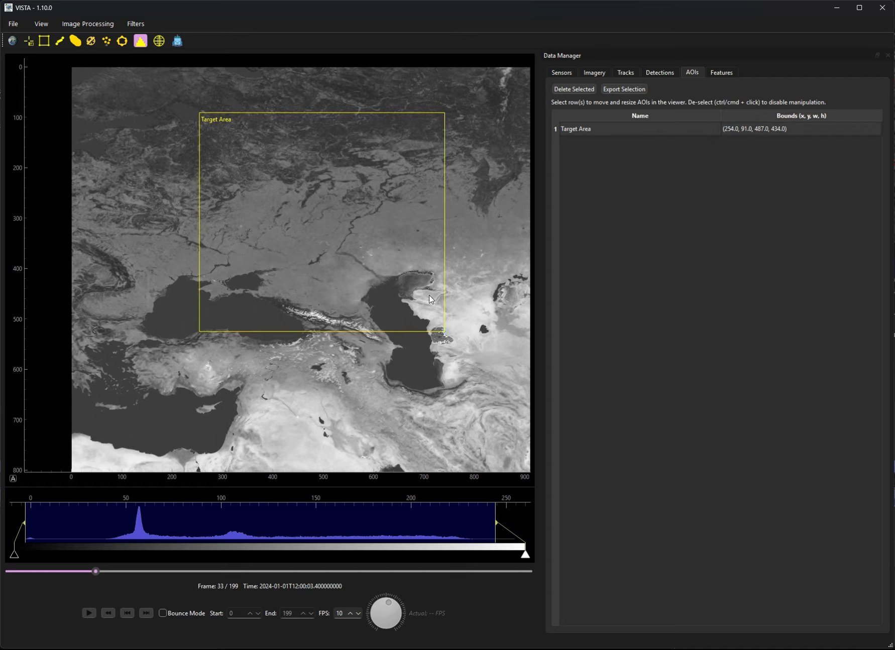
{"action": "left_click_drag", "start_coordinate": [362, 238], "coordinate": [356, 239]}
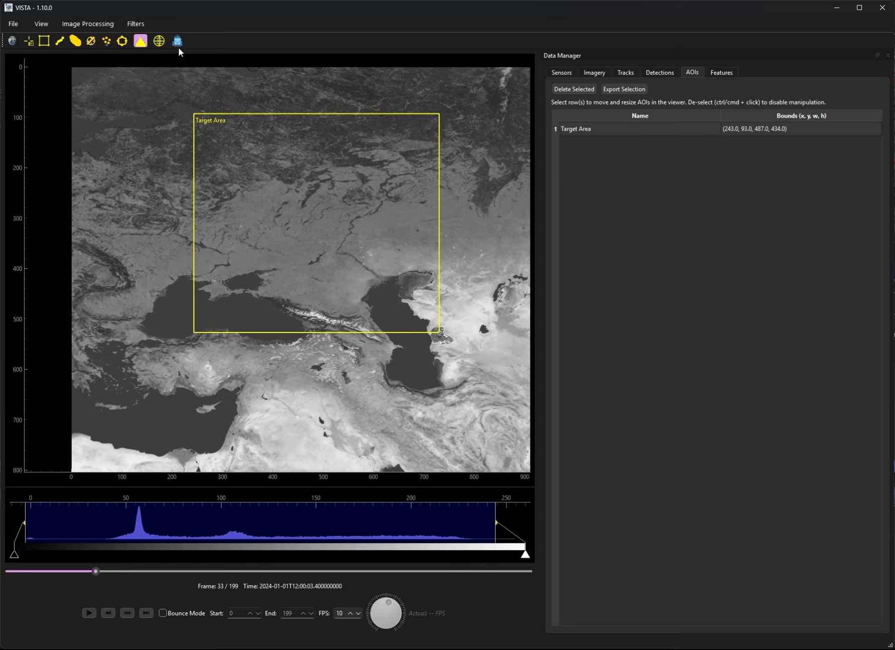
Run GoDec background removal with the process region set to Target Area
{"action": "left_click", "coordinate": [80, 24]}
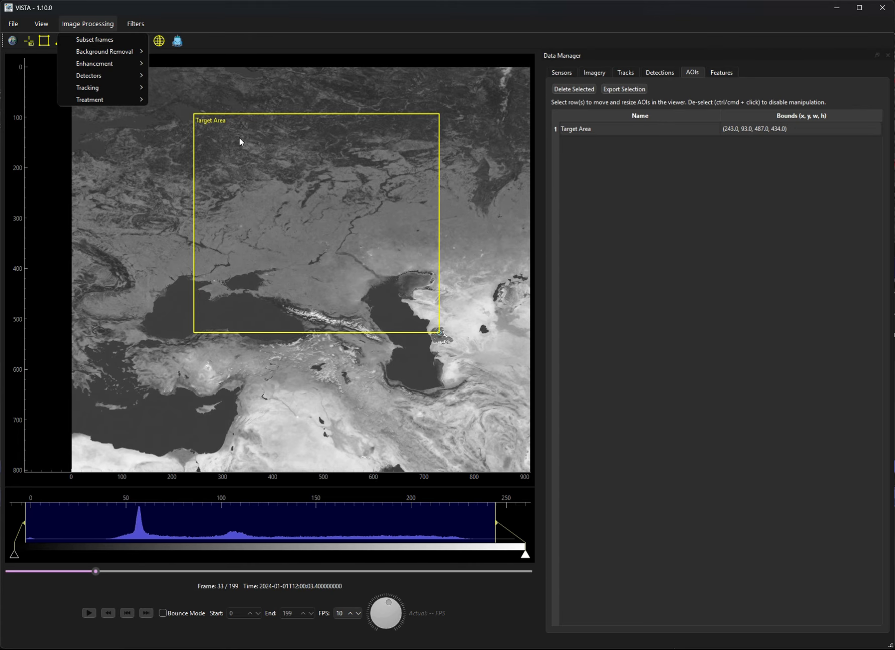
{"action": "mouse_move", "coordinate": [104, 53]}
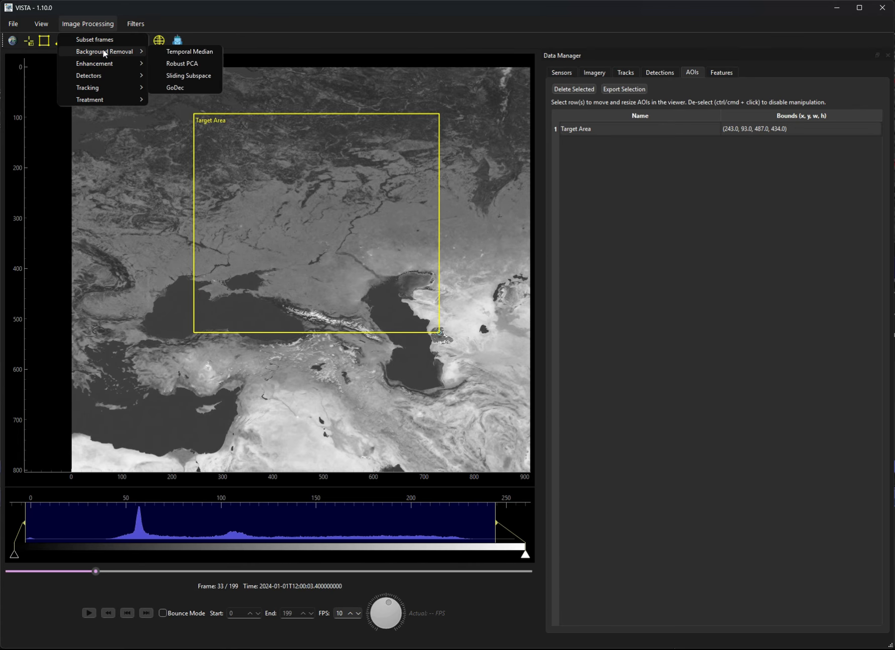
{"action": "left_click", "coordinate": [180, 87]}
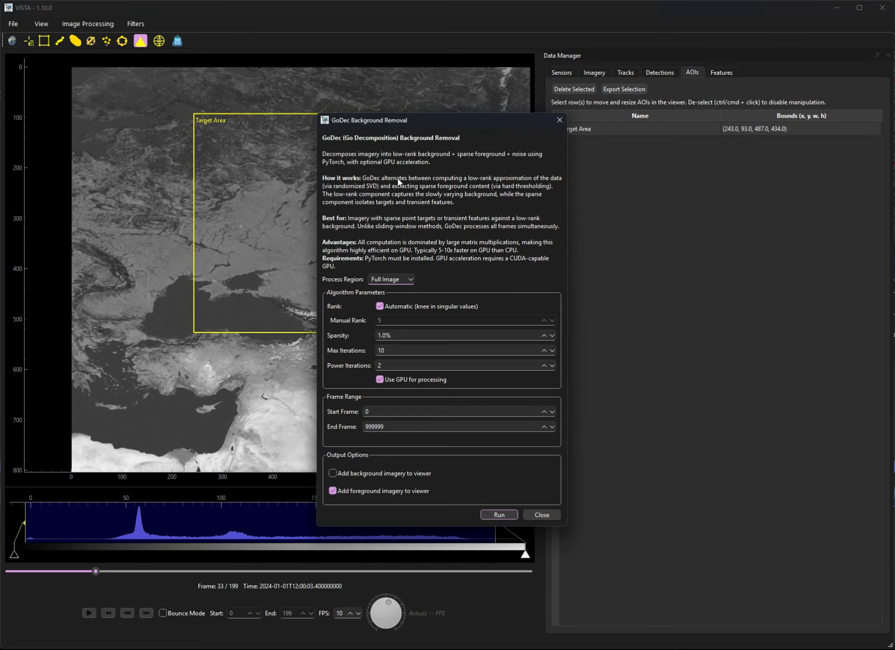
{"action": "left_click", "coordinate": [410, 278]}
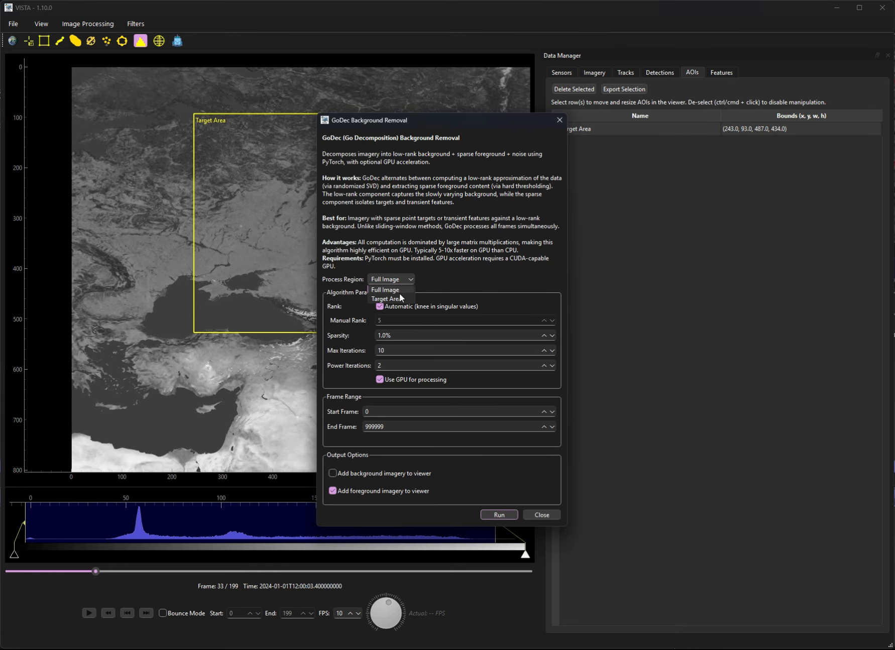
{"action": "left_click", "coordinate": [386, 298]}
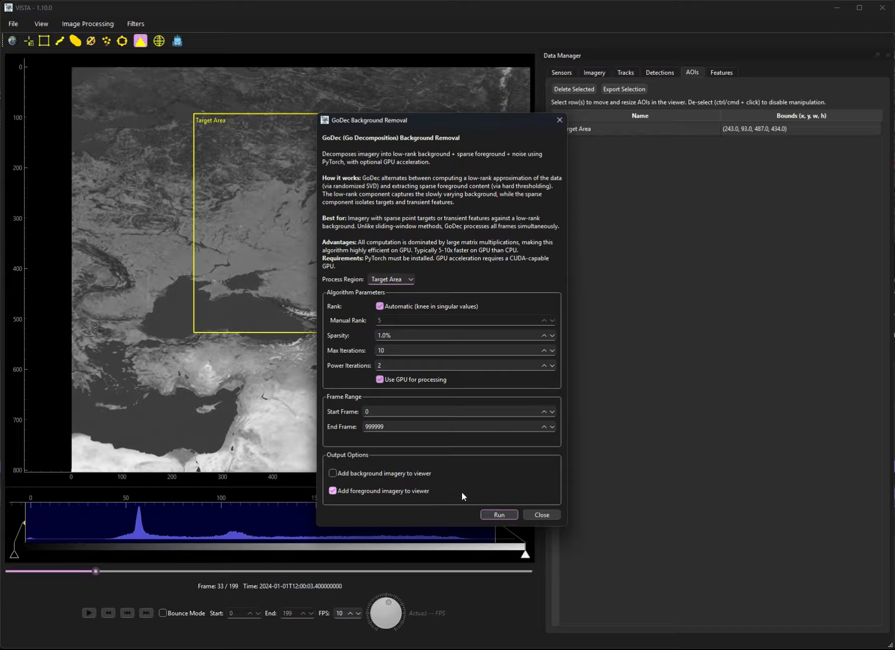
{"action": "left_click", "coordinate": [500, 516]}
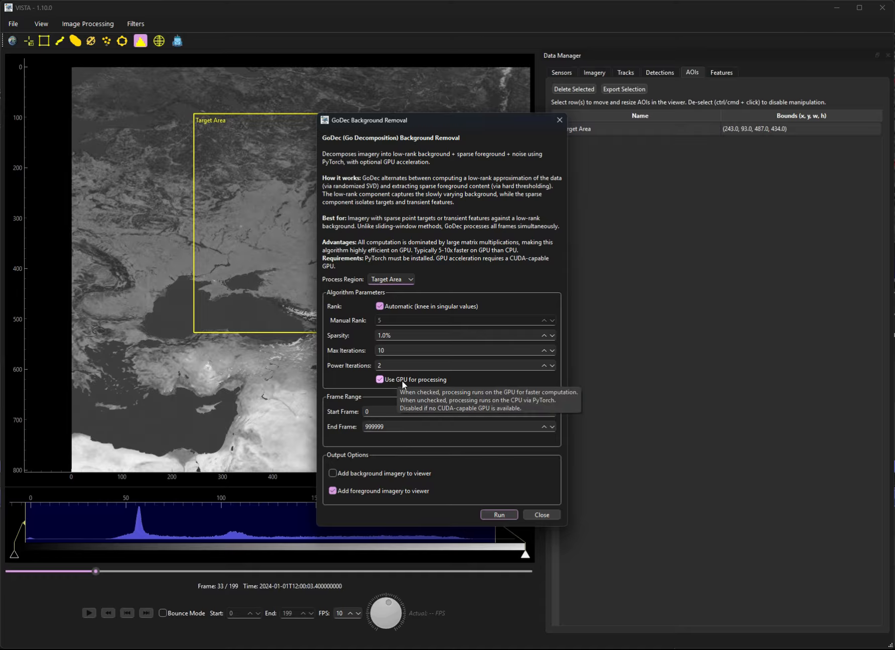
{"action": "left_click", "coordinate": [499, 513]}
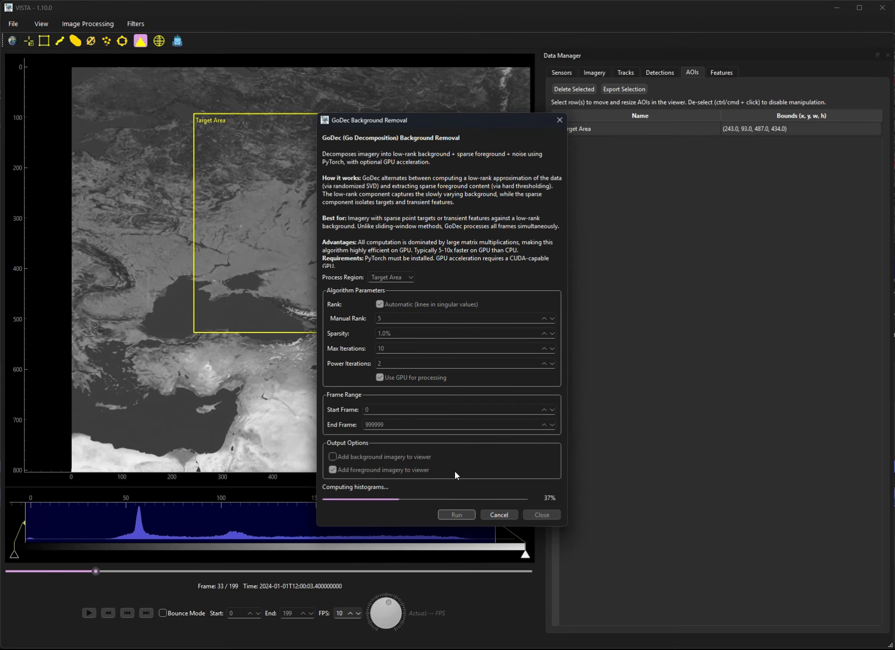
{"action": "left_click", "coordinate": [486, 341]}
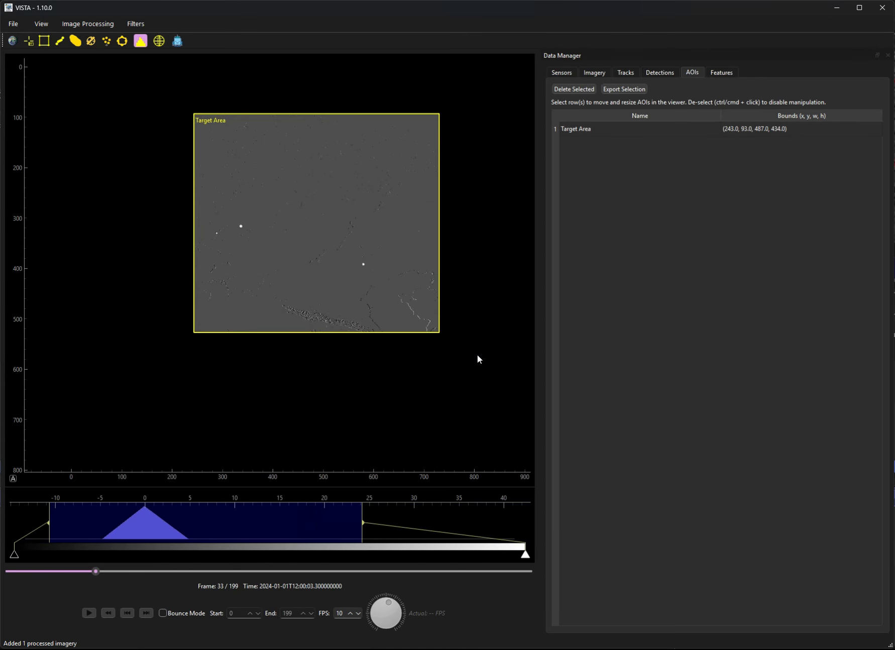
Delete the Target Area AOI
{"action": "mouse_move", "coordinate": [308, 359]}
{"action": "left_mouse_down"}
{"action": "mouse_move", "coordinate": [312, 373]}
{"action": "mouse_move", "coordinate": [300, 380]}
{"action": "mouse_move", "coordinate": [309, 377]}
{"action": "left_mouse_up"}
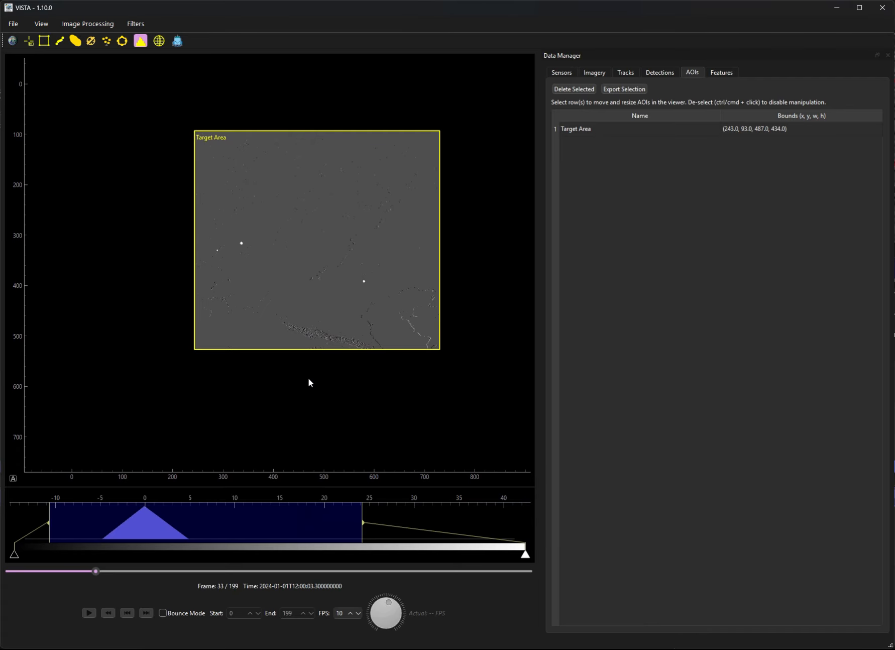
{"action": "left_click", "coordinate": [613, 132]}
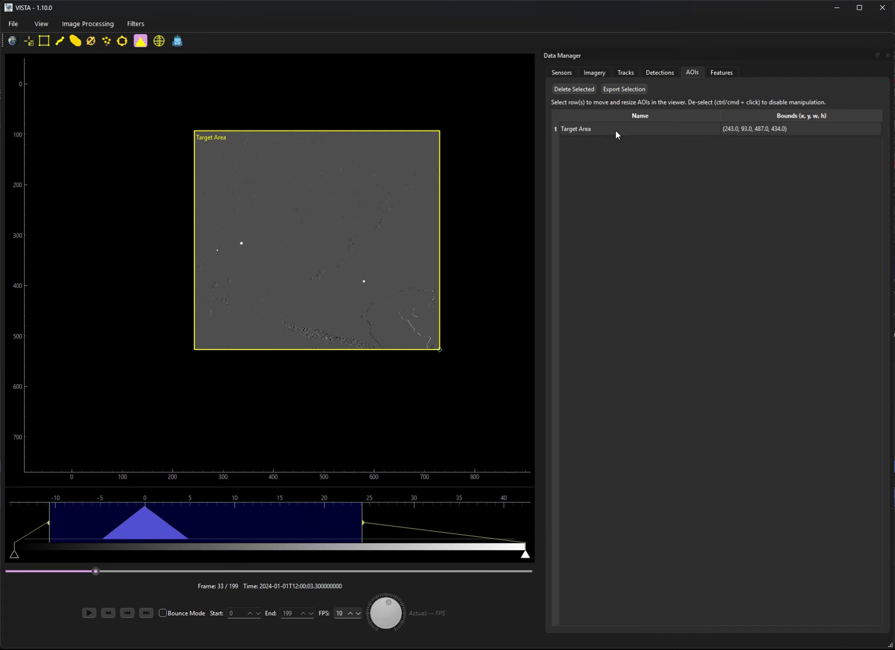
{"action": "left_click", "coordinate": [579, 91]}
{"action": "scroll", "coordinate": [385, 315], "scroll_direction": "up", "scroll_amount": 1}
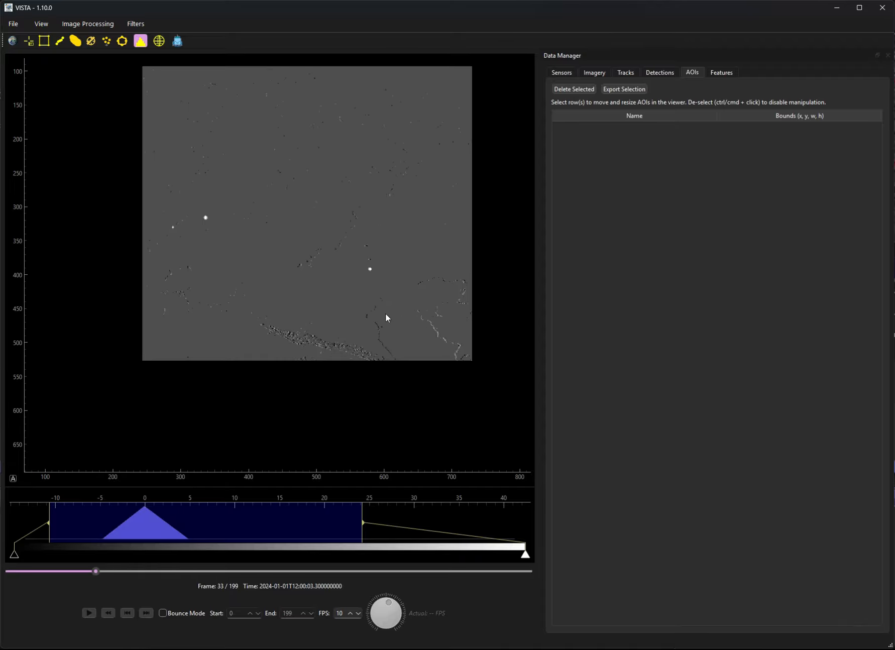
{"action": "left_click_drag", "start_coordinate": [394, 293], "coordinate": [409, 300]}
Go to frame 64 and compare the original Full Featured Simulation imagery with its GoDec foreground
{"action": "left_click_drag", "start_coordinate": [135, 565], "coordinate": [177, 571]}
{"action": "left_click", "coordinate": [598, 72]}
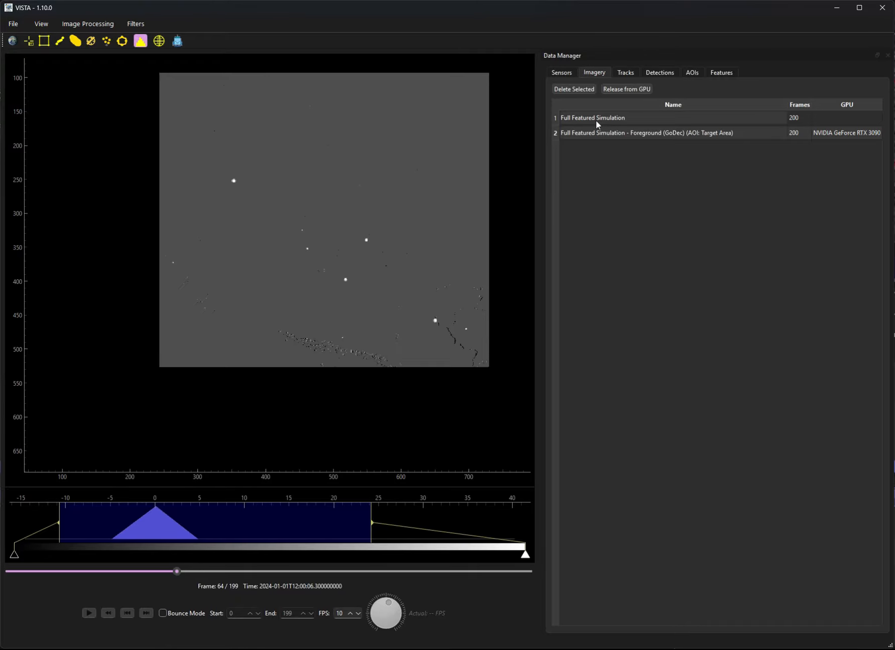
{"action": "left_click", "coordinate": [596, 120]}
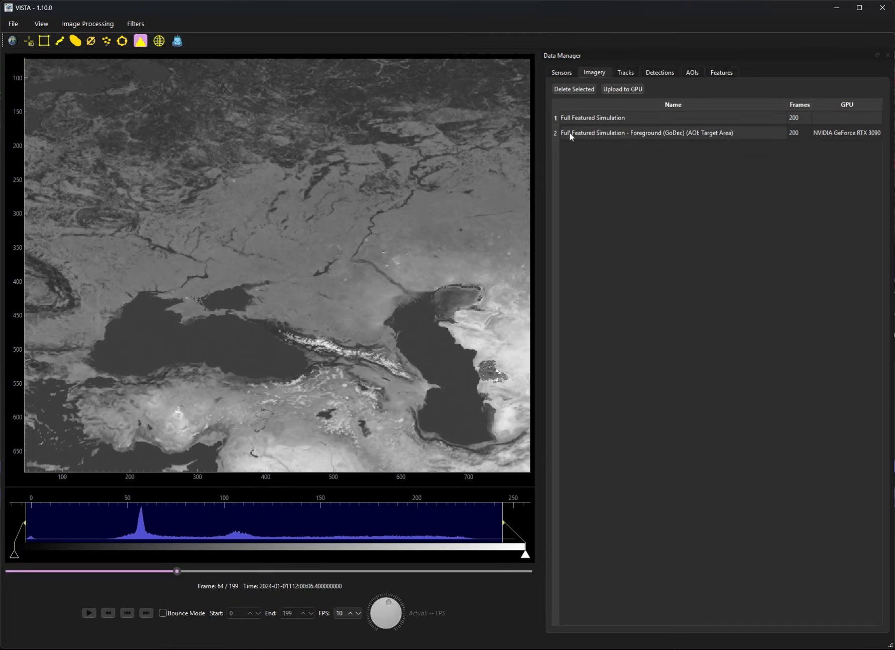
{"action": "scroll", "coordinate": [415, 221], "scroll_direction": "down", "scroll_amount": 6}
{"action": "scroll", "coordinate": [350, 246], "scroll_direction": "up", "scroll_amount": 2}
{"action": "scroll", "coordinate": [350, 247], "scroll_direction": "up", "scroll_amount": 3}
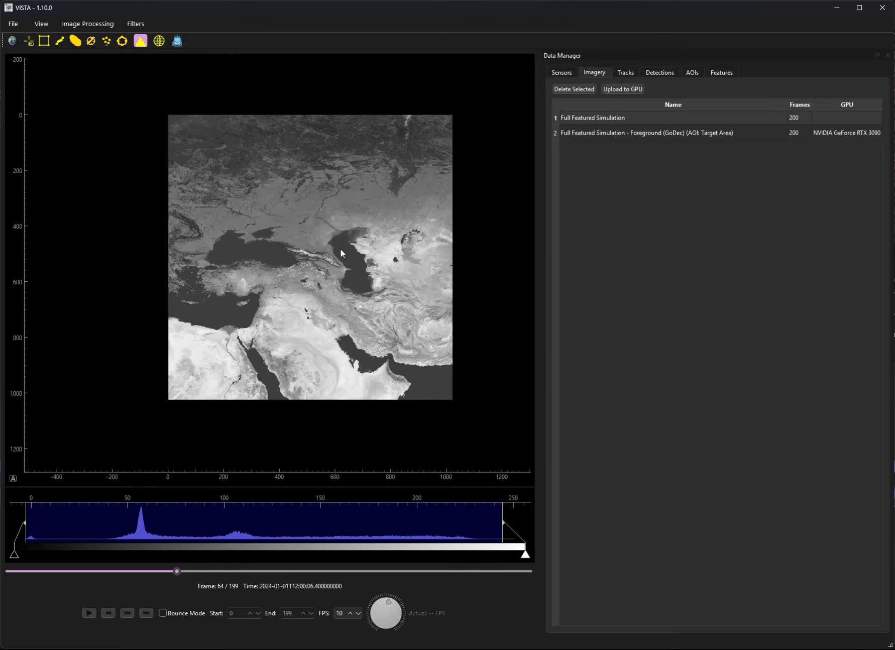
{"action": "left_click", "coordinate": [611, 131]}
{"action": "scroll", "coordinate": [281, 196], "scroll_direction": "up", "scroll_amount": 3}
{"action": "scroll", "coordinate": [282, 218], "scroll_direction": "up", "scroll_amount": 2}
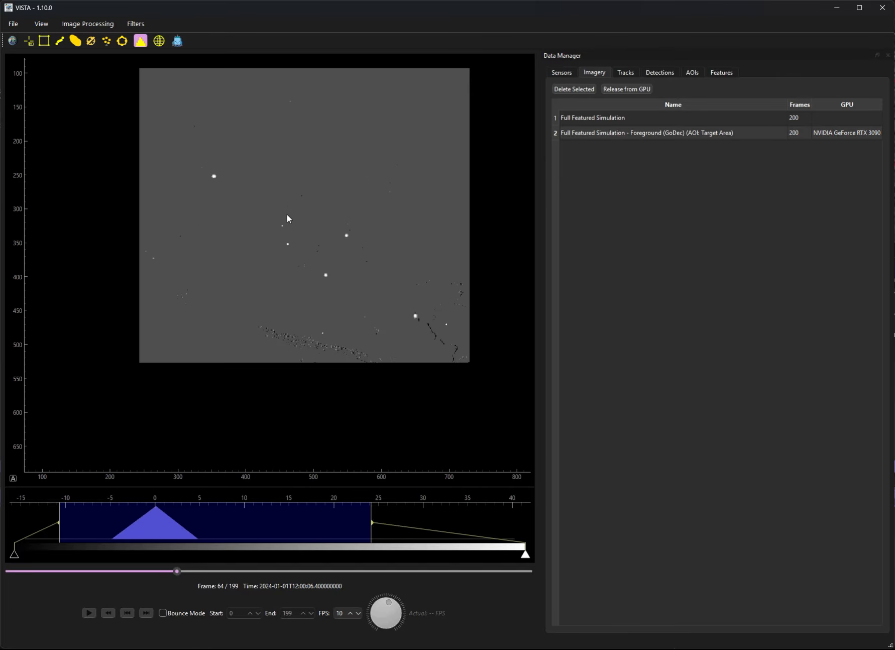
Switch between the original and GoDec foreground imagery again, and inspect the foreground targets up close through frame 66
{"action": "left_click_drag", "start_coordinate": [252, 196], "coordinate": [256, 225]}
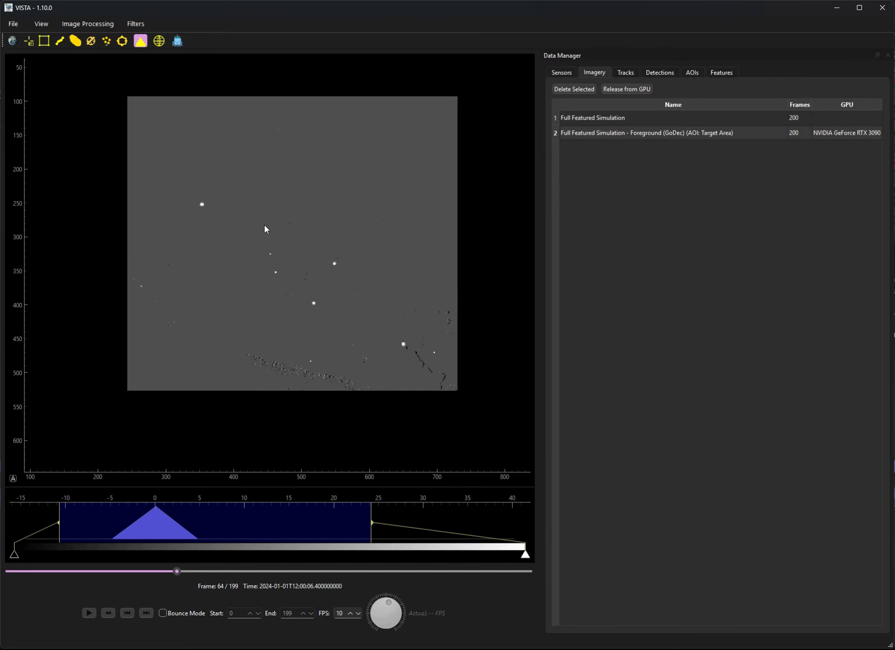
{"action": "left_click", "coordinate": [603, 117]}
{"action": "left_click", "coordinate": [606, 133]}
{"action": "left_click_drag", "start_coordinate": [260, 227], "coordinate": [268, 227]}
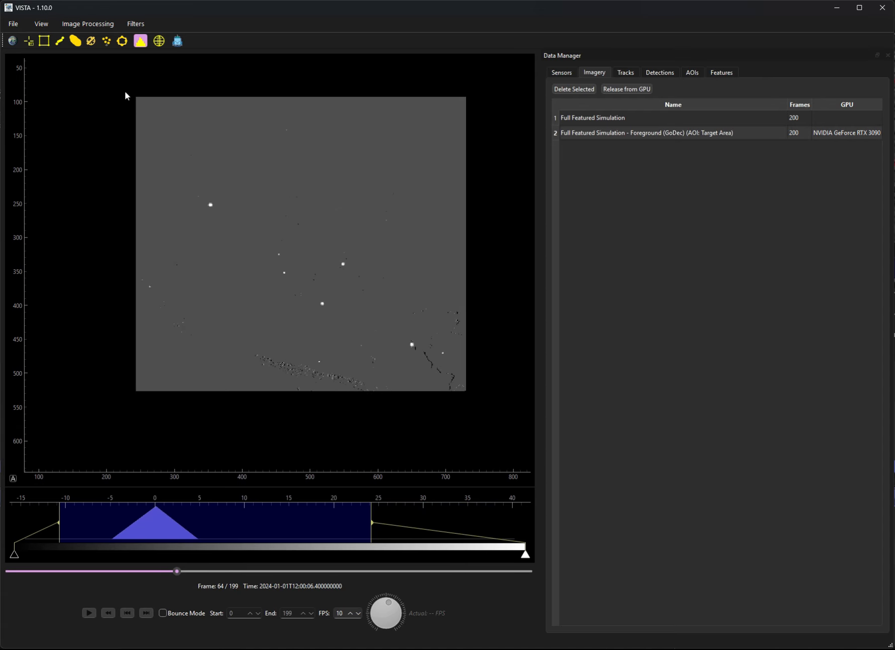
{"action": "left_click_drag", "start_coordinate": [234, 173], "coordinate": [217, 169]}
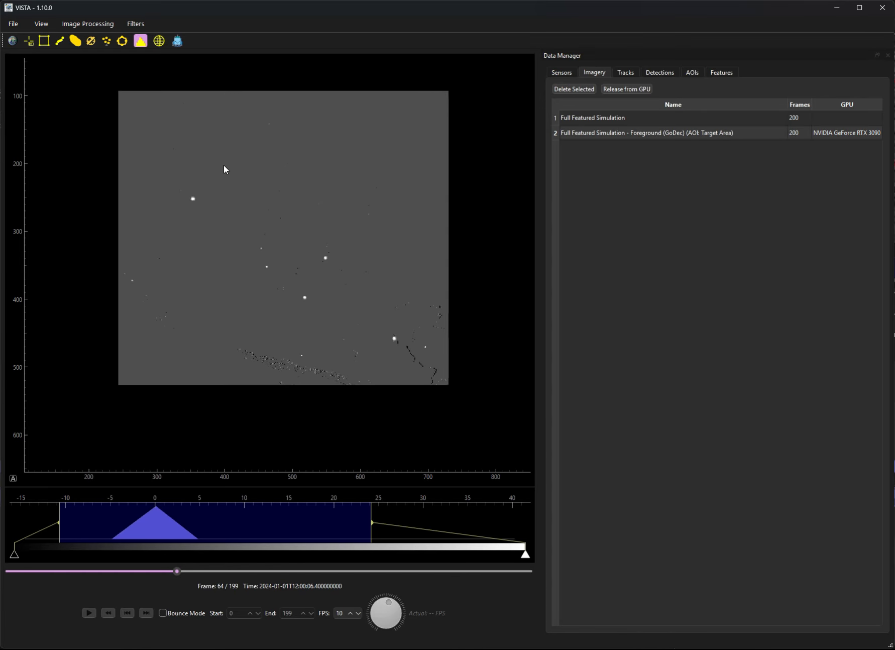
{"action": "scroll", "coordinate": [253, 229], "scroll_direction": "up", "scroll_amount": 7}
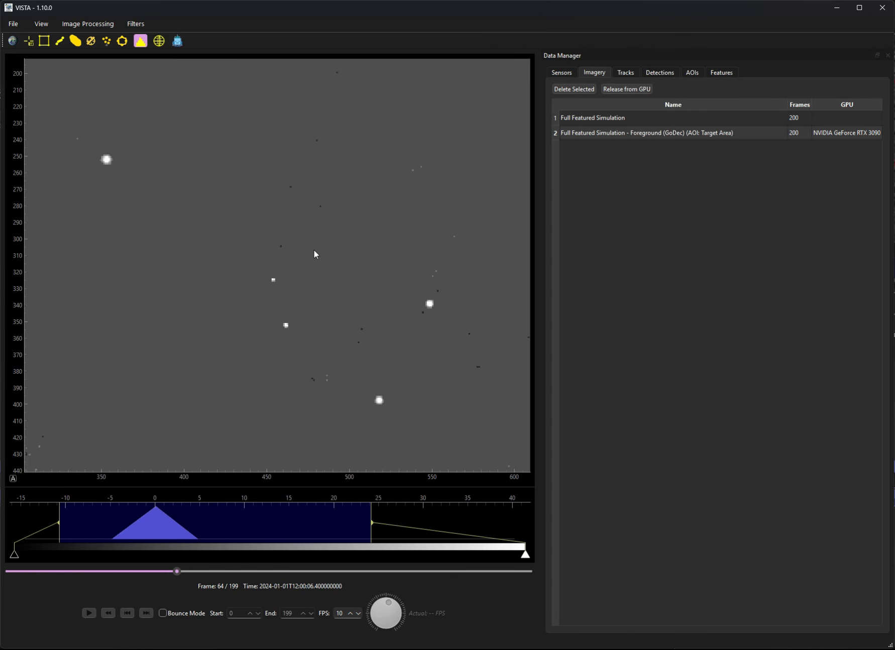
{"action": "mouse_move", "coordinate": [180, 571]}
{"action": "left_mouse_down"}
{"action": "mouse_move", "coordinate": [332, 570]}
{"action": "mouse_move", "coordinate": [181, 571]}
{"action": "left_mouse_up"}
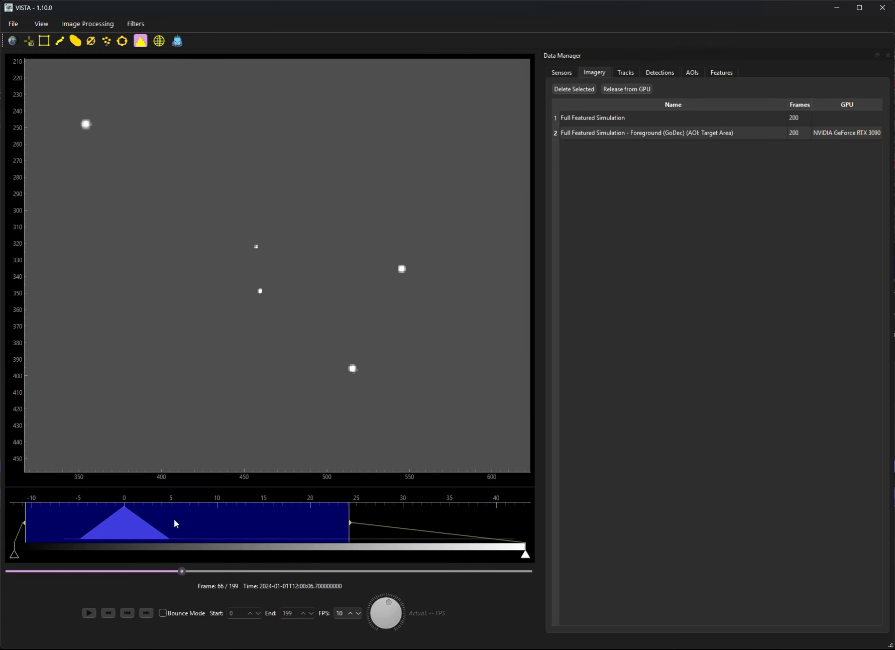
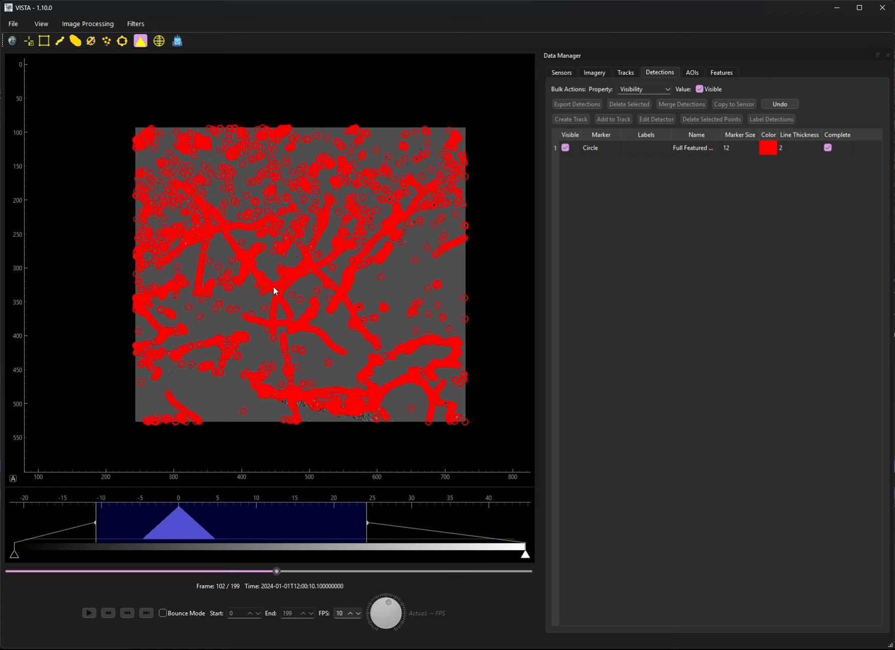
Display the original Full Featured Simulation imagery beneath the detections and turn off Complete for the detection set
{"action": "left_click_drag", "start_coordinate": [273, 287], "coordinate": [277, 286]}
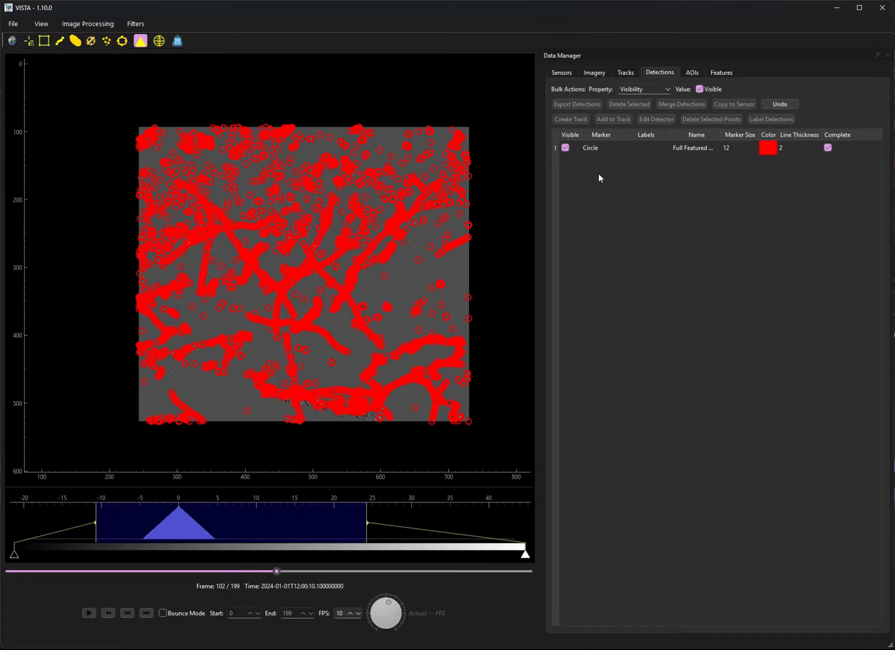
{"action": "left_click", "coordinate": [560, 72]}
{"action": "left_click", "coordinate": [595, 74]}
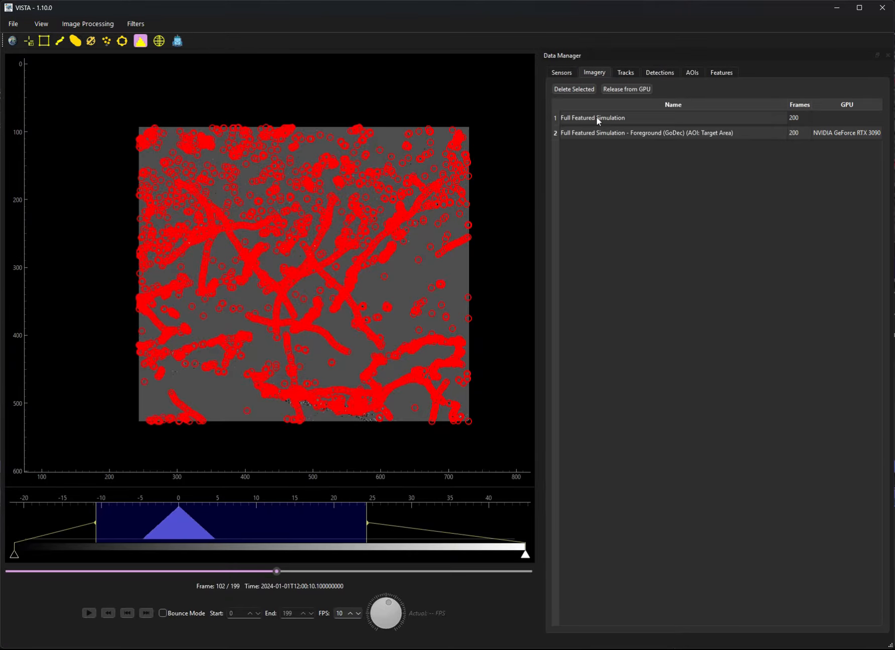
{"action": "left_click", "coordinate": [596, 117]}
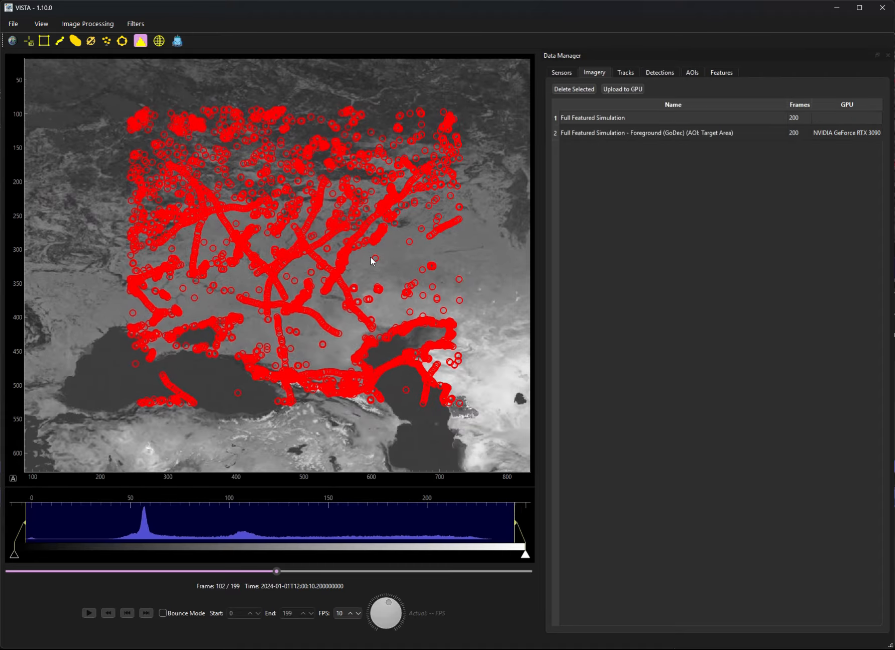
{"action": "left_click", "coordinate": [661, 76]}
{"action": "left_click", "coordinate": [827, 147]}
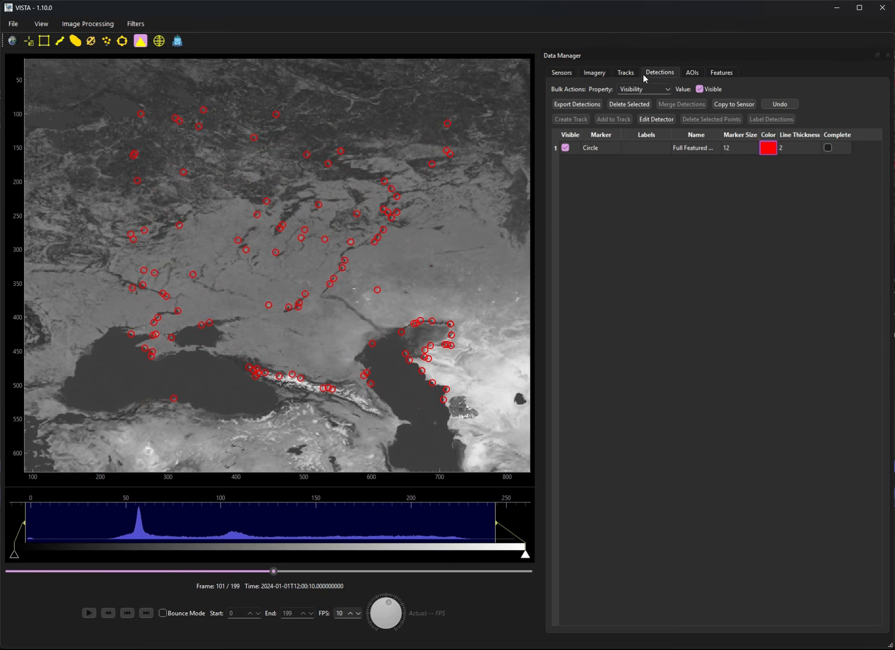
Compare the current frame's detections over the GoDec foreground and over the original Full Featured Simulation imagery
{"action": "left_click", "coordinate": [562, 73]}
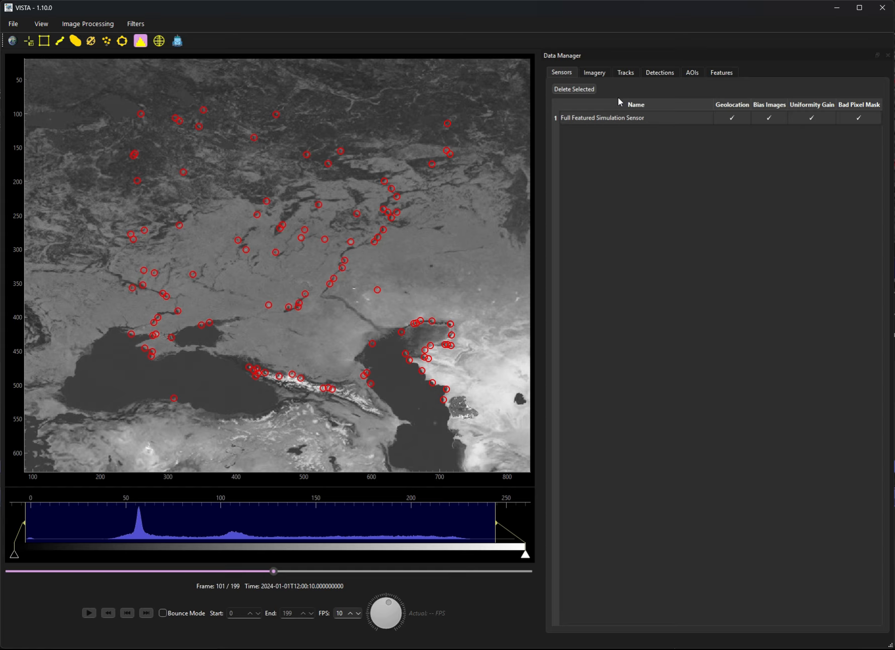
{"action": "left_click", "coordinate": [600, 76]}
{"action": "left_click", "coordinate": [617, 133]}
{"action": "left_click", "coordinate": [613, 121]}
{"action": "left_click", "coordinate": [618, 134]}
{"action": "left_click", "coordinate": [609, 119]}
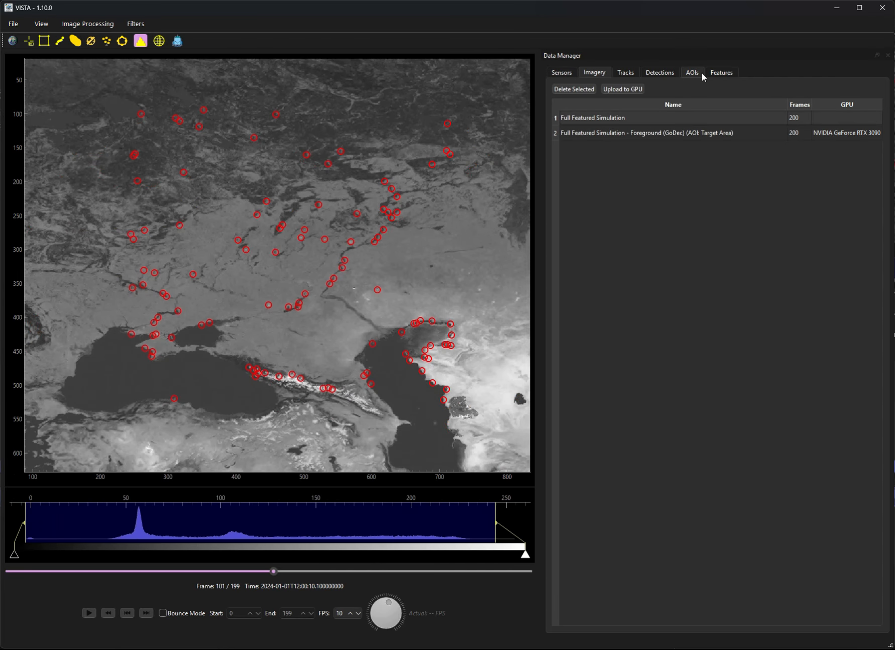
Delete the red circle detection set and return to the sensor list
{"action": "left_click", "coordinate": [659, 72]}
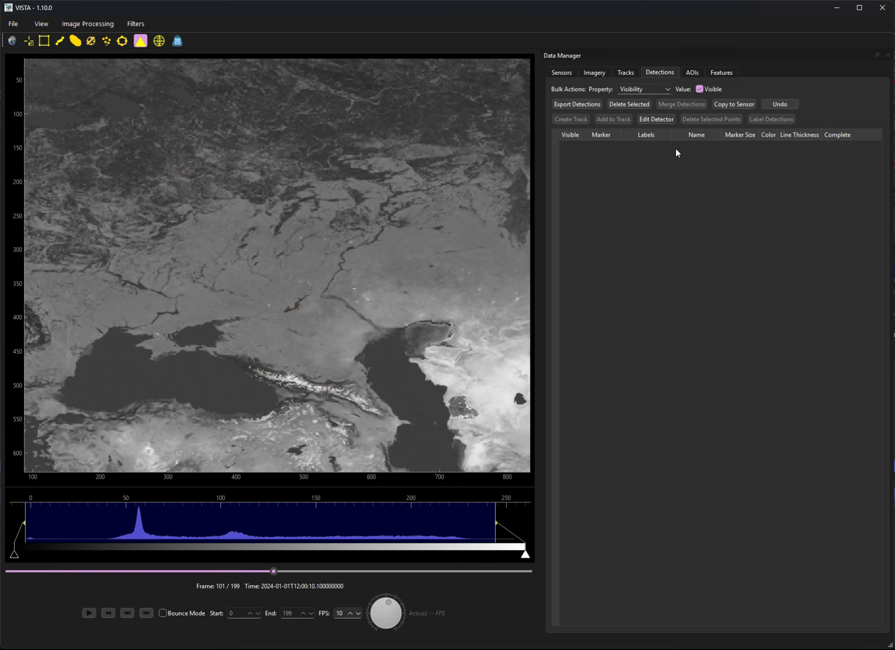
{"action": "left_click", "coordinate": [560, 73]}
{"action": "right_click", "coordinate": [397, 137]}
{"action": "left_click", "coordinate": [399, 145]}
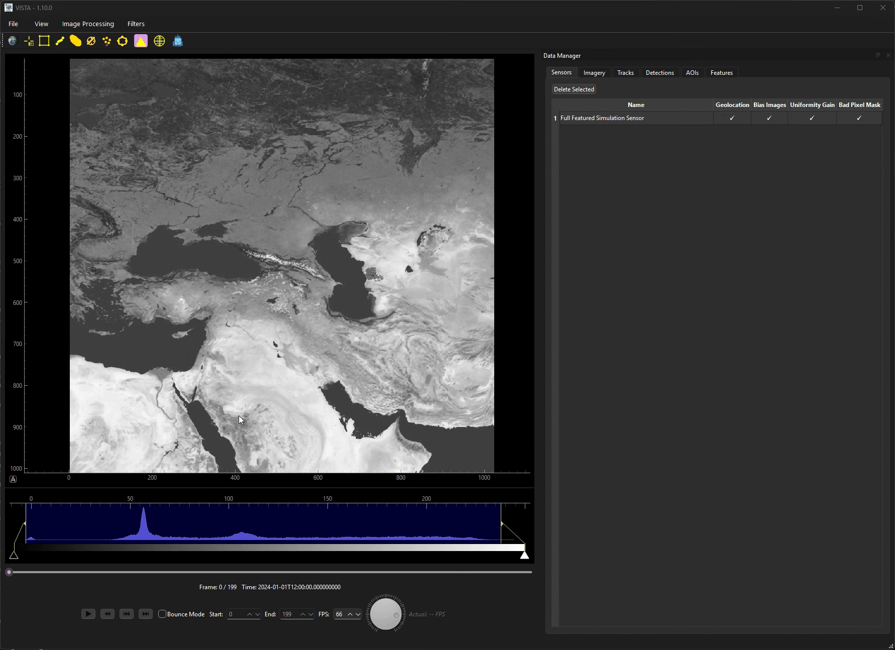
Go to frame 3 and load the shapefiles test_multipoints.shp, test_points.shp, test_polygons.shp and test_polylines.shp
{"action": "mouse_move", "coordinate": [9, 571]}
{"action": "left_mouse_down"}
{"action": "mouse_move", "coordinate": [335, 574]}
{"action": "mouse_move", "coordinate": [12, 569]}
{"action": "left_mouse_up"}
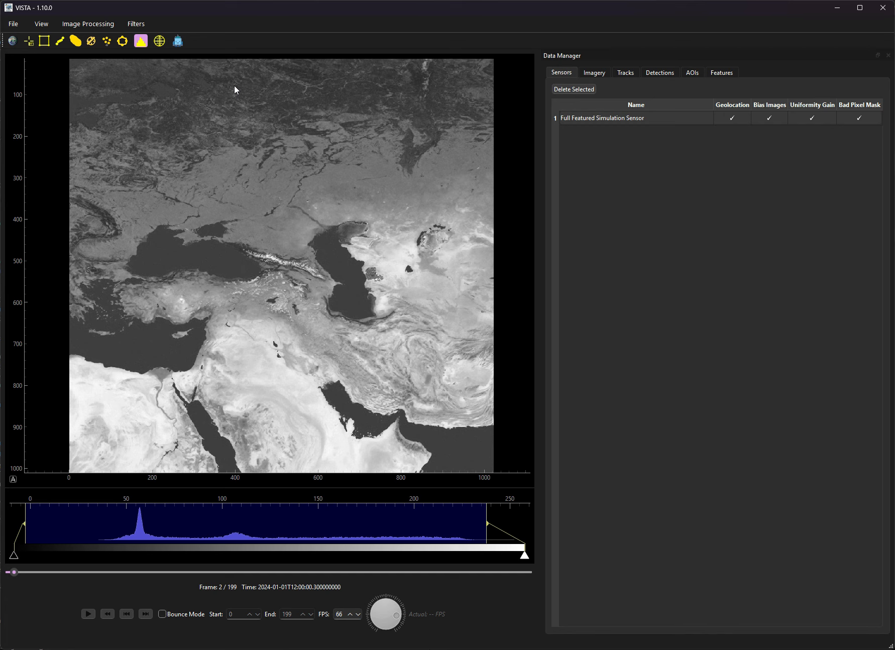
{"action": "mouse_move", "coordinate": [33, 583]}
{"action": "left_mouse_down"}
{"action": "mouse_move", "coordinate": [105, 568]}
{"action": "mouse_move", "coordinate": [163, 578]}
{"action": "mouse_move", "coordinate": [20, 577]}
{"action": "left_mouse_up"}
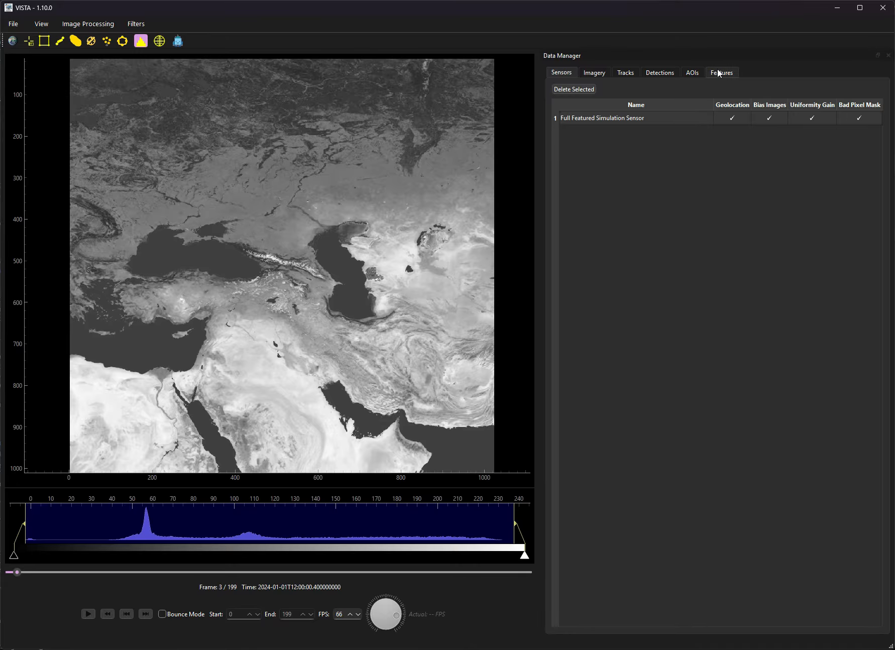
{"action": "left_click", "coordinate": [14, 41]}
{"action": "left_click", "coordinate": [13, 23]}
{"action": "left_click", "coordinate": [45, 88]}
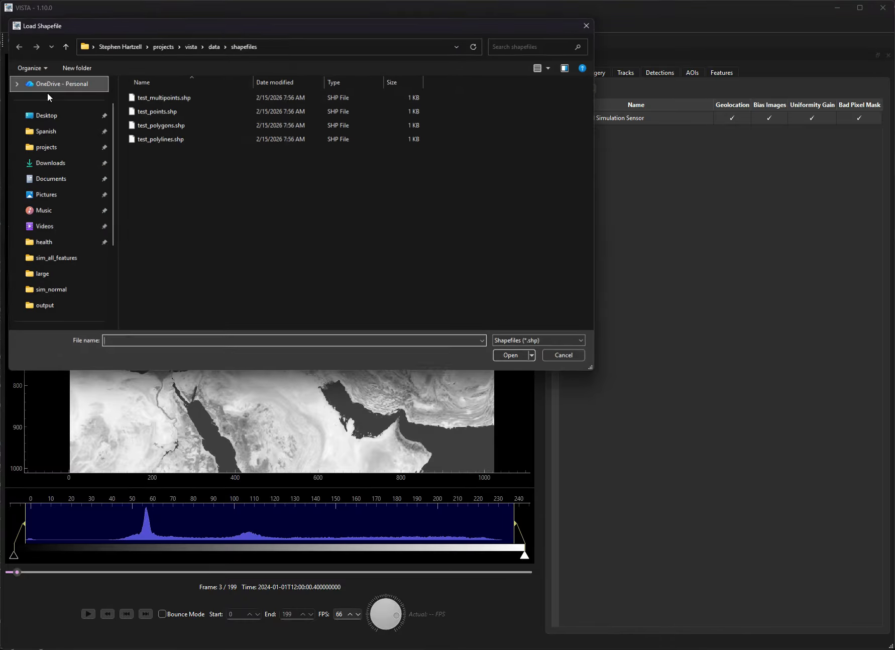
{"action": "left_click", "coordinate": [179, 96]}
{"action": "left_click", "coordinate": [186, 142], "text": "shift"}
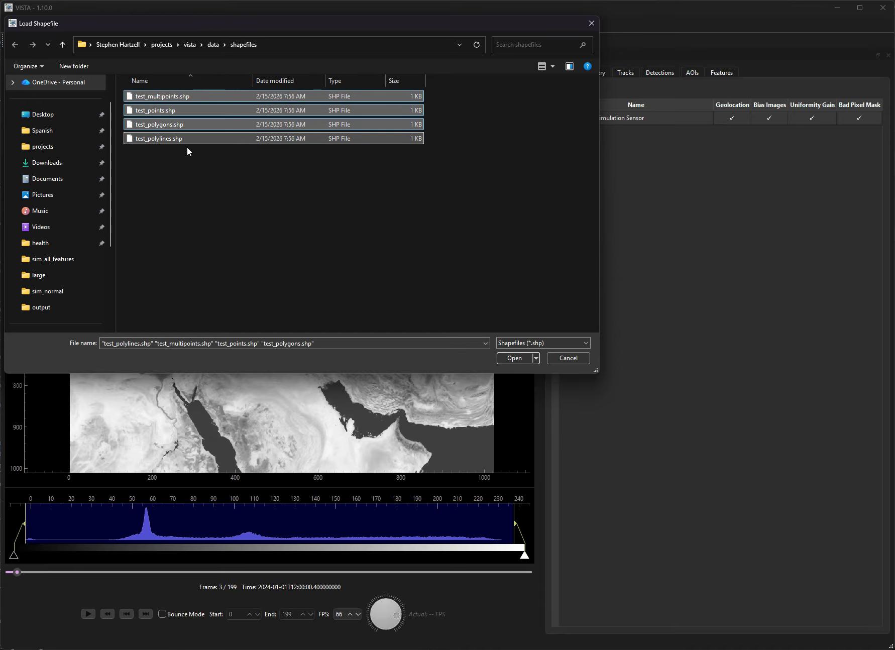
{"action": "left_click", "coordinate": [515, 357]}
Examine the loaded shapefile points, polygons and polylines over the imagery, both up close and in their wider surroundings
{"action": "scroll", "coordinate": [282, 304], "scroll_direction": "up", "scroll_amount": 10}
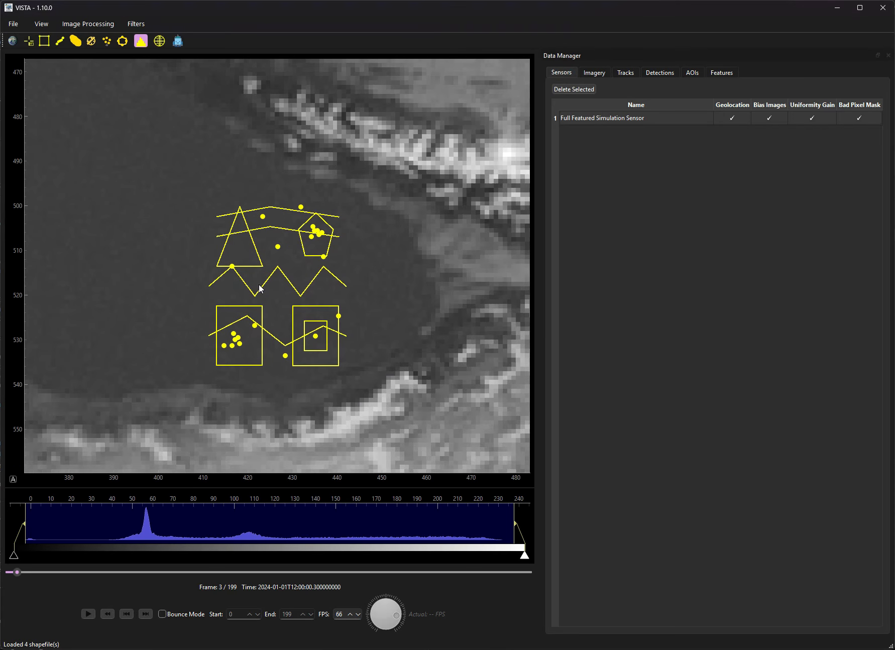
{"action": "scroll", "coordinate": [272, 288], "scroll_direction": "up", "scroll_amount": 5}
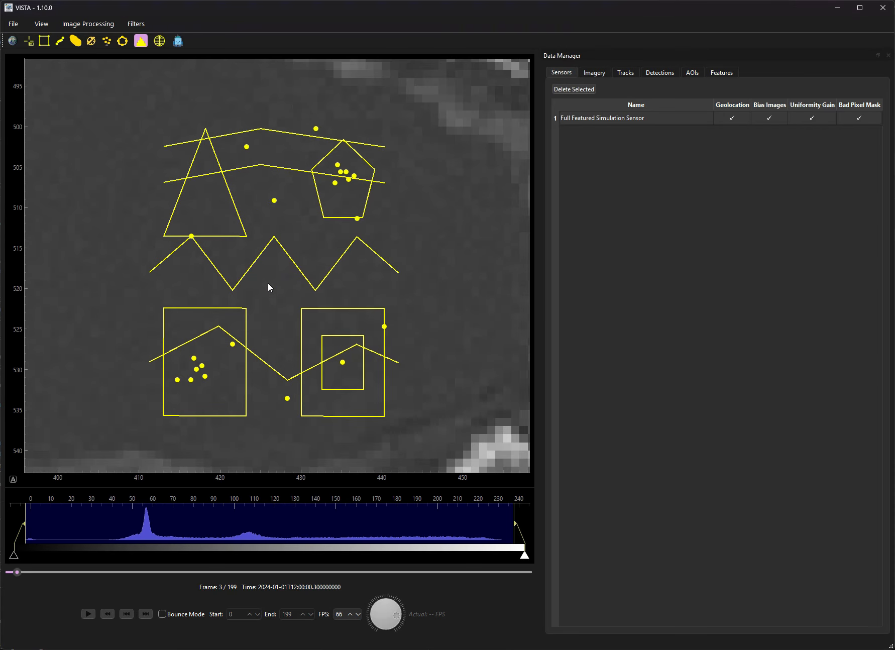
{"action": "scroll", "coordinate": [271, 282], "scroll_direction": "down", "scroll_amount": 2}
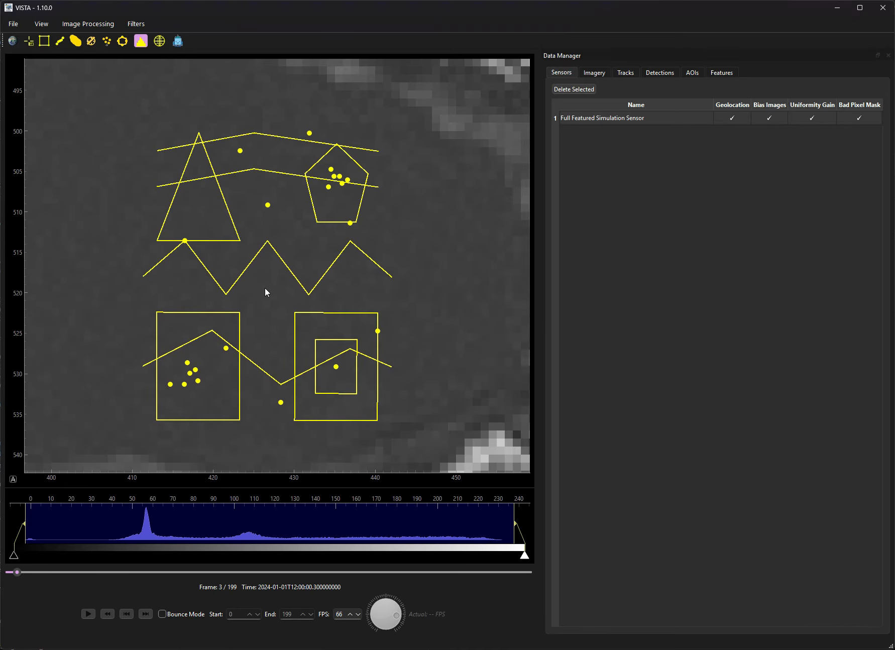
{"action": "scroll", "coordinate": [273, 296], "scroll_direction": "down", "scroll_amount": 7}
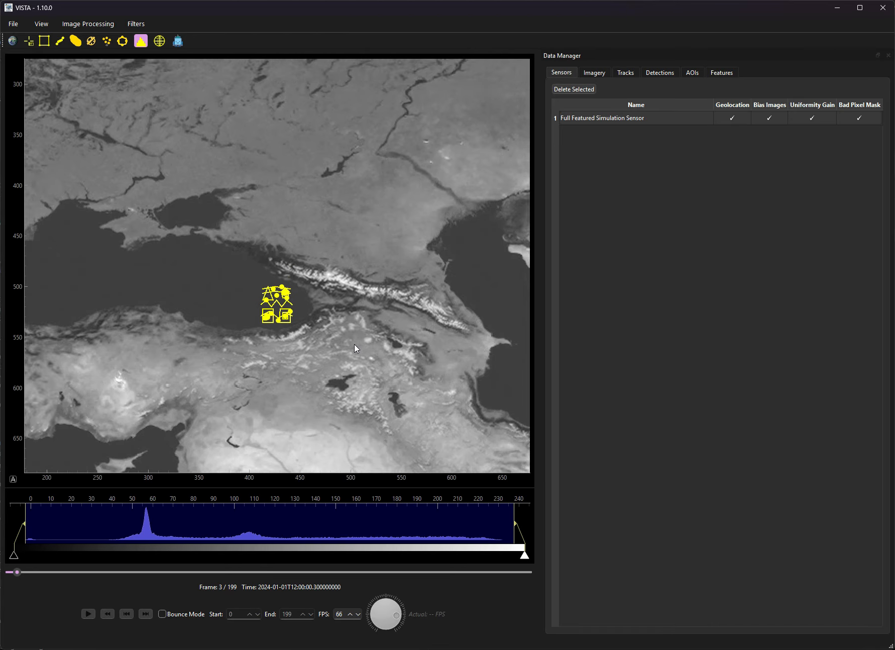
{"action": "left_click_drag", "start_coordinate": [260, 304], "coordinate": [176, 237]}
{"action": "left_click_drag", "start_coordinate": [292, 307], "coordinate": [260, 255]}
{"action": "scroll", "coordinate": [260, 255], "scroll_direction": "down", "scroll_amount": 5}
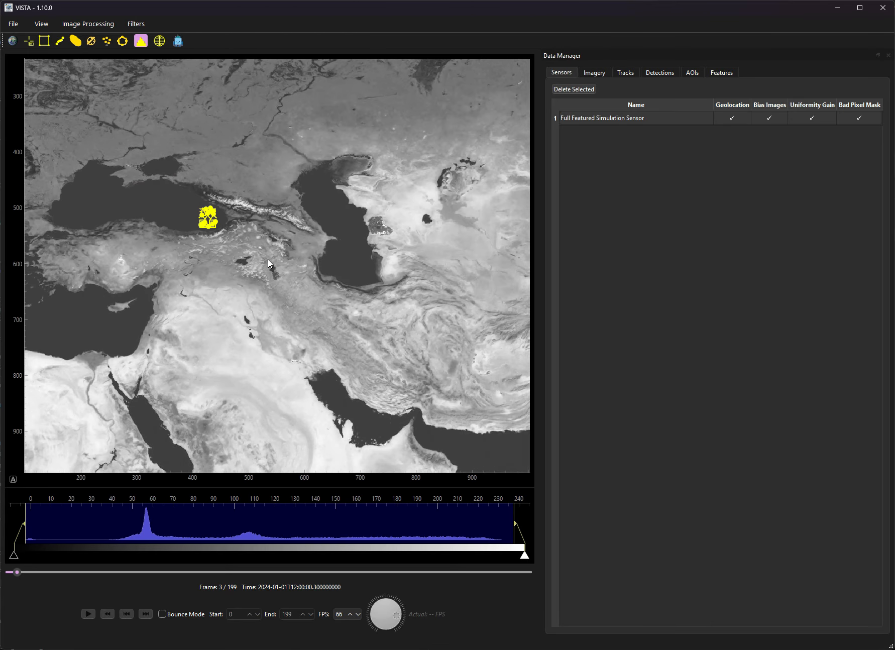
Create a placemark named Placemark from geodetic coordinates with latitude 40° and longitude -105°
{"action": "left_click", "coordinate": [722, 72]}
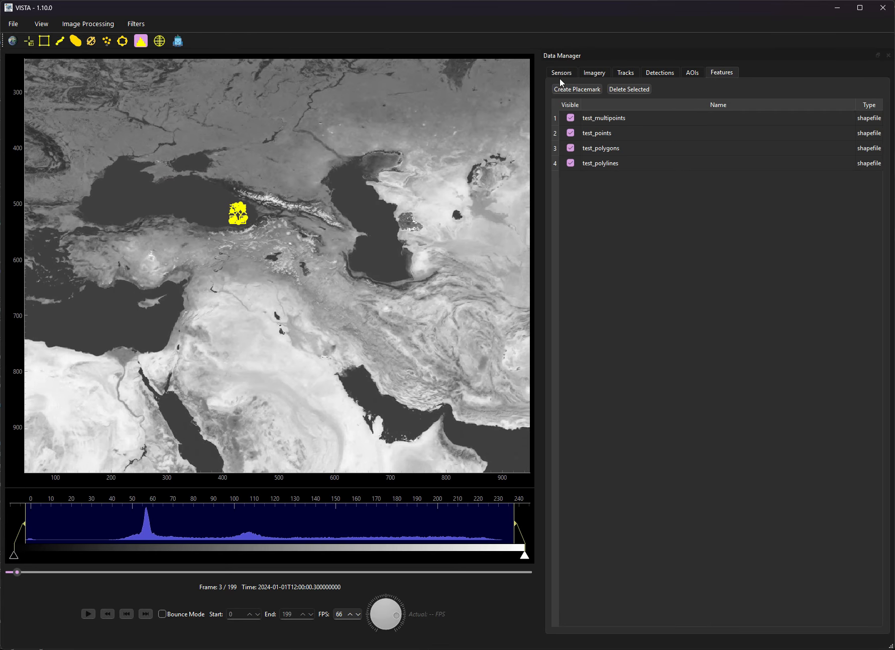
{"action": "left_click", "coordinate": [578, 89]}
{"action": "left_click_drag", "start_coordinate": [422, 251], "coordinate": [393, 246]}
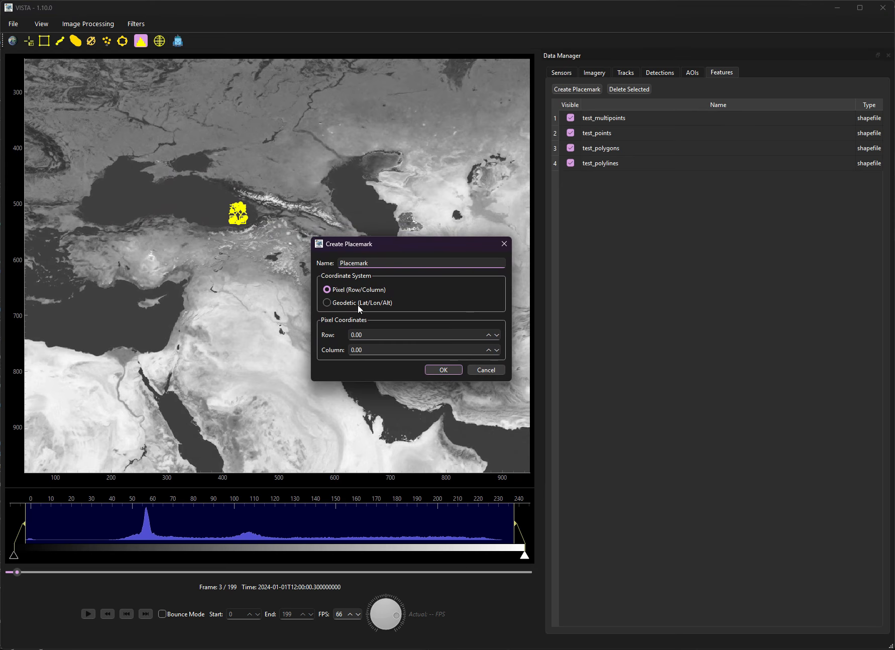
{"action": "left_click", "coordinate": [357, 305]}
{"action": "left_click", "coordinate": [359, 334]}
{"action": "key", "text": "BackSpace"}
{"action": "type", "text": "40"}
{"action": "key", "text": "Tab"}
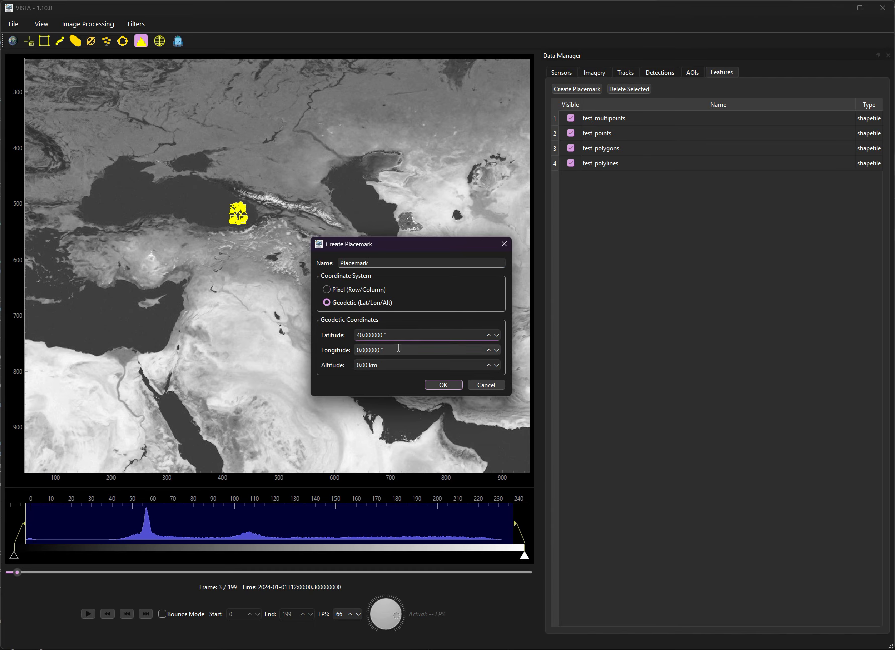
{"action": "key", "text": "Delete"}
{"action": "type", "text": "-105"}
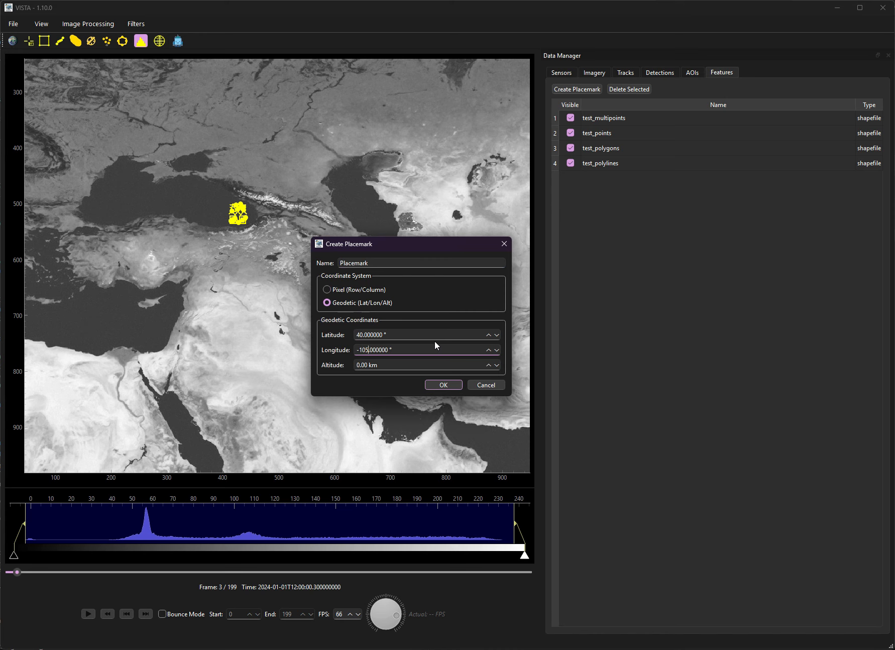
{"action": "left_click", "coordinate": [444, 384]}
{"action": "scroll", "coordinate": [286, 216], "scroll_direction": "up", "scroll_amount": 5}
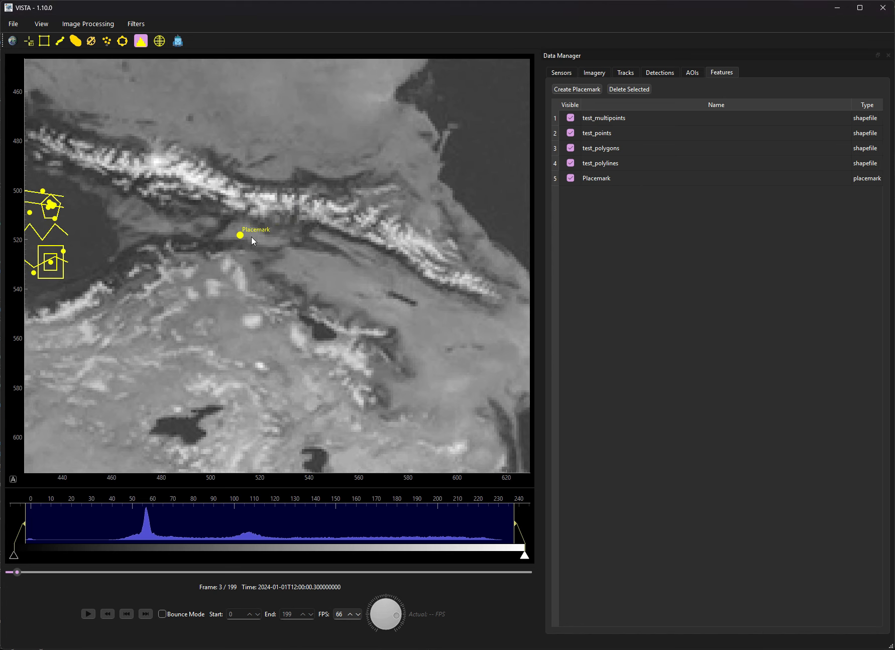
Rename the placemark as asdffffs and check its label over the imagery
{"action": "double_click", "coordinate": [597, 178]}
{"action": "type", "text": "asdffffs"}
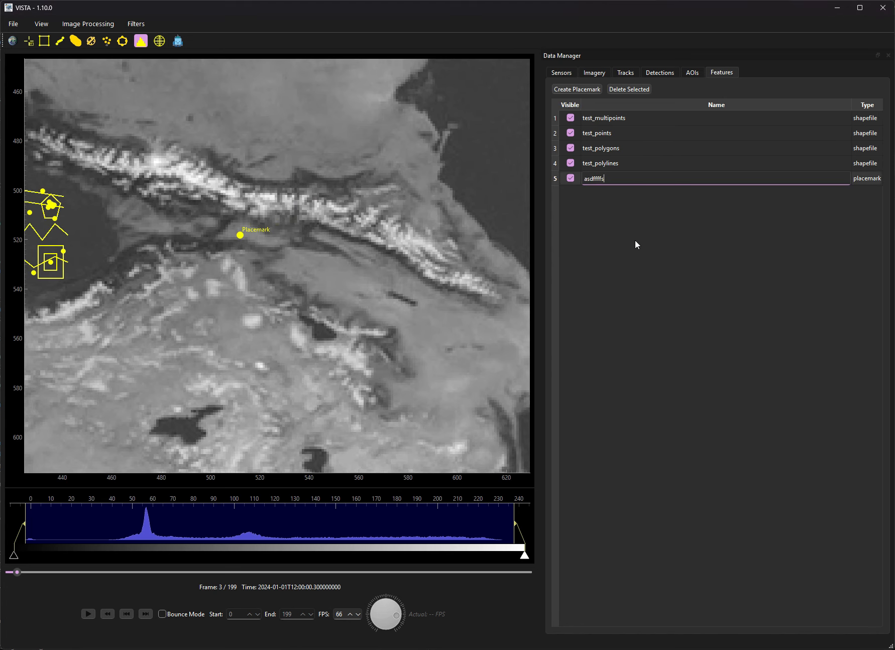
{"action": "key", "text": "Return"}
{"action": "scroll", "coordinate": [325, 240], "scroll_direction": "down", "scroll_amount": 5}
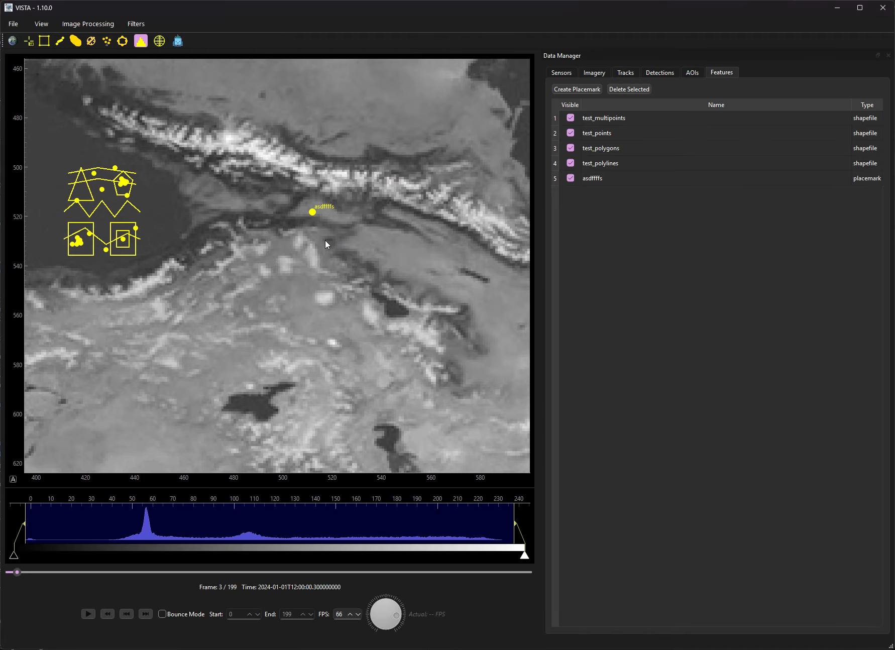
{"action": "scroll", "coordinate": [259, 143], "scroll_direction": "down", "scroll_amount": 8}
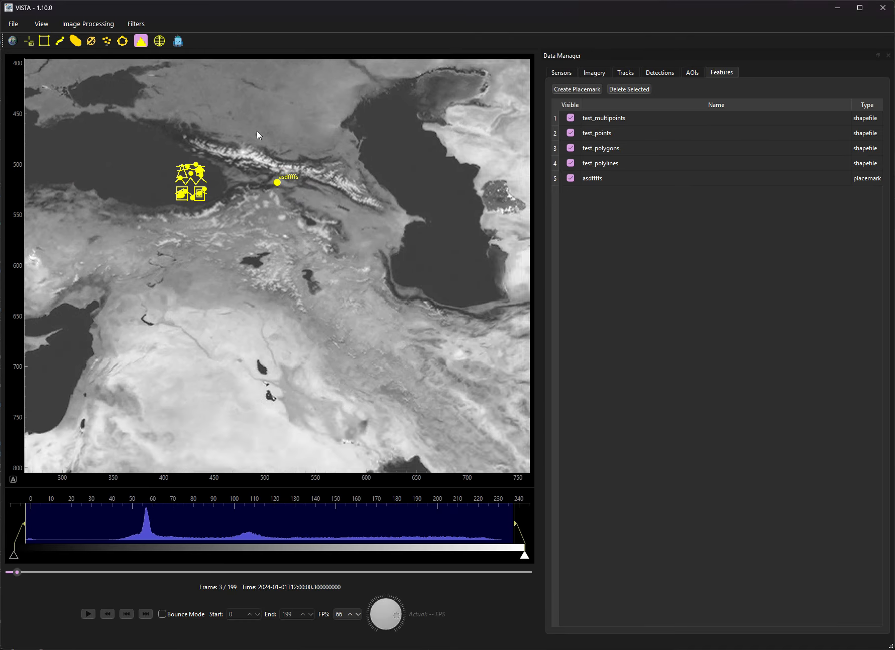
Delete all five features, the four shapefiles and the asdffffs placemark
{"action": "scroll", "coordinate": [283, 139], "scroll_direction": "up", "scroll_amount": 4}
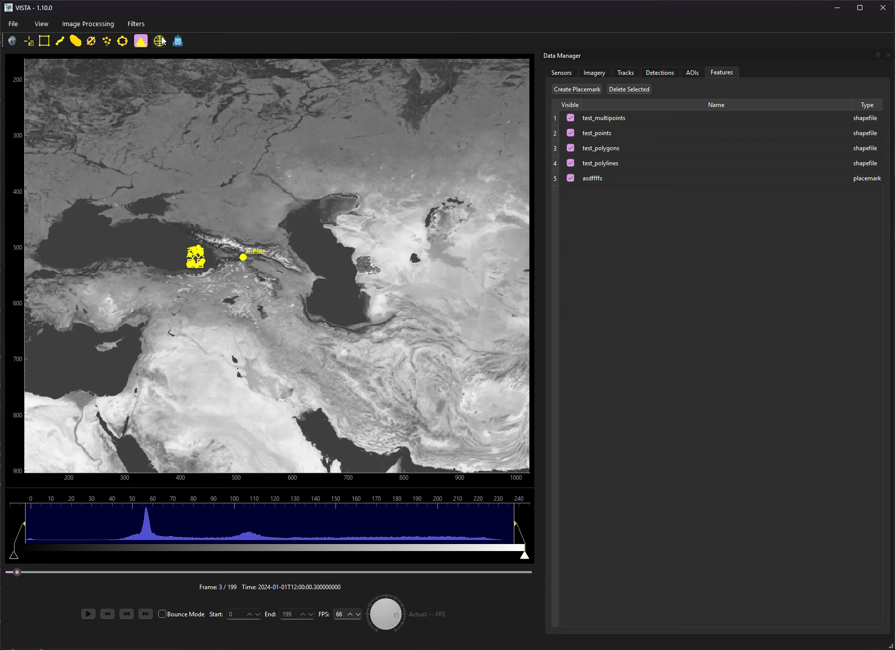
{"action": "scroll", "coordinate": [241, 141], "scroll_direction": "down", "scroll_amount": 3}
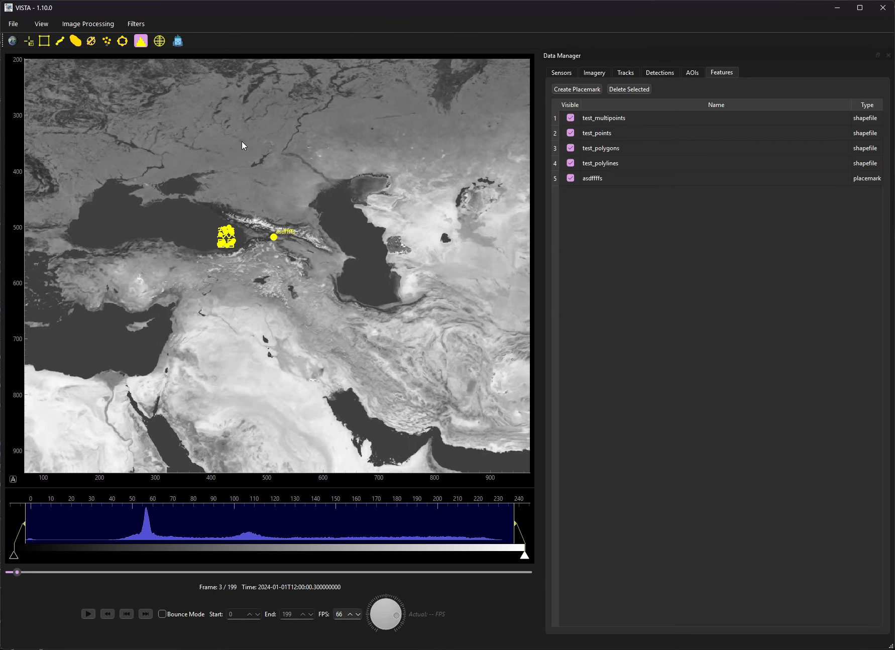
{"action": "scroll", "coordinate": [238, 176], "scroll_direction": "up", "scroll_amount": 1}
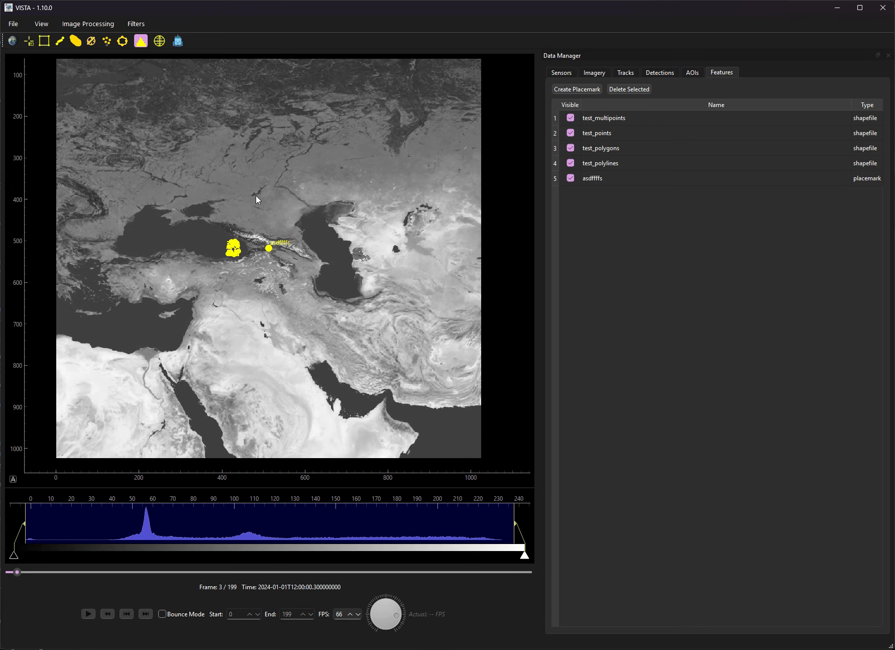
{"action": "scroll", "coordinate": [266, 262], "scroll_direction": "up", "scroll_amount": 2}
{"action": "left_click_drag", "start_coordinate": [261, 239], "coordinate": [290, 245]}
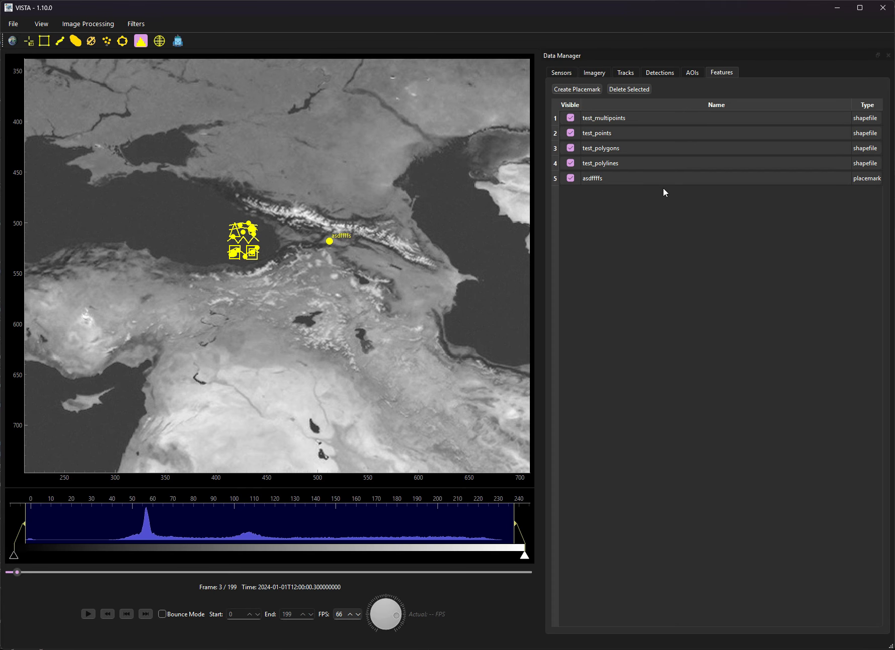
{"action": "left_click", "coordinate": [625, 91]}
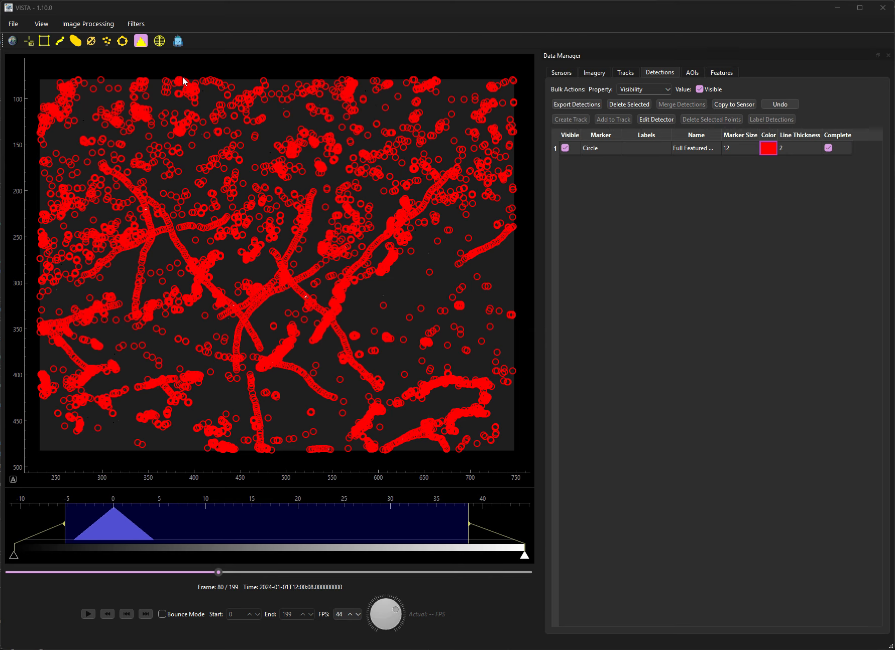
Delete the Full Featured Simulation Sensor together with all its associated data
{"action": "left_click", "coordinate": [560, 72]}
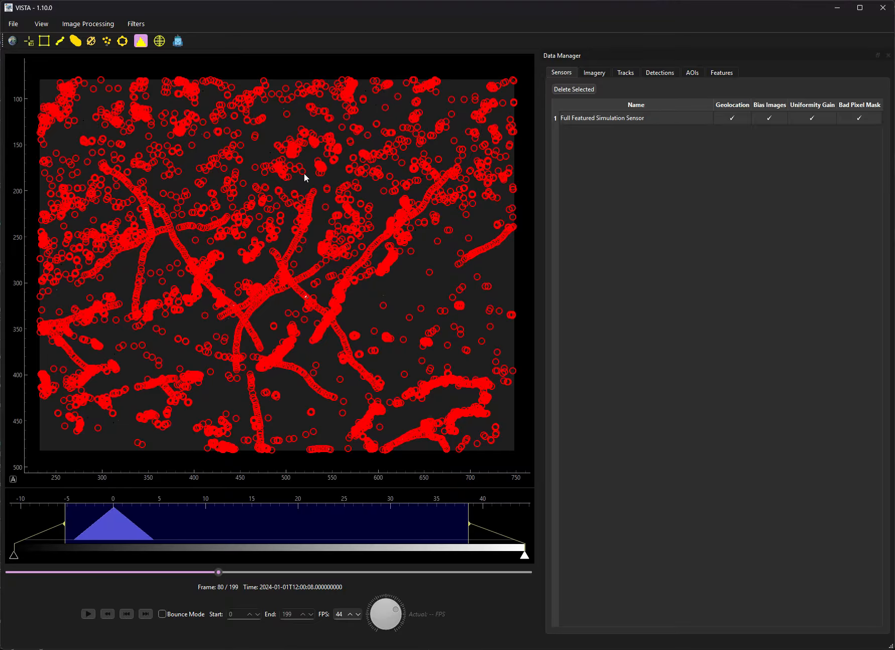
{"action": "left_click", "coordinate": [577, 91]}
{"action": "left_click", "coordinate": [496, 348]}
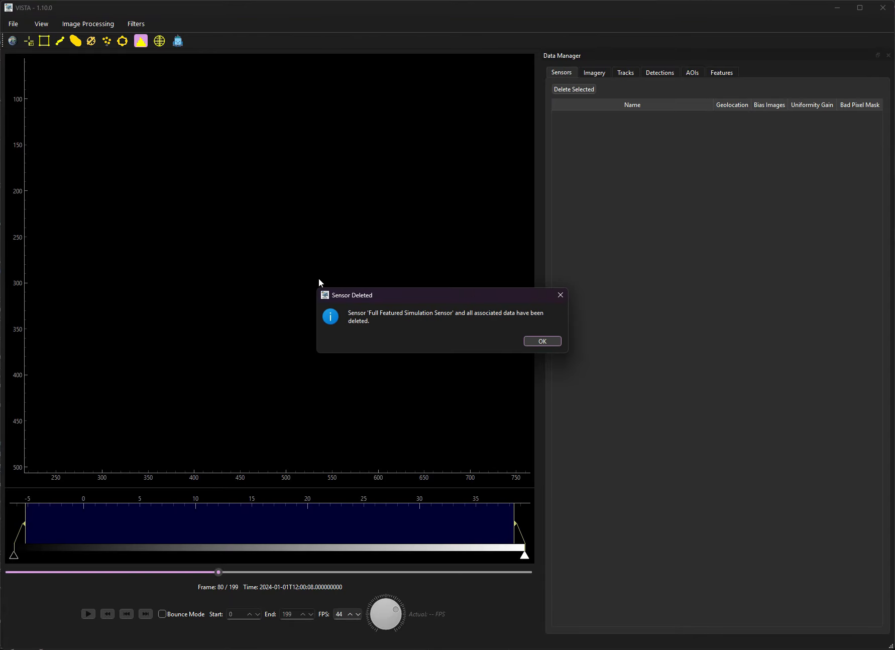
{"action": "left_click", "coordinate": [531, 336]}
Load the imagery file meo_scenario_output.h5 from the output folder of the ifov examples and bring the whole image into view
{"action": "left_click", "coordinate": [15, 22]}
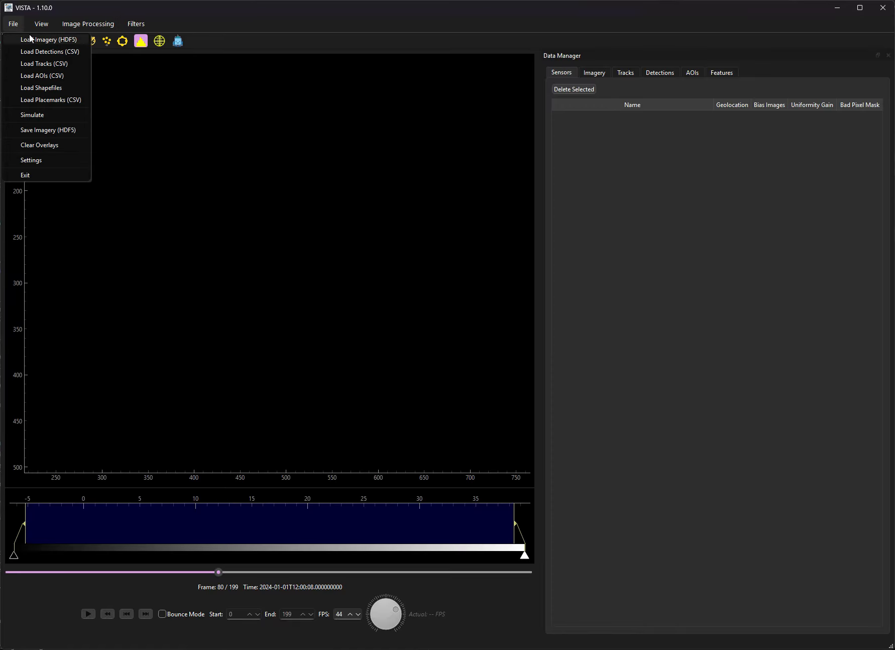
{"action": "left_click", "coordinate": [30, 39]}
{"action": "left_click", "coordinate": [191, 46]}
{"action": "left_click", "coordinate": [168, 46]}
{"action": "double_click", "coordinate": [155, 110]}
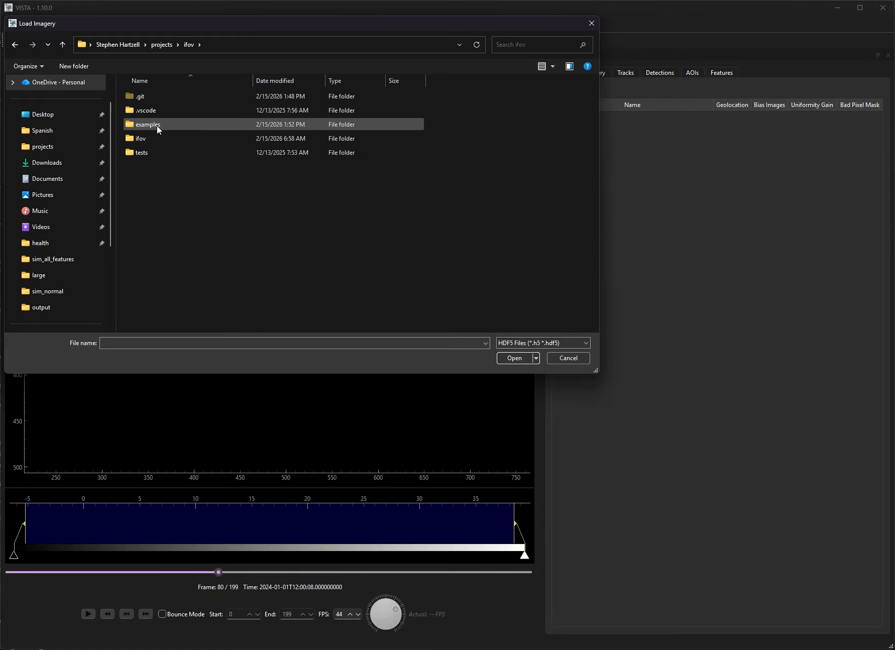
{"action": "double_click", "coordinate": [156, 125]}
{"action": "double_click", "coordinate": [150, 97]}
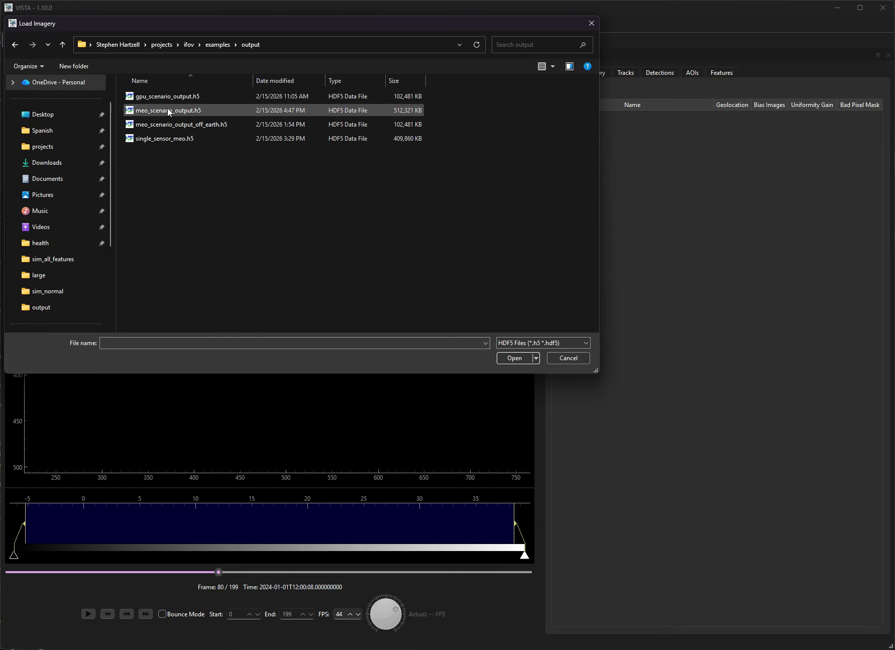
{"action": "double_click", "coordinate": [172, 110]}
{"action": "scroll", "coordinate": [190, 233], "scroll_direction": "down", "scroll_amount": 5}
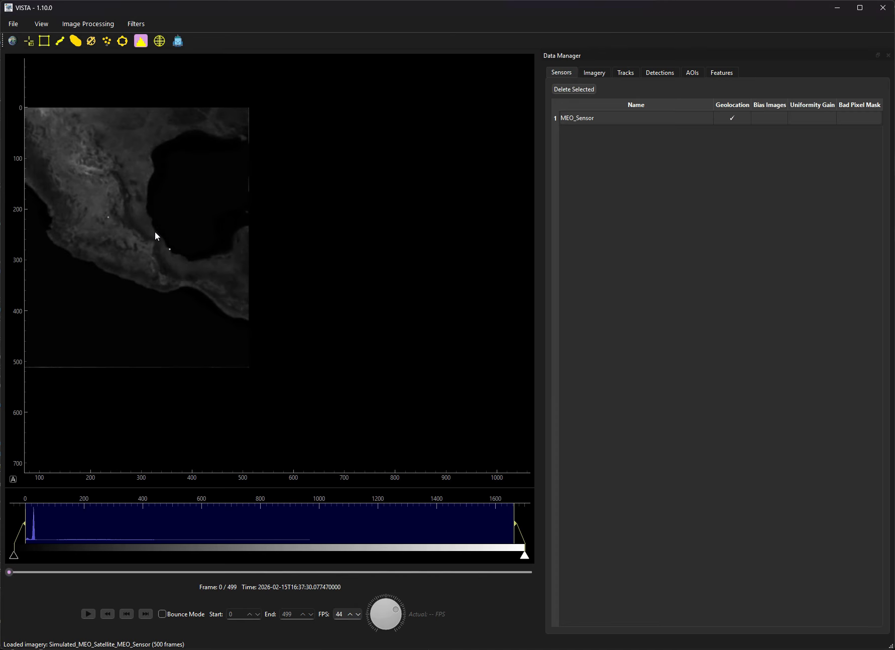
{"action": "scroll", "coordinate": [249, 234], "scroll_direction": "up", "scroll_amount": 2}
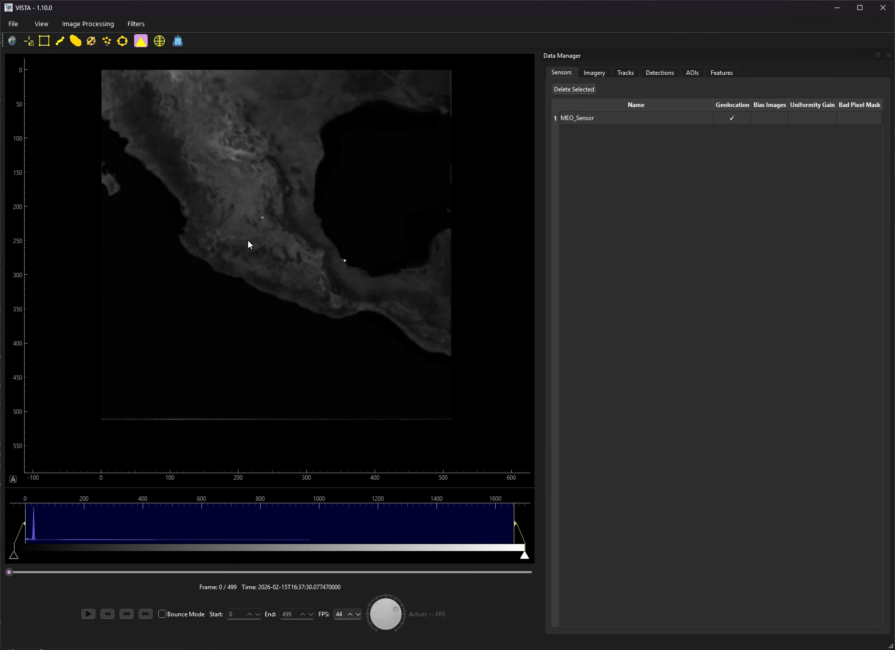
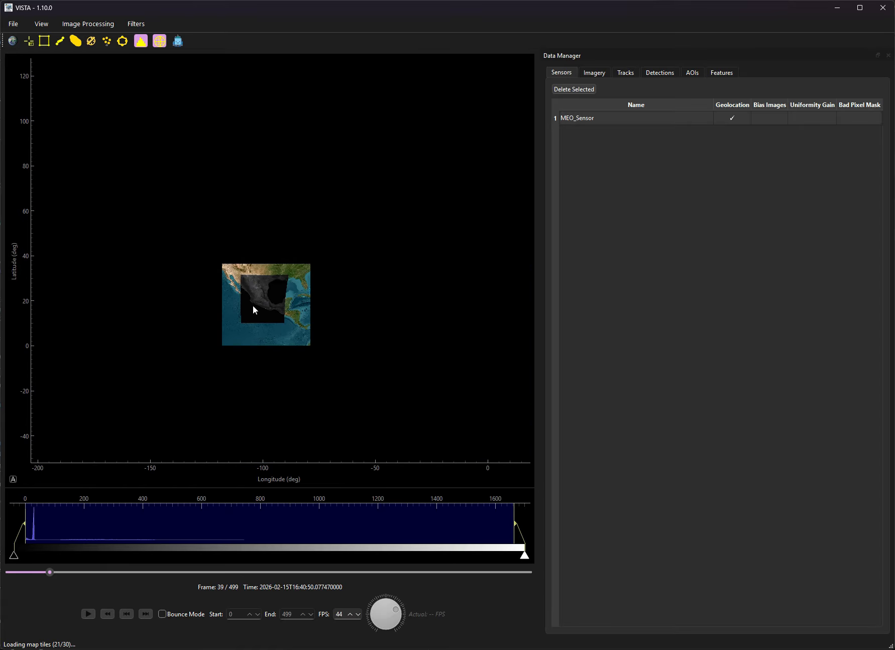
Examine the MEO sensor imagery projected on the base map, up close and in its surroundings, and play it from an early frame
{"action": "scroll", "coordinate": [264, 305], "scroll_direction": "up", "scroll_amount": 8}
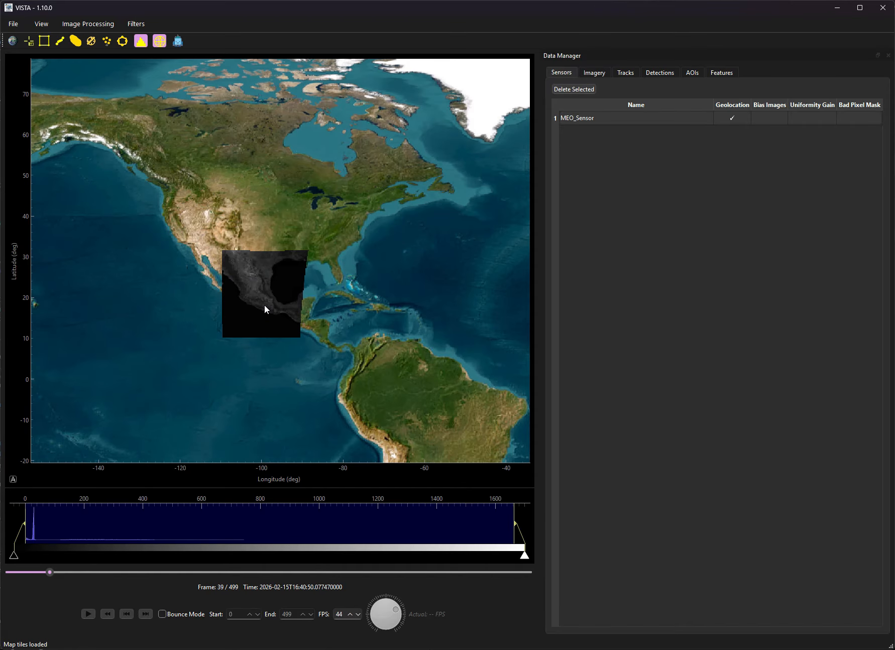
{"action": "scroll", "coordinate": [267, 305], "scroll_direction": "up", "scroll_amount": 4}
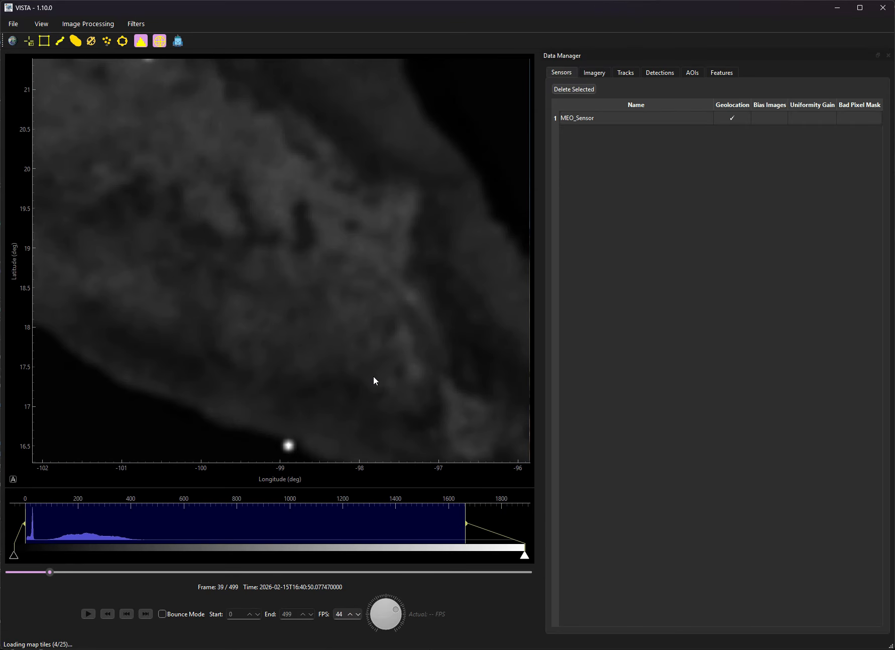
{"action": "left_click_drag", "start_coordinate": [374, 380], "coordinate": [191, 257]}
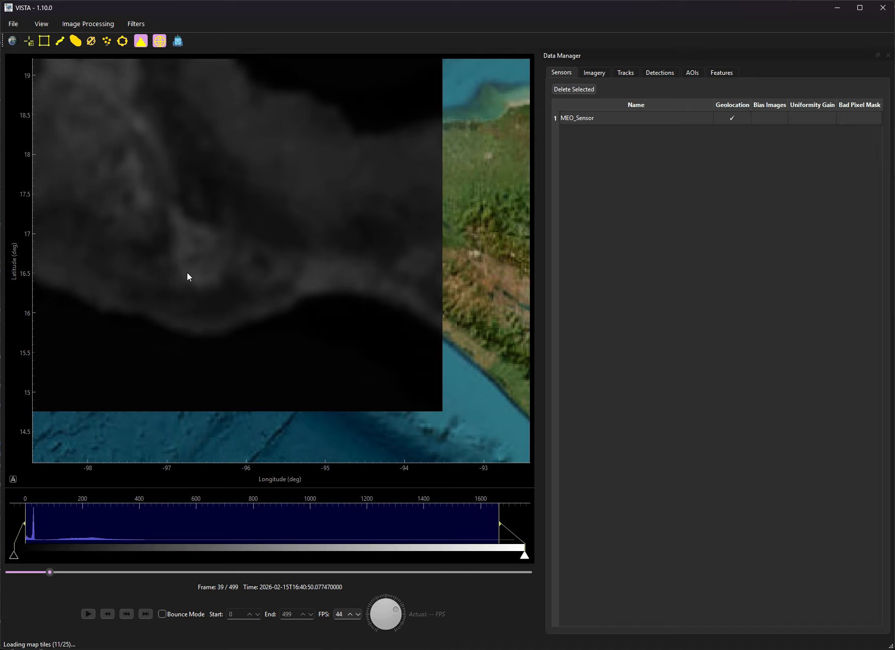
{"action": "scroll", "coordinate": [297, 309], "scroll_direction": "down", "scroll_amount": 4}
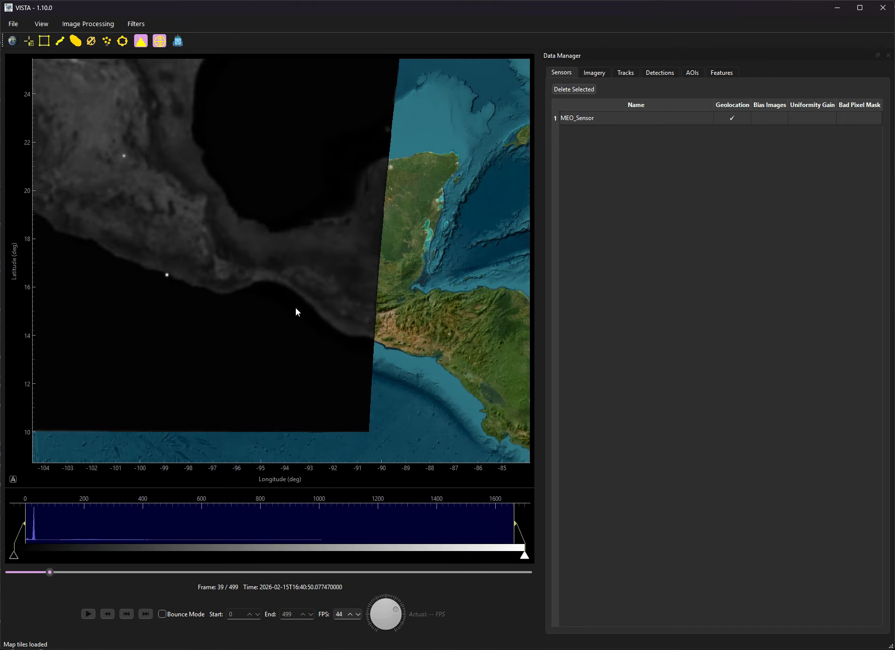
{"action": "left_click_drag", "start_coordinate": [196, 274], "coordinate": [274, 303]}
{"action": "scroll", "coordinate": [320, 328], "scroll_direction": "down", "scroll_amount": 2}
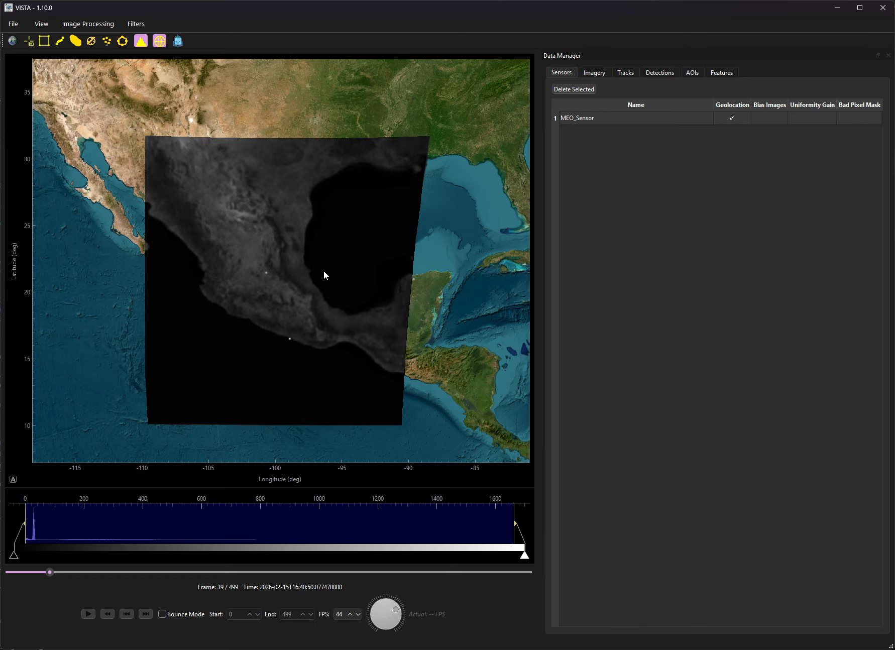
{"action": "mouse_move", "coordinate": [46, 571]}
{"action": "left_mouse_down"}
{"action": "mouse_move", "coordinate": [497, 577]}
{"action": "mouse_move", "coordinate": [6, 572]}
{"action": "mouse_move", "coordinate": [165, 583]}
{"action": "mouse_move", "coordinate": [34, 578]}
{"action": "left_mouse_up"}
{"action": "left_click", "coordinate": [88, 613]}
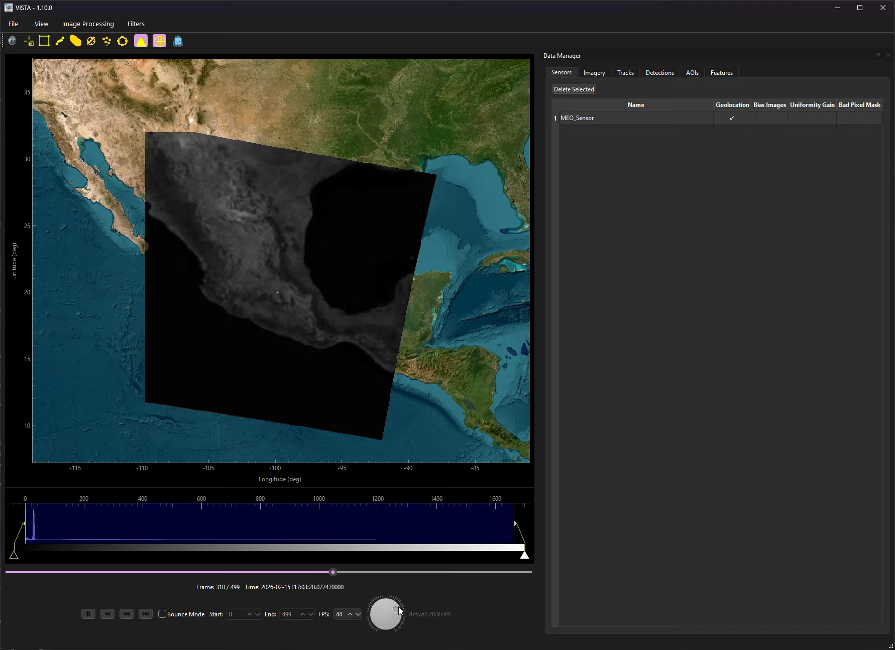
Replay the map-projected imagery from near its start with the playback rate at 66 FPS, and pause it
{"action": "left_click", "coordinate": [94, 613]}
{"action": "left_click_drag", "start_coordinate": [363, 572], "coordinate": [79, 574]}
{"action": "left_click", "coordinate": [94, 613]}
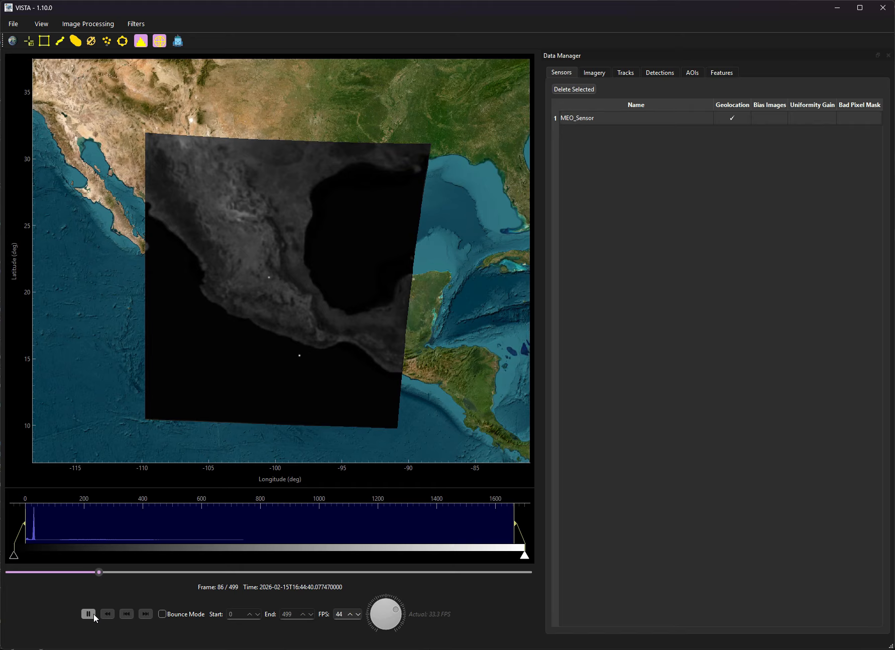
{"action": "left_click_drag", "start_coordinate": [398, 611], "coordinate": [404, 617]}
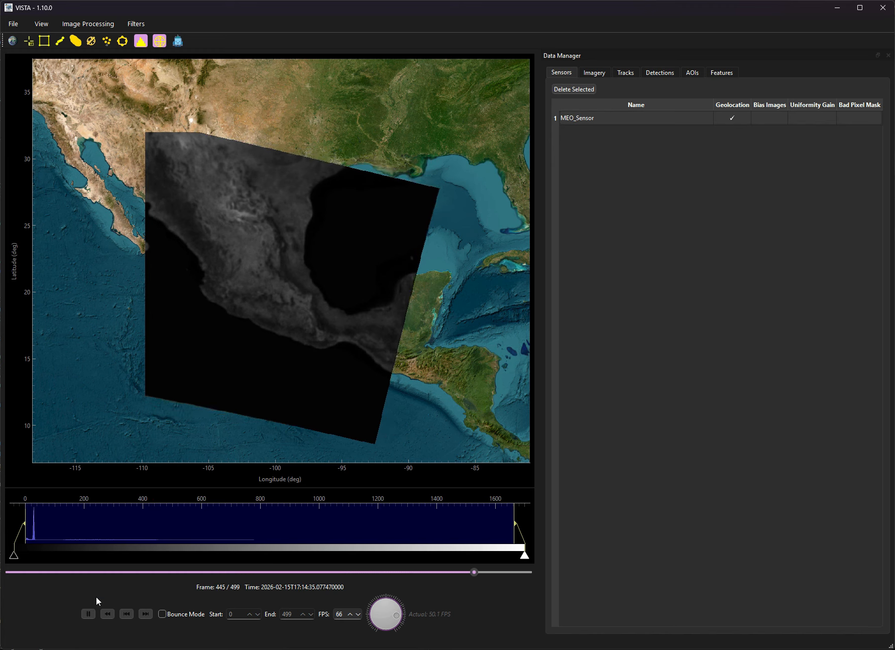
{"action": "left_click", "coordinate": [87, 614]}
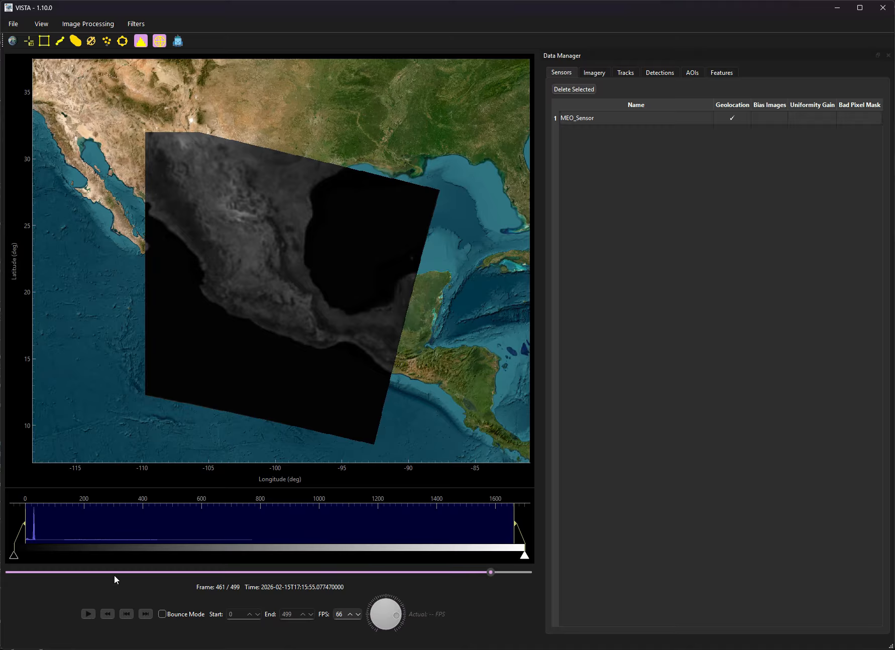
Review the Map View settings for tile servers, cache and projection, toggling coarse grid sampling off and back on
{"action": "left_click", "coordinate": [13, 24]}
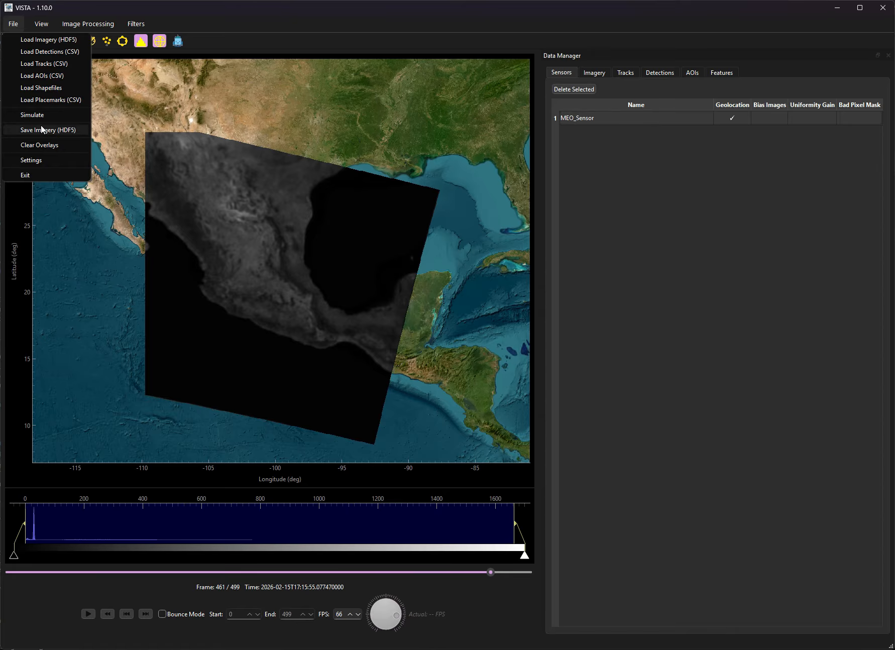
{"action": "left_click", "coordinate": [43, 161]}
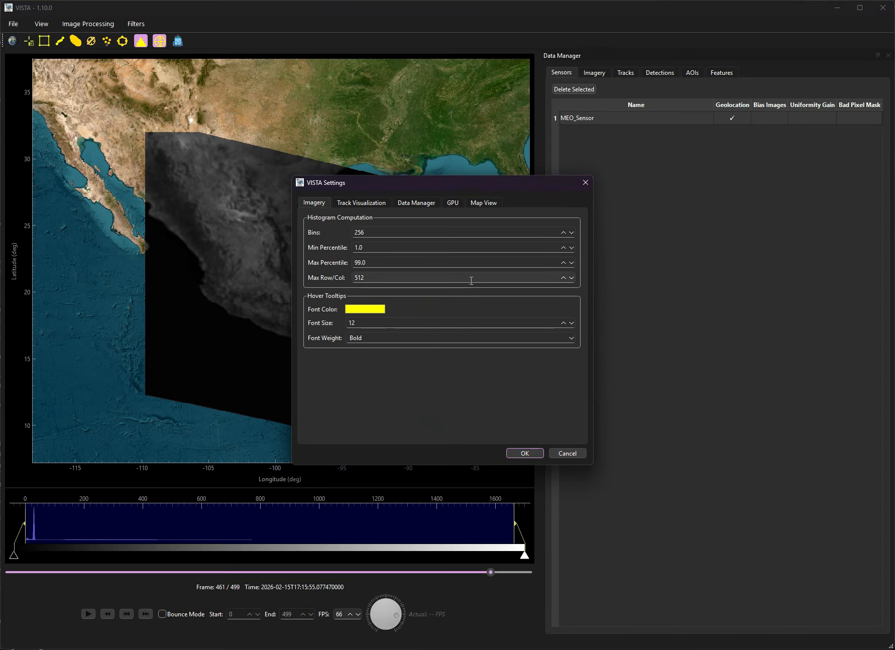
{"action": "left_click", "coordinate": [475, 203]}
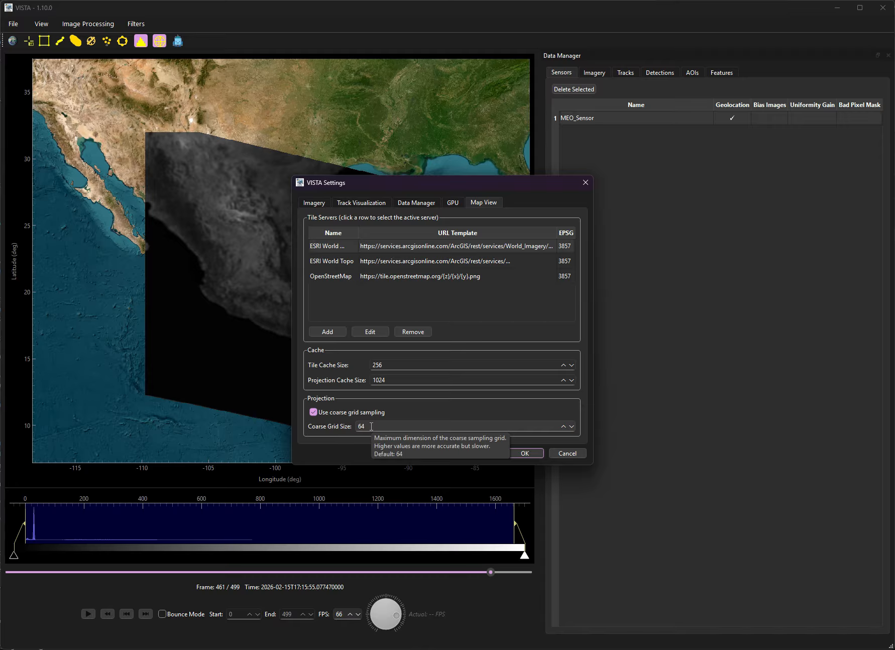
{"action": "left_click", "coordinate": [340, 412]}
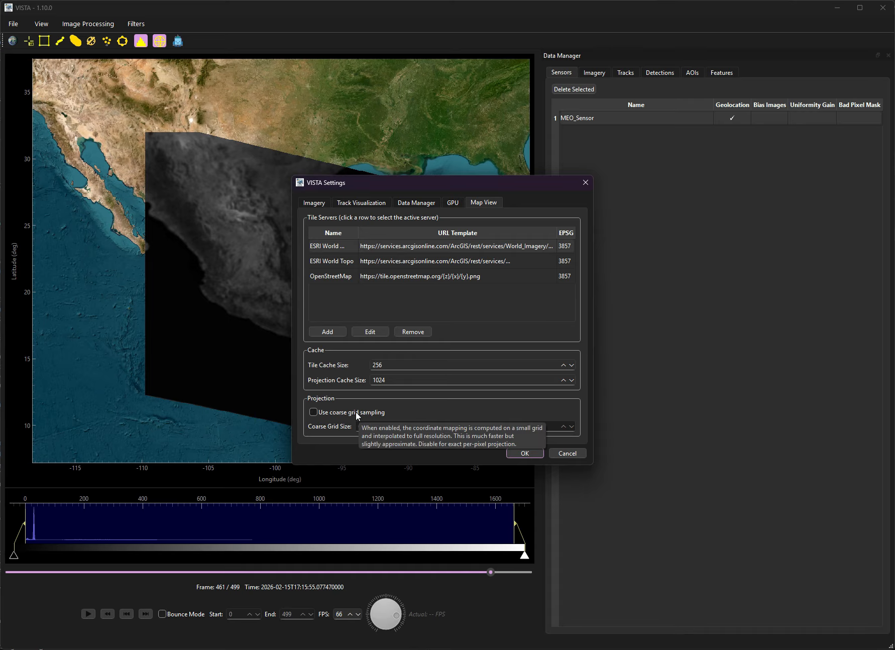
{"action": "left_click", "coordinate": [355, 411]}
{"action": "left_click", "coordinate": [524, 453]}
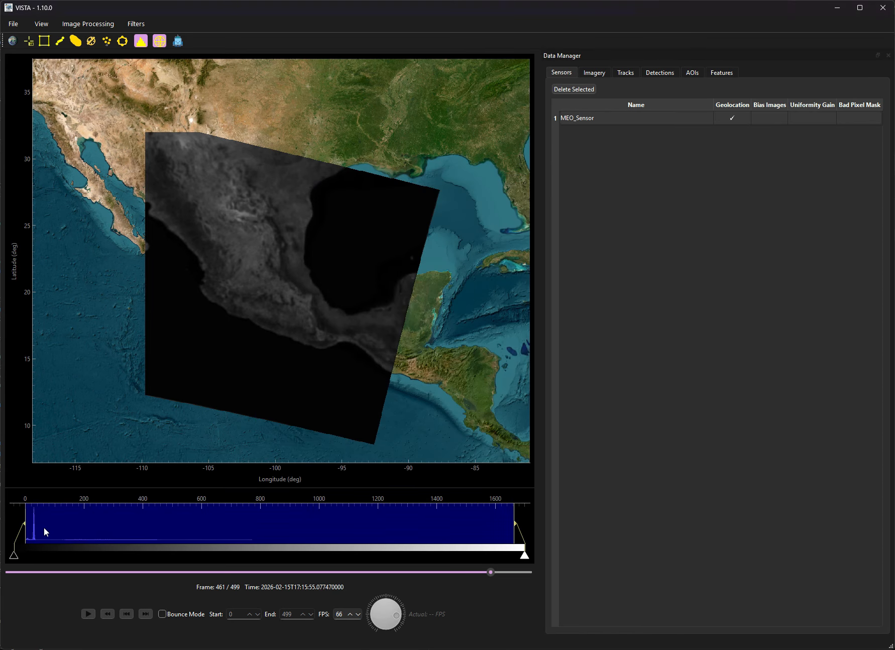
Go to frame 69 and turn off the map view to show the imagery in pixel coordinates
{"action": "left_click_drag", "start_coordinate": [480, 572], "coordinate": [81, 567]}
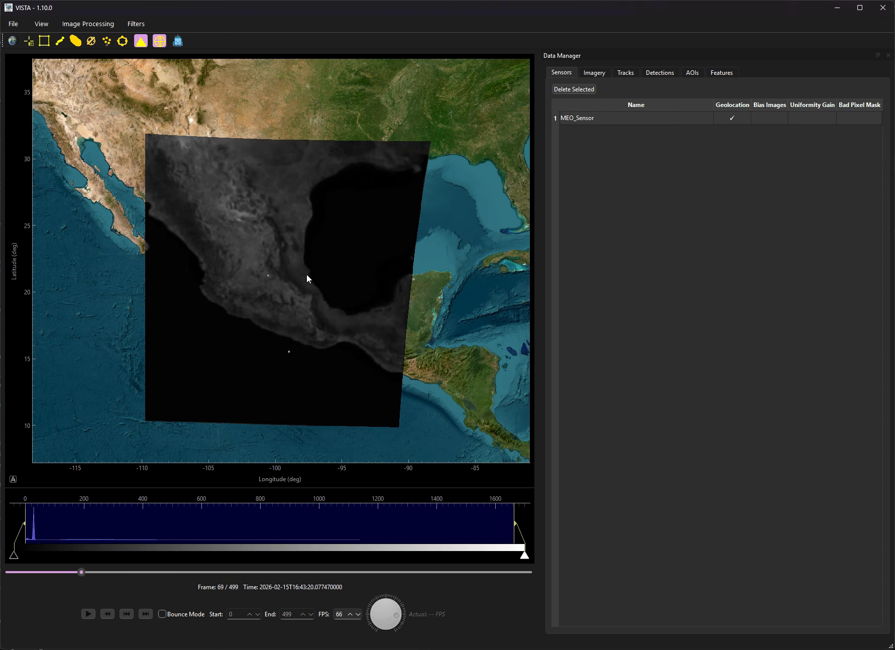
{"action": "left_click", "coordinate": [158, 43]}
{"action": "scroll", "coordinate": [266, 243], "scroll_direction": "up", "scroll_amount": 4}
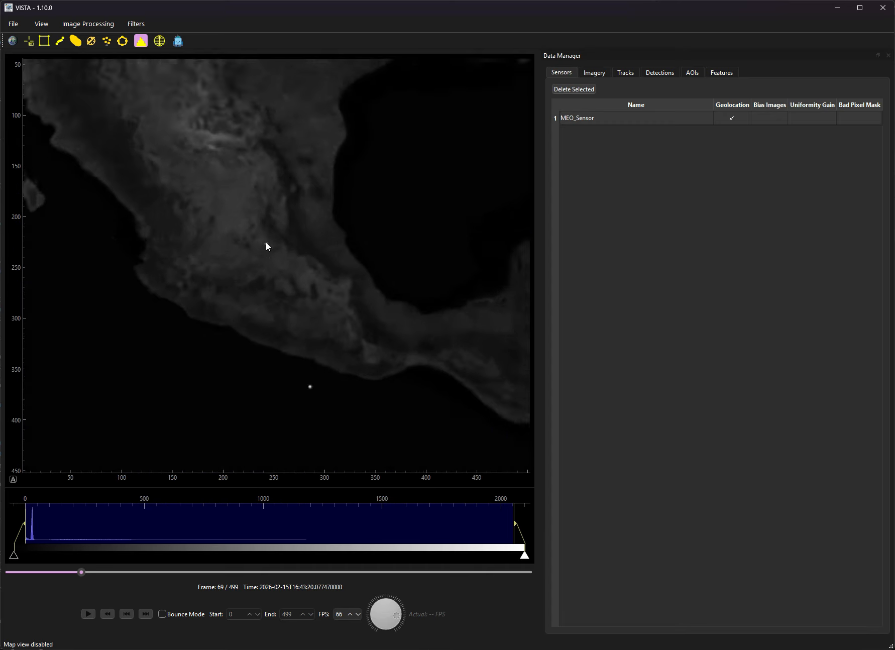
Start a new track in Verbatim mode and place its first point on the bright target over land at frame 69
{"action": "left_click", "coordinate": [59, 41]}
{"action": "left_click_drag", "start_coordinate": [336, 195], "coordinate": [486, 208]}
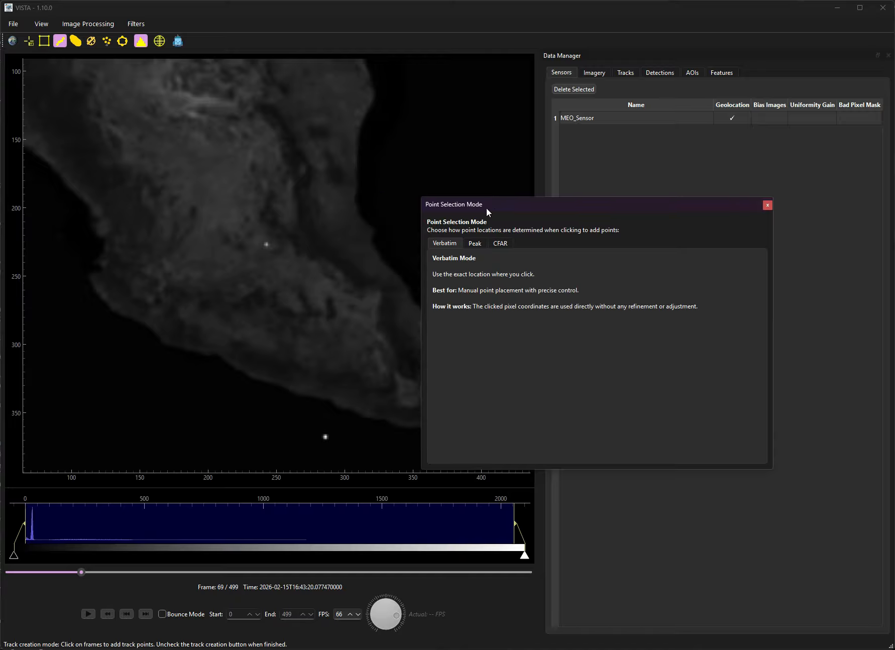
{"action": "left_click", "coordinate": [266, 244]}
Add three more points to the track, following the bright target over land as the frames advance to 190
{"action": "key", "text": "Right"}
{"action": "key", "text": "Right"}
{"action": "key", "text": "Right"}
{"action": "key", "text": "Right"}
{"action": "key", "text": "Right"}
{"action": "key", "text": "Right"}
{"action": "key", "text": "Right"}
{"action": "key", "text": "Right"}
{"action": "key", "text": "Right"}
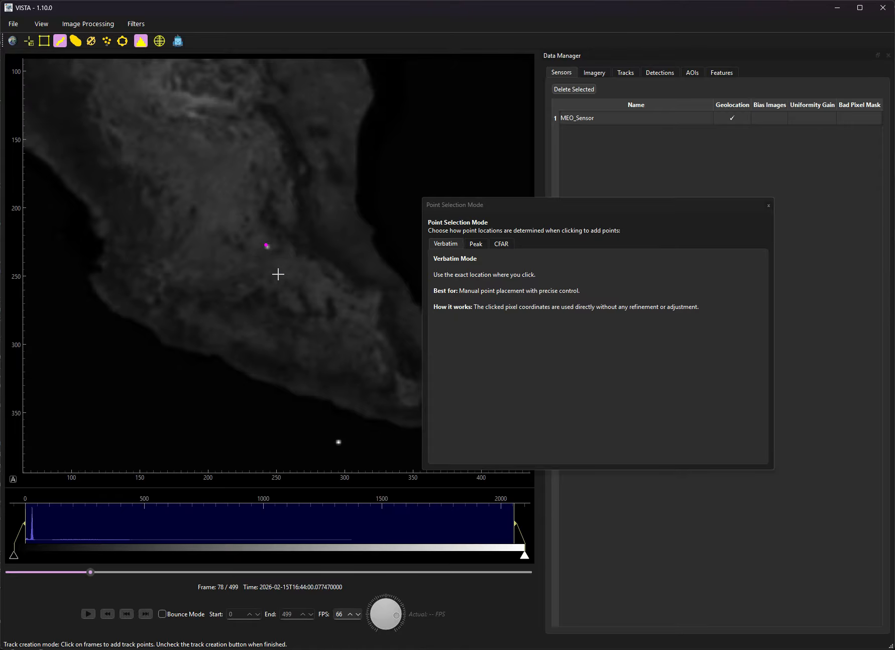
{"action": "key", "text": "Right"}
{"action": "key", "text": "Right"}
{"action": "key", "text": "Right"}
{"action": "key", "text": "Right"}
{"action": "key", "text": "Right"}
{"action": "key", "text": "Right"}
{"action": "key", "text": "Right"}
{"action": "key", "text": "Right"}
{"action": "key", "text": "Right"}
{"action": "key", "text": "Right"}
{"action": "key", "text": "Right"}
{"action": "key", "text": "Right"}
{"action": "key", "text": "Right"}
{"action": "key", "text": "Right"}
{"action": "key", "text": "Right"}
{"action": "key", "text": "Right"}
{"action": "key", "text": "Right"}
{"action": "key", "text": "Right"}
{"action": "key", "text": "Right"}
{"action": "key", "text": "Right"}
{"action": "left_click", "coordinate": [269, 253]}
{"action": "key", "text": "Right"}
{"action": "key", "text": "Right"}
{"action": "key", "text": "Right"}
{"action": "key", "text": "Right"}
{"action": "key", "text": "Right"}
{"action": "key", "text": "Right"}
{"action": "key", "text": "Right"}
{"action": "key", "text": "Right"}
{"action": "key", "text": "Right"}
{"action": "key", "text": "Right"}
{"action": "key", "text": "Right"}
{"action": "key", "text": "Right"}
{"action": "key", "text": "Right"}
{"action": "key", "text": "Right"}
{"action": "key", "text": "Right"}
{"action": "key", "text": "Right"}
{"action": "key", "text": "Right"}
{"action": "key", "text": "Right"}
{"action": "key", "text": "Right"}
{"action": "key", "text": "Right"}
{"action": "left_click", "coordinate": [274, 261]}
{"action": "key", "text": "Right"}
{"action": "key", "text": "Right"}
{"action": "key", "text": "Right"}
{"action": "key", "text": "Right"}
{"action": "key", "text": "Right"}
{"action": "key", "text": "Right"}
{"action": "key", "text": "Right"}
{"action": "key", "text": "Right"}
{"action": "key", "text": "Right"}
{"action": "key", "text": "Right"}
{"action": "key", "text": "Right"}
{"action": "key", "text": "Right"}
{"action": "key", "text": "Right"}
{"action": "key", "text": "Right"}
{"action": "key", "text": "Right"}
{"action": "key", "text": "Right"}
{"action": "key", "text": "Right"}
{"action": "key", "text": "Right"}
{"action": "key", "text": "Right"}
{"action": "key", "text": "Right"}
{"action": "left_click", "coordinate": [279, 268]}
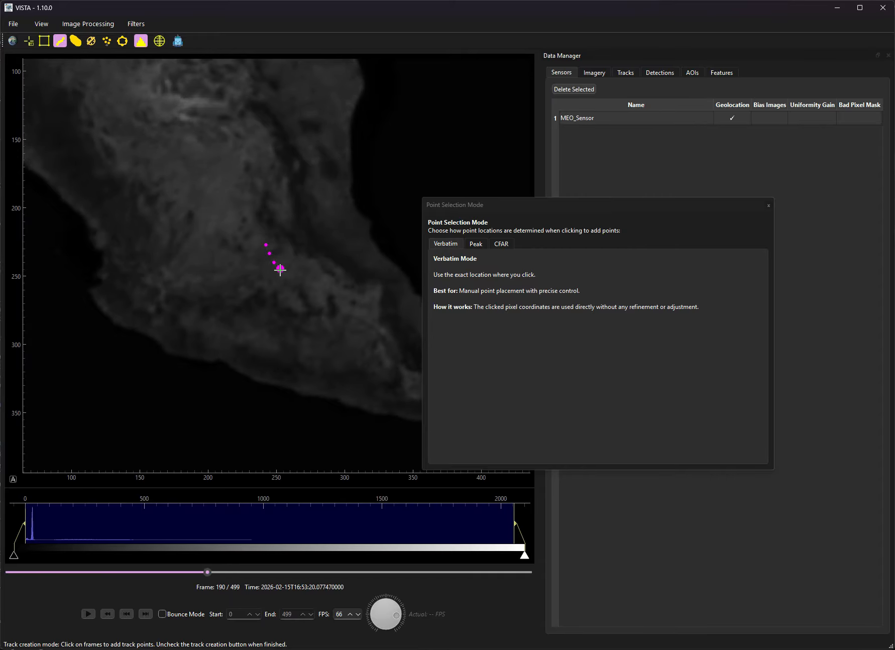
Add three more points to the track on the bright target over land while advancing the frames, the second of them at frame 332
{"action": "key", "text": "Right"}
{"action": "key", "text": "Right"}
{"action": "key", "text": "Right"}
{"action": "key", "text": "Right"}
{"action": "key", "text": "Right"}
{"action": "key", "text": "Right"}
{"action": "key", "text": "Right"}
{"action": "key", "text": "Right"}
{"action": "key", "text": "Right"}
{"action": "key", "text": "Right"}
{"action": "key", "text": "Right"}
{"action": "key", "text": "Right"}
{"action": "key", "text": "Right"}
{"action": "key", "text": "Right"}
{"action": "key", "text": "Right"}
{"action": "key", "text": "Right"}
{"action": "key", "text": "Right"}
{"action": "key", "text": "Right"}
{"action": "key", "text": "Right"}
{"action": "key", "text": "Right"}
{"action": "left_click", "coordinate": [285, 271]}
{"action": "left_click_drag", "start_coordinate": [255, 572], "coordinate": [356, 573]}
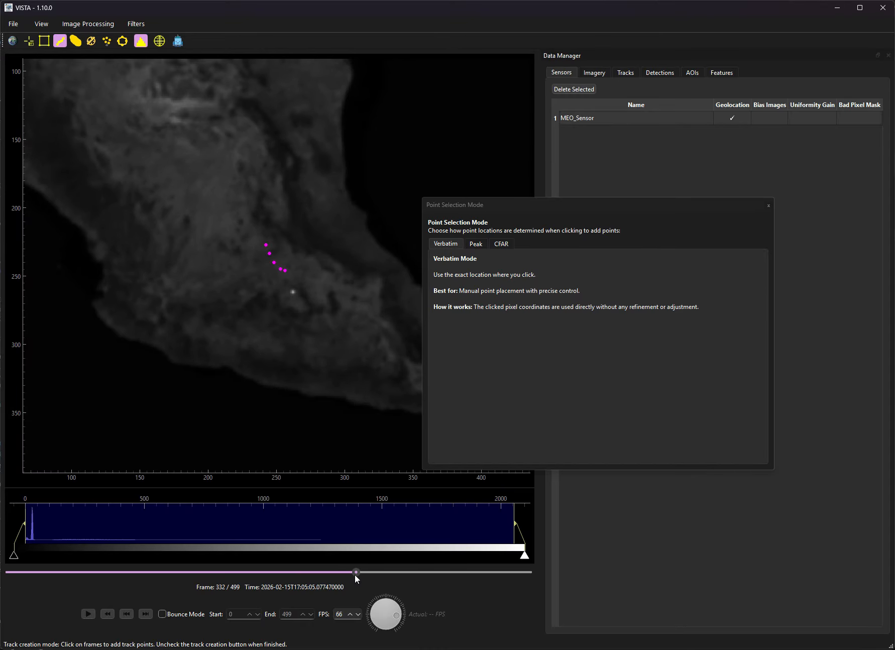
{"action": "left_click", "coordinate": [292, 292]}
{"action": "left_click_drag", "start_coordinate": [352, 574], "coordinate": [418, 571]}
{"action": "left_click", "coordinate": [295, 311]}
Search the frames after the last point for the target and finish the track at frame 403
{"action": "key", "text": "Right"}
{"action": "key", "text": "Right"}
{"action": "key", "text": "Right"}
{"action": "key", "text": "Right"}
{"action": "key", "text": "Right"}
{"action": "key", "text": "Right"}
{"action": "key", "text": "Right"}
{"action": "key", "text": "Right"}
{"action": "key", "text": "Right"}
{"action": "key", "text": "Right"}
{"action": "key", "text": "Right"}
{"action": "key", "text": "Right"}
{"action": "key", "text": "Right"}
{"action": "key", "text": "Right"}
{"action": "key", "text": "Right"}
{"action": "key", "text": "Right"}
{"action": "key", "text": "Right"}
{"action": "key", "text": "Right"}
{"action": "key", "text": "Right"}
{"action": "key", "text": "Right"}
{"action": "key", "text": "Left"}
{"action": "key", "text": "Left"}
{"action": "key", "text": "Left"}
{"action": "key", "text": "Left"}
{"action": "key", "text": "Left"}
{"action": "key", "text": "Left"}
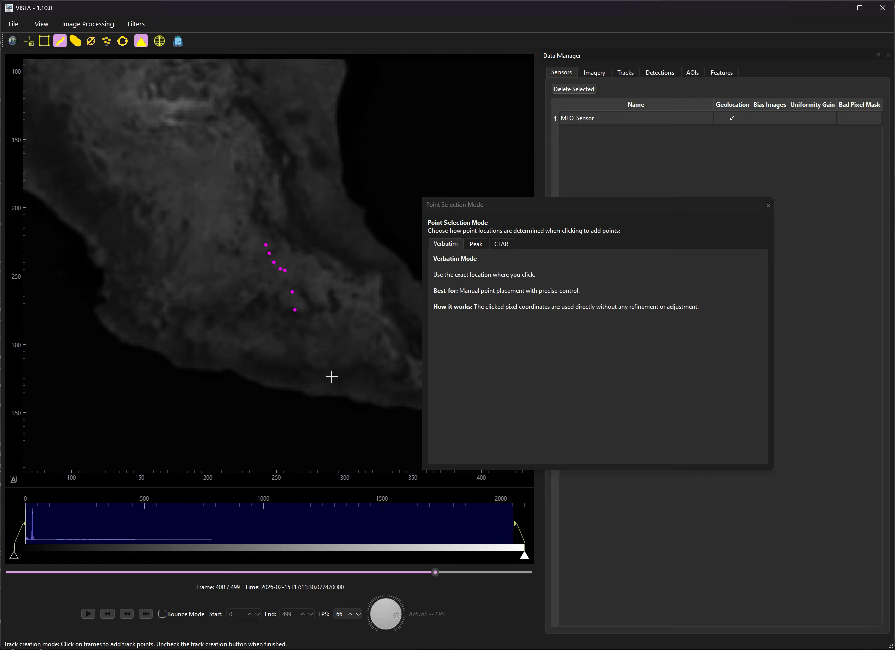
{"action": "mouse_move", "coordinate": [435, 572]}
{"action": "left_mouse_down"}
{"action": "mouse_move", "coordinate": [421, 574]}
{"action": "mouse_move", "coordinate": [429, 573]}
{"action": "left_mouse_up"}
{"action": "left_click", "coordinate": [61, 41]}
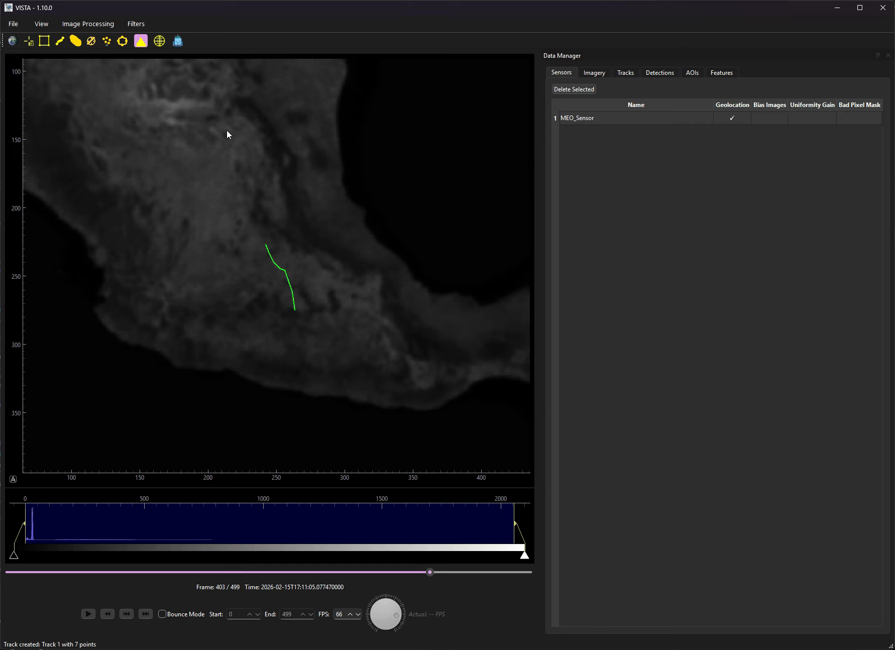
Run the Track Interpolator on Track 1 with a smooth interpolation method to fill in between its points
{"action": "left_click", "coordinate": [625, 72]}
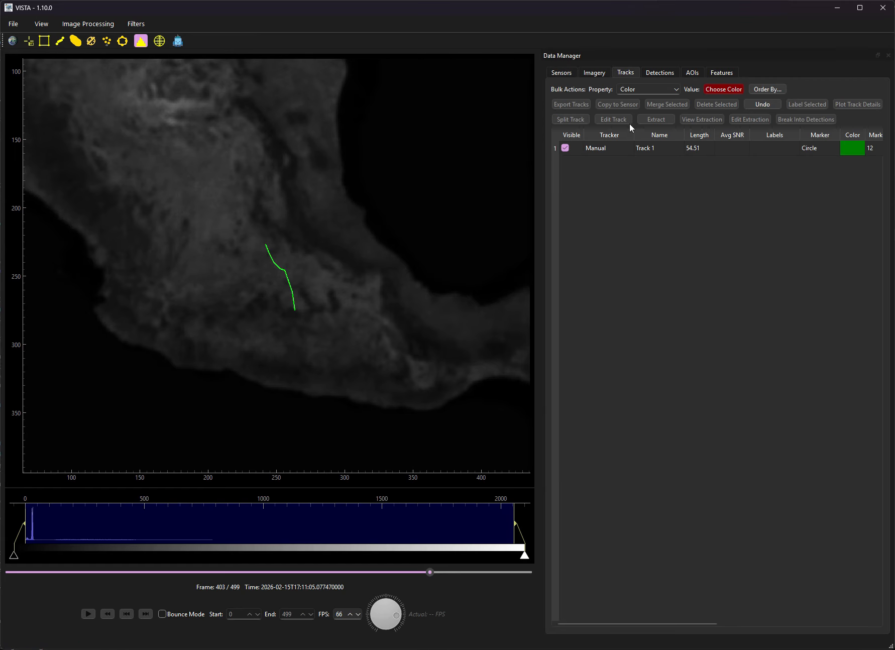
{"action": "left_click", "coordinate": [135, 24]}
{"action": "mouse_move", "coordinate": [150, 39]}
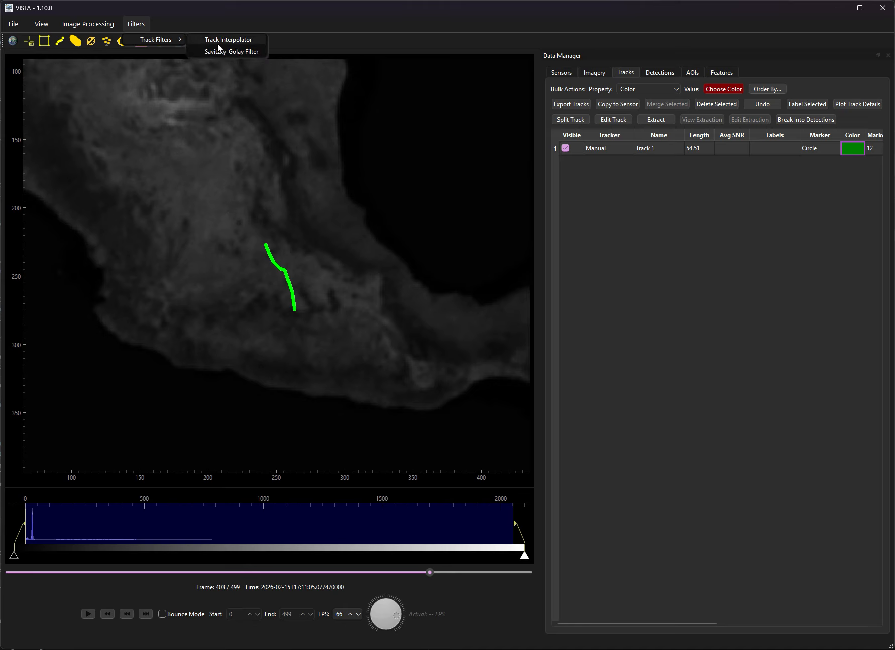
{"action": "left_click", "coordinate": [221, 41]}
{"action": "left_click", "coordinate": [456, 392]}
{"action": "left_click", "coordinate": [475, 339]}
{"action": "left_click", "coordinate": [531, 395]}
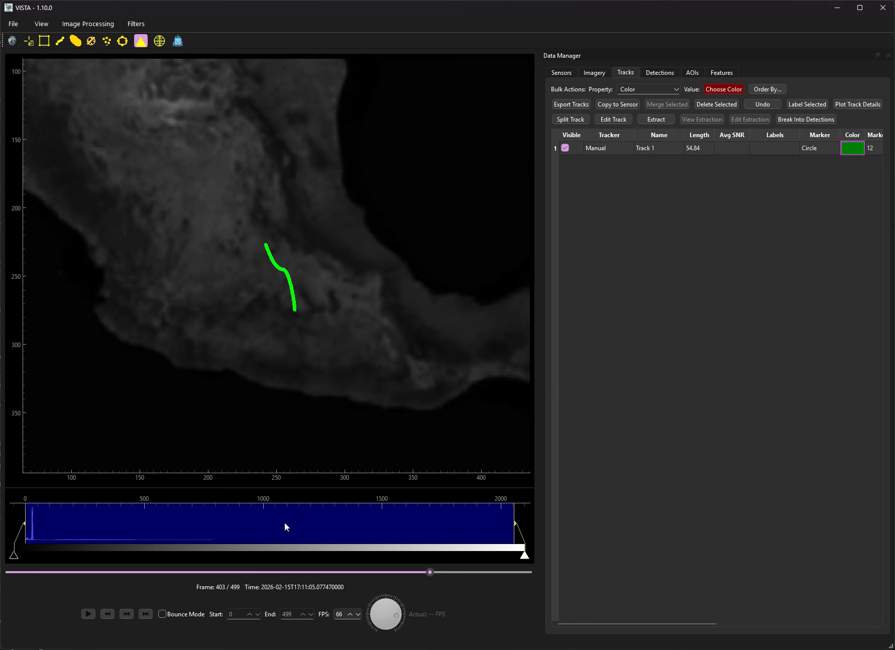
Turn on the map view and review Track 1 over the geolocated imagery at frames 333 and 224
{"action": "left_click_drag", "start_coordinate": [430, 571], "coordinate": [412, 588]}
{"action": "left_click", "coordinate": [156, 42]}
{"action": "left_click_drag", "start_coordinate": [401, 572], "coordinate": [357, 573]}
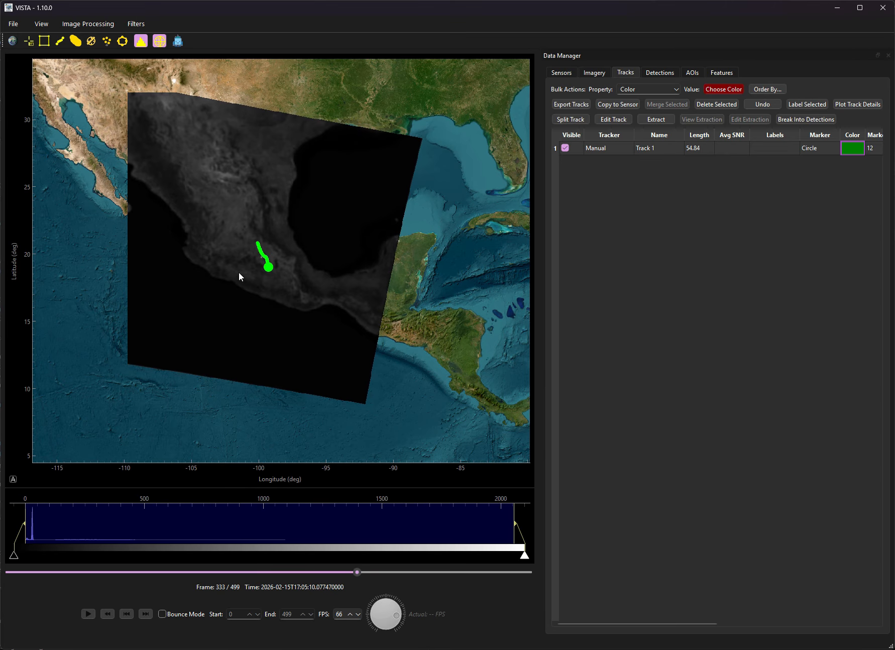
{"action": "scroll", "coordinate": [240, 272], "scroll_direction": "up", "scroll_amount": 5}
{"action": "scroll", "coordinate": [359, 402], "scroll_direction": "down", "scroll_amount": 6}
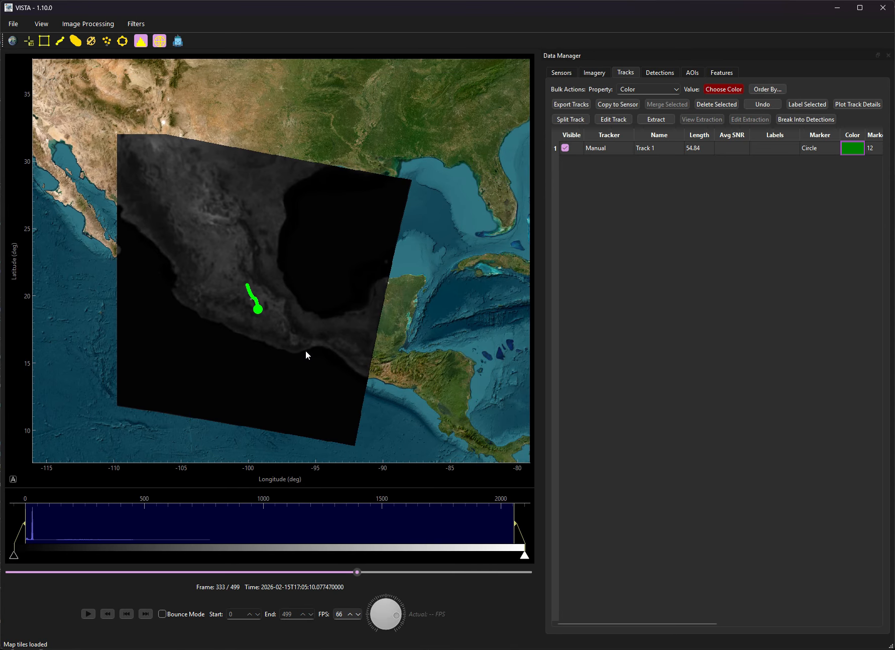
{"action": "scroll", "coordinate": [221, 339], "scroll_direction": "up", "scroll_amount": 1}
{"action": "left_click_drag", "start_coordinate": [356, 572], "coordinate": [242, 604]}
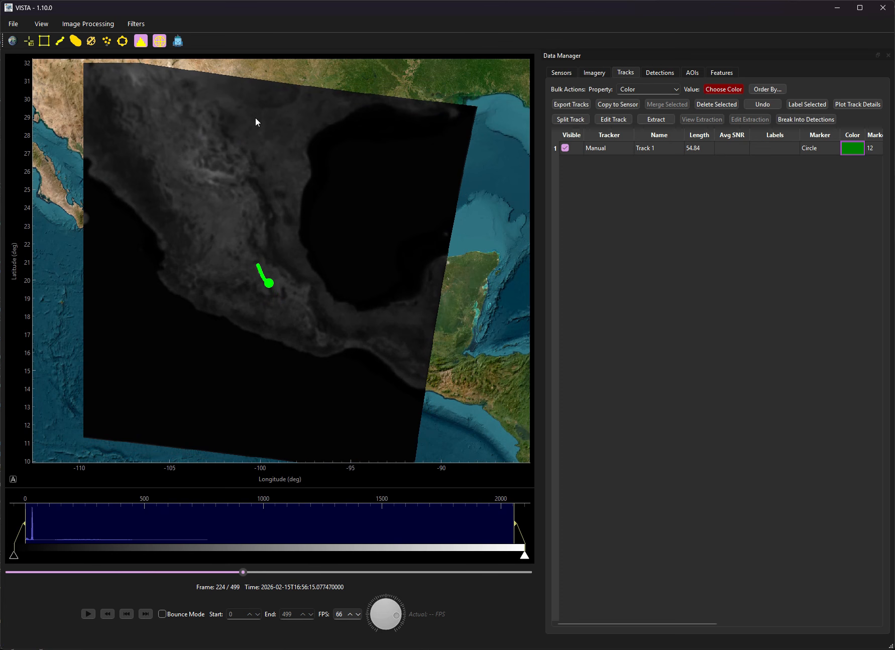
Start another track in Verbatim mode and place its first point on the map near the narrow isthmus at frame 224
{"action": "left_click", "coordinate": [59, 40]}
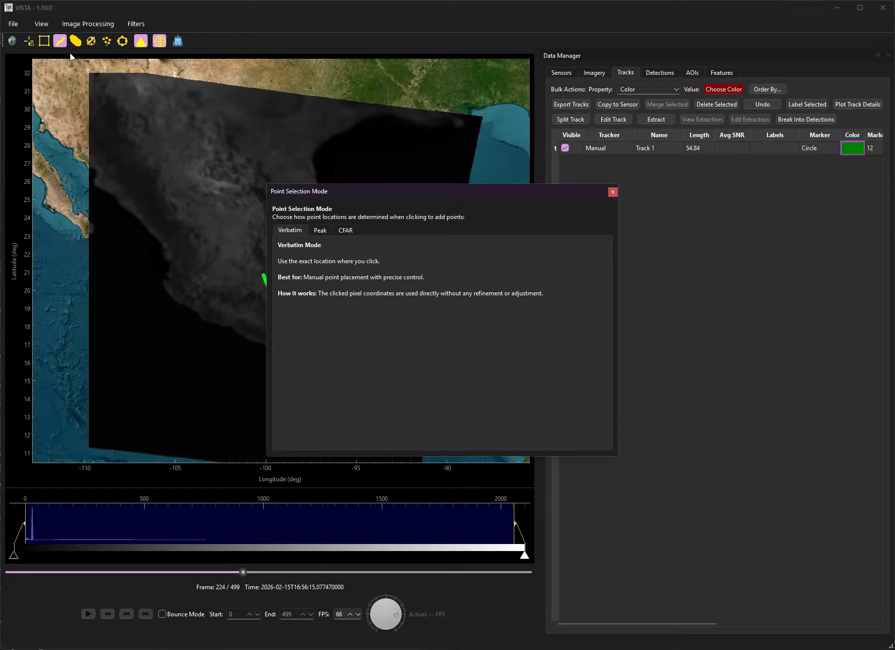
{"action": "left_click_drag", "start_coordinate": [366, 190], "coordinate": [592, 280]}
{"action": "left_click", "coordinate": [361, 336]}
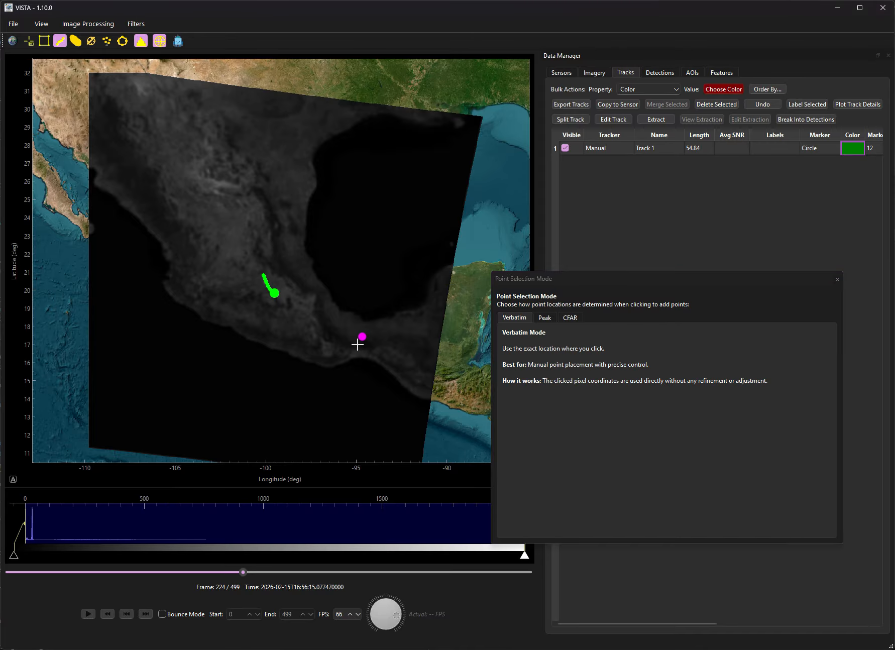
Add eight more points to the new track in map view, heading southwest from land over the ocean up to frame 264
{"action": "left_click", "coordinate": [355, 347]}
{"action": "left_click", "coordinate": [346, 355]}
{"action": "left_click", "coordinate": [336, 362]}
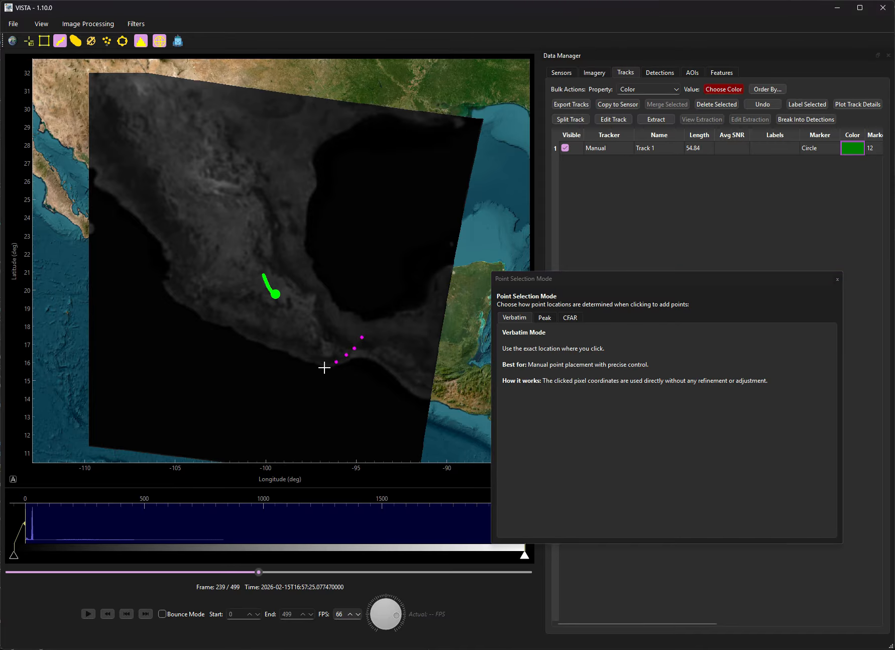
{"action": "left_click", "coordinate": [324, 369]}
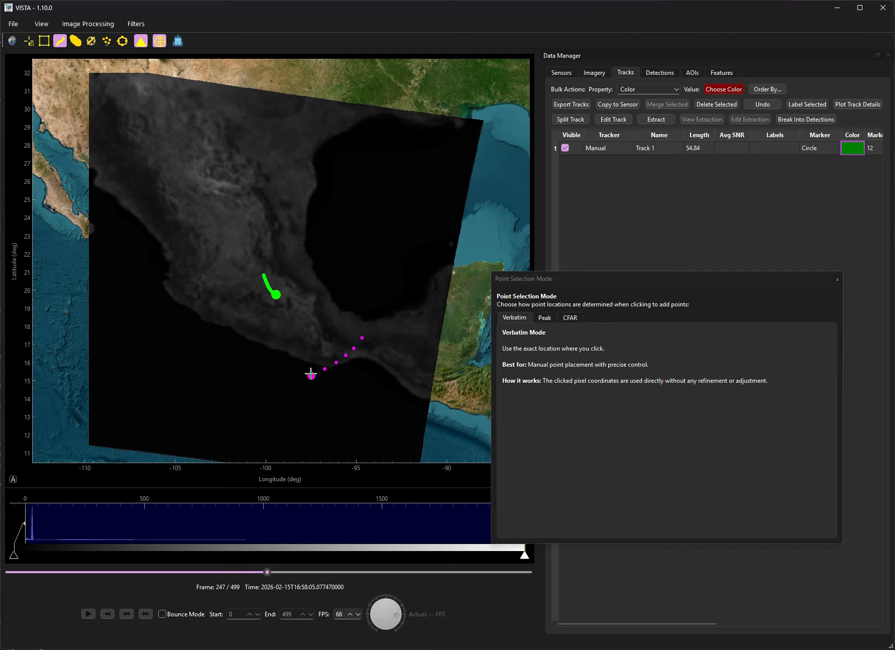
{"action": "left_click", "coordinate": [311, 376]}
{"action": "left_click", "coordinate": [300, 383]}
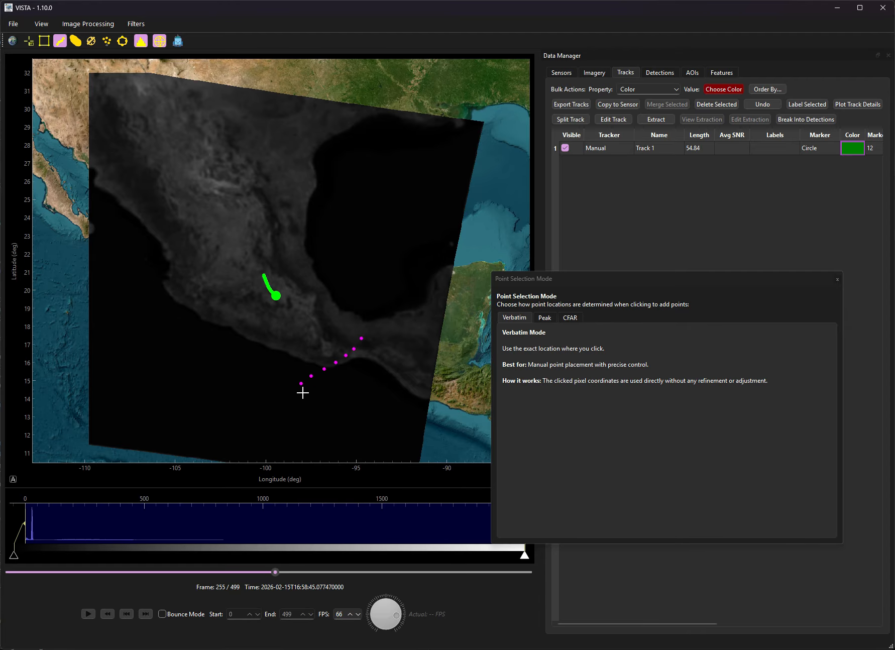
{"action": "left_click", "coordinate": [278, 397]}
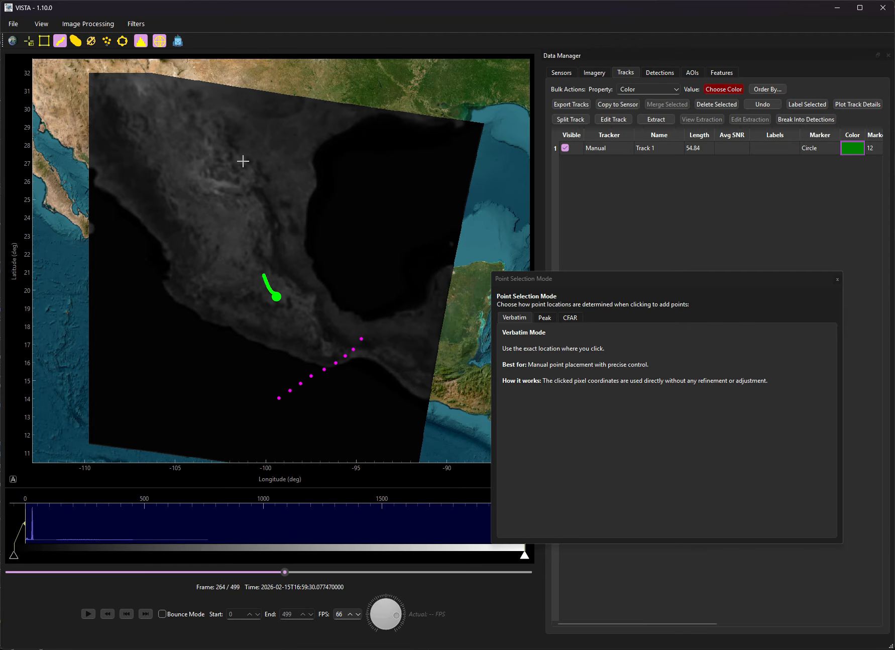
Switch the map view off, on and off again to compare the track points in map and pixel coordinates
{"action": "left_click", "coordinate": [159, 42]}
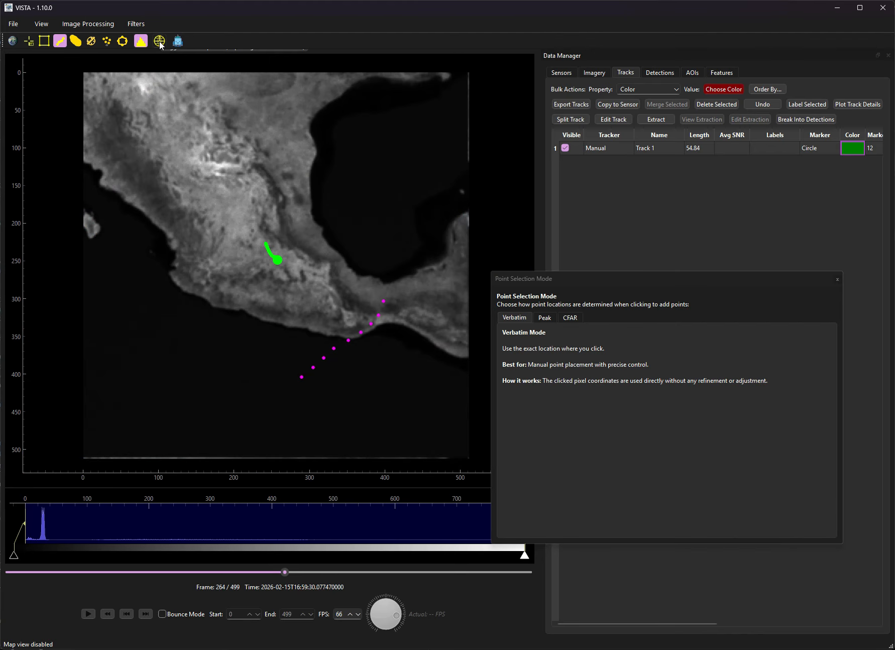
{"action": "left_click", "coordinate": [160, 41]}
{"action": "left_click", "coordinate": [160, 42]}
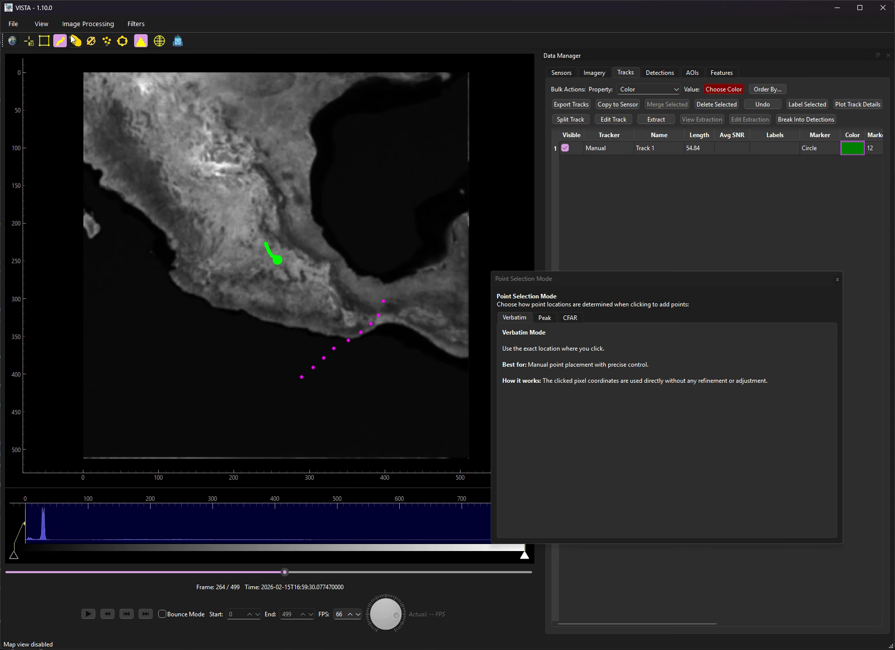
Add four more points over the ocean to the track in pixel coordinates, curving it west up to frame 277
{"action": "key", "text": "Right"}
{"action": "key", "text": "Right"}
{"action": "key", "text": "Right"}
{"action": "key", "text": "Right"}
{"action": "left_click", "coordinate": [277, 398]}
{"action": "left_click", "coordinate": [262, 397]}
{"action": "left_click", "coordinate": [242, 395]}
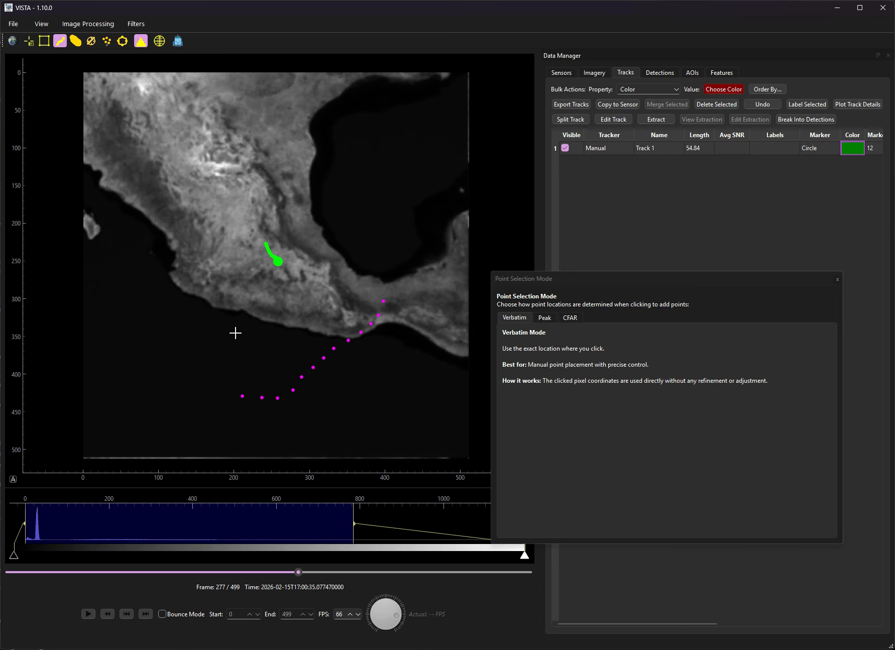
Finish the second track and go back to frame 144
{"action": "left_click", "coordinate": [60, 40]}
{"action": "left_click_drag", "start_coordinate": [301, 572], "coordinate": [159, 546]}
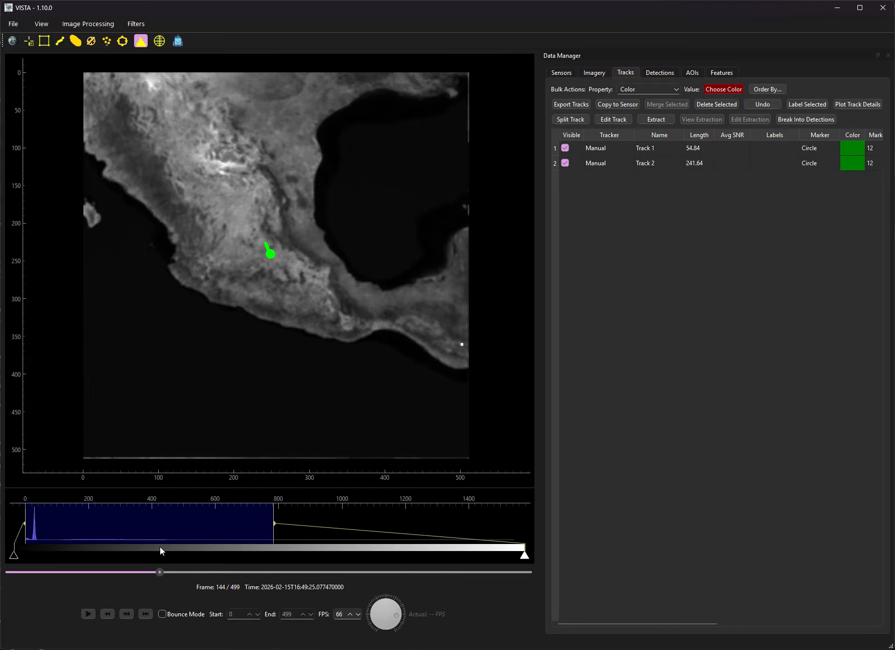